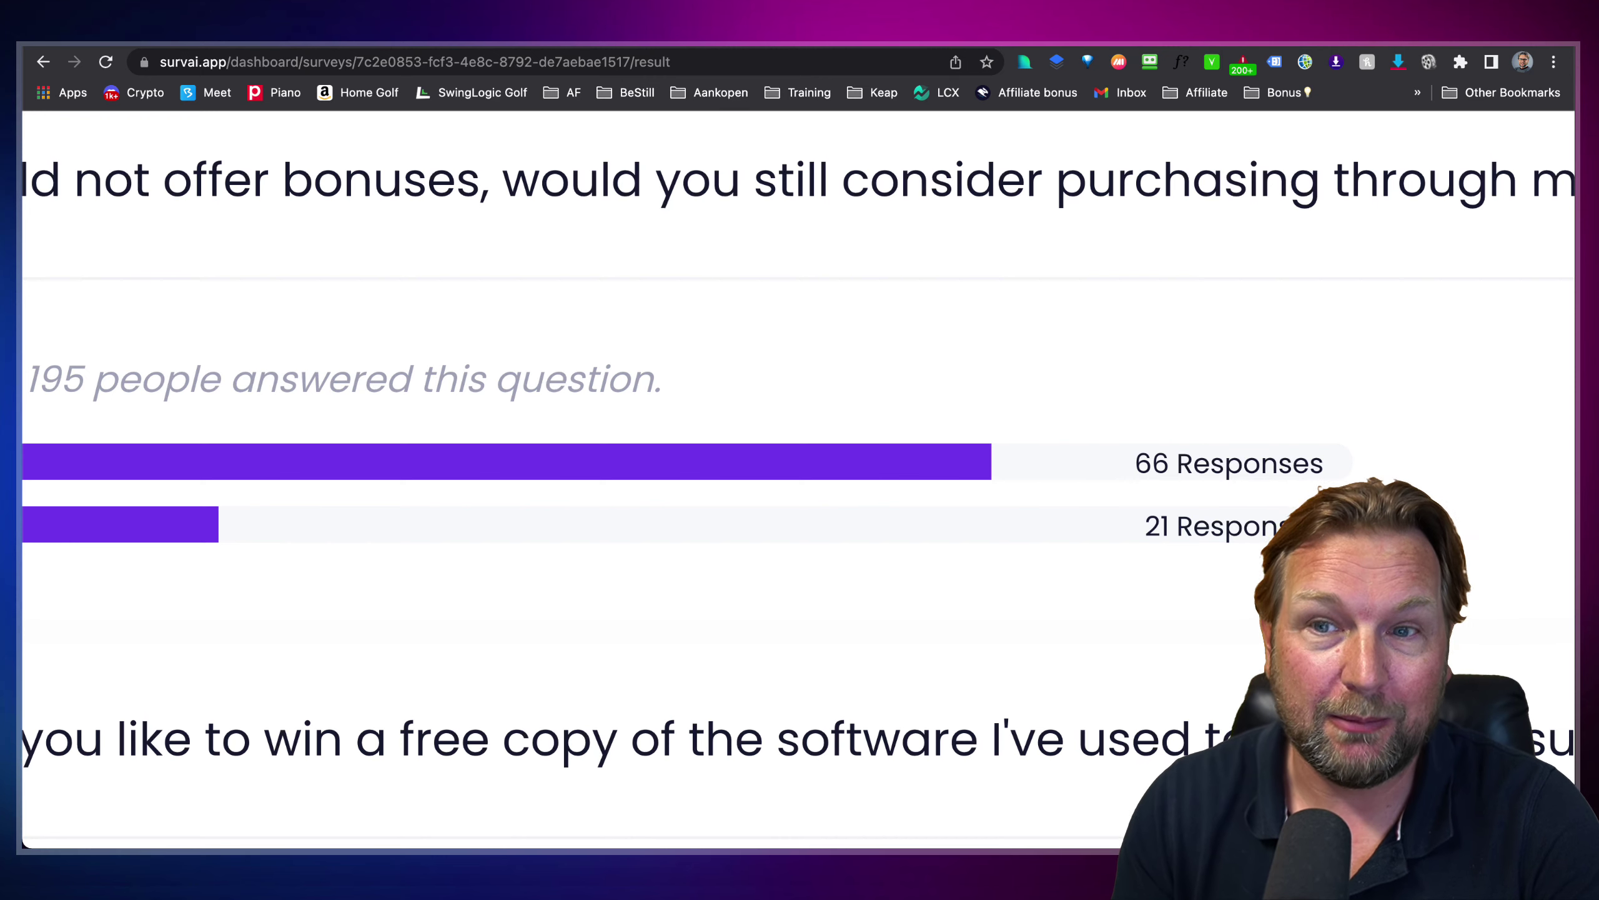
Step: Examine the response bars for the survey questions about purchasing without bonuses and winning a free copy of the software
scroll(932, 532, left, 5)
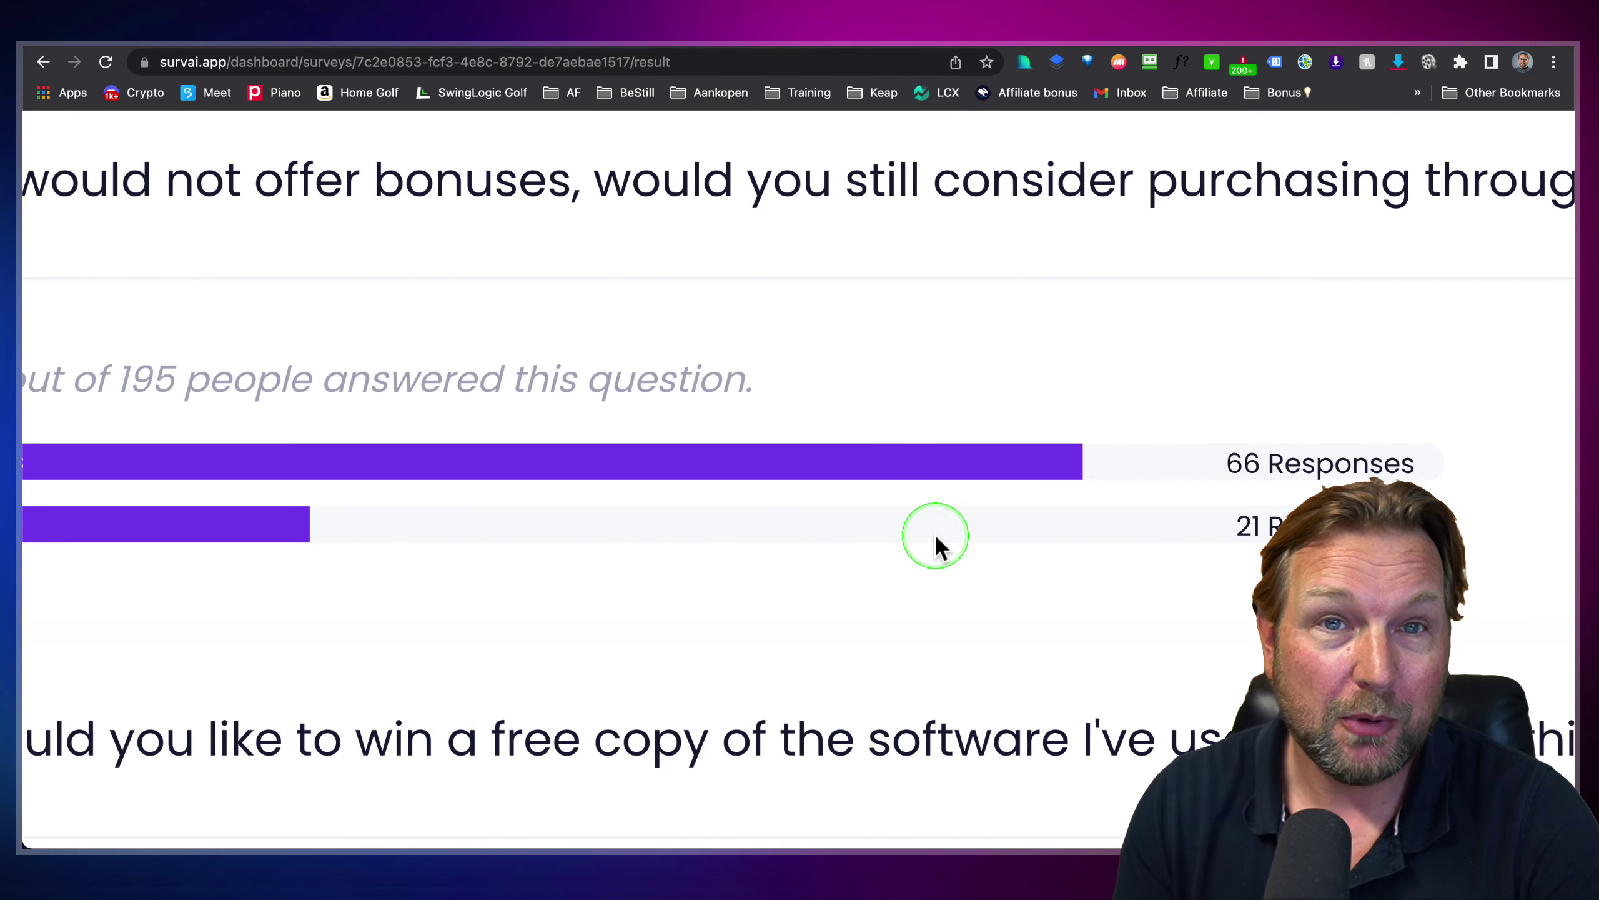
scroll(937, 540, left, 2)
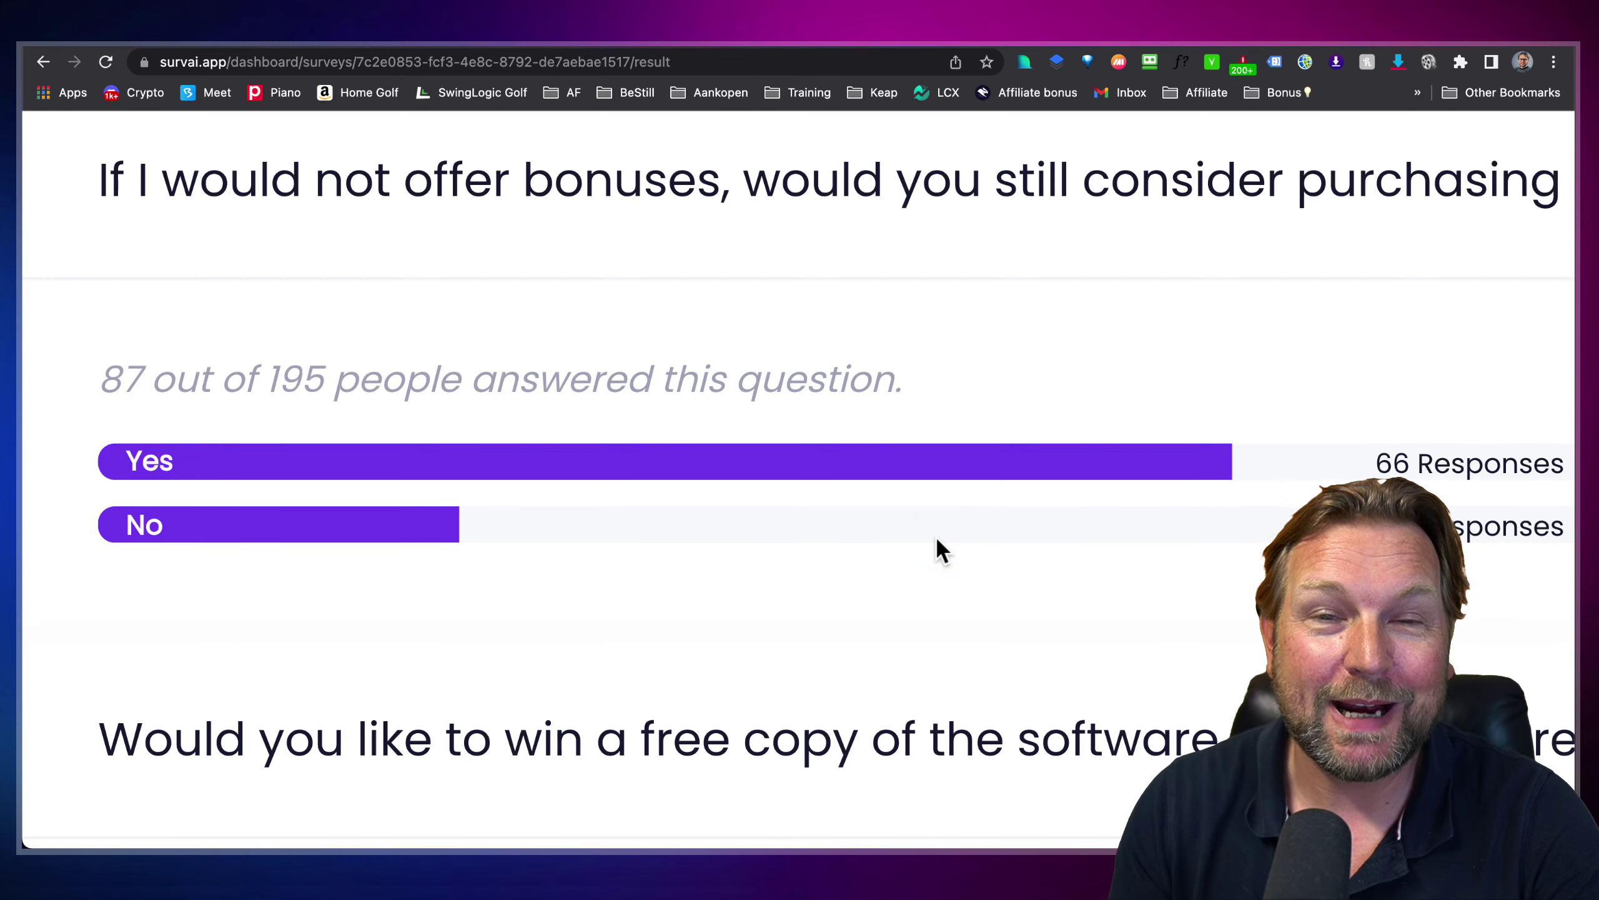
scroll(931, 547, down, 3)
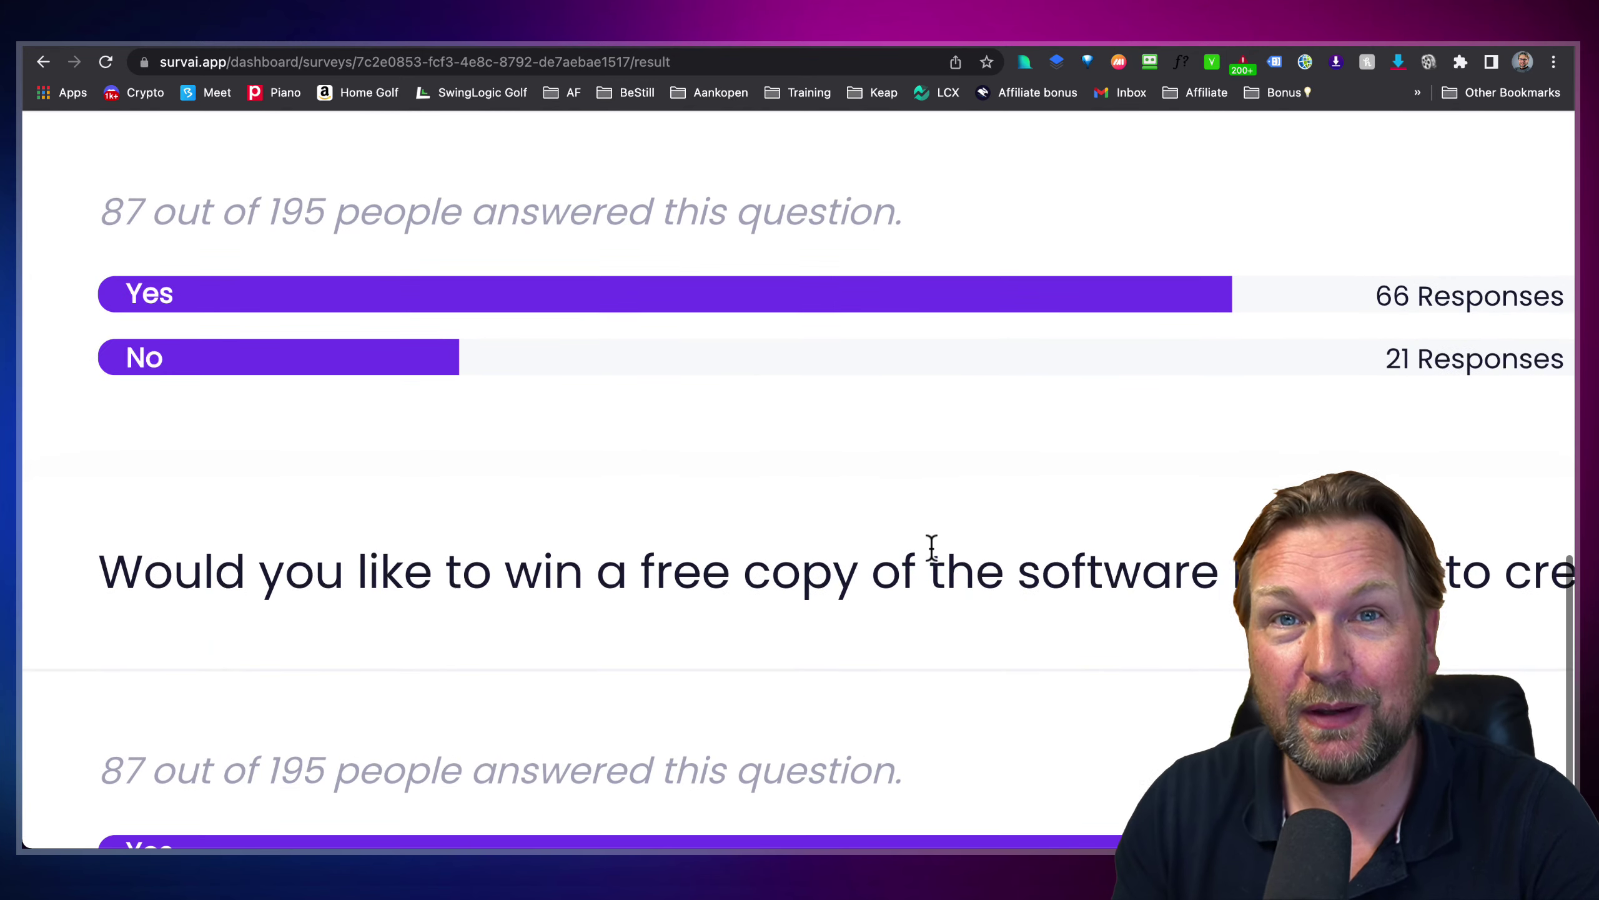
scroll(919, 548, down, 5)
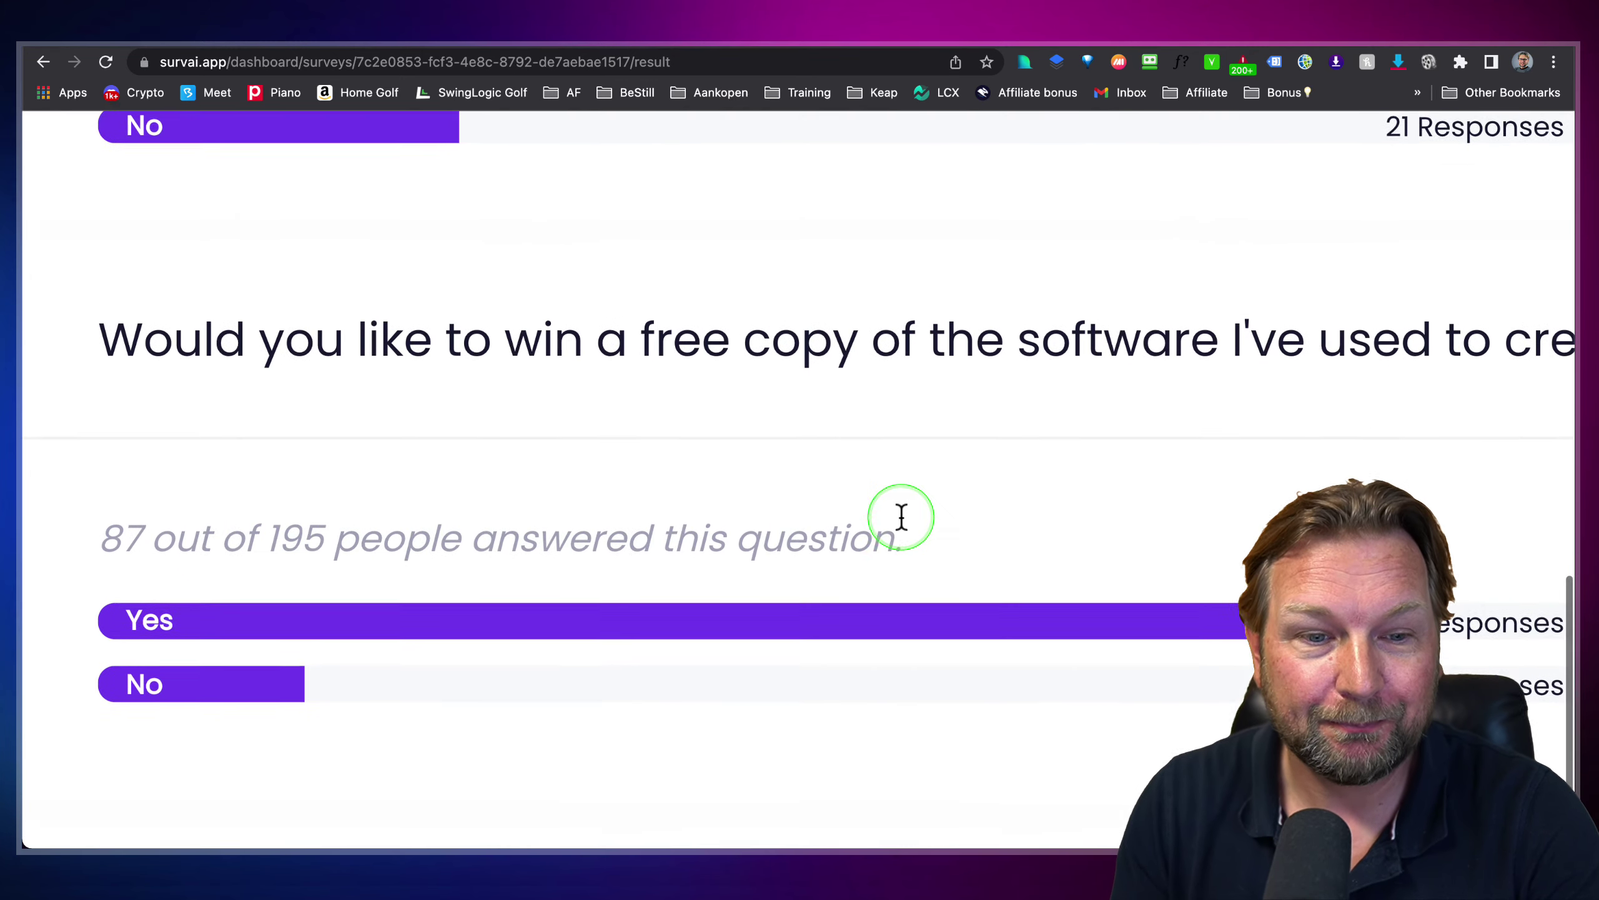
scroll(902, 516, down, 2)
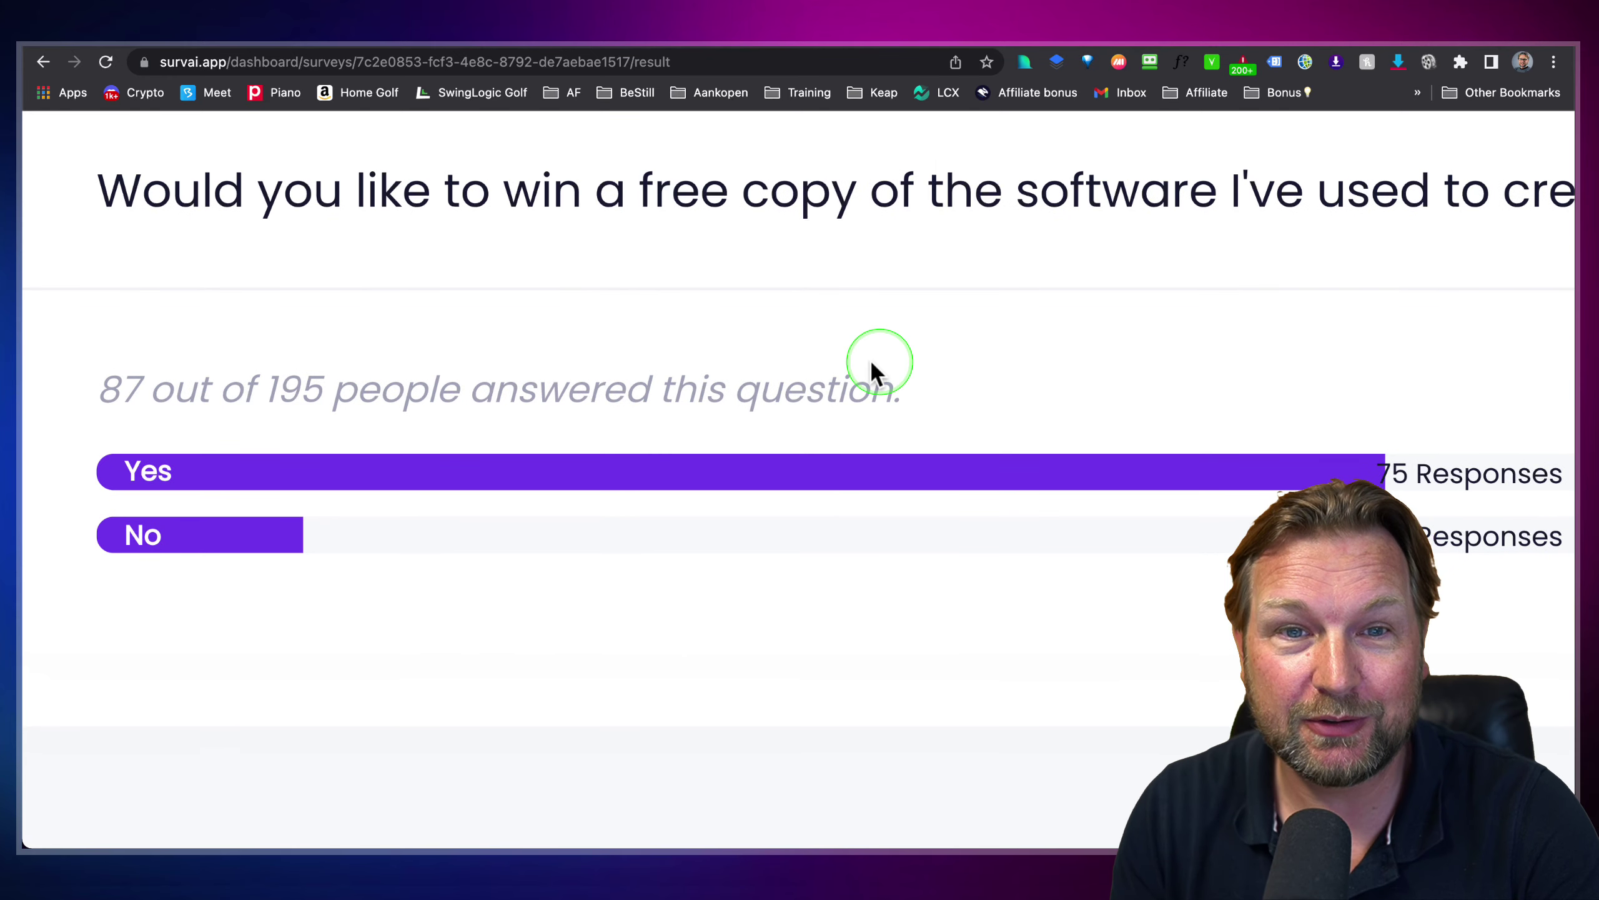
scroll(788, 368, right, 2)
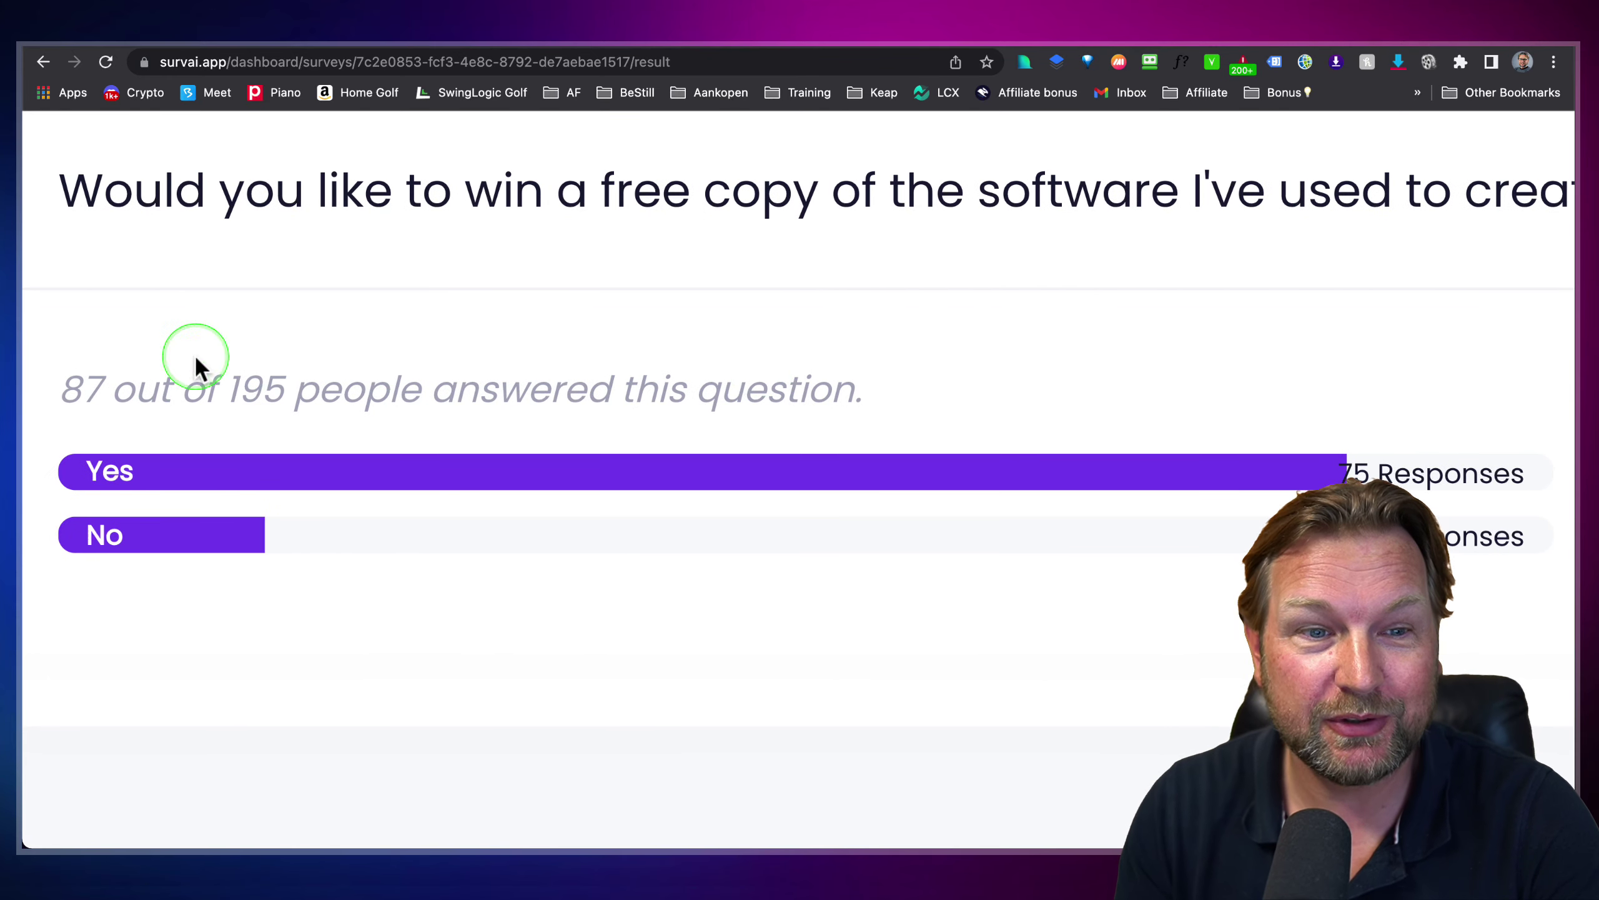
scroll(463, 418, right, 3)
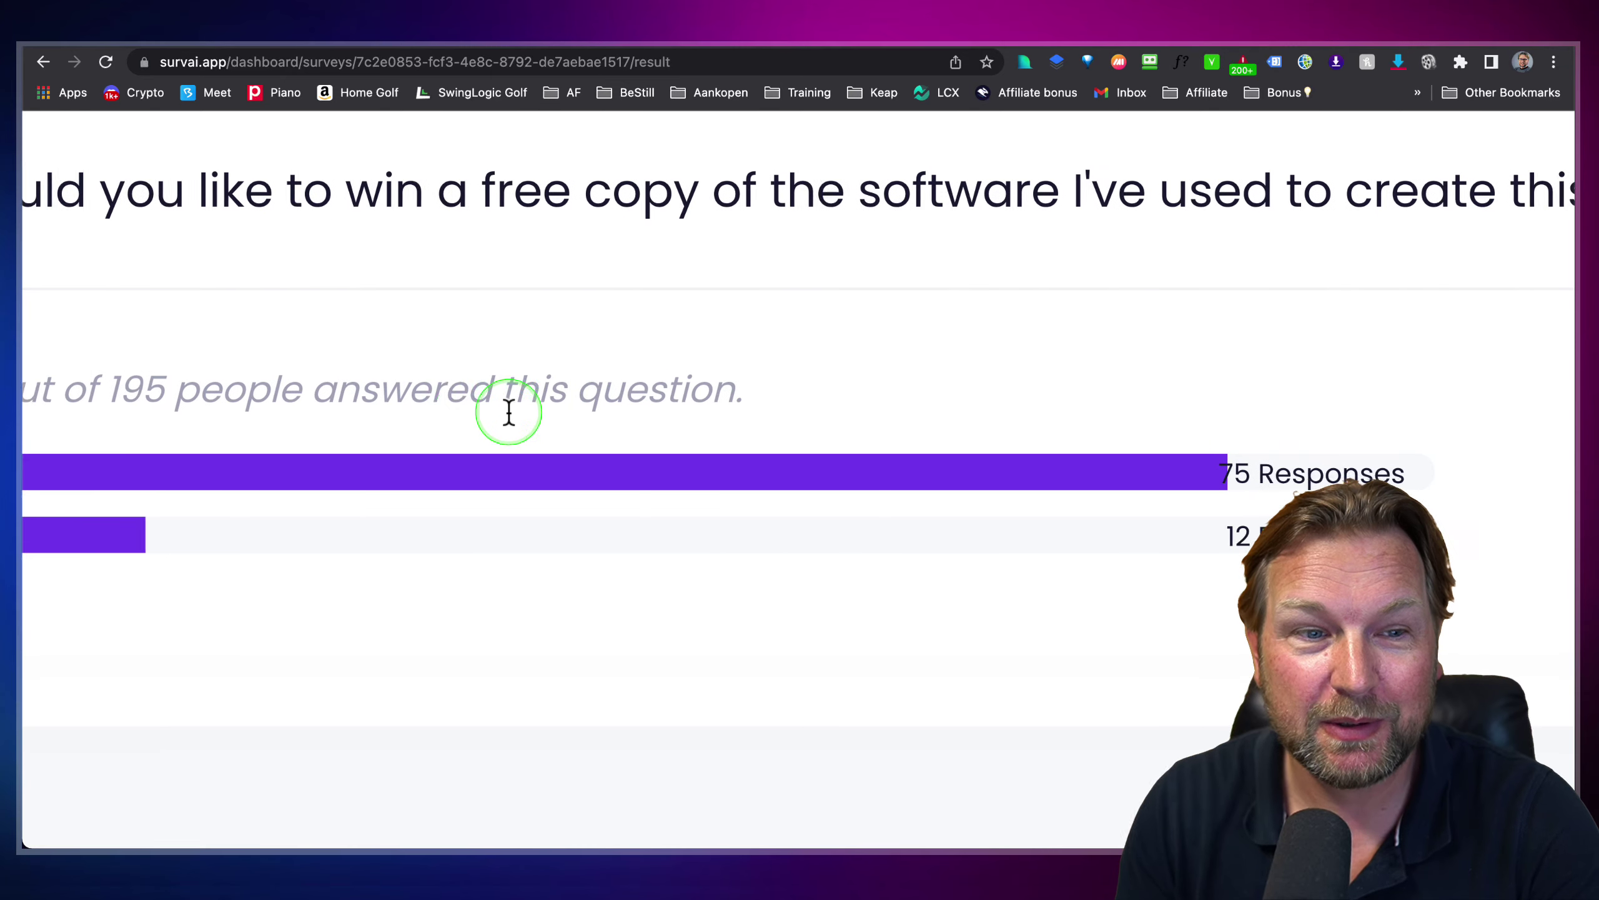
scroll(1240, 419, left, 1)
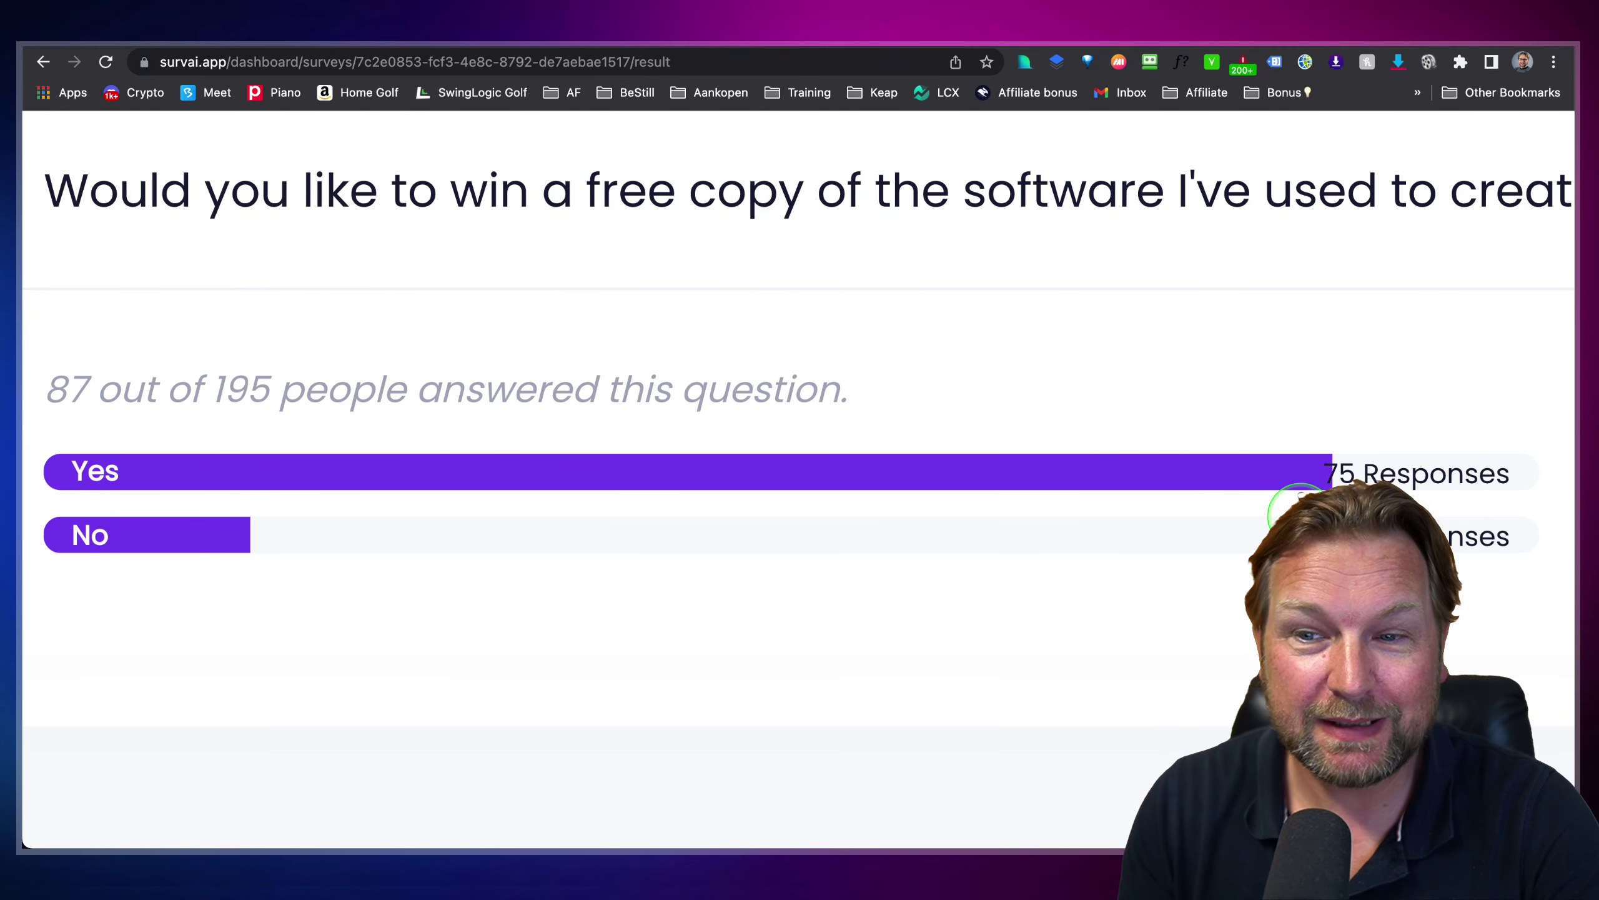
scroll(964, 441, down, 5)
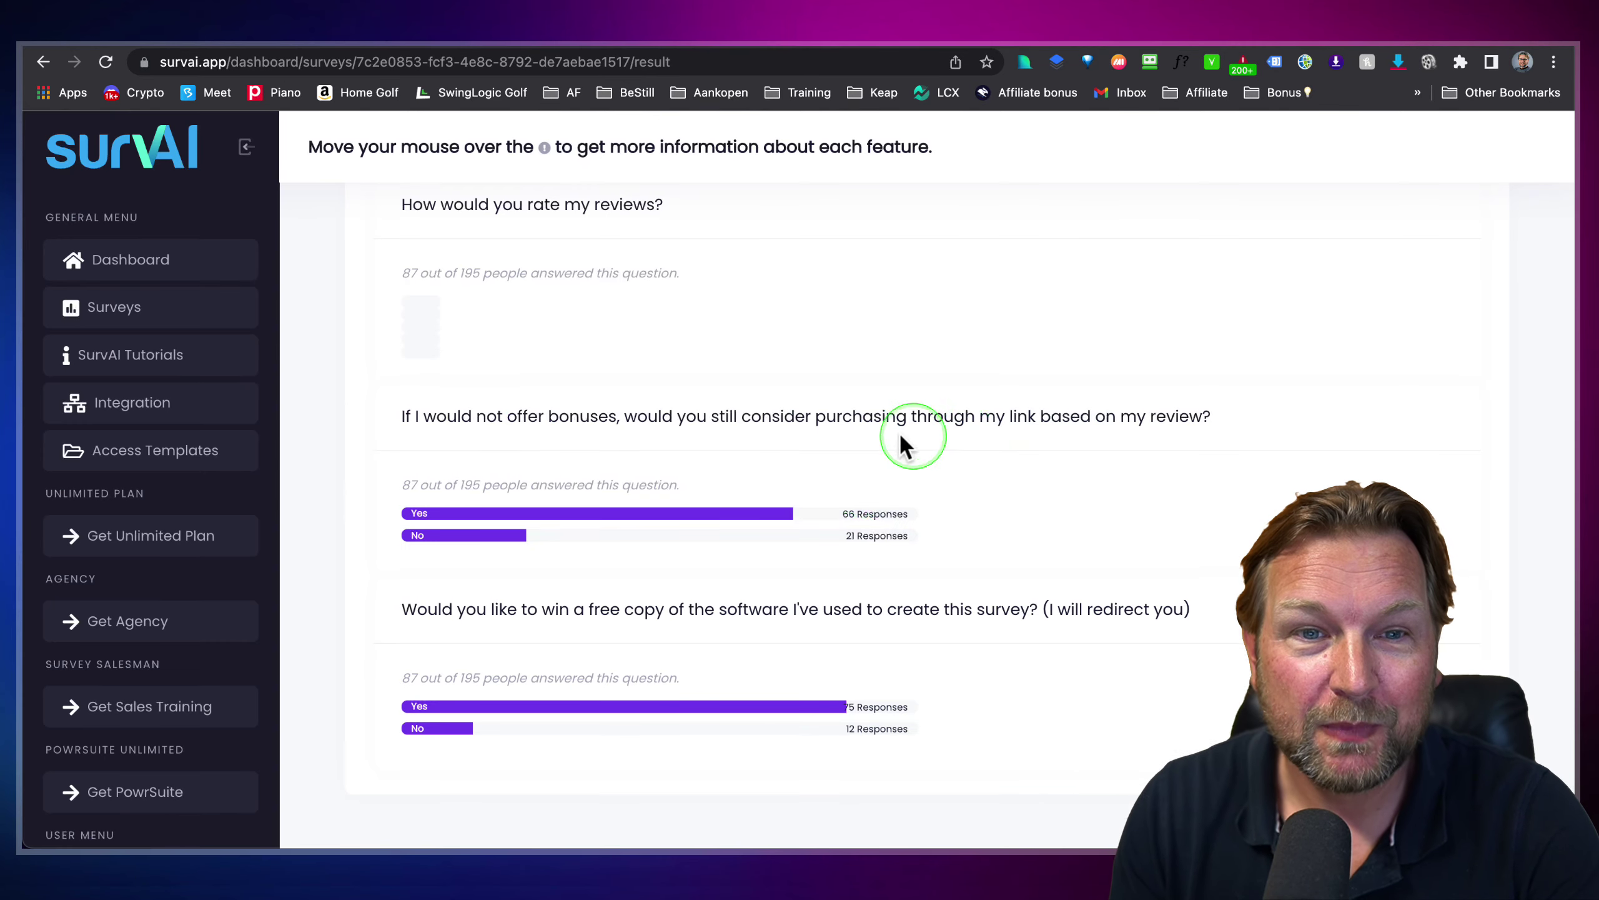
Step: Review the remaining question results and the respondent and completion statistics of the "Welcome To My Survey!" survey
scroll(725, 391, up, 10)
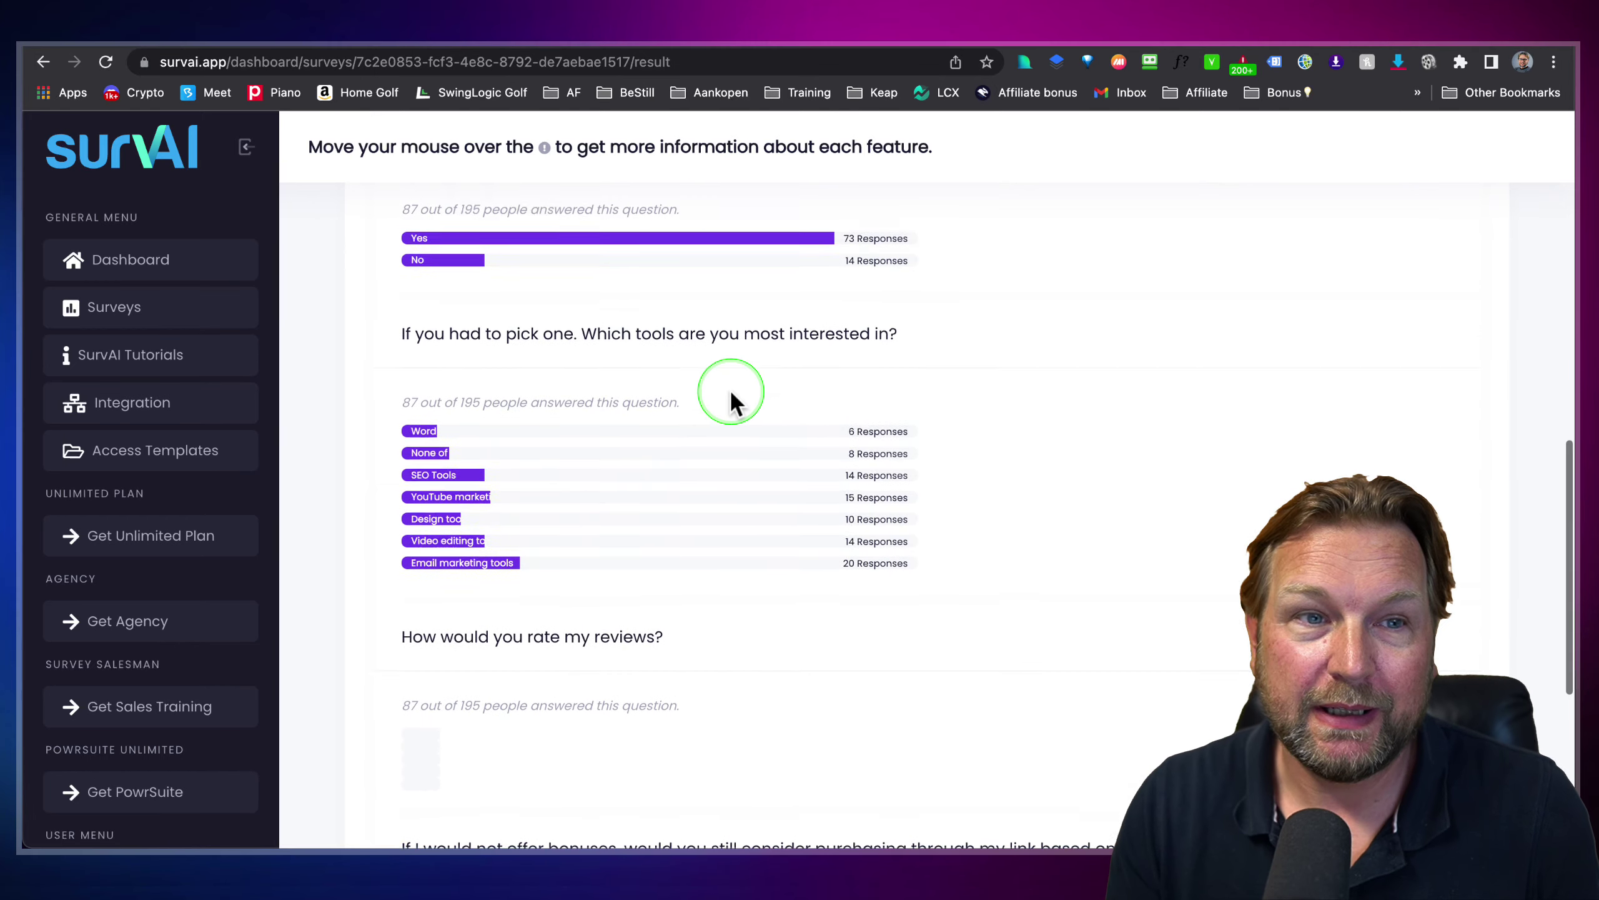
scroll(731, 393, up, 2)
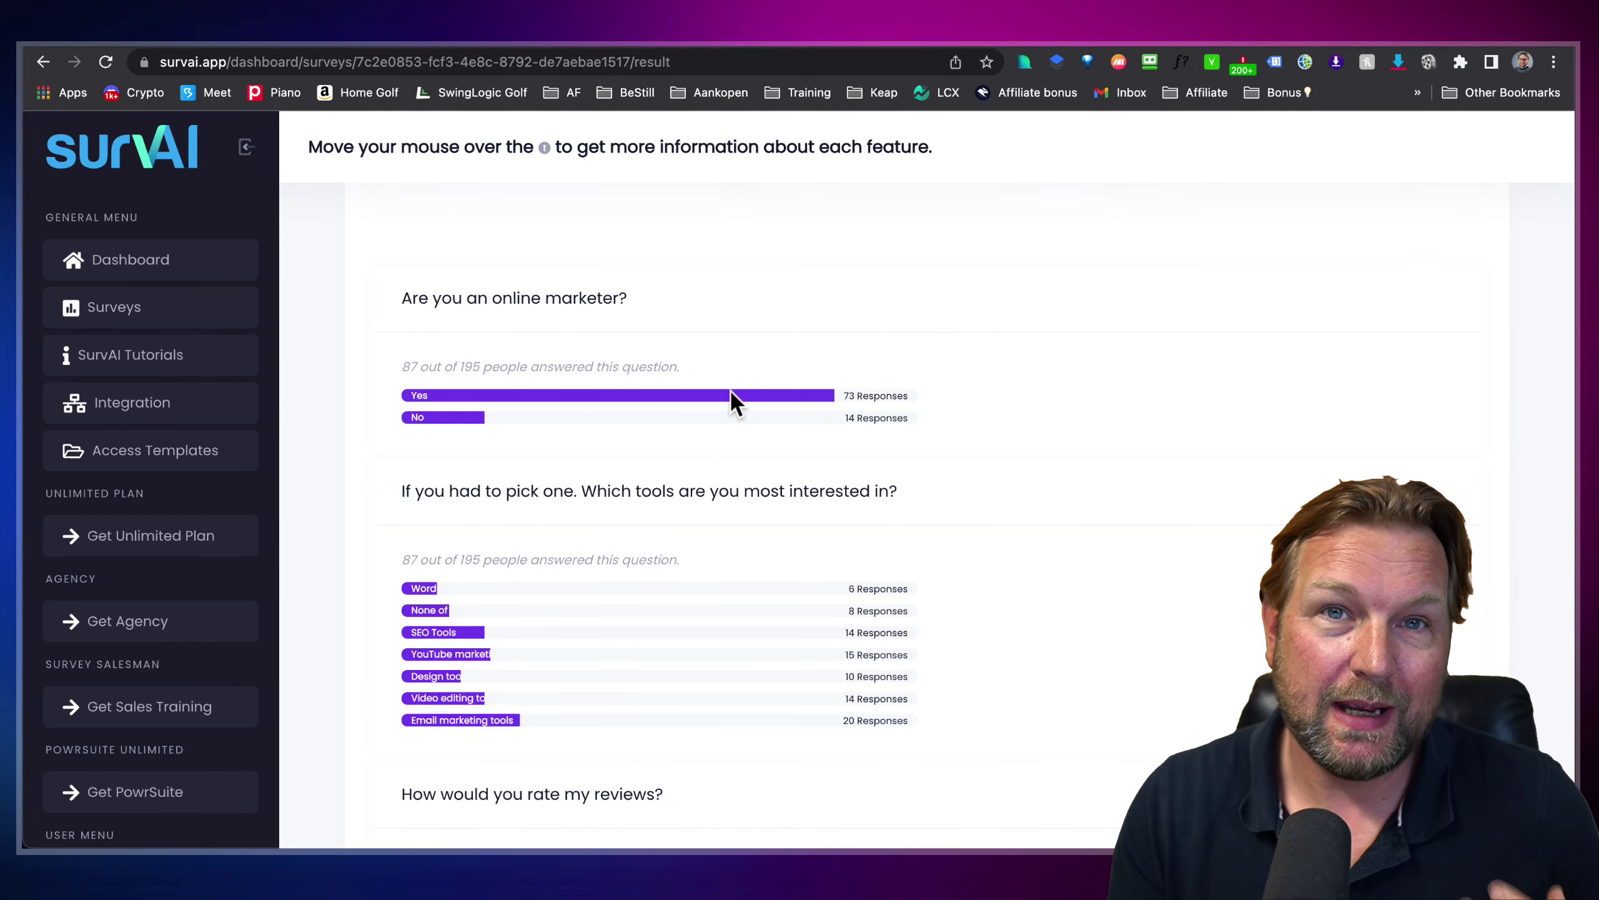
scroll(731, 393, up, 5)
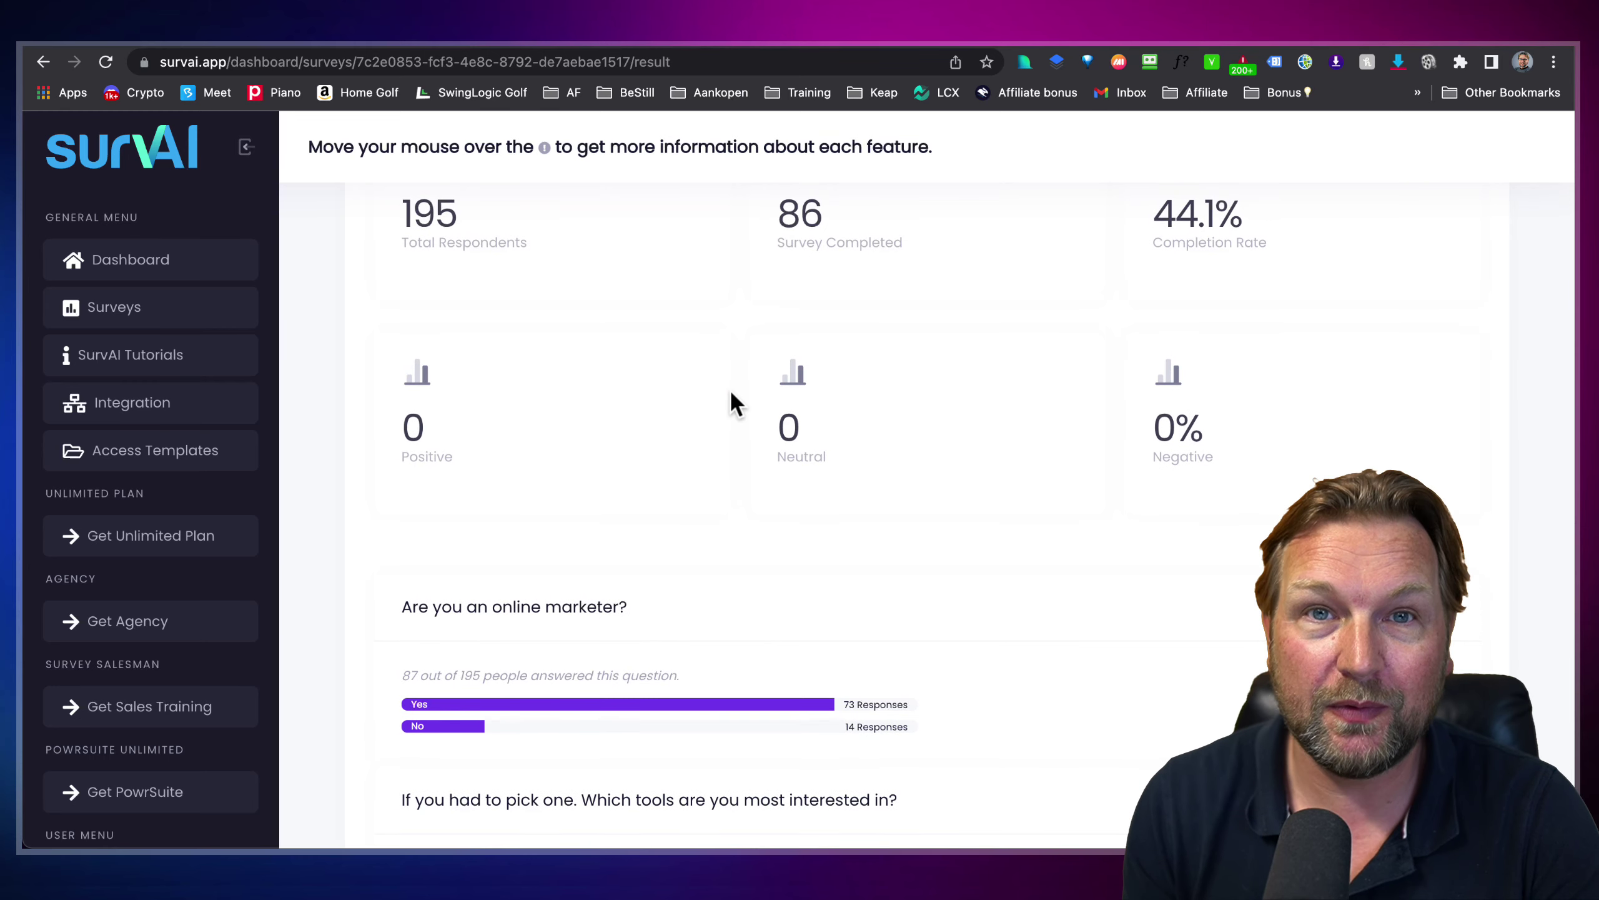
click(716, 431)
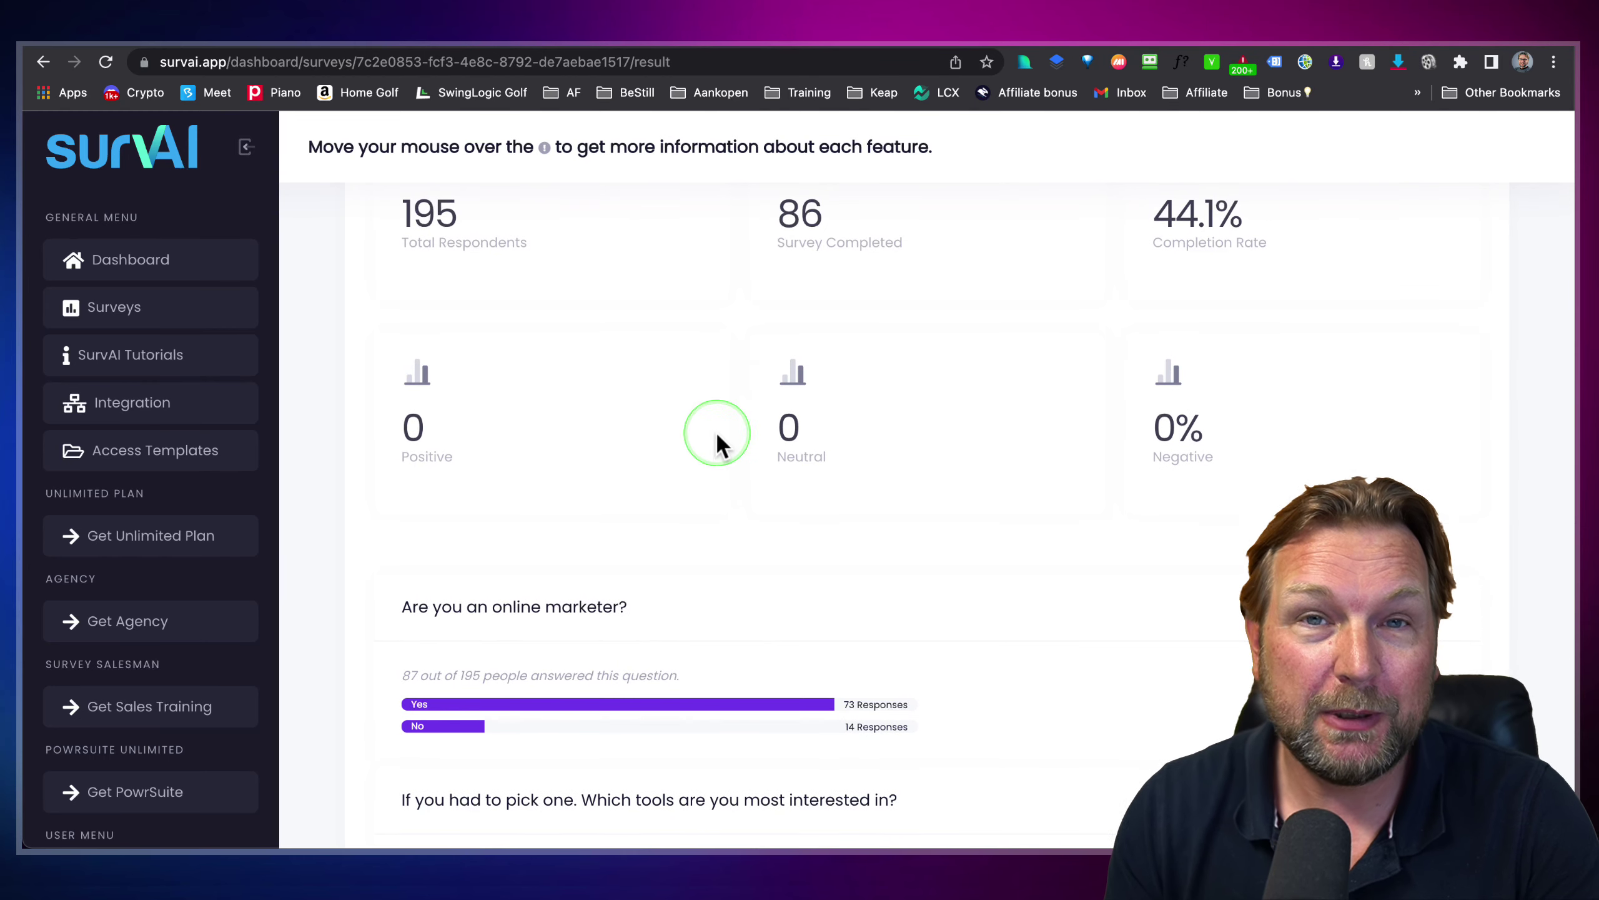
scroll(715, 433, down, 10)
scroll(716, 441, down, 4)
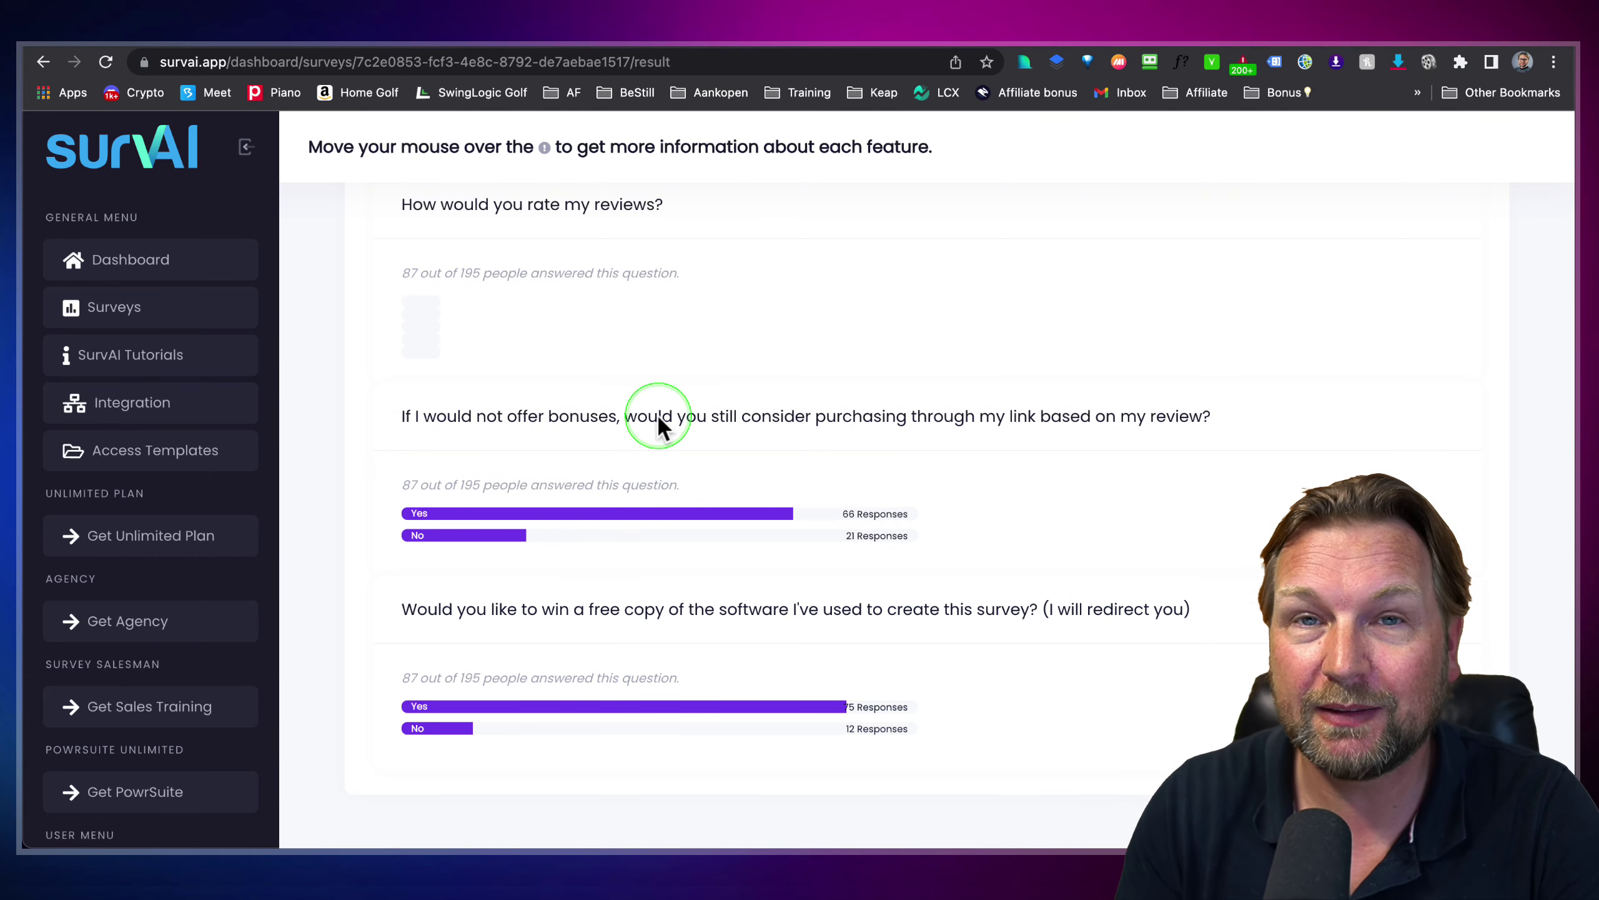
scroll(687, 380, up, 15)
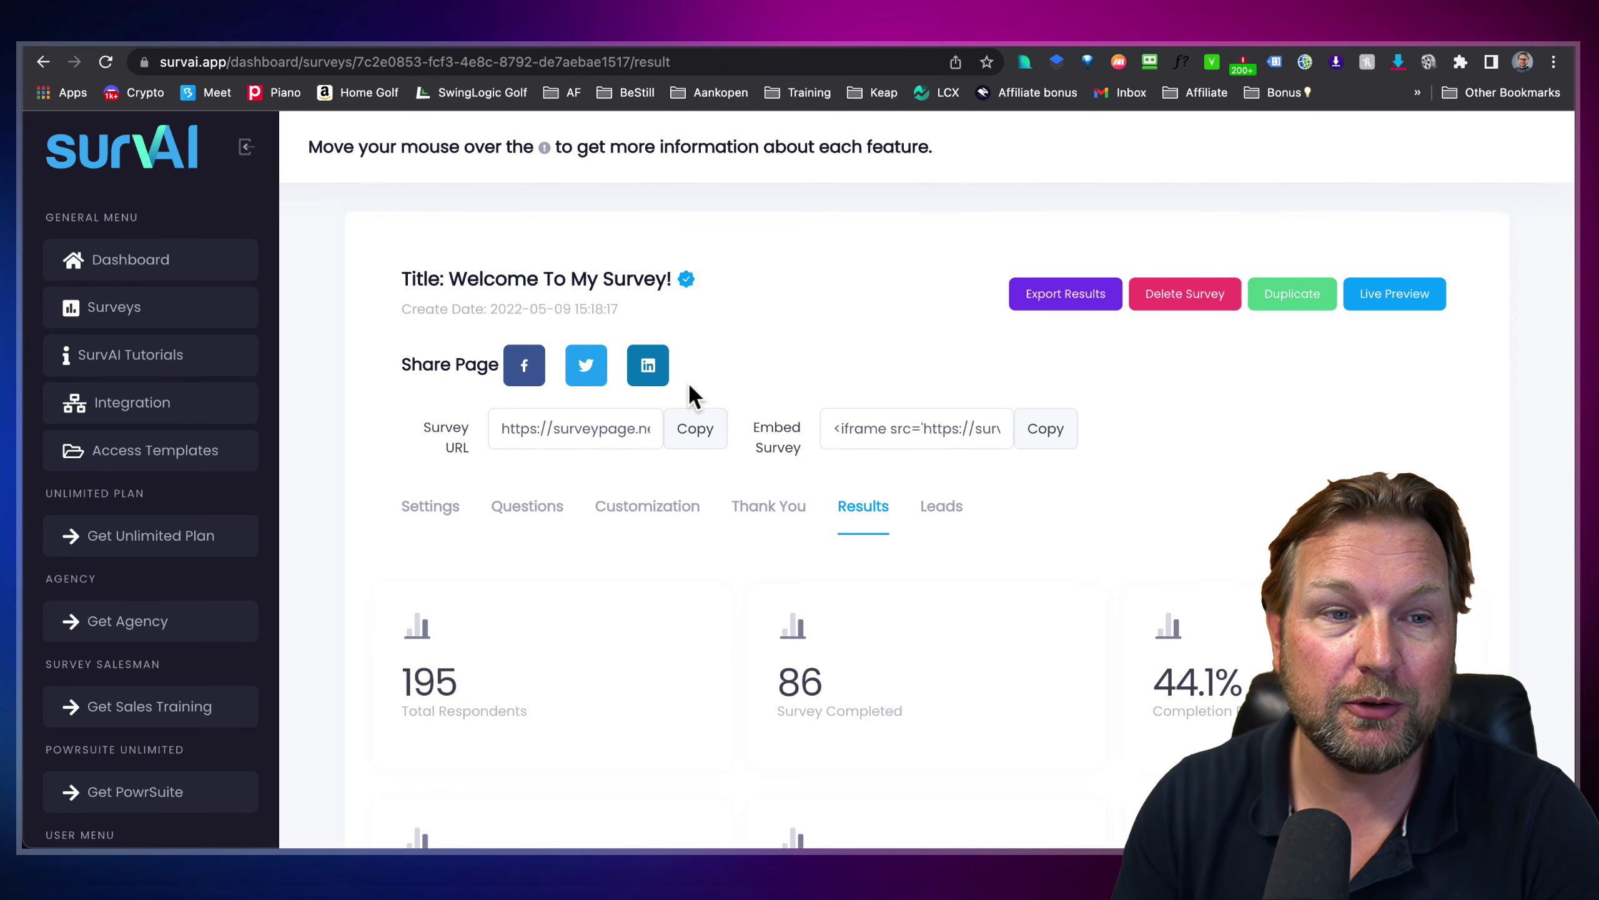
Step: Preview the Financial Services 4 template from the standard survey templates, read through its questions and return to the templates
click(129, 308)
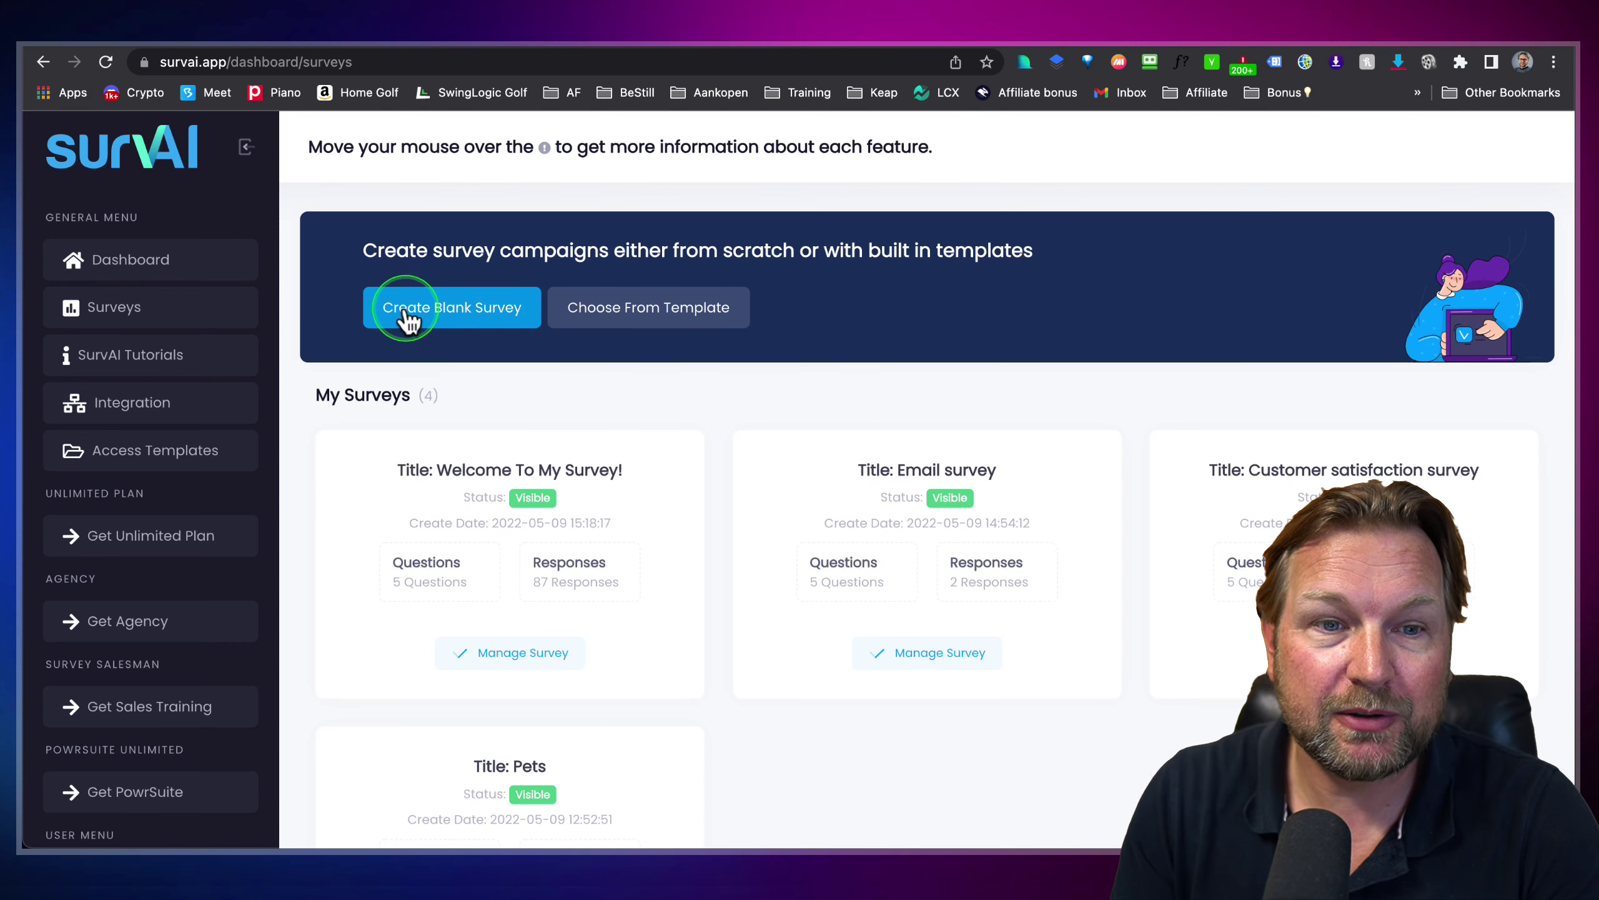
click(660, 321)
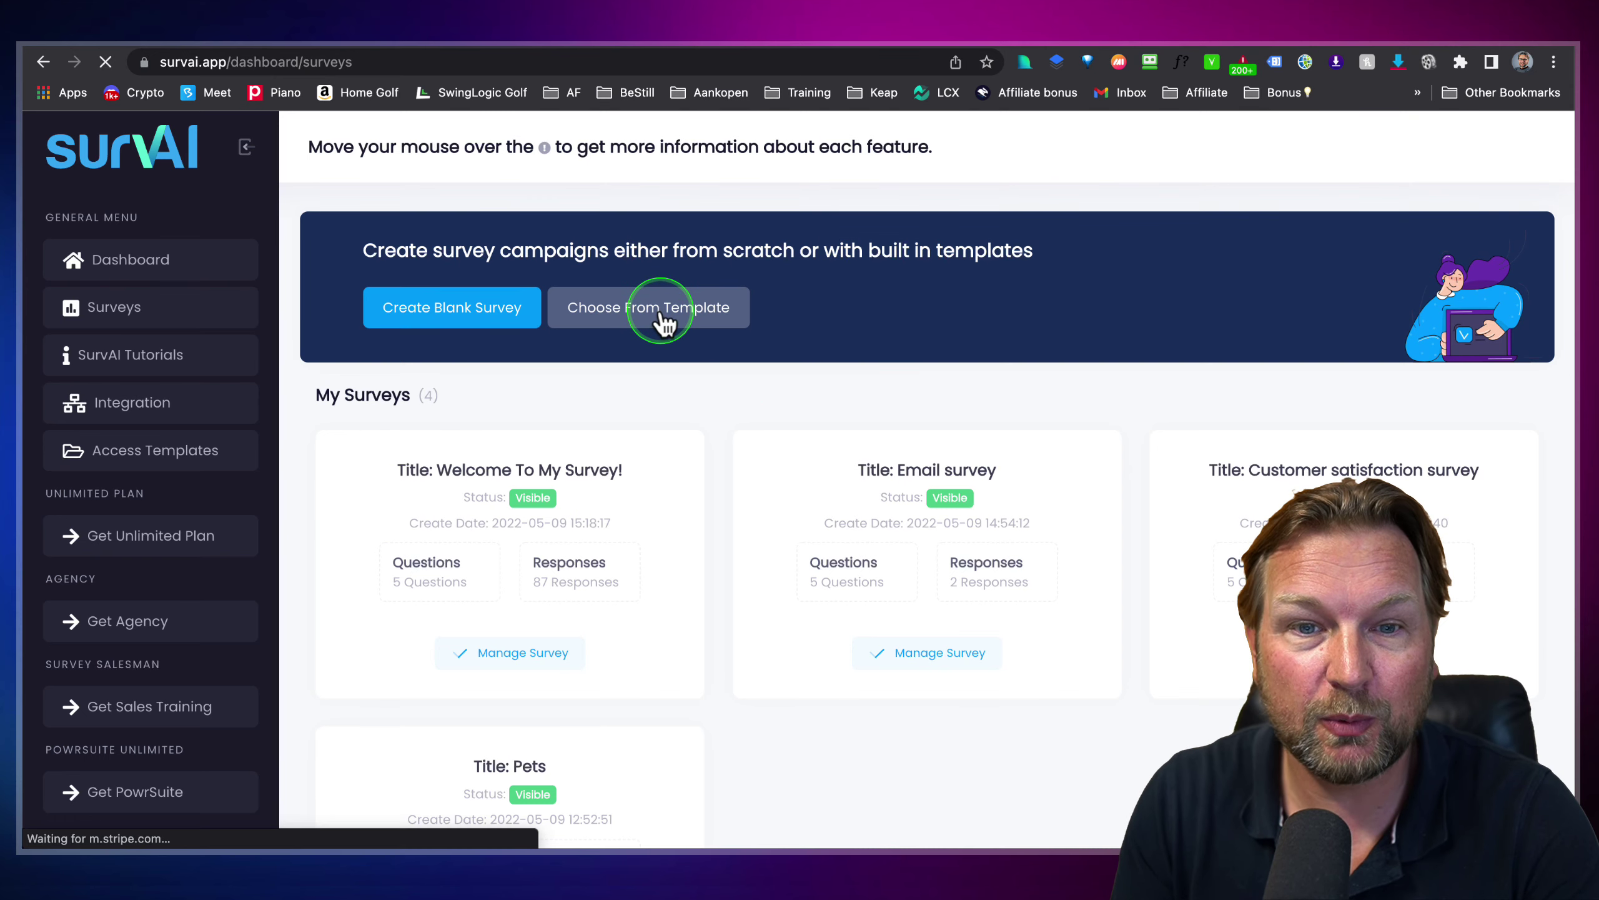
scroll(721, 346, down, 2)
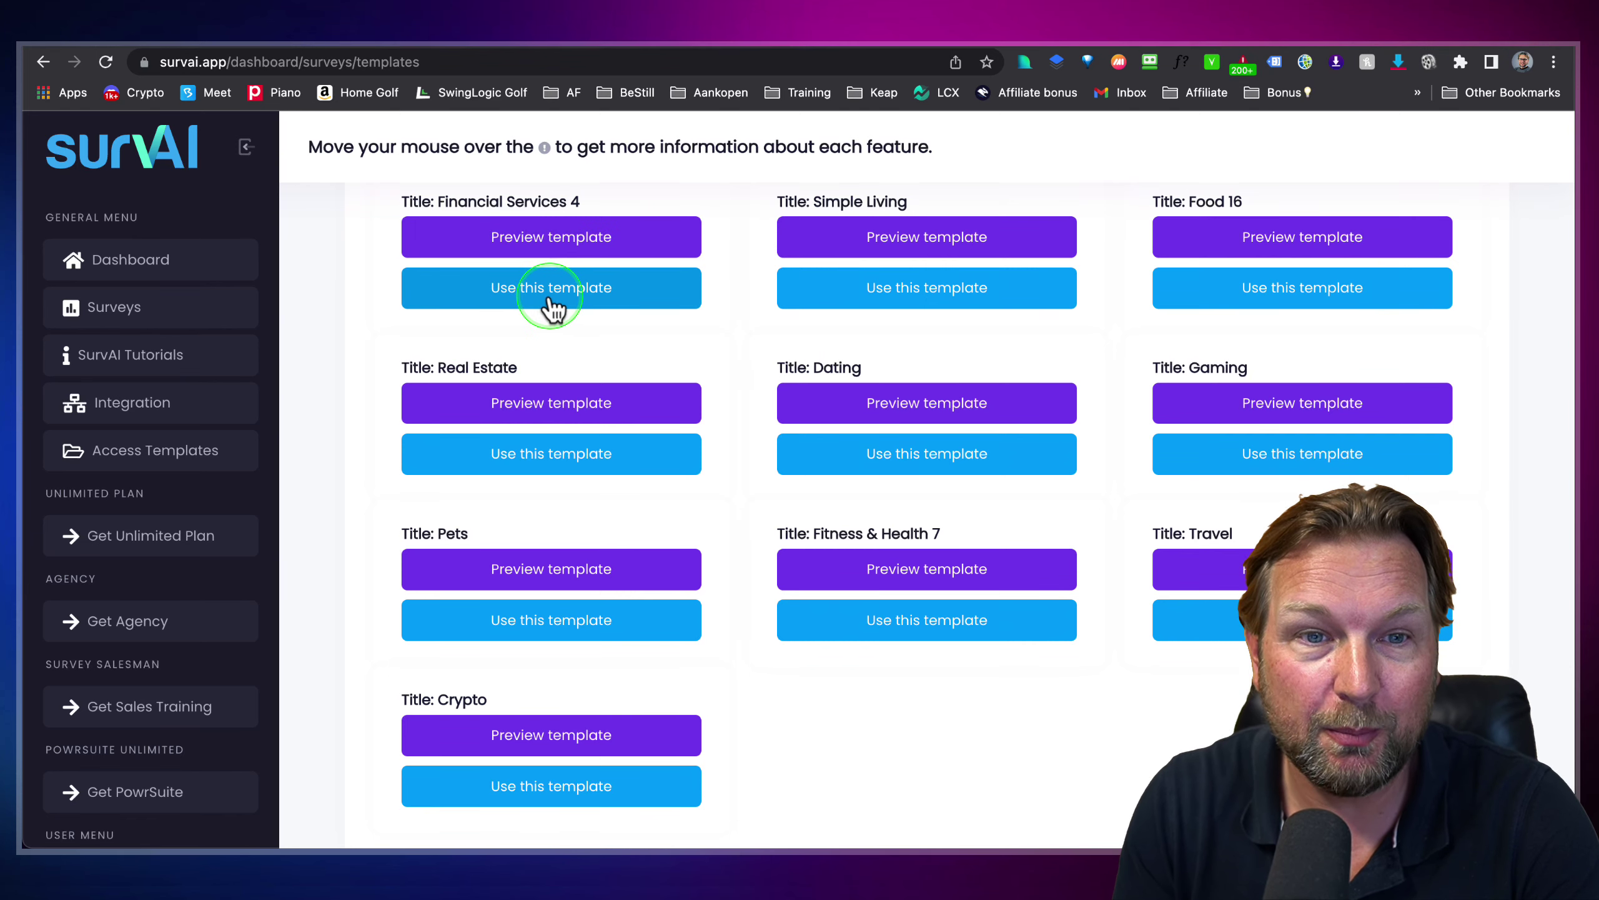
click(561, 254)
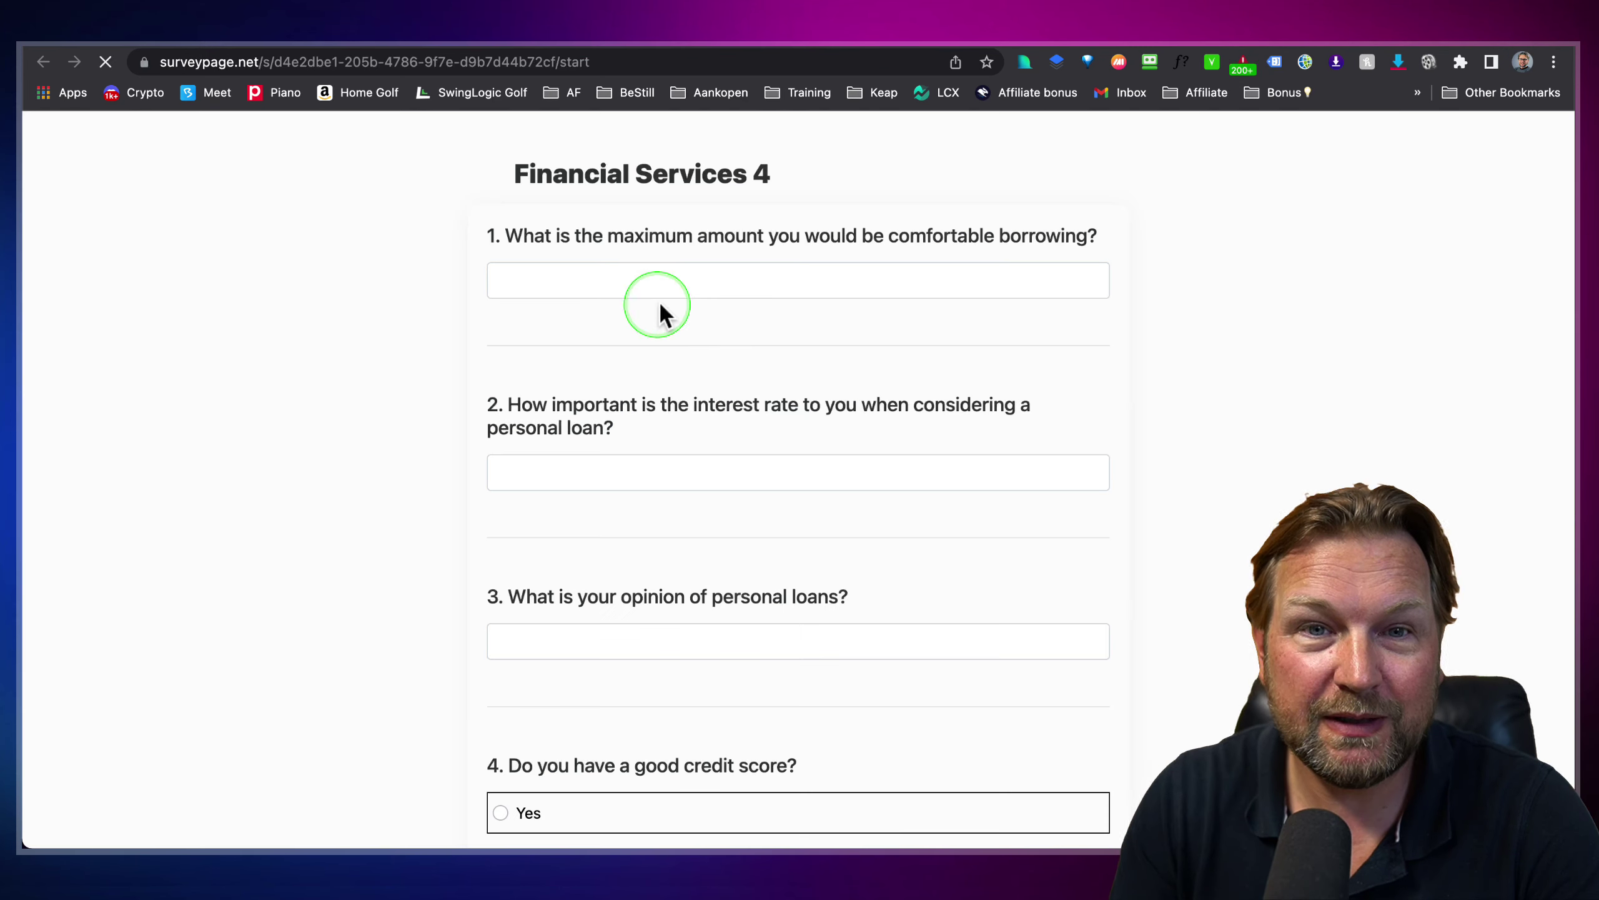
scroll(1057, 387, down, 2)
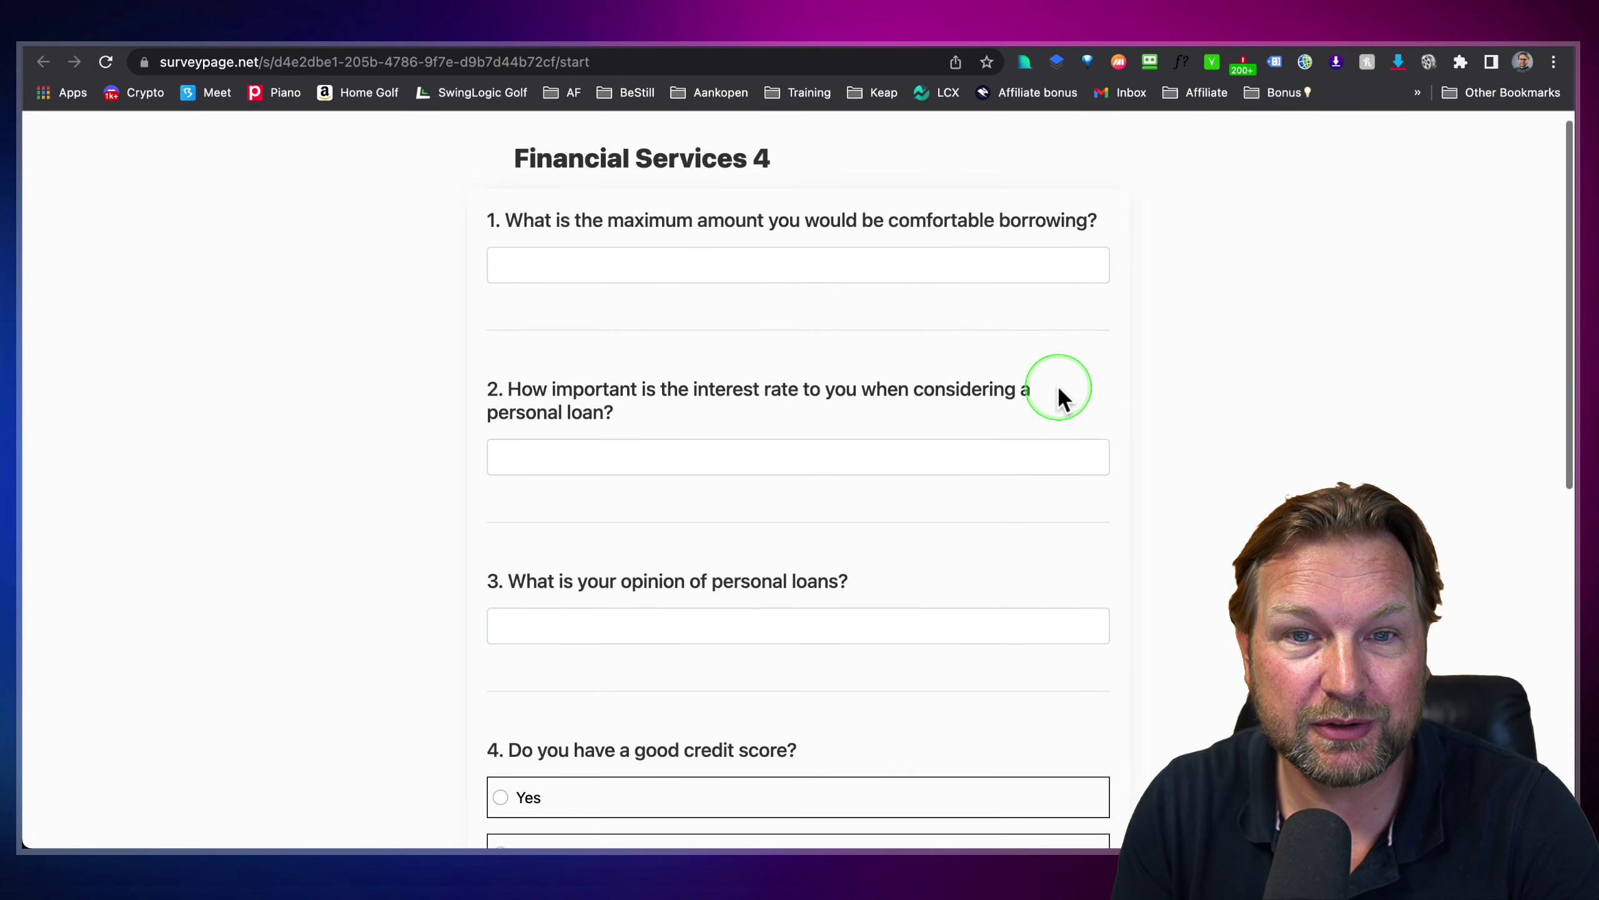
scroll(1057, 386, down, 5)
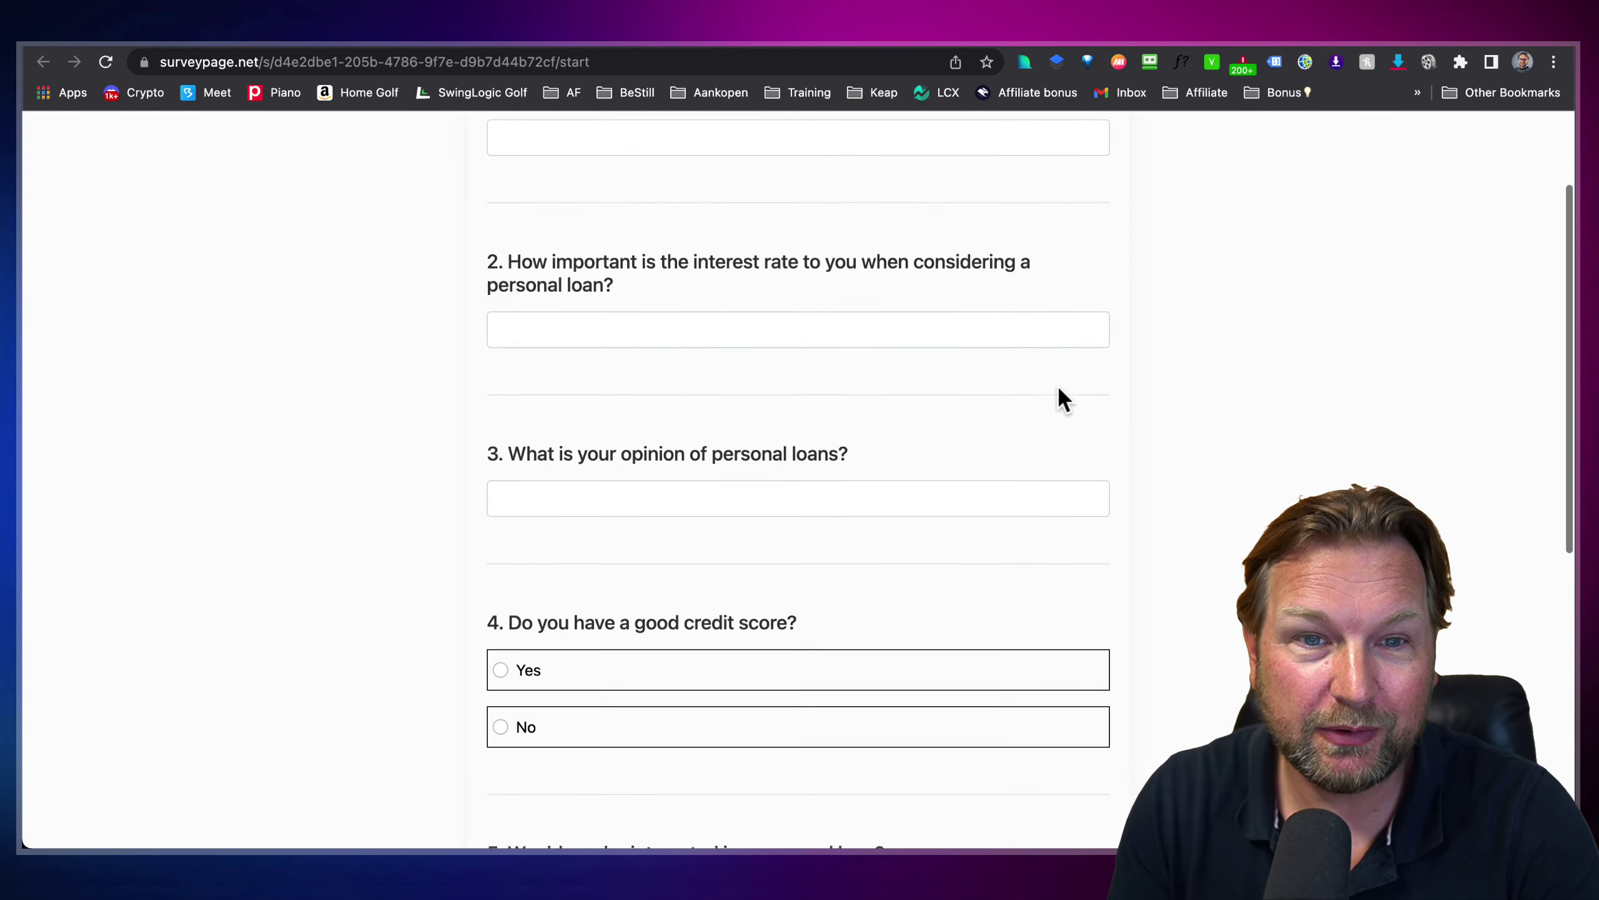
scroll(1057, 385, down, 5)
scroll(1057, 388, up, 10)
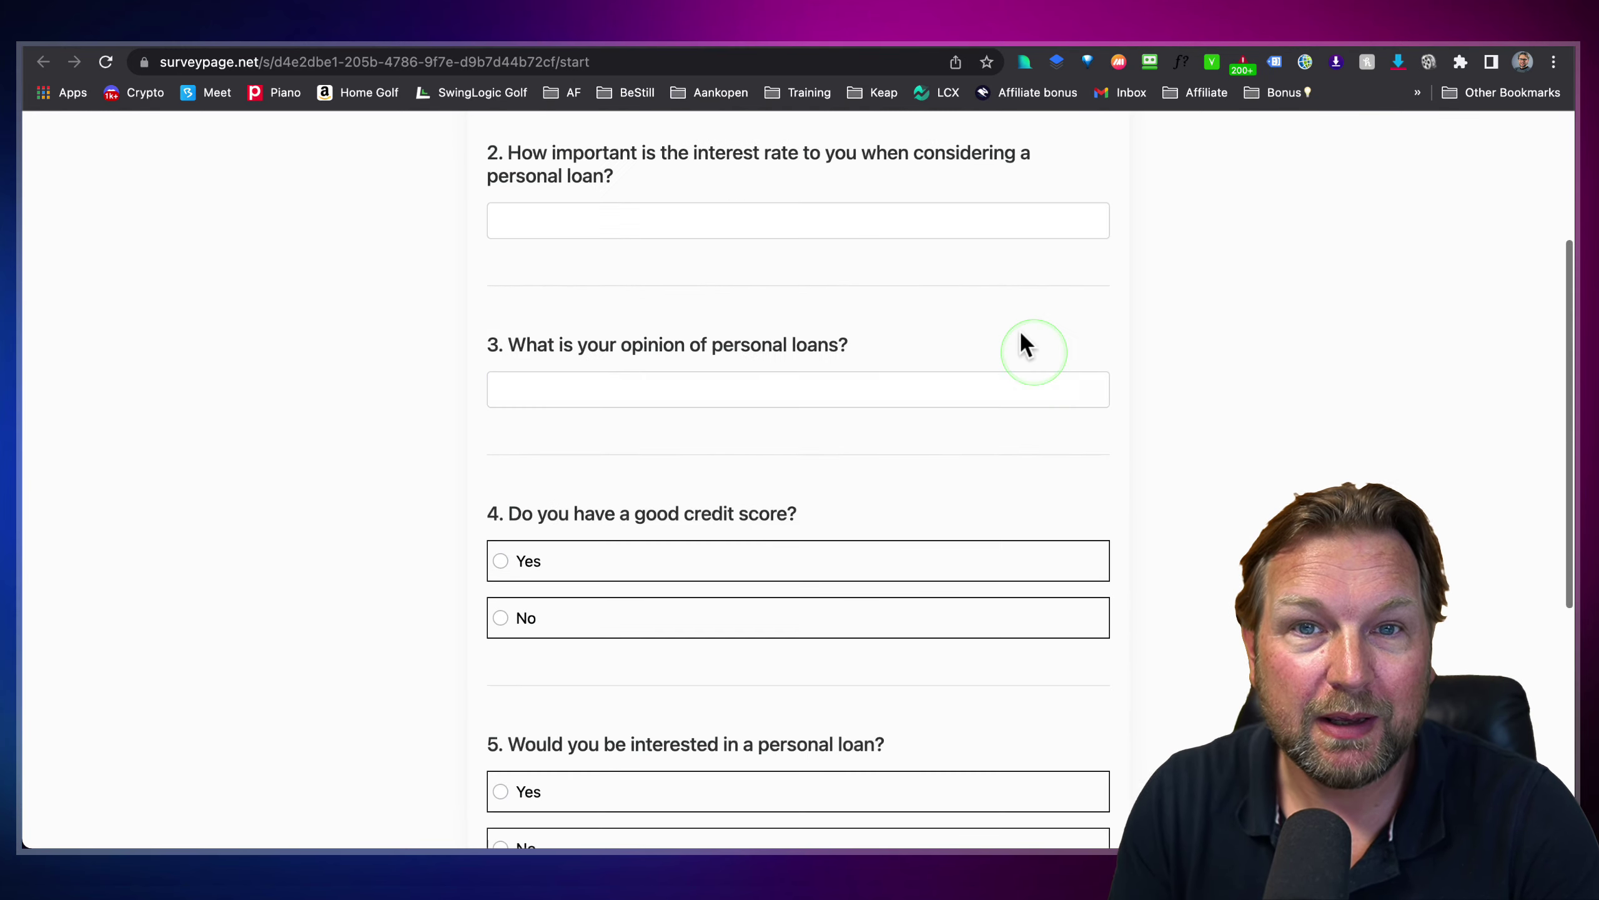
click(784, 47)
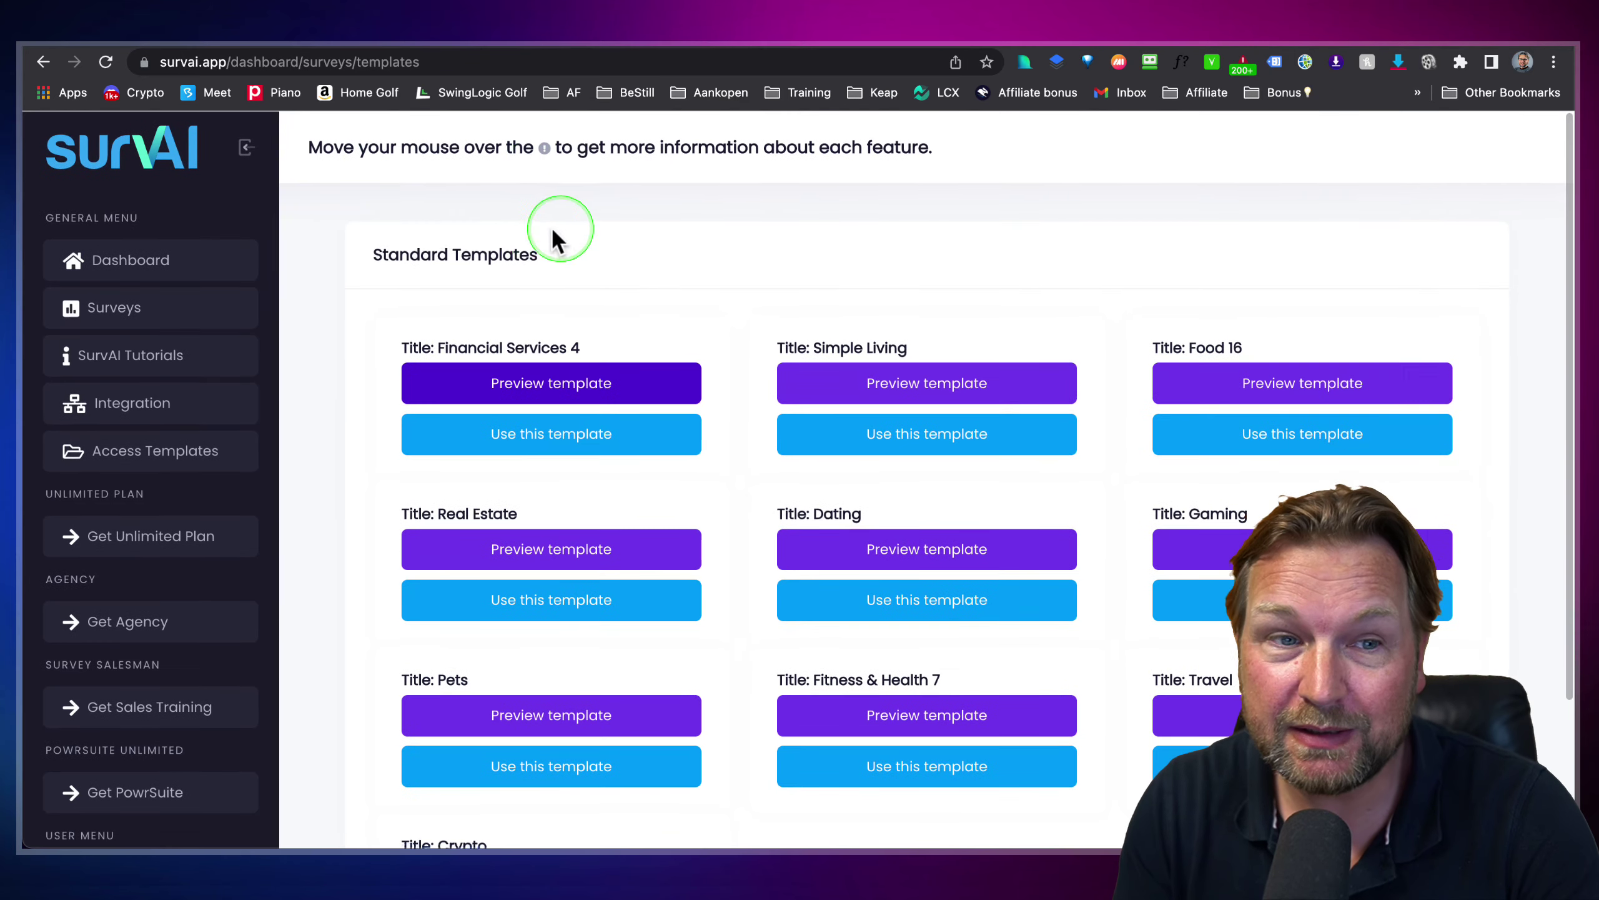
Step: Create a blank survey and set its title to "Dog Survey"
click(131, 311)
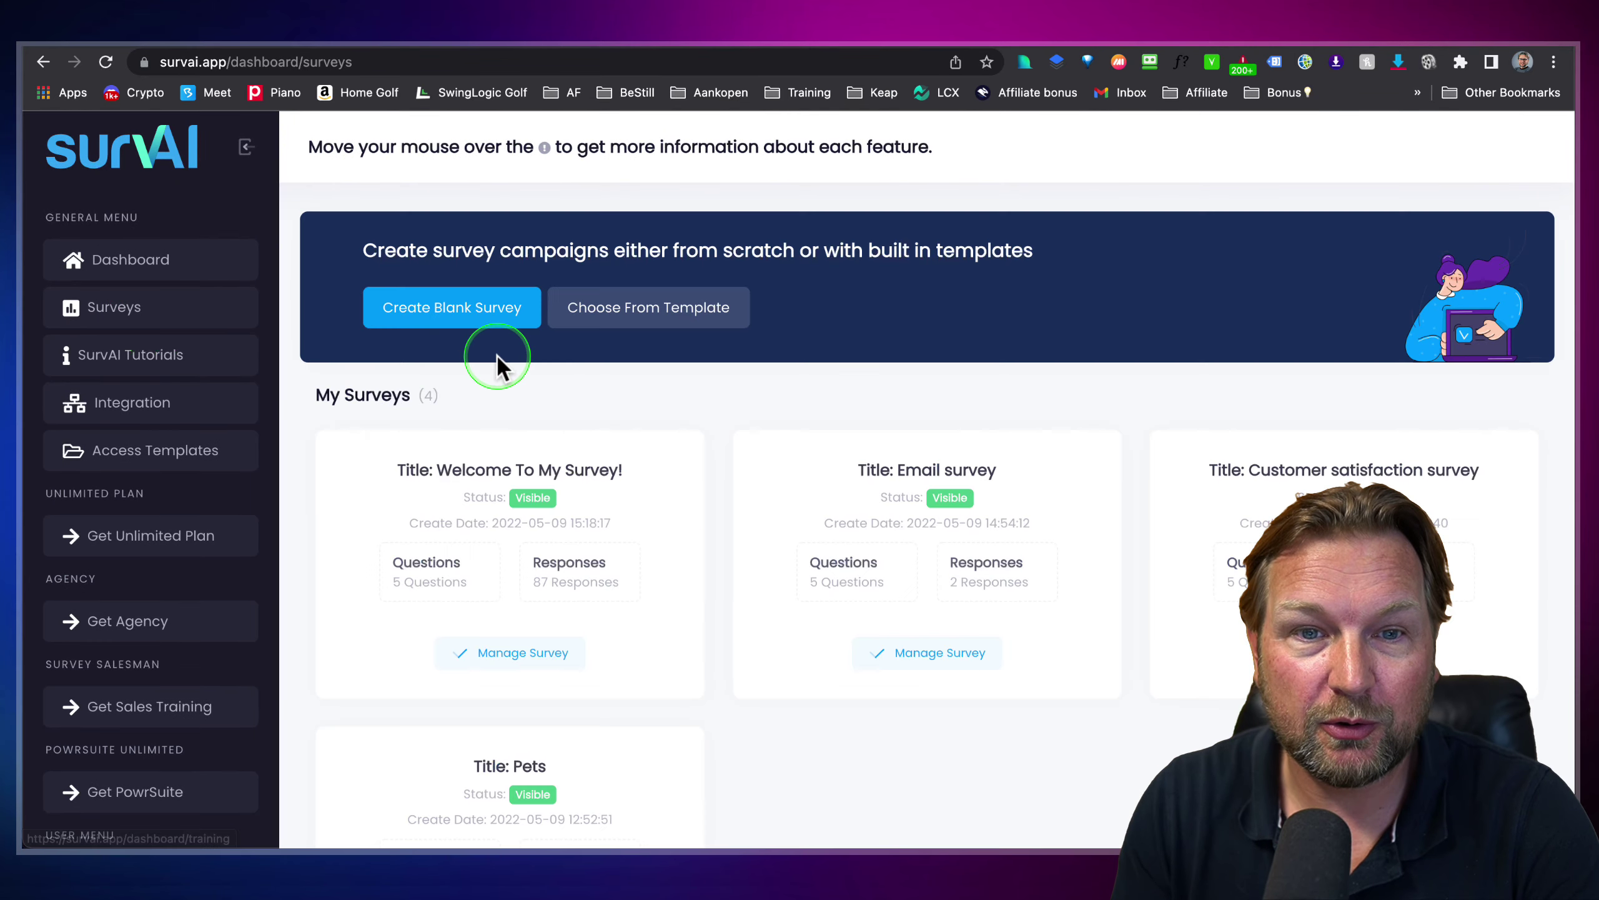
click(421, 314)
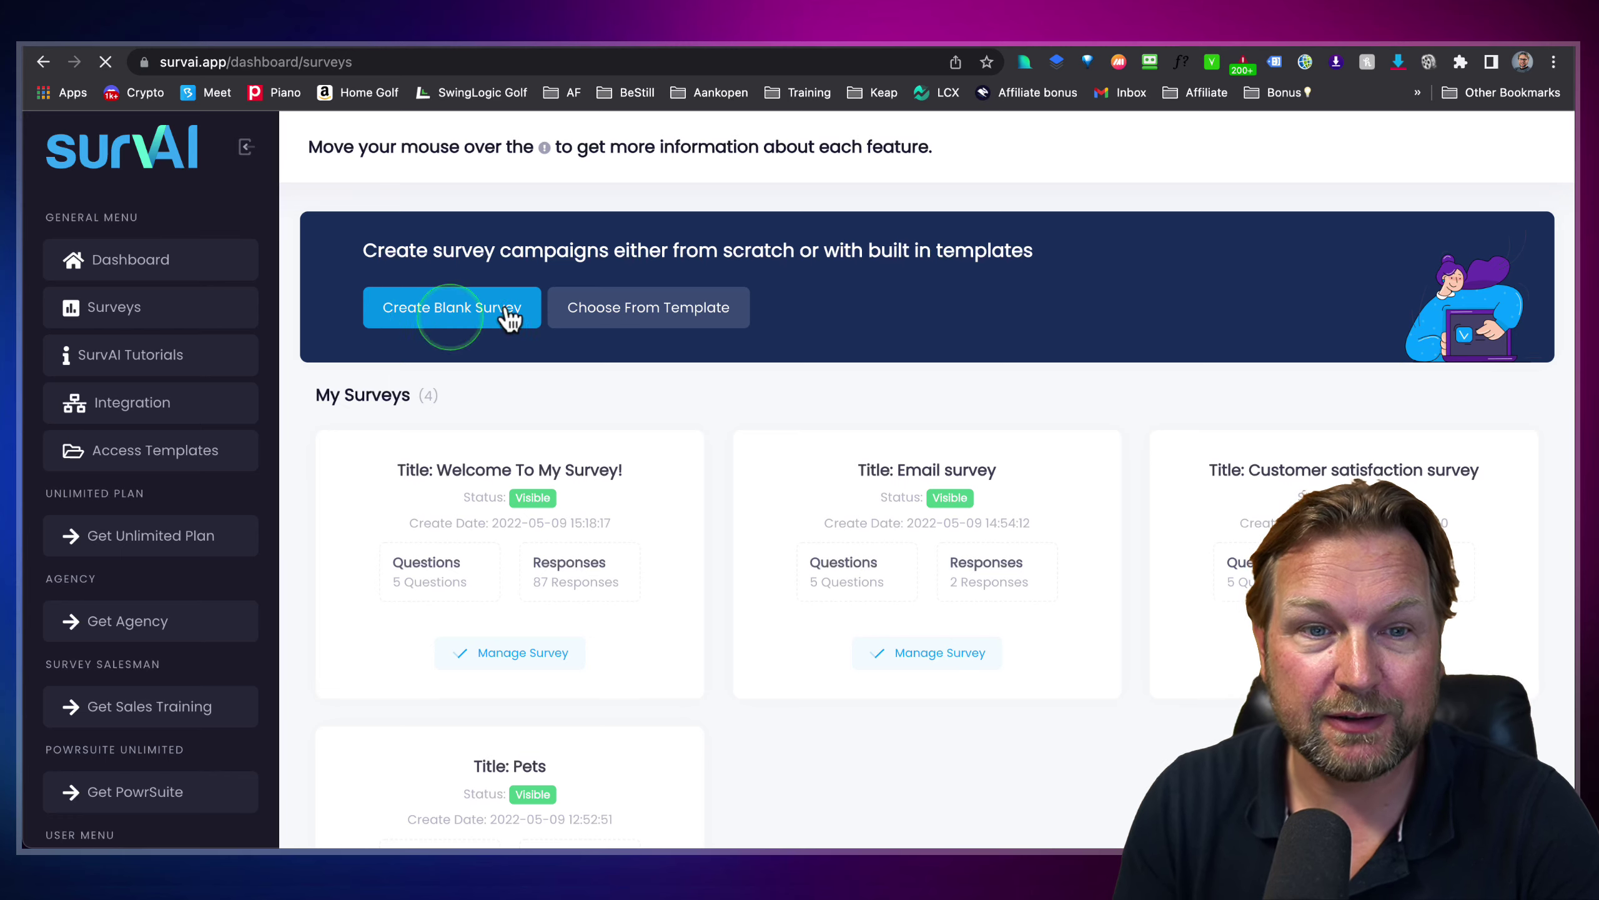
scroll(752, 409, down, 3)
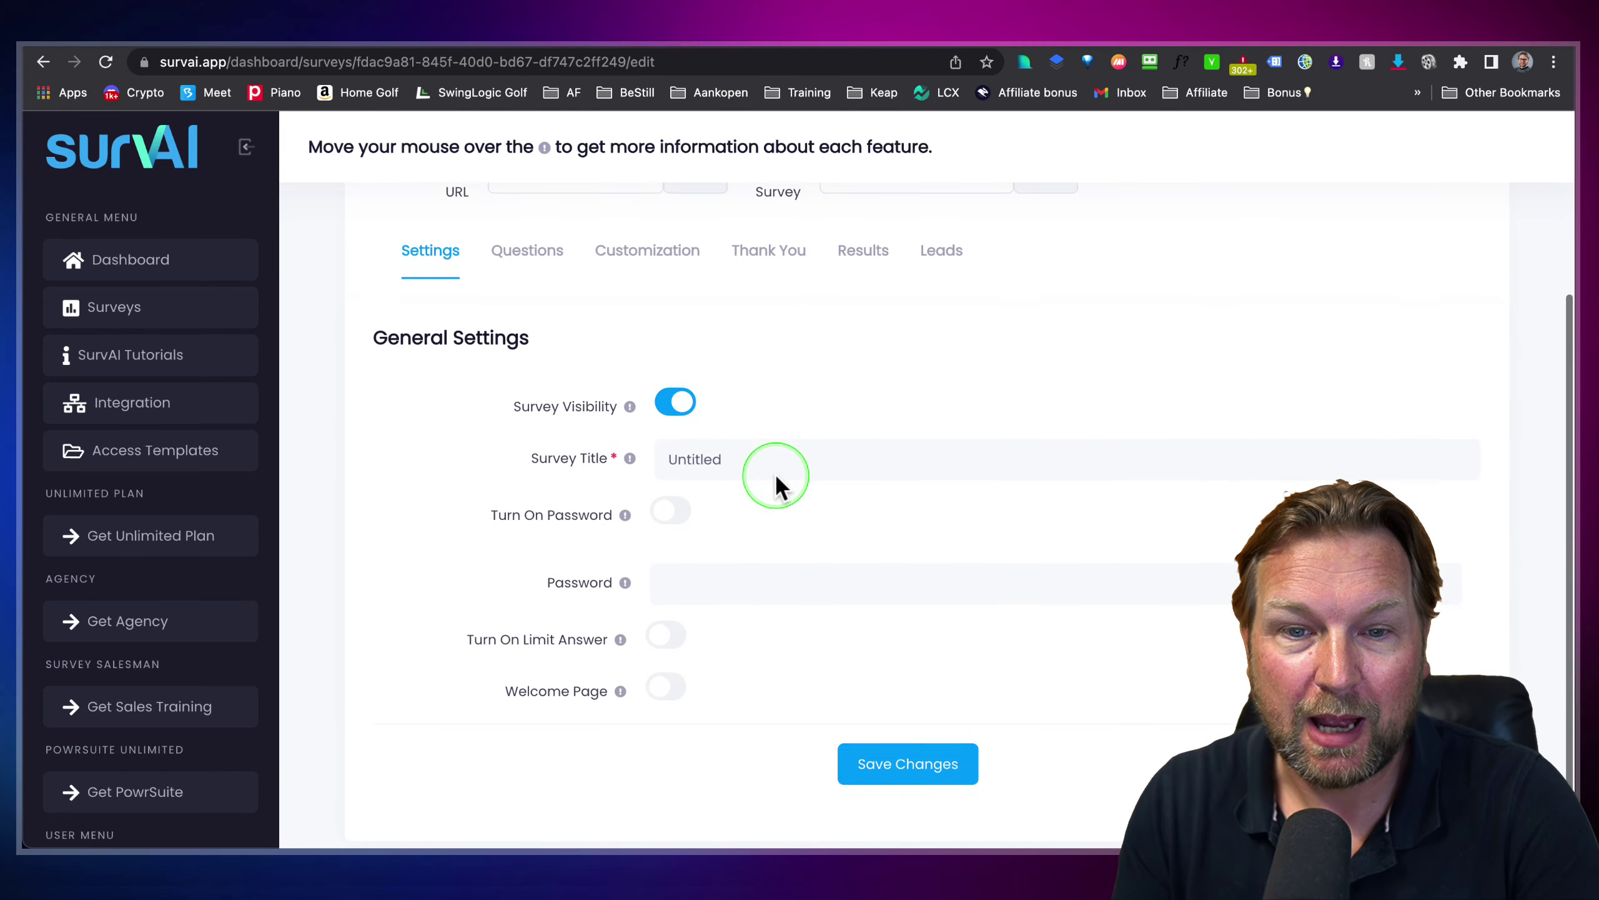
drag(776, 480, 643, 459)
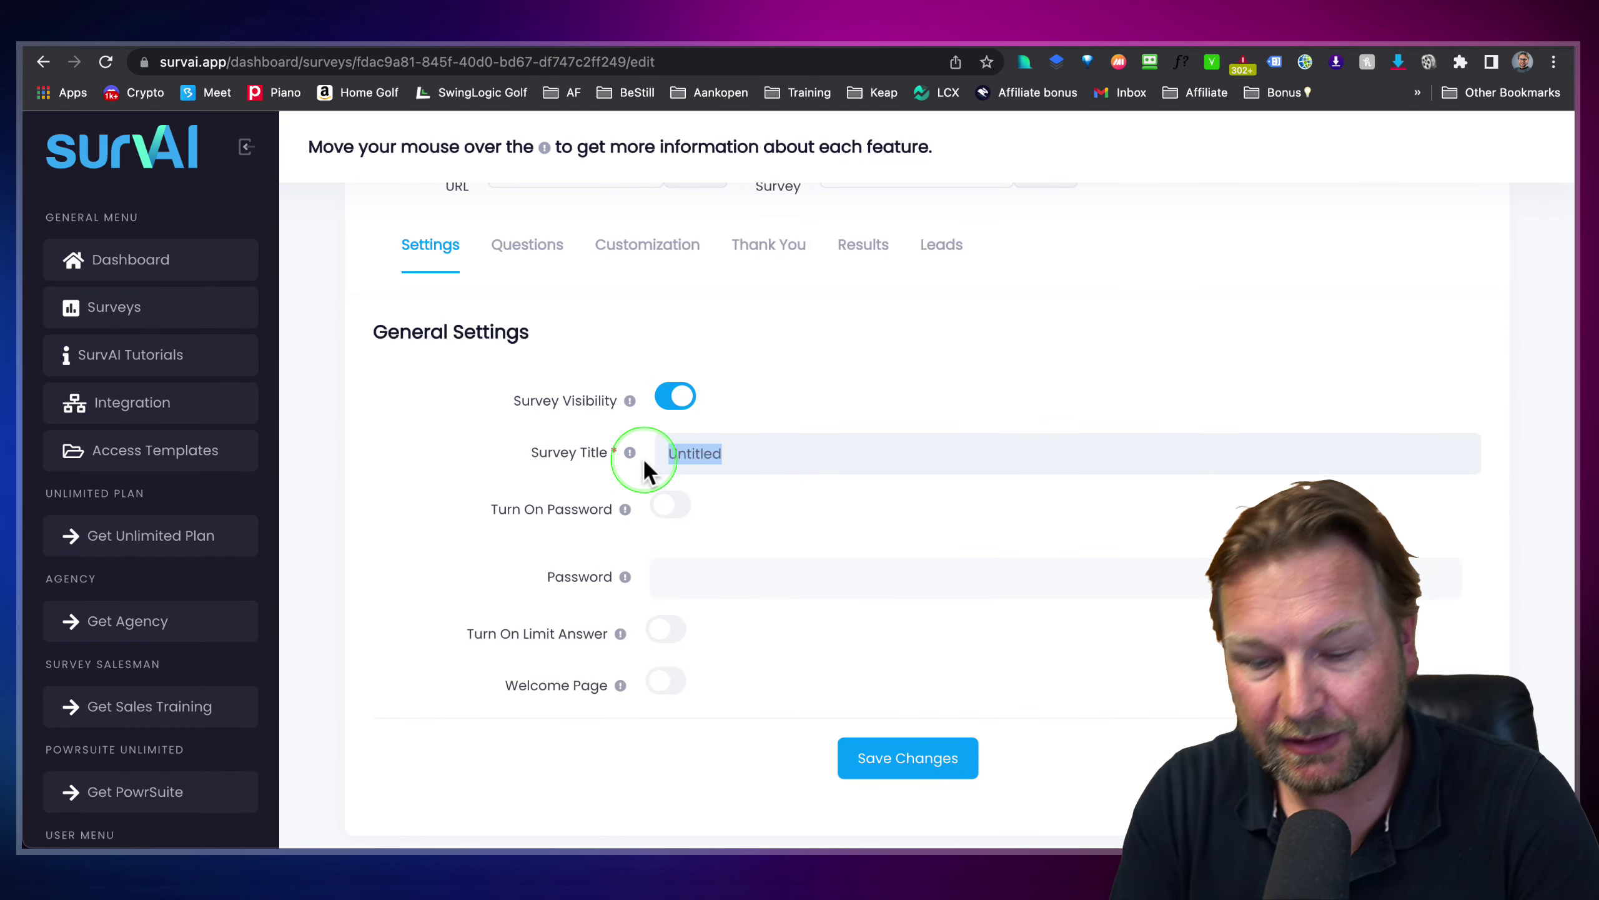
text(Dog )
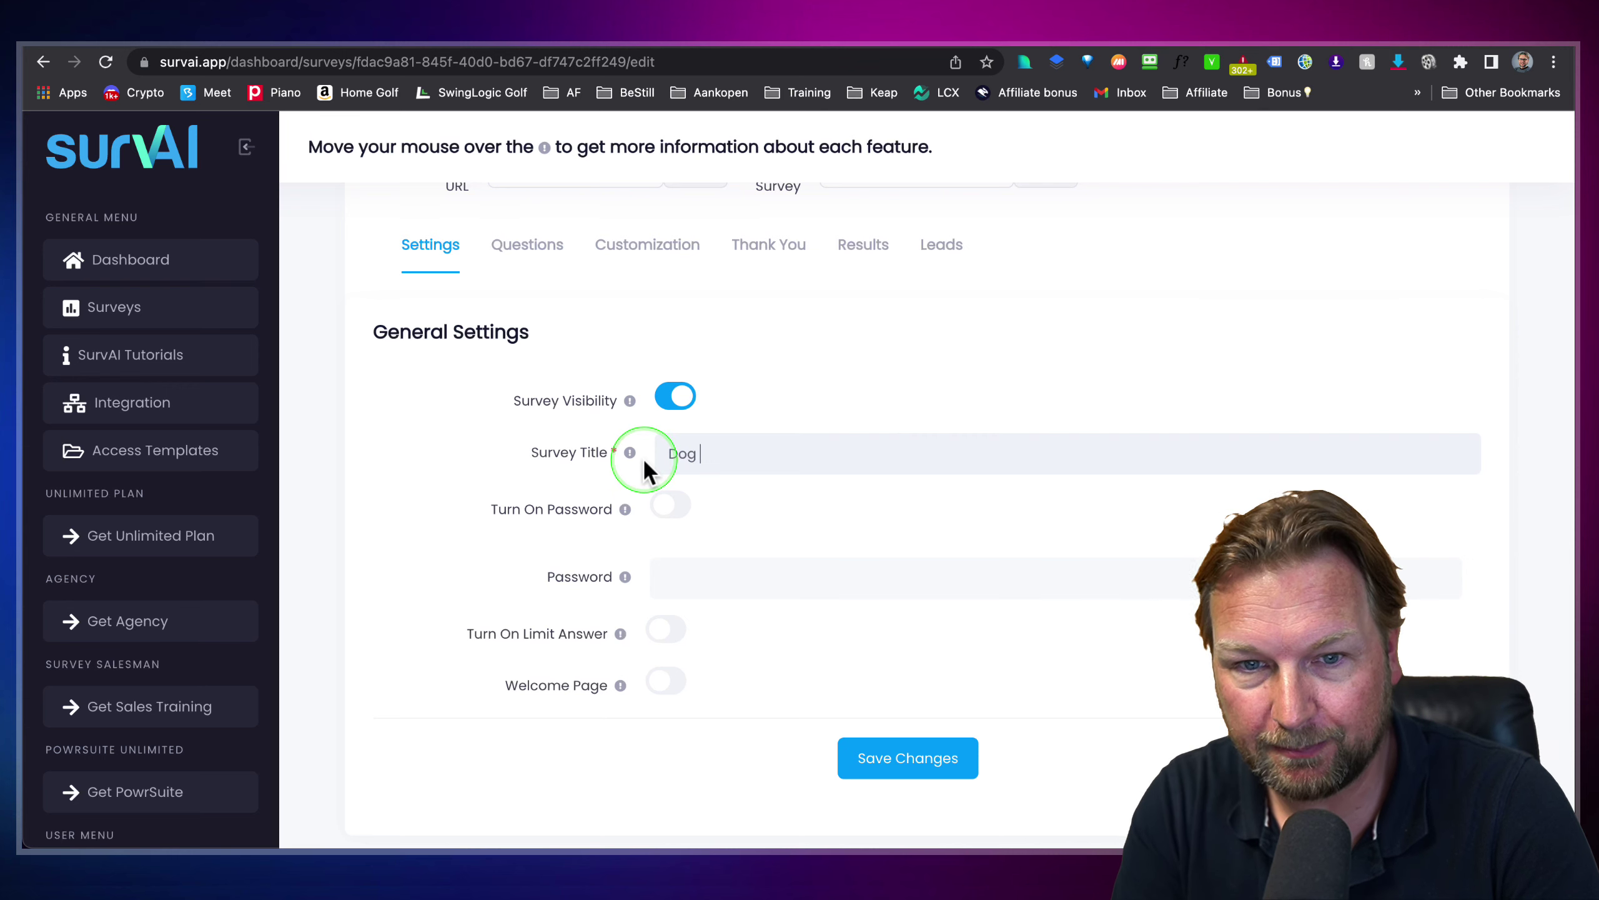
text(Survey)
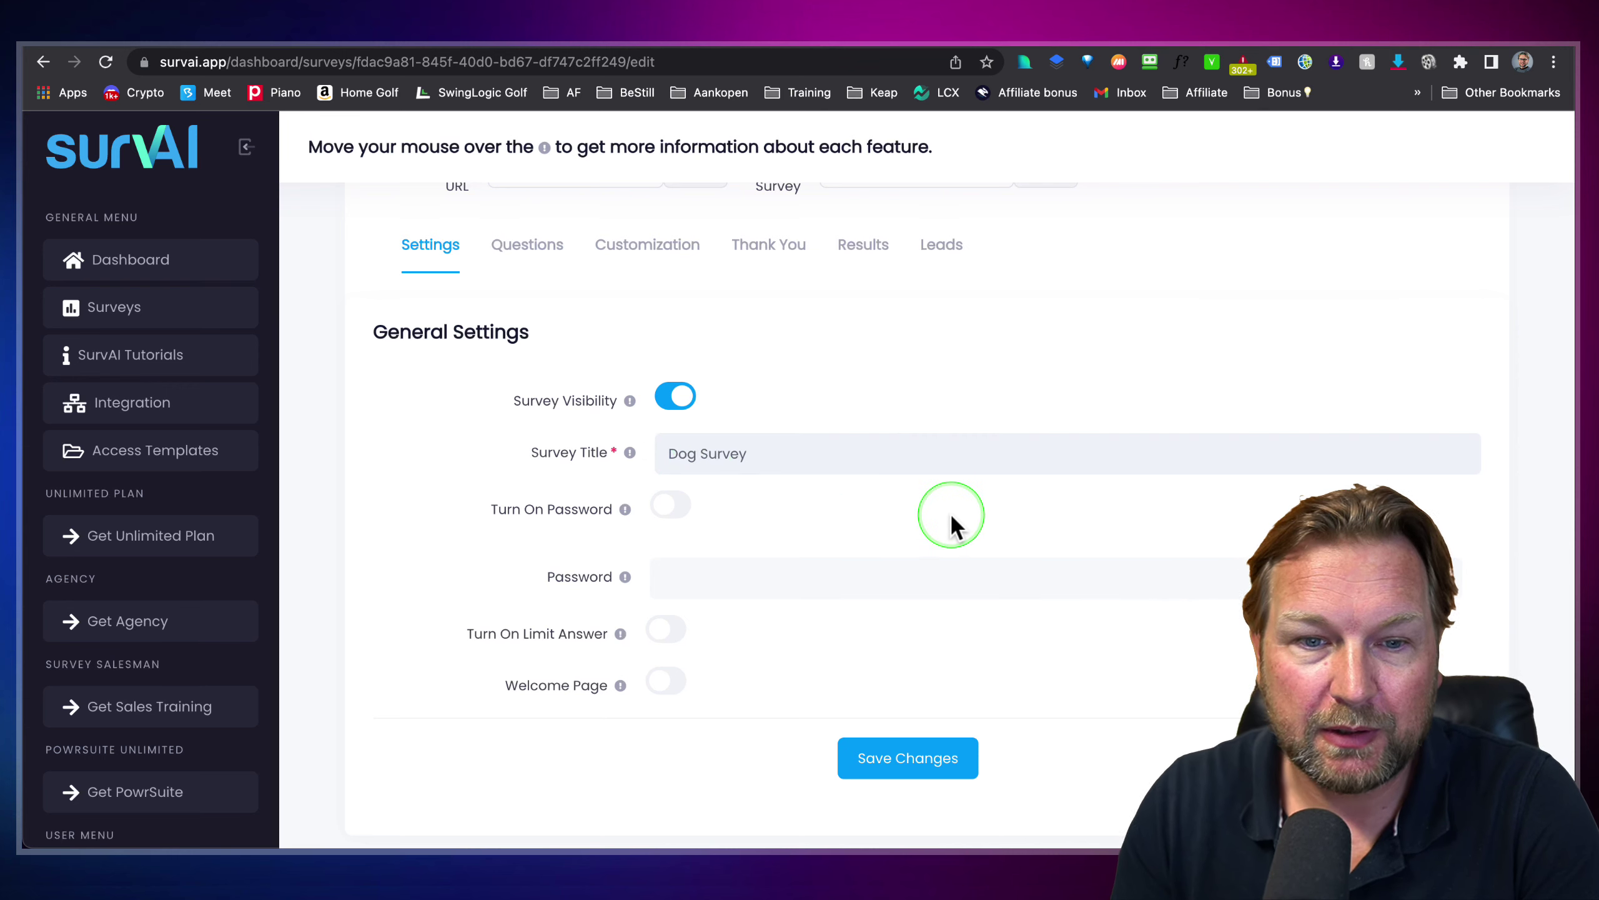
Step: Turn on the answer limit with the welcome page left off, and save the survey's general settings
scroll(949, 513, down, 1)
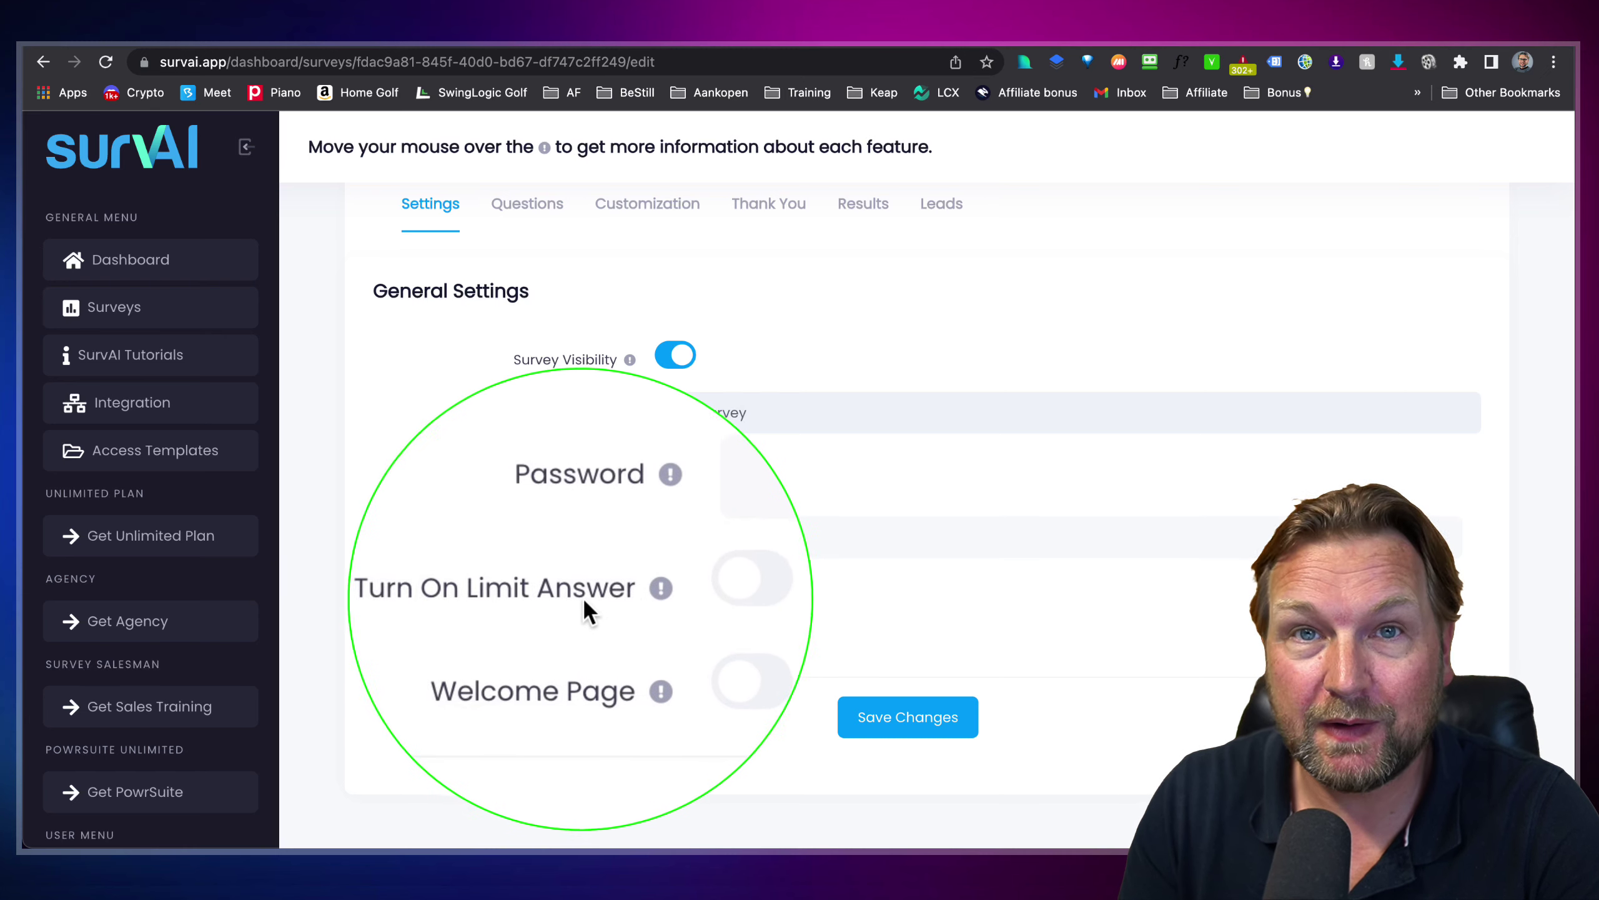
click(657, 591)
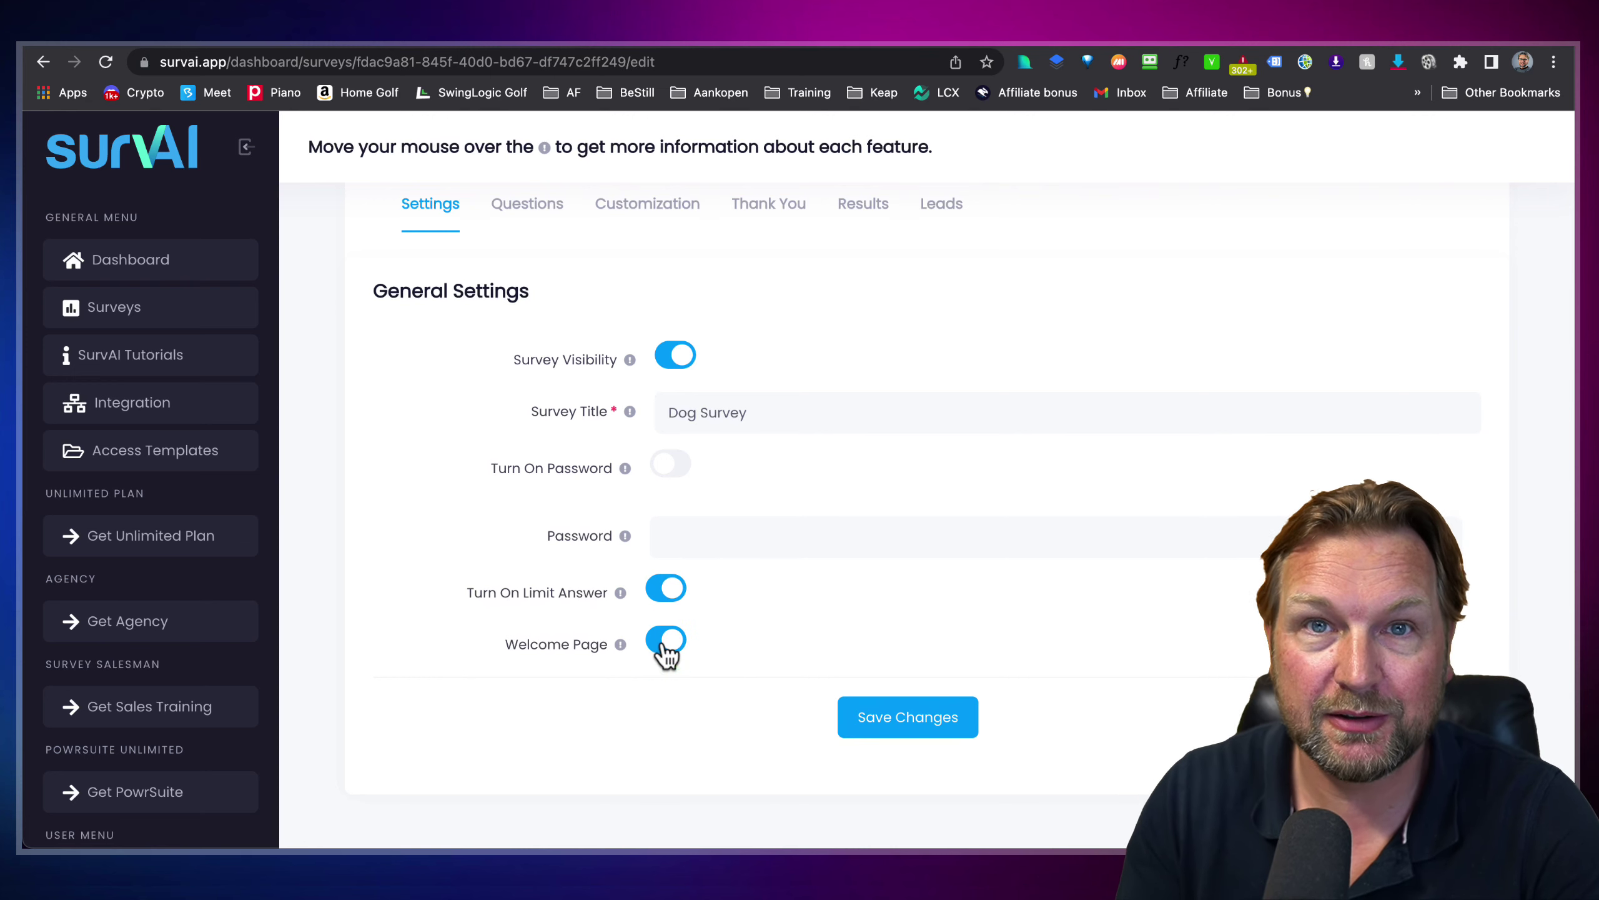
scroll(529, 308, up, 1)
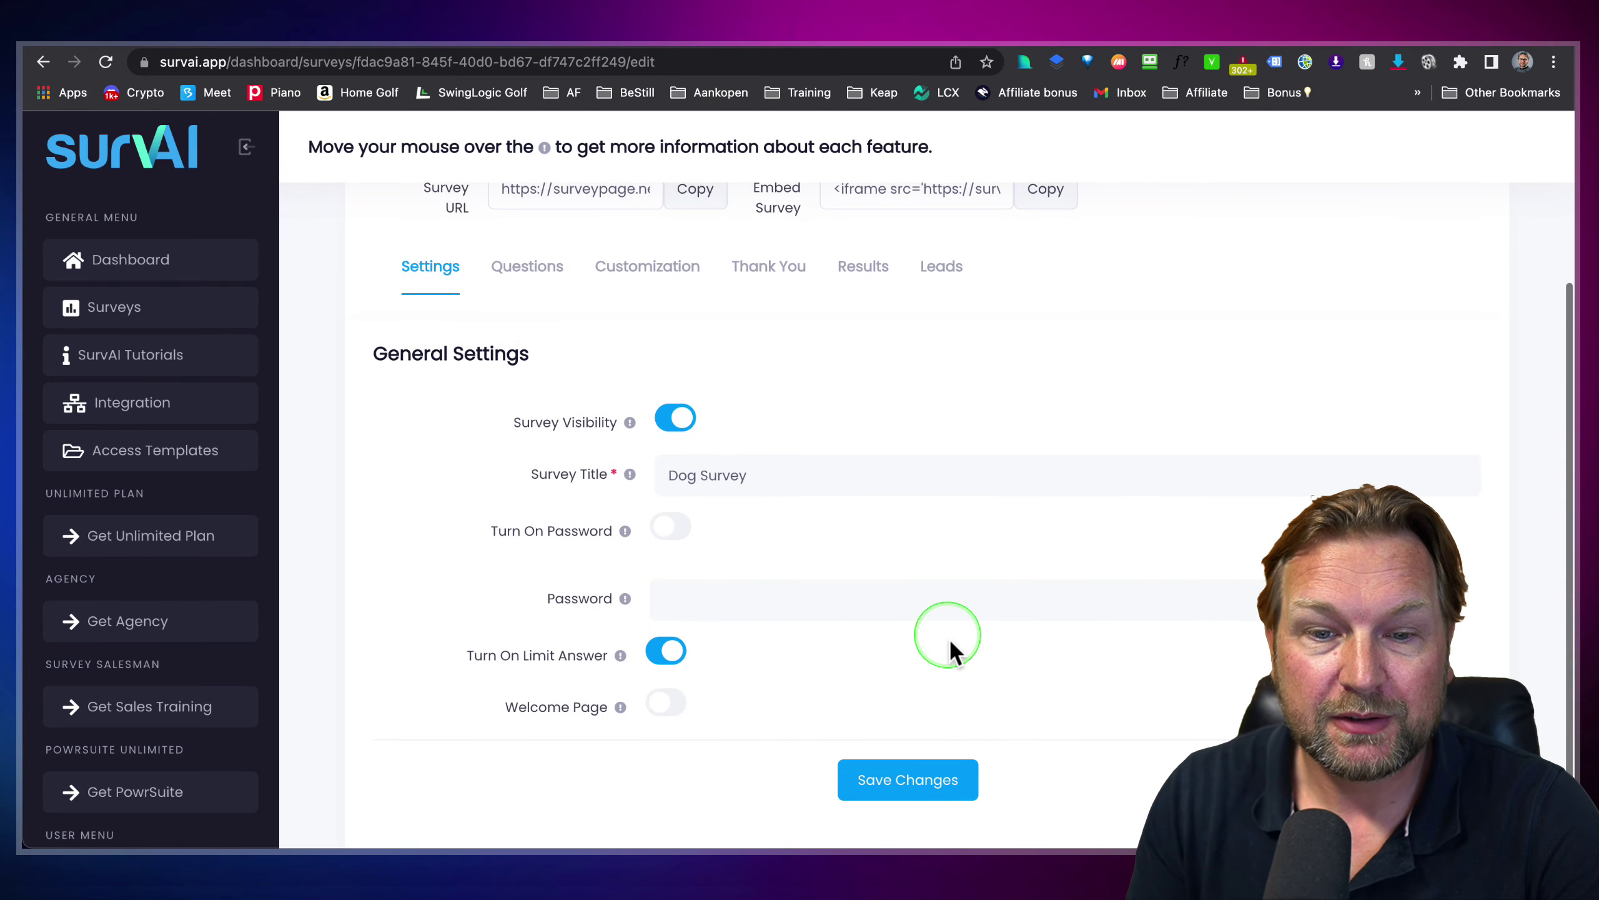
click(939, 780)
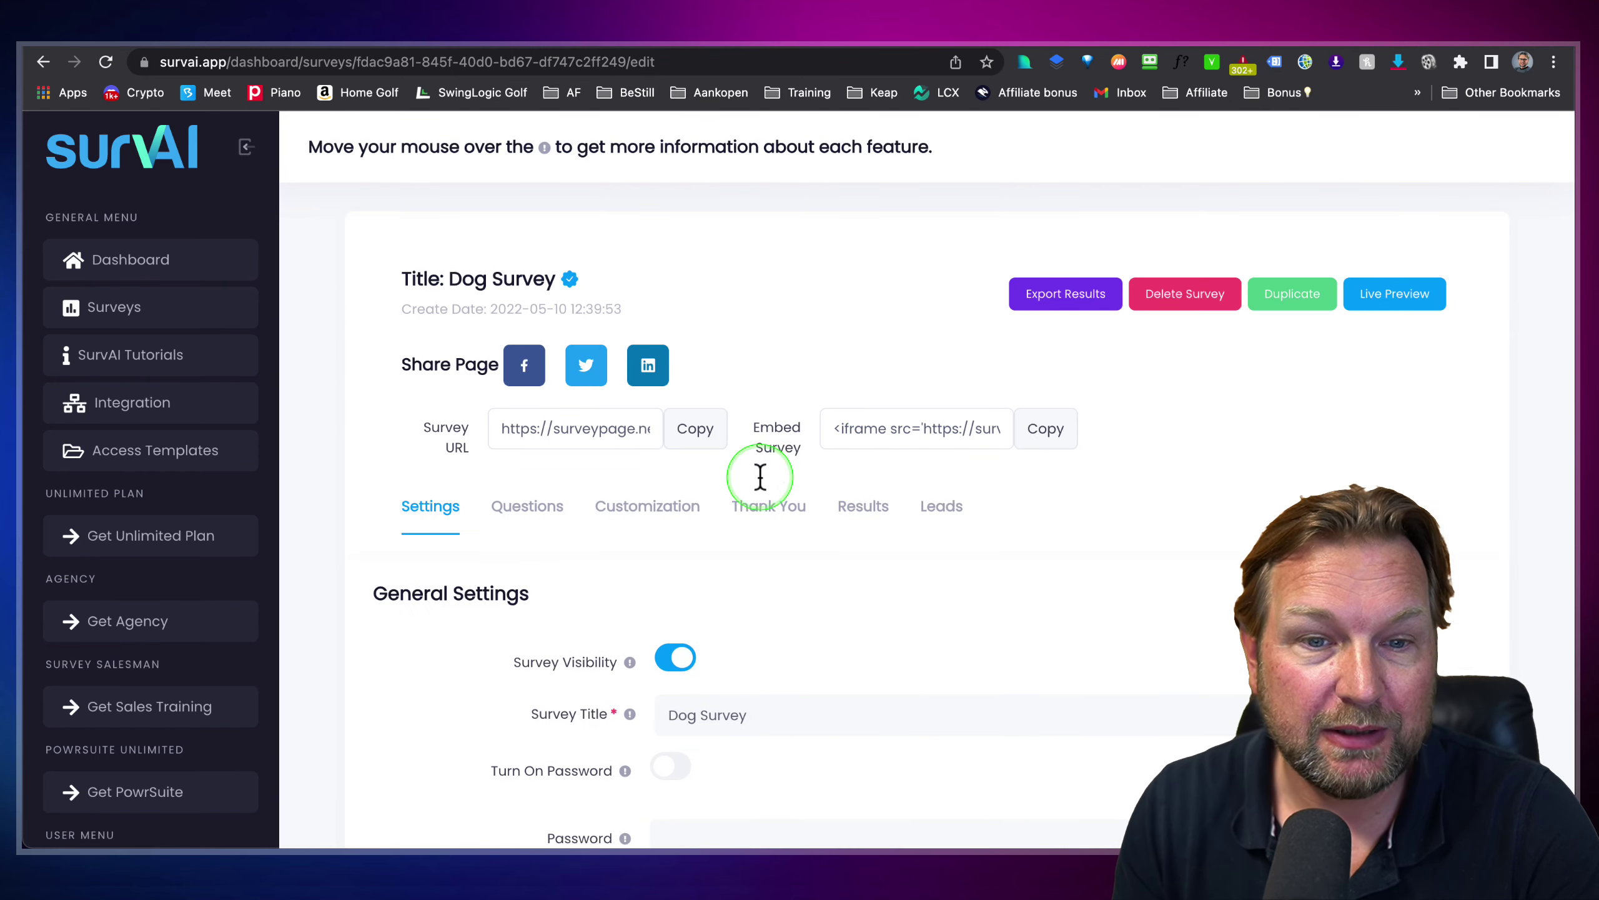
Step: Open the Dog Survey's questions and look over the AI generation options and the available question types
scroll(761, 476, down, 2)
click(523, 378)
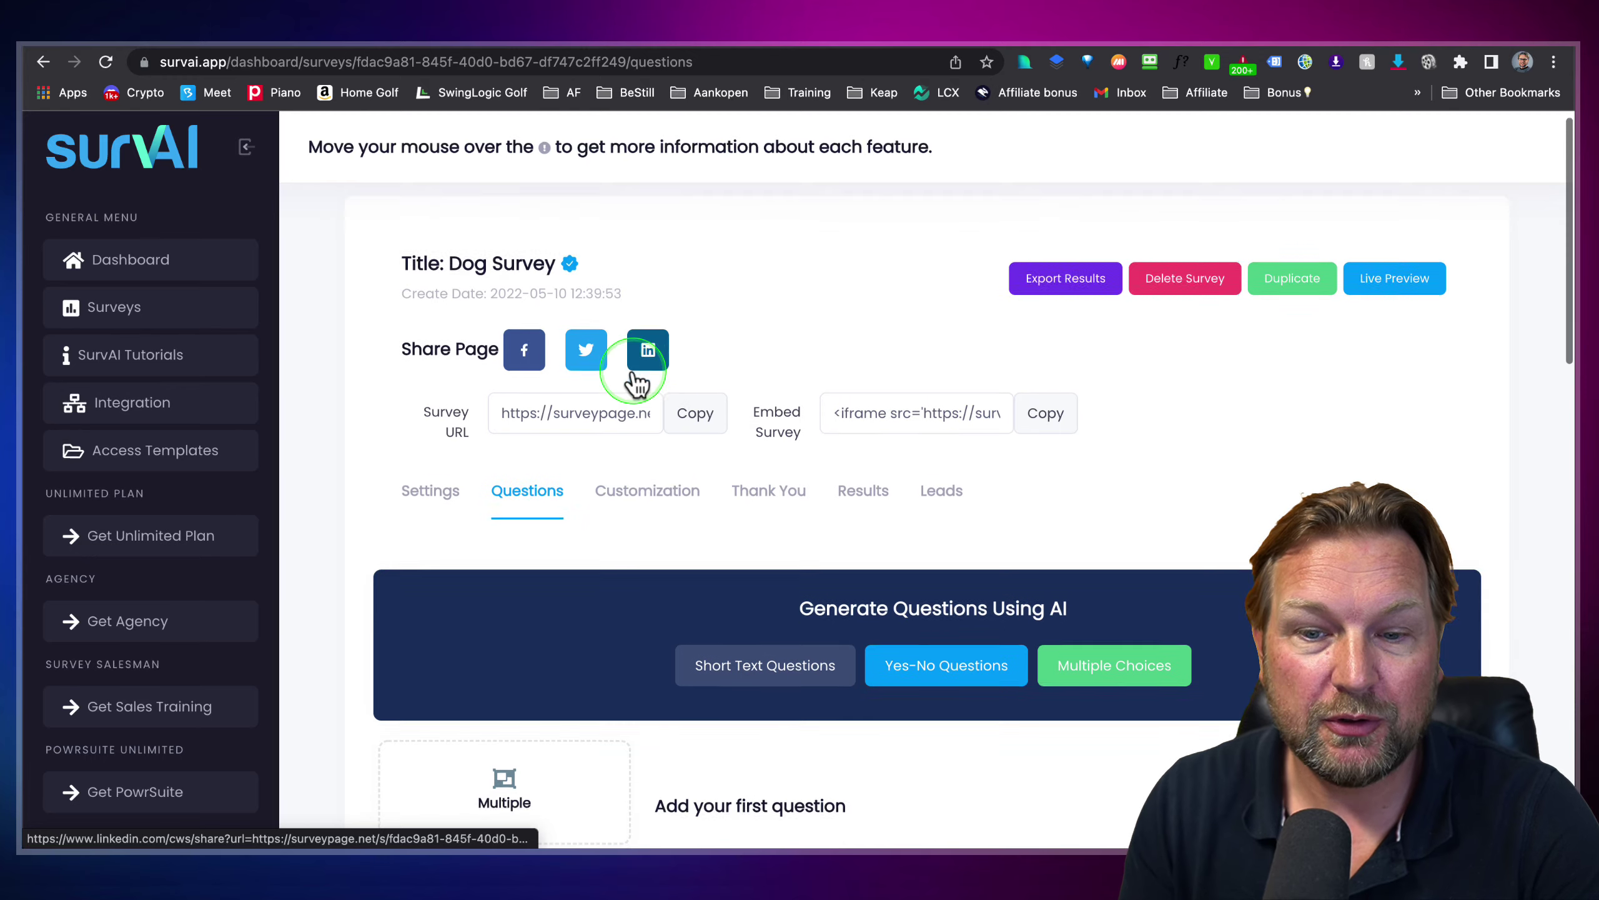
scroll(632, 367, down, 6)
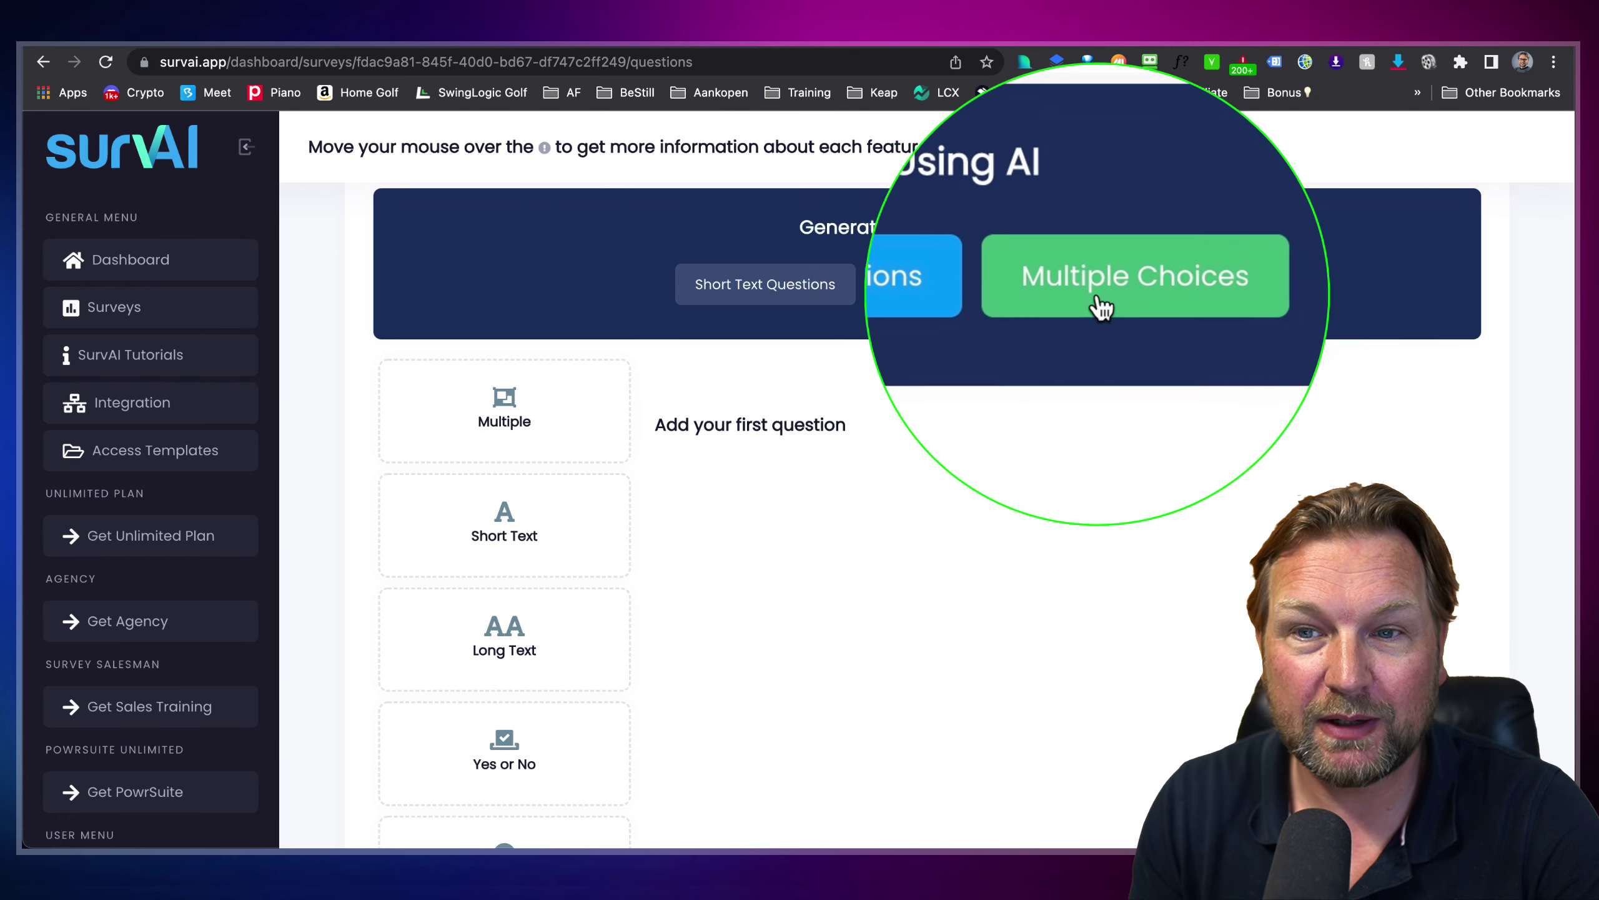
scroll(768, 340, up, 2)
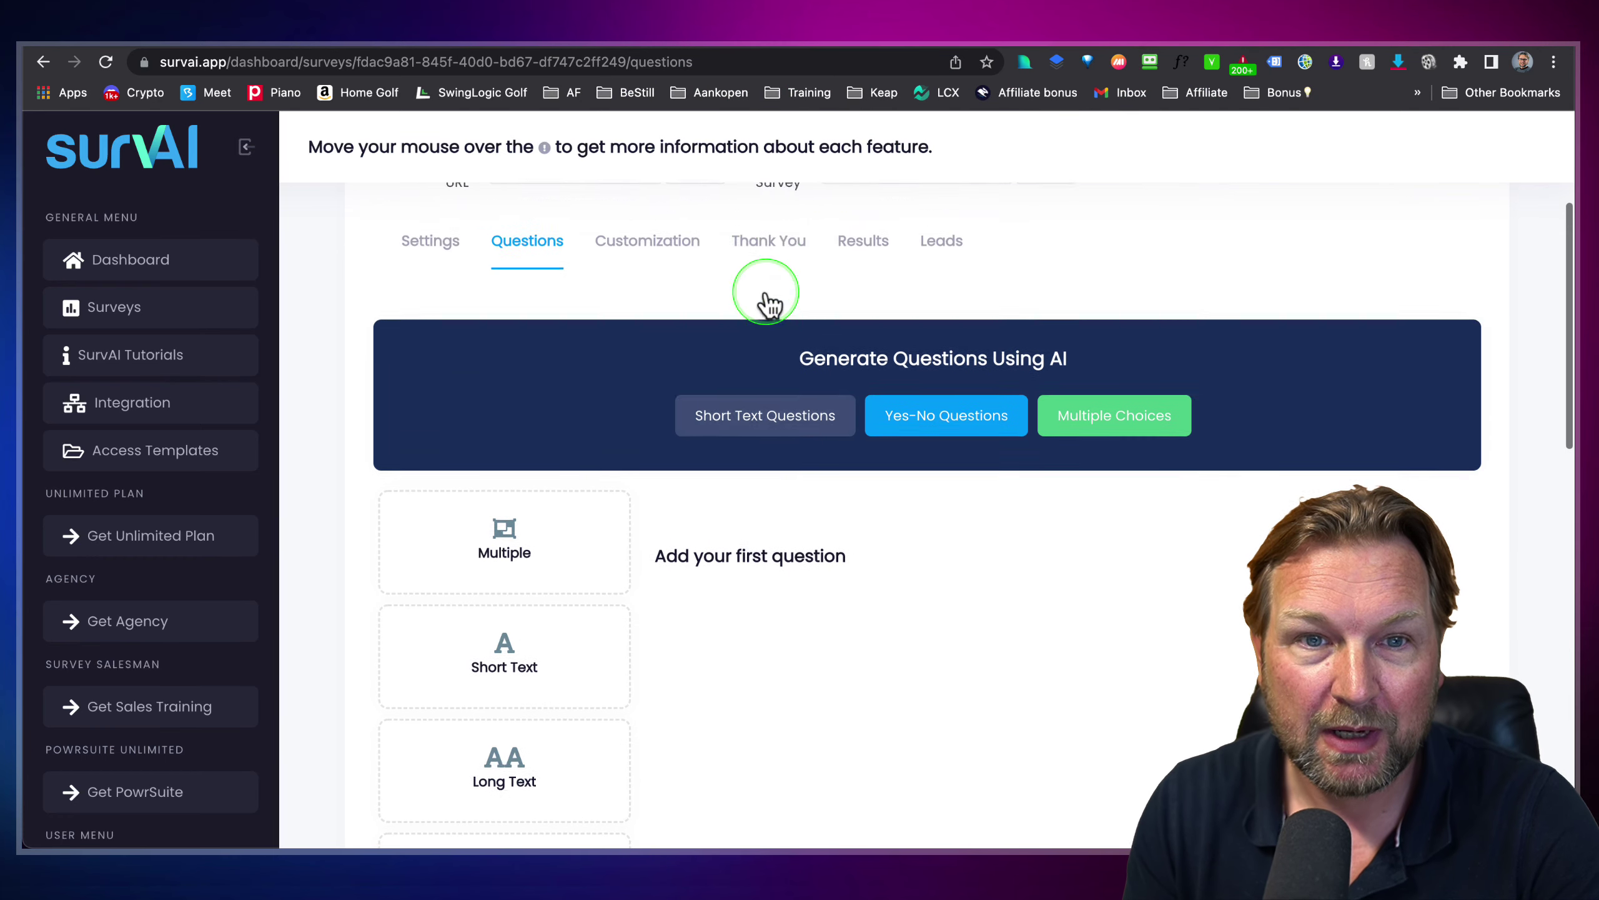
scroll(767, 296, up, 2)
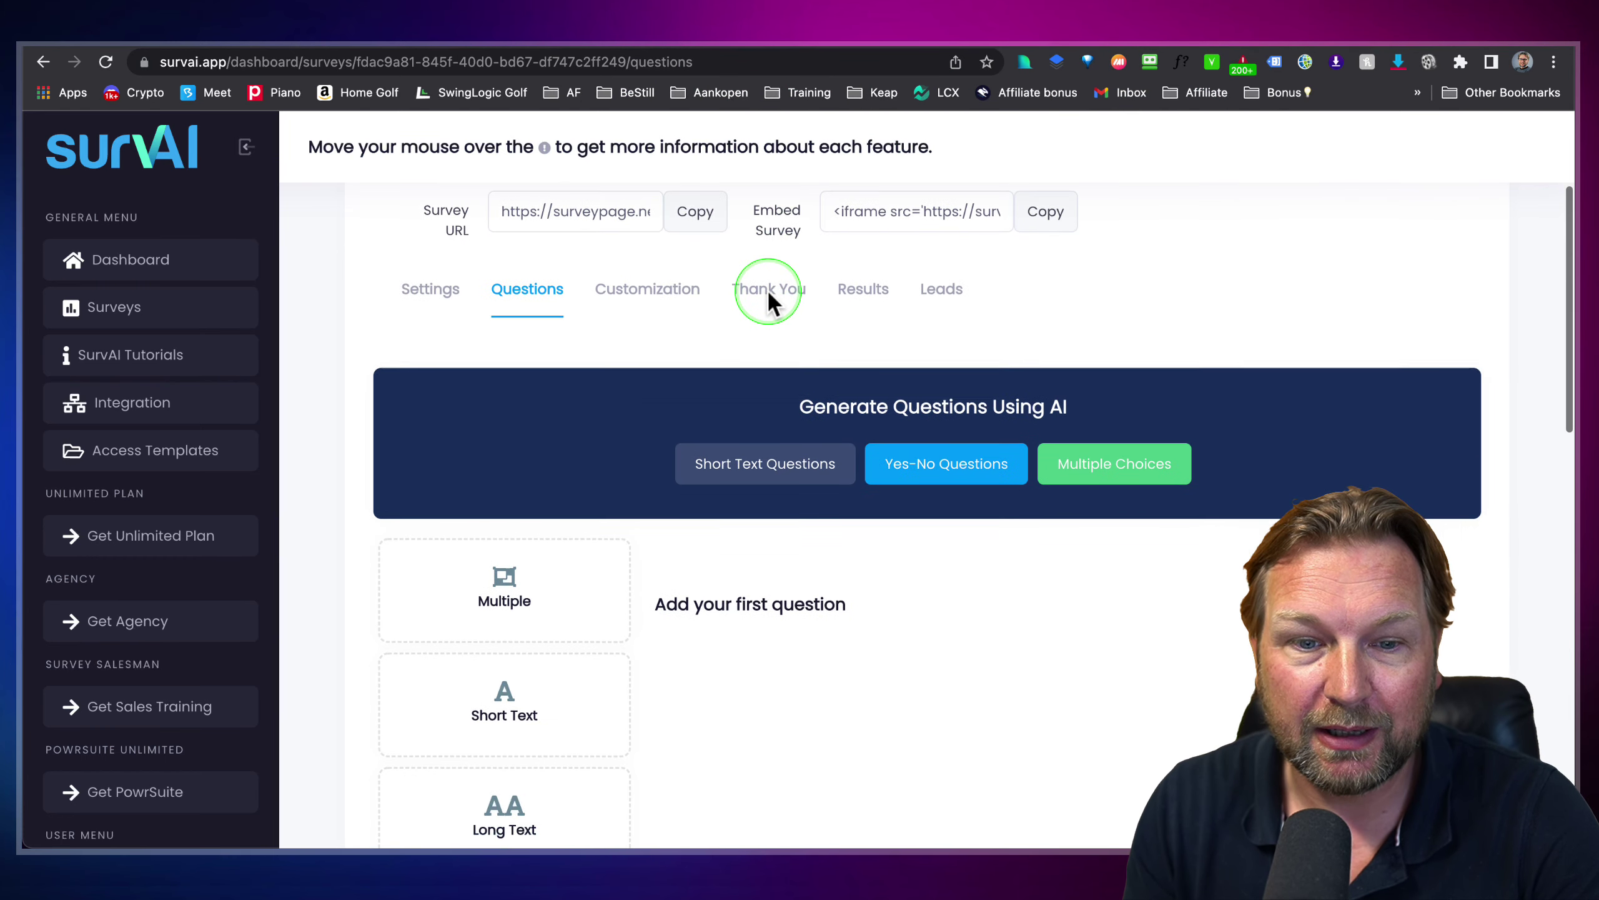
scroll(767, 289, up, 3)
scroll(774, 296, down, 8)
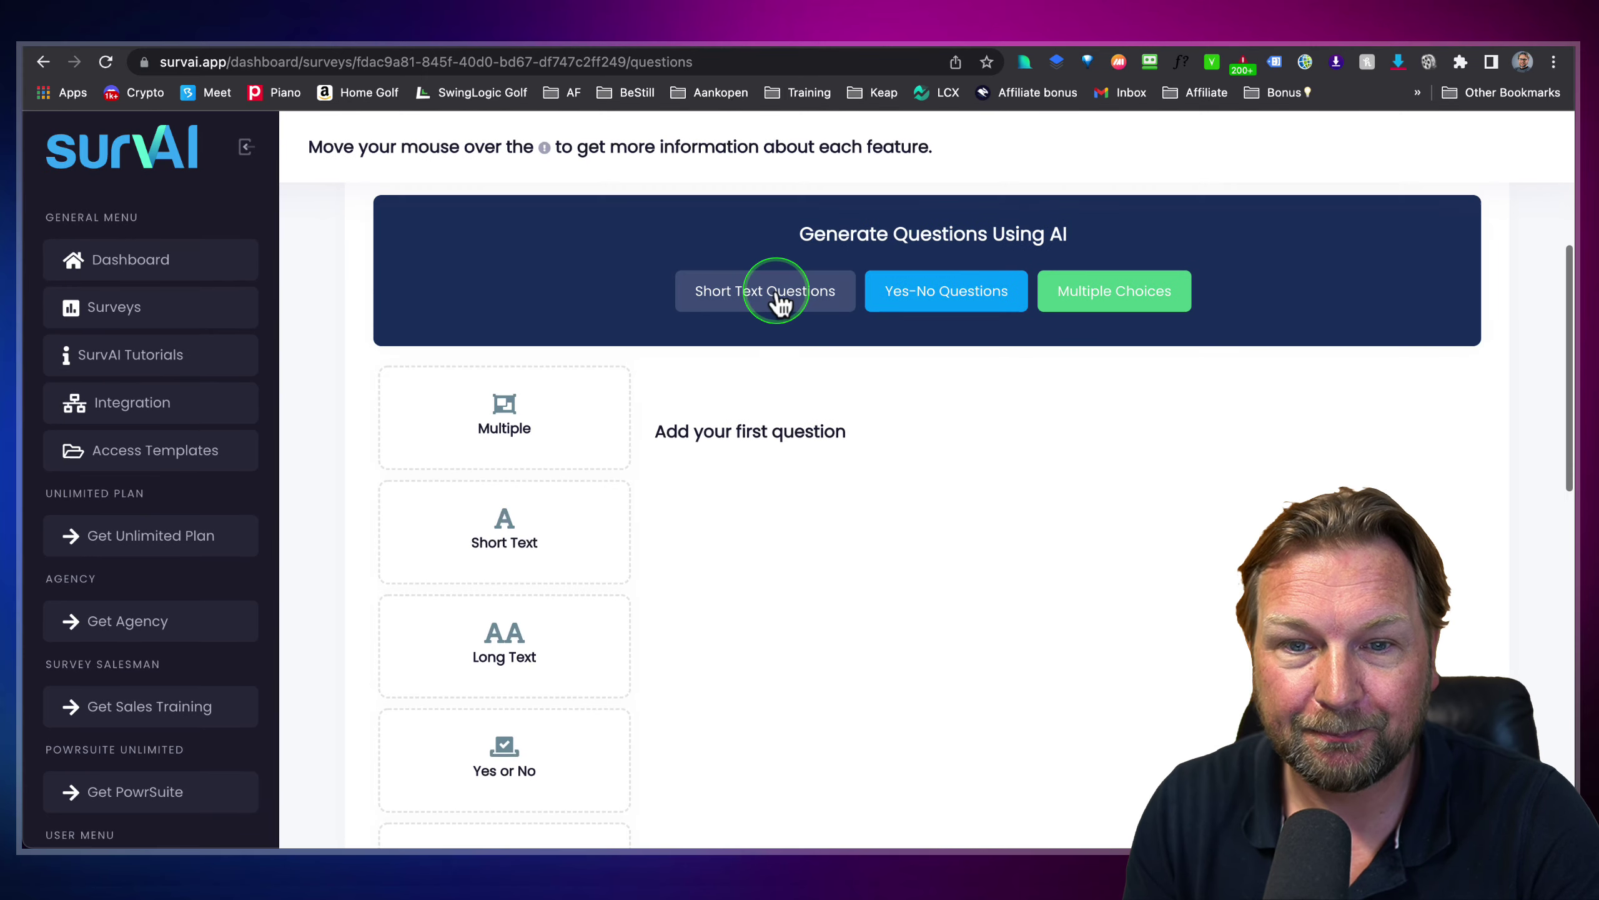
scroll(775, 296, down, 2)
scroll(772, 290, up, 2)
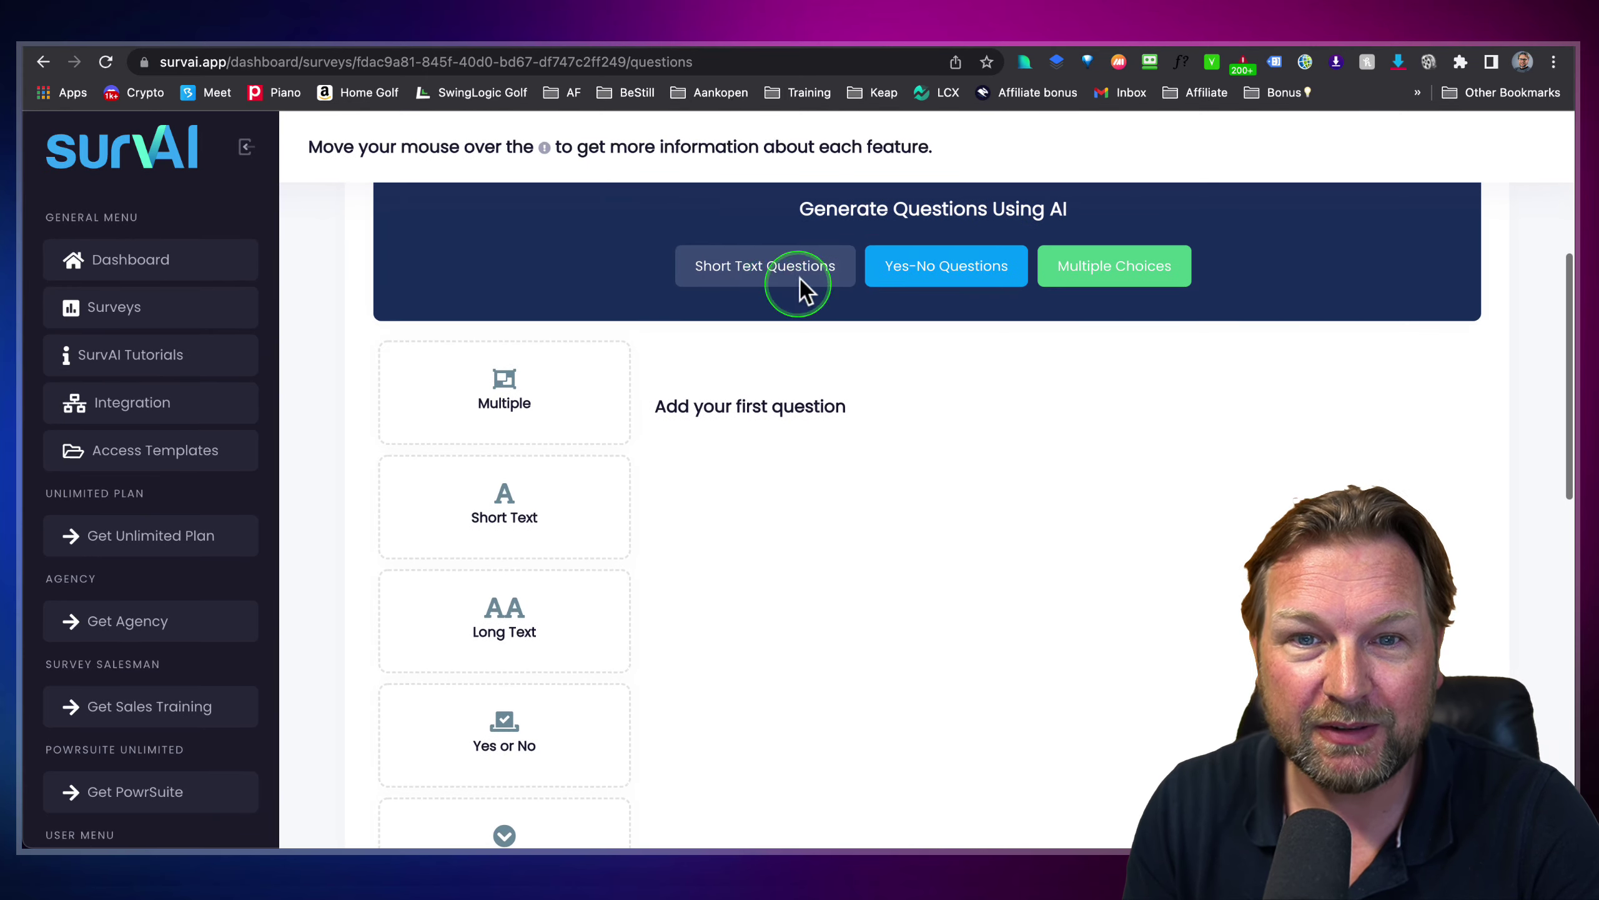
Step: Generate 3 short text questions with AI on the subject "Dog training" for the demographic "Dog owners", in English
click(761, 272)
click(715, 370)
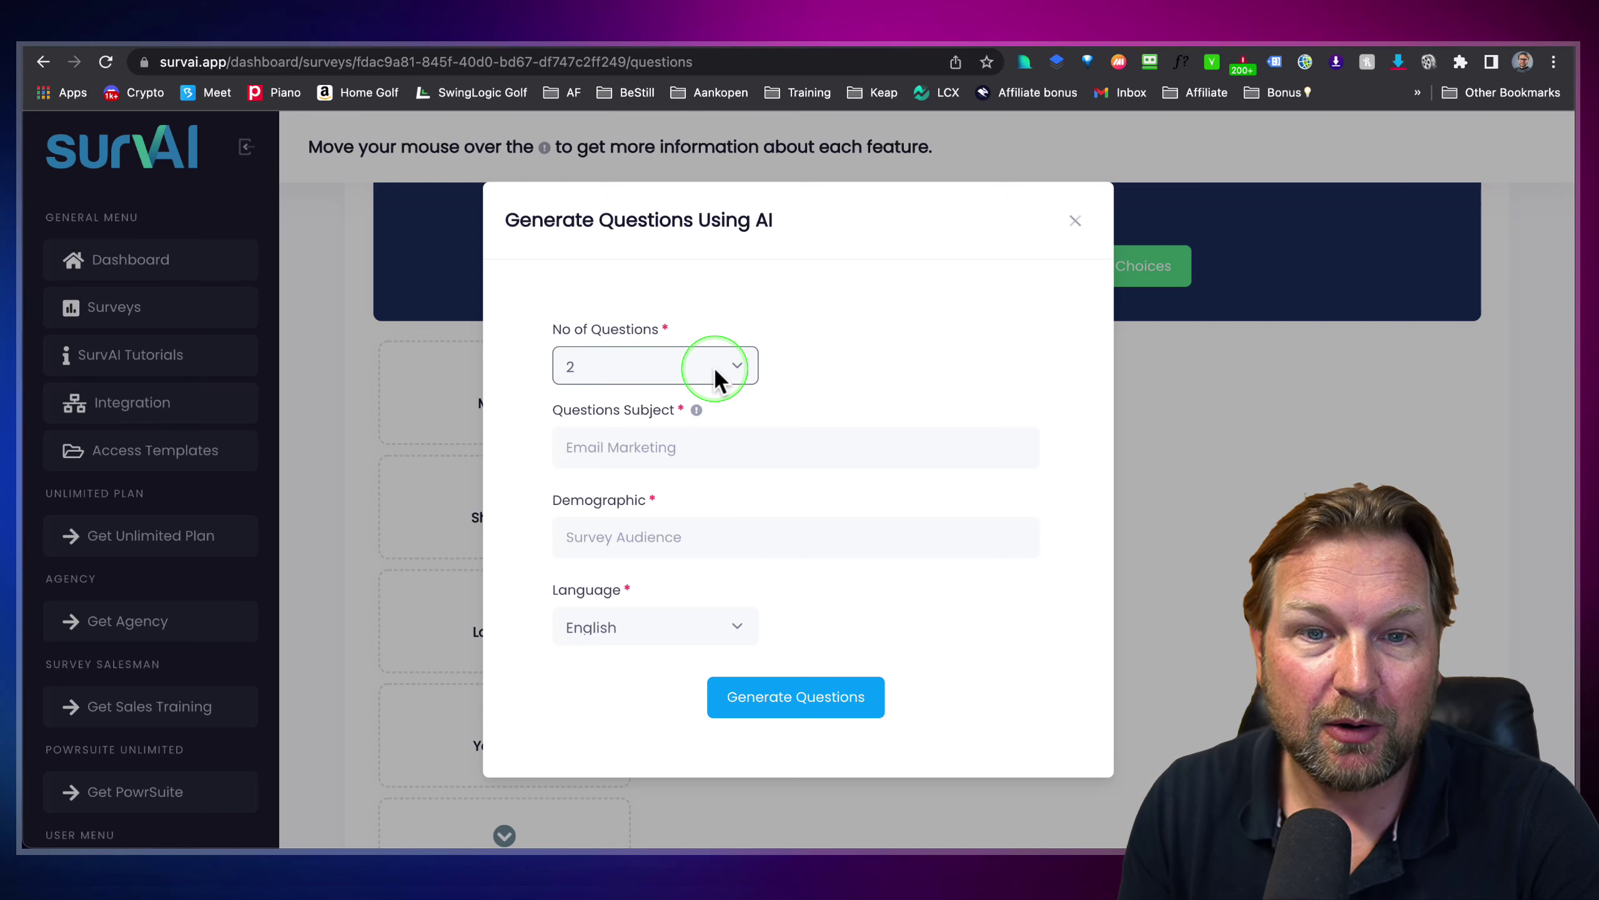
click(655, 368)
click(640, 396)
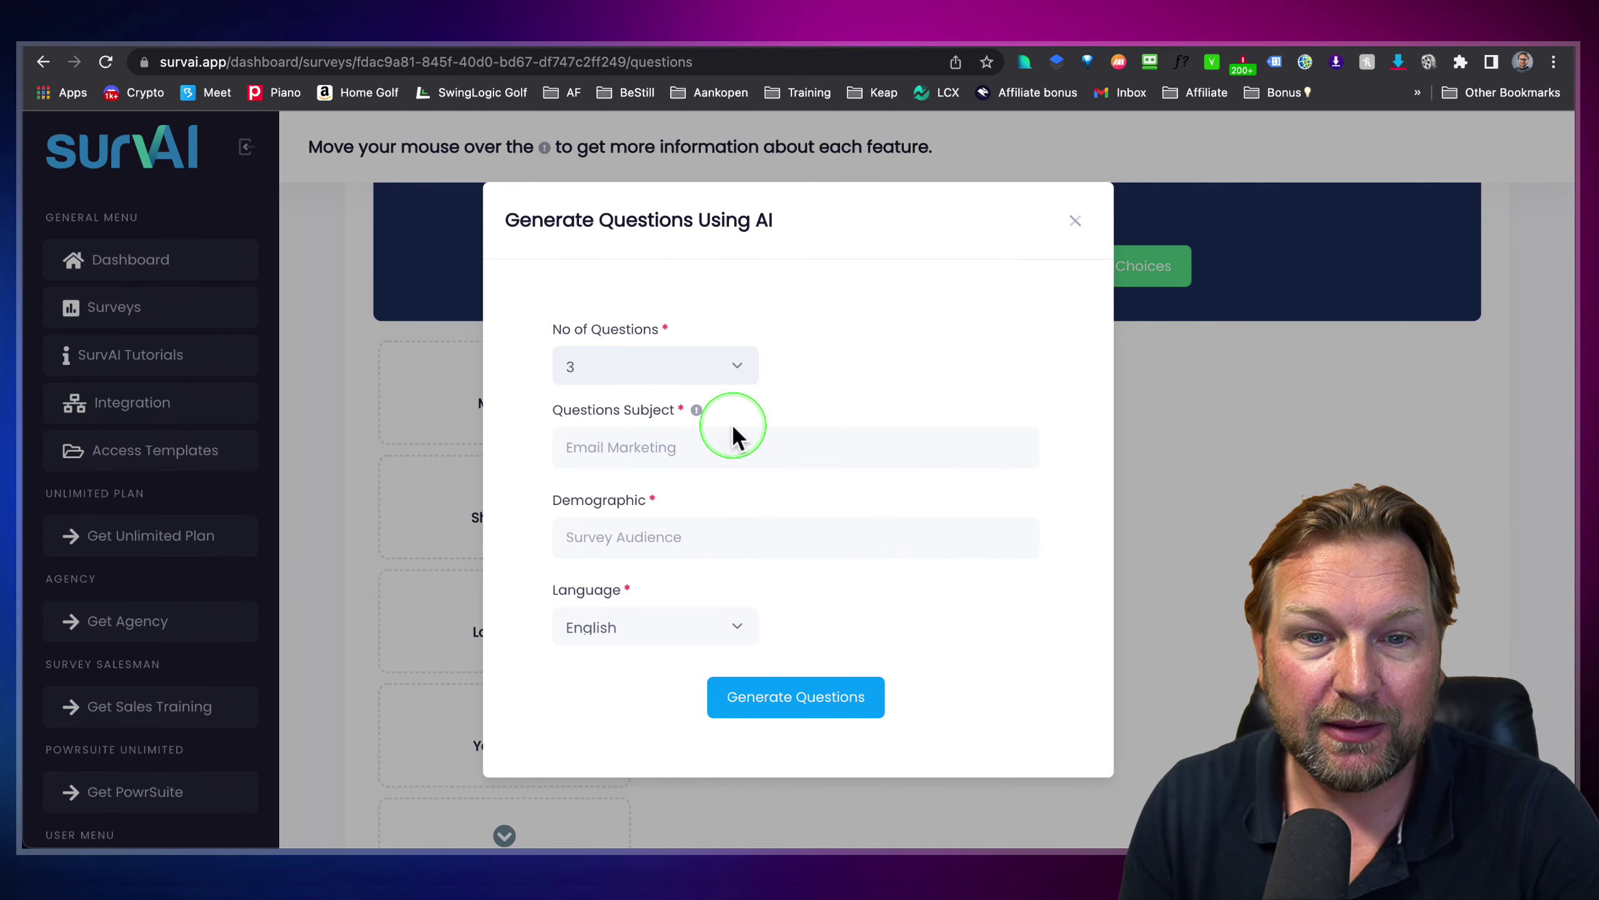
click(714, 448)
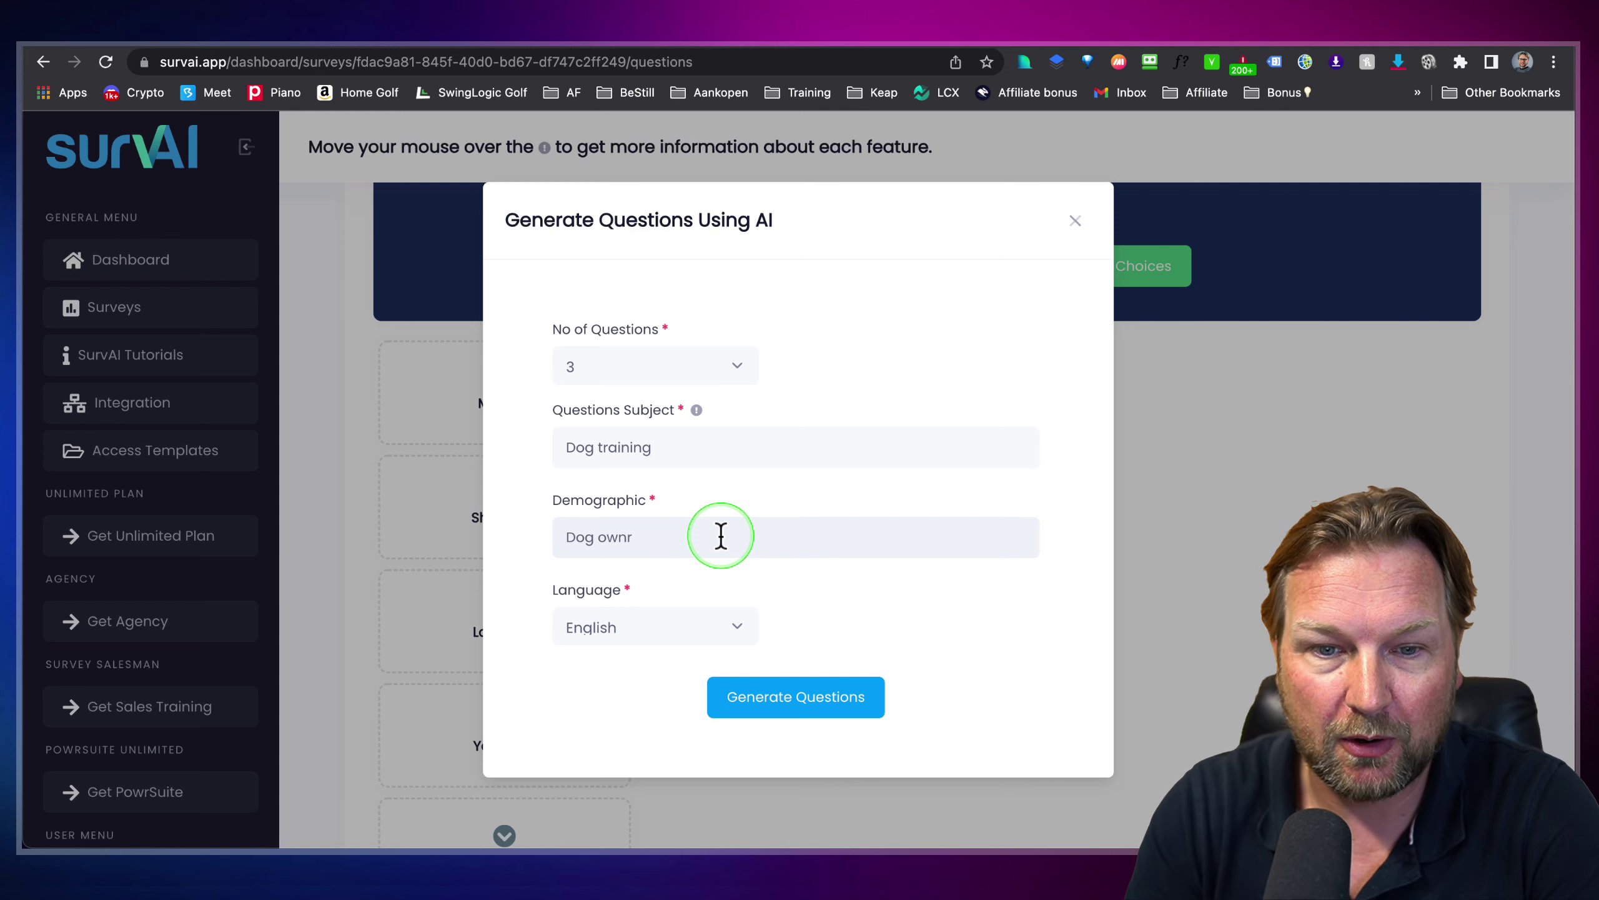
click(668, 631)
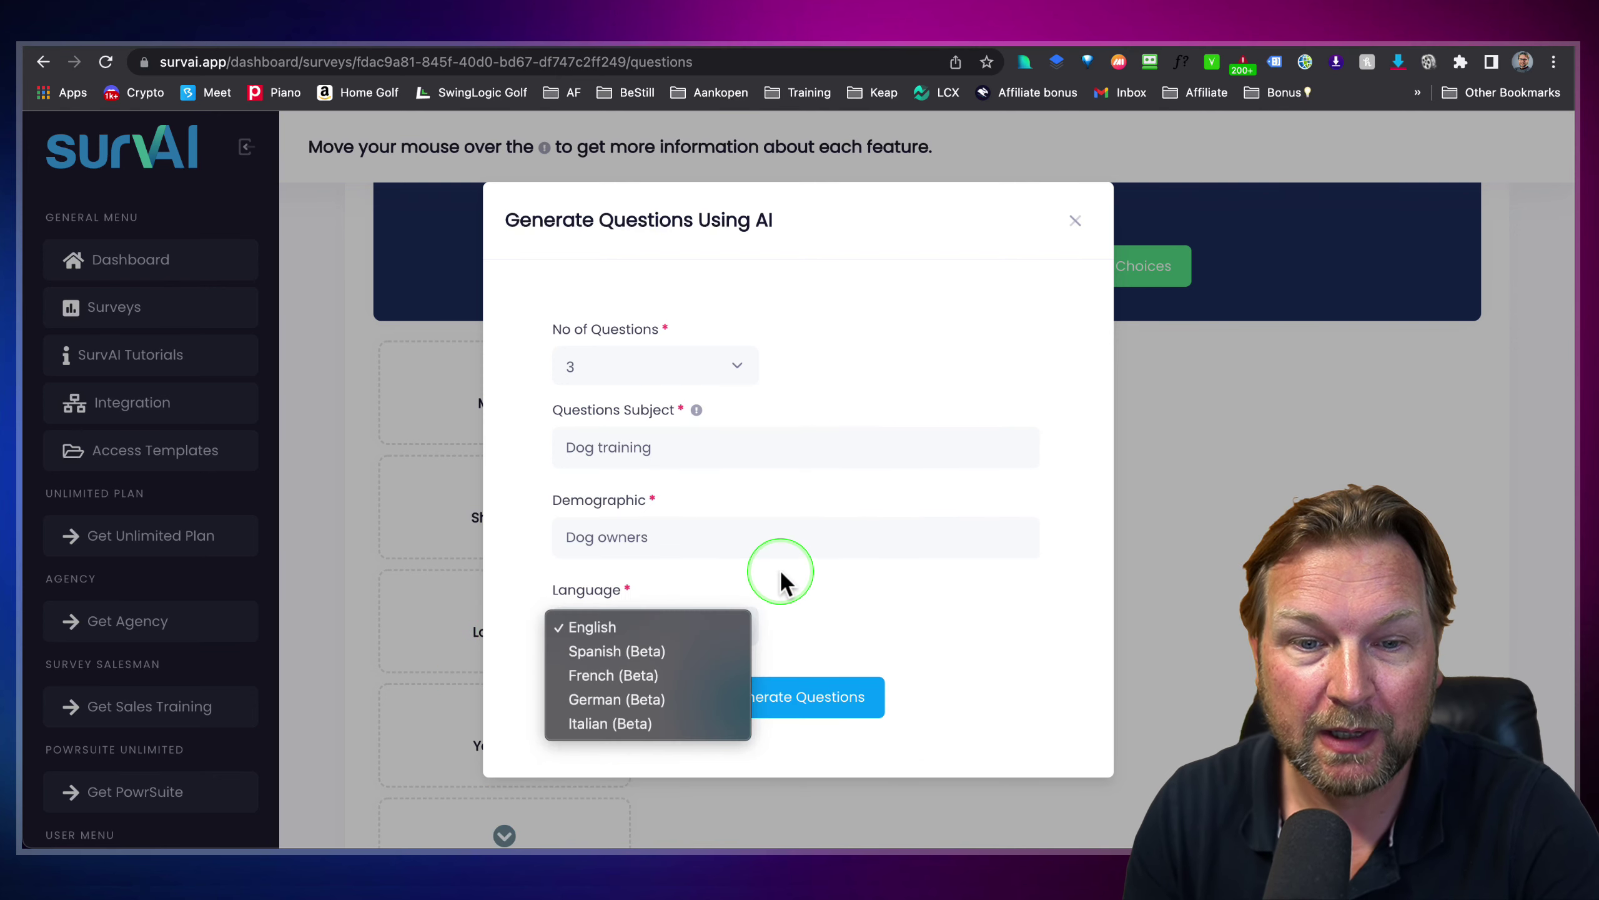
click(800, 595)
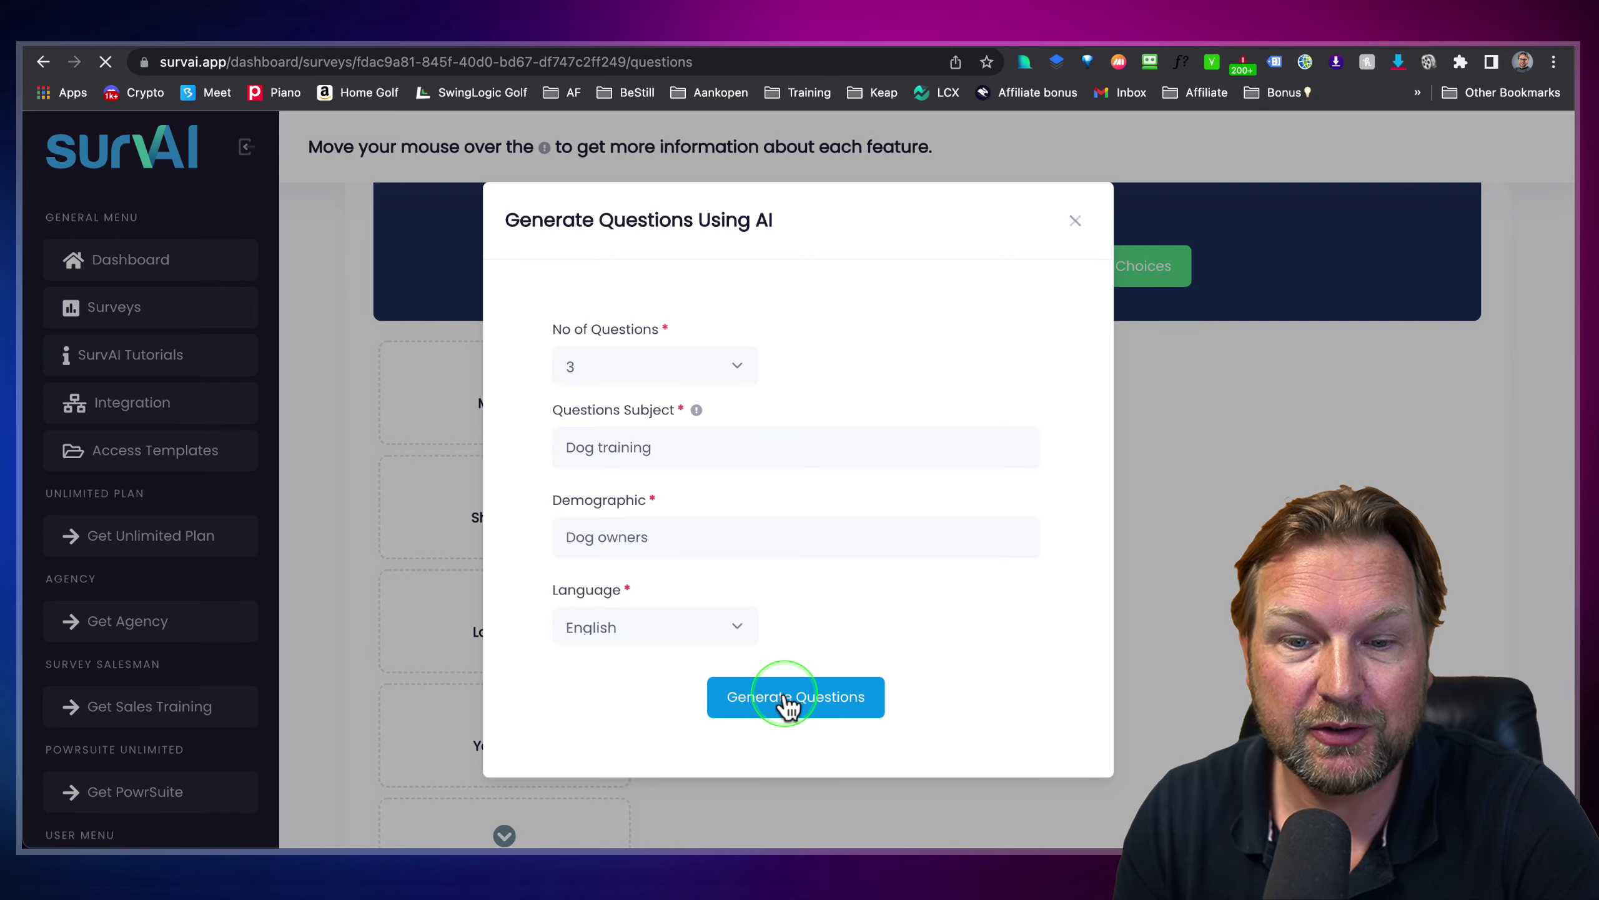
Step: Read through the generated short text questions about obedience training
scroll(885, 685, down, 5)
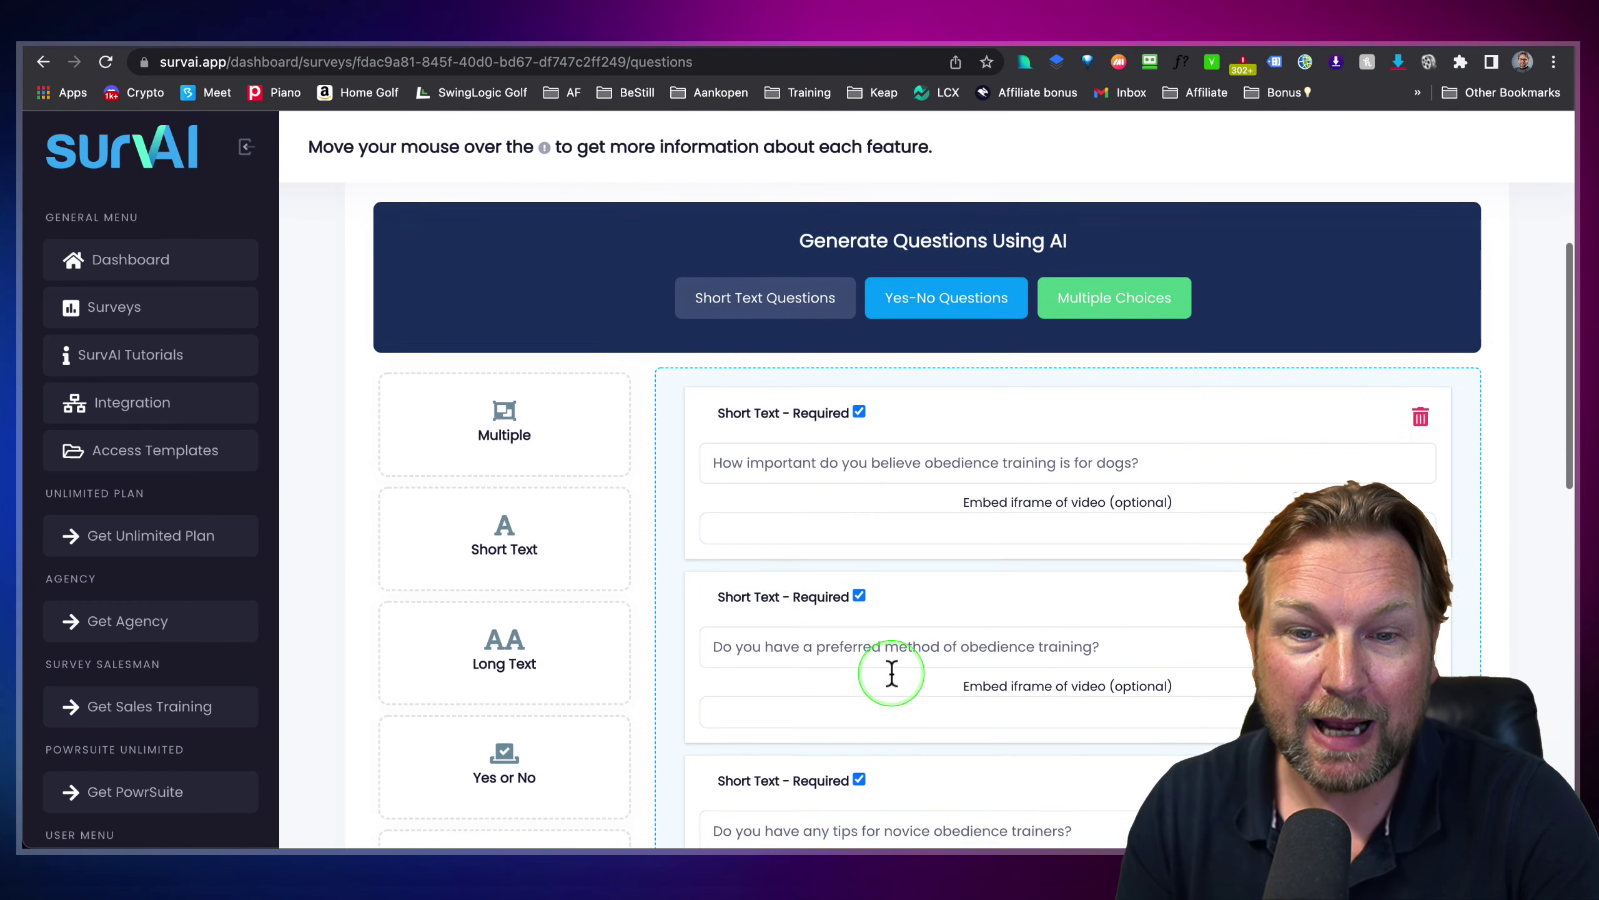
scroll(891, 673, down, 1)
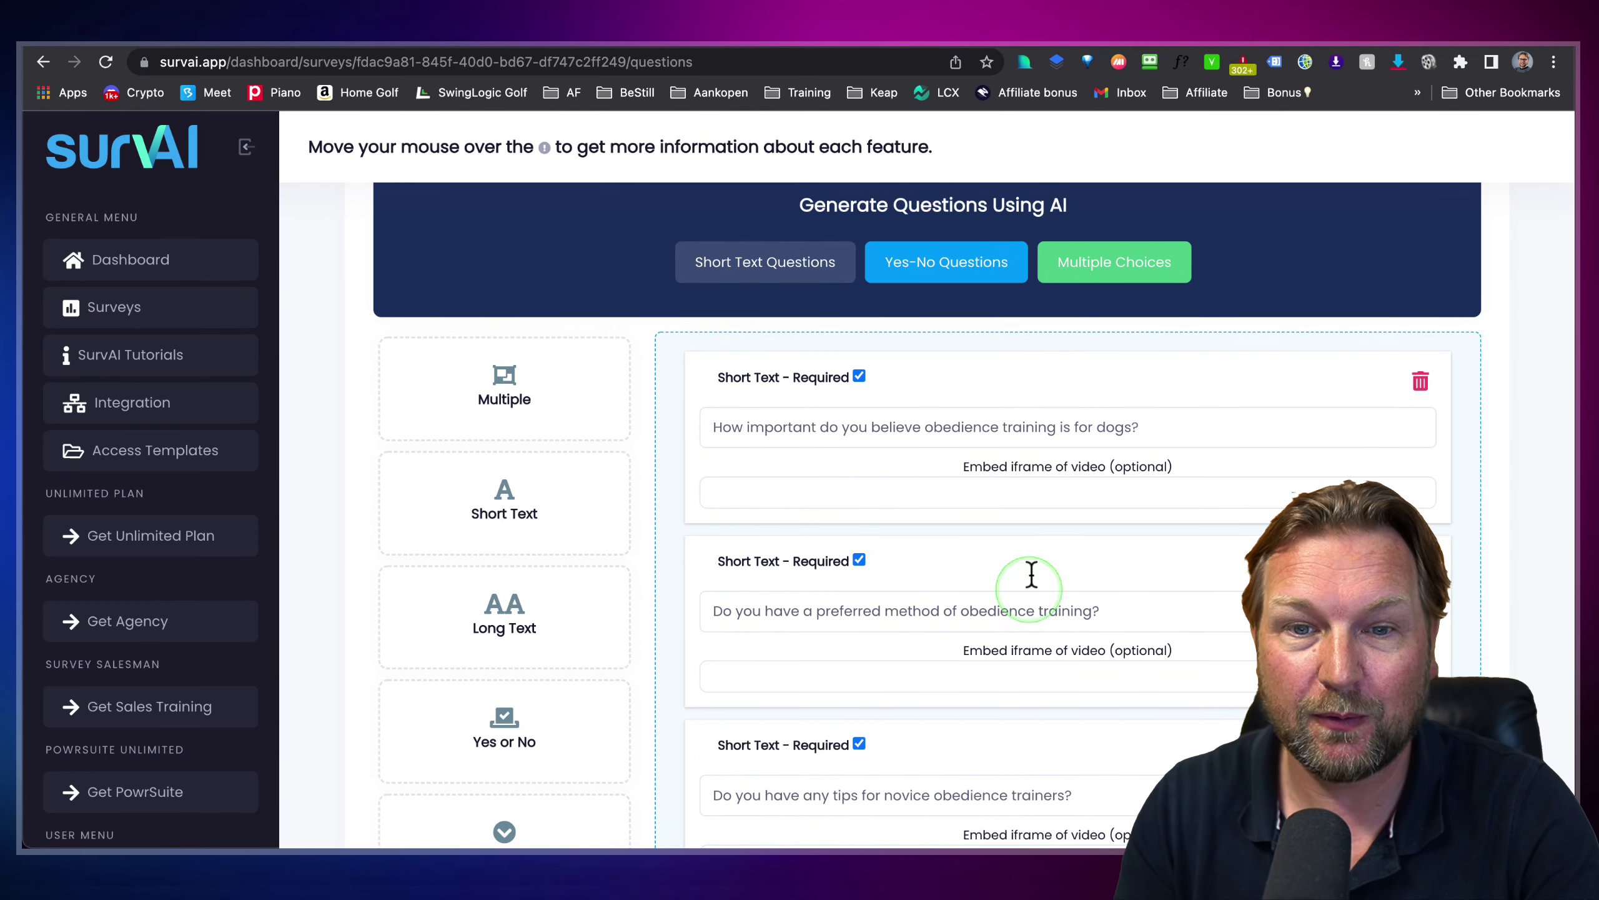
scroll(1051, 554, down, 2)
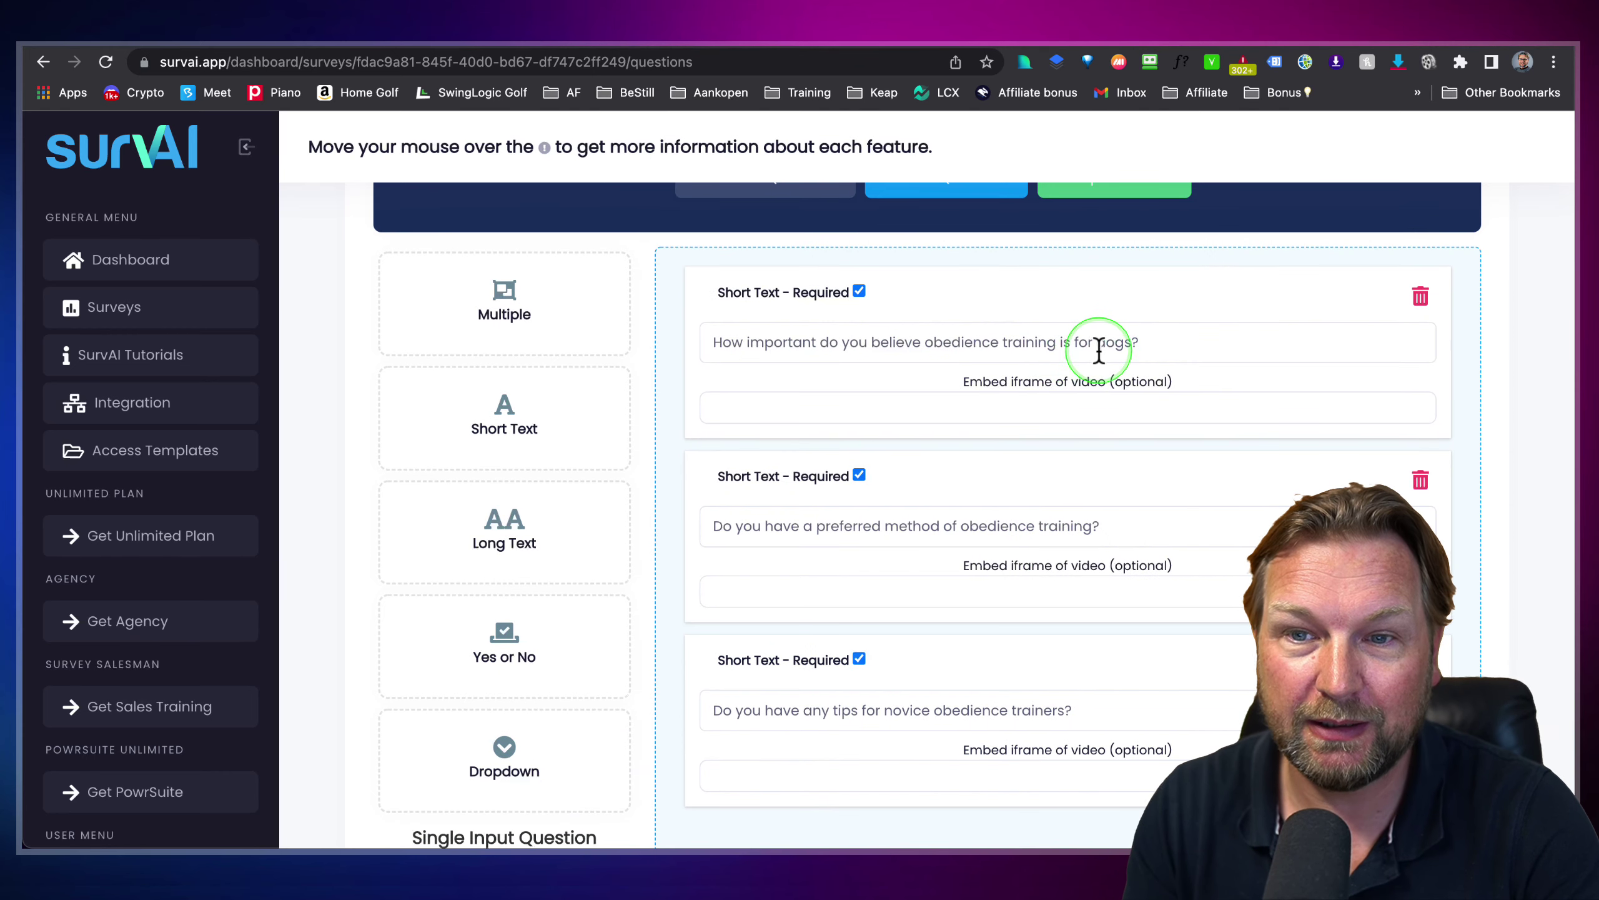
scroll(1117, 378, down, 4)
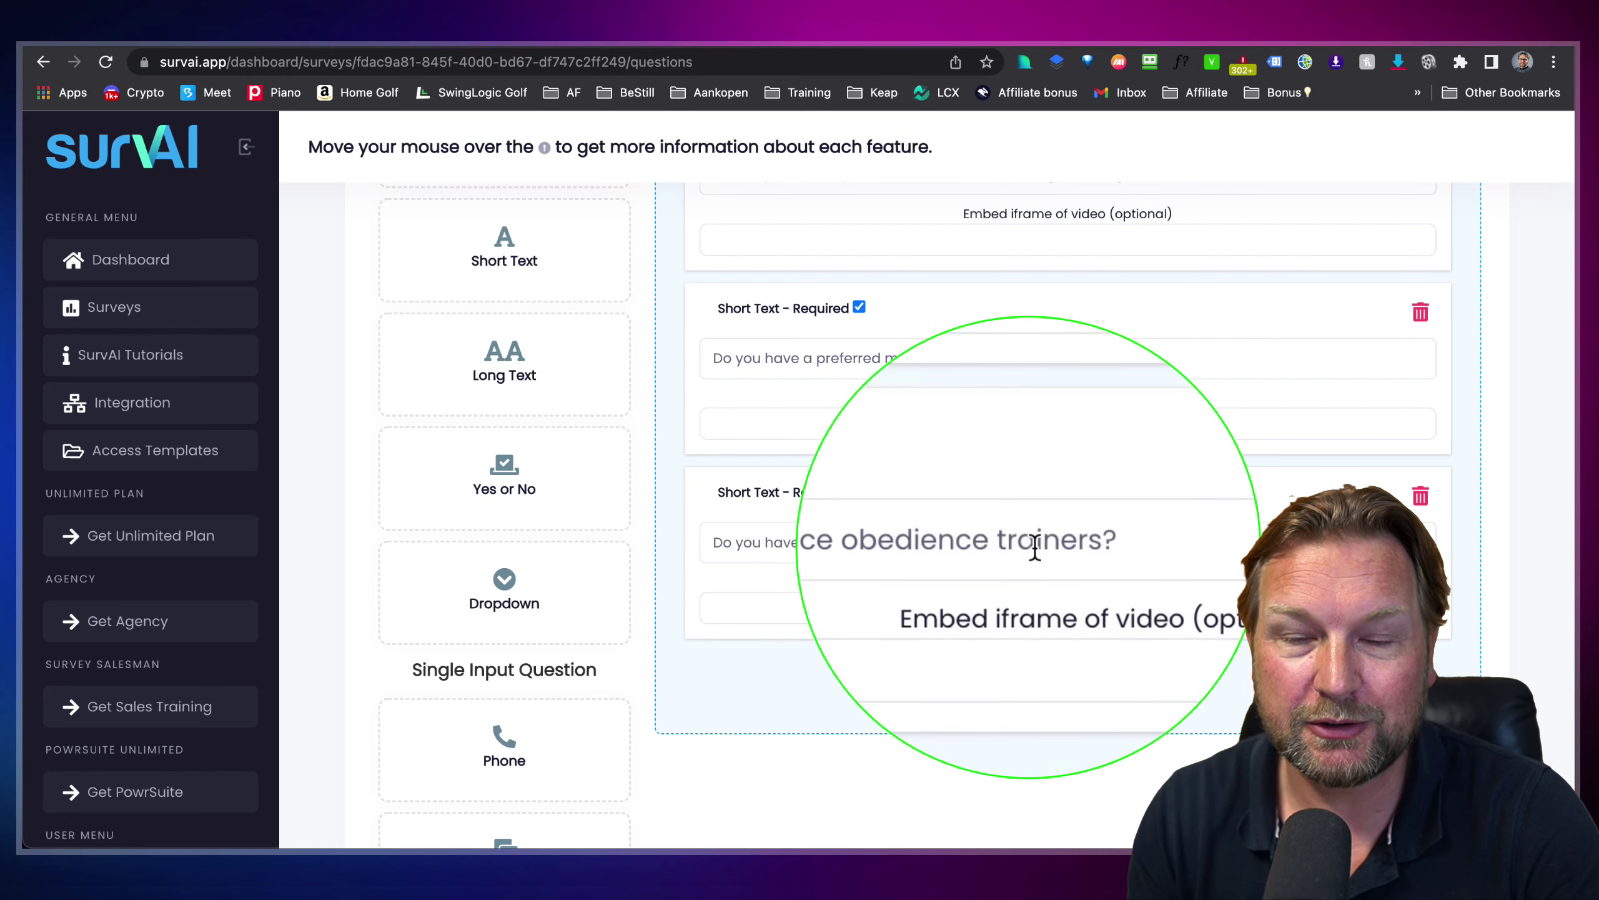
scroll(1018, 372, up, 5)
scroll(974, 393, down, 2)
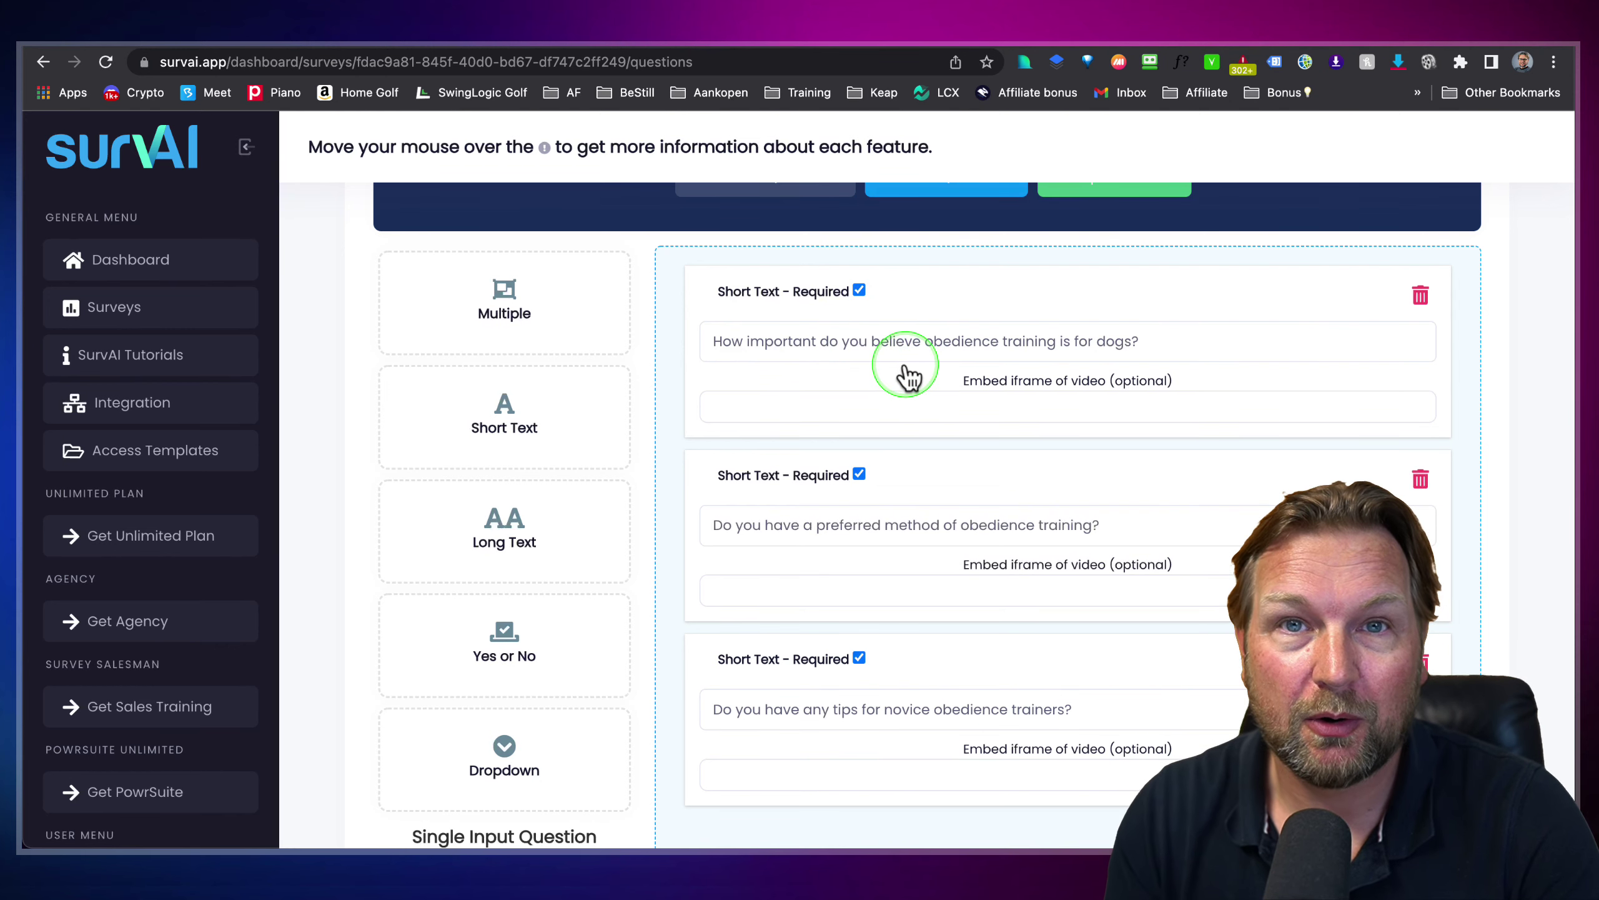
scroll(908, 378, up, 2)
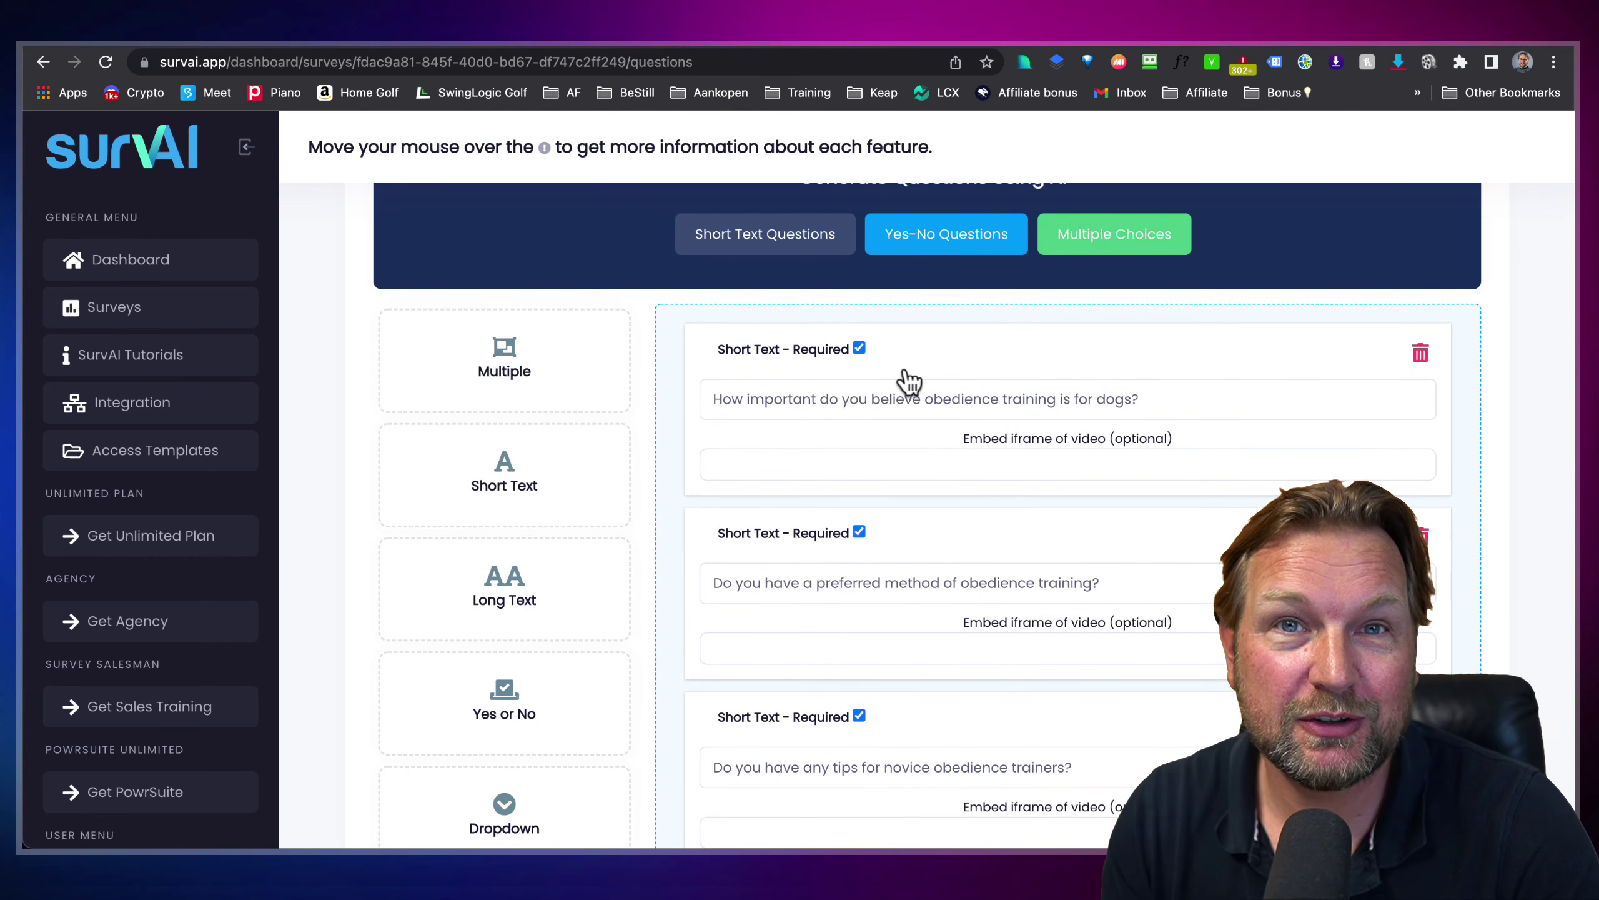
scroll(908, 382, down, 1)
Step: Delete all the generated short text questions from the survey
scroll(909, 378, up, 2)
click(1026, 392)
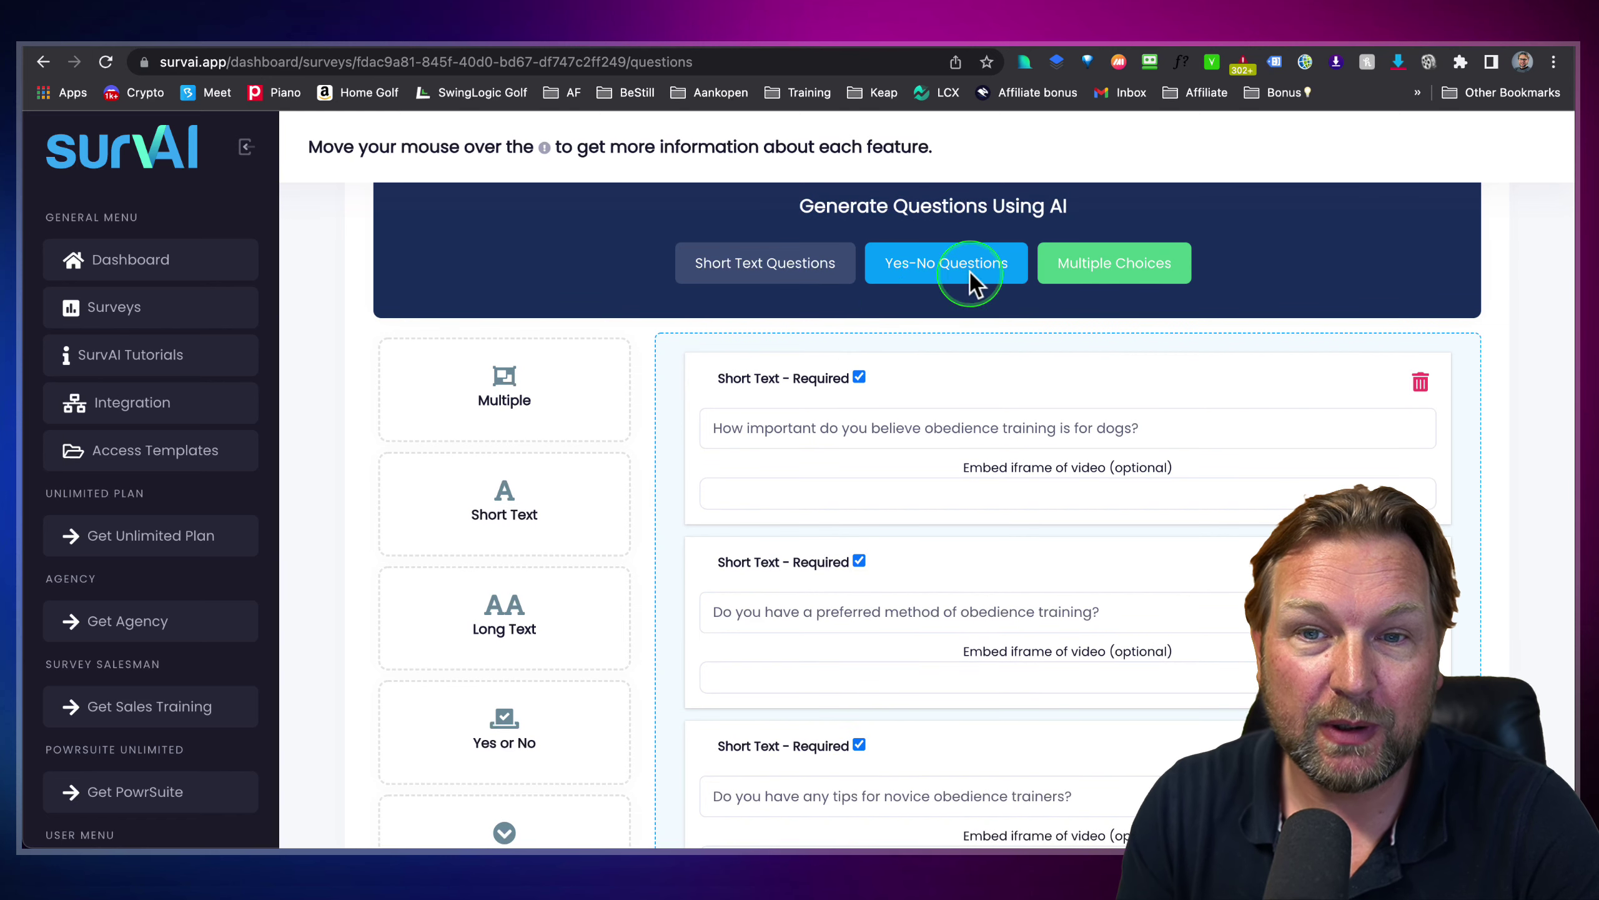
click(1420, 383)
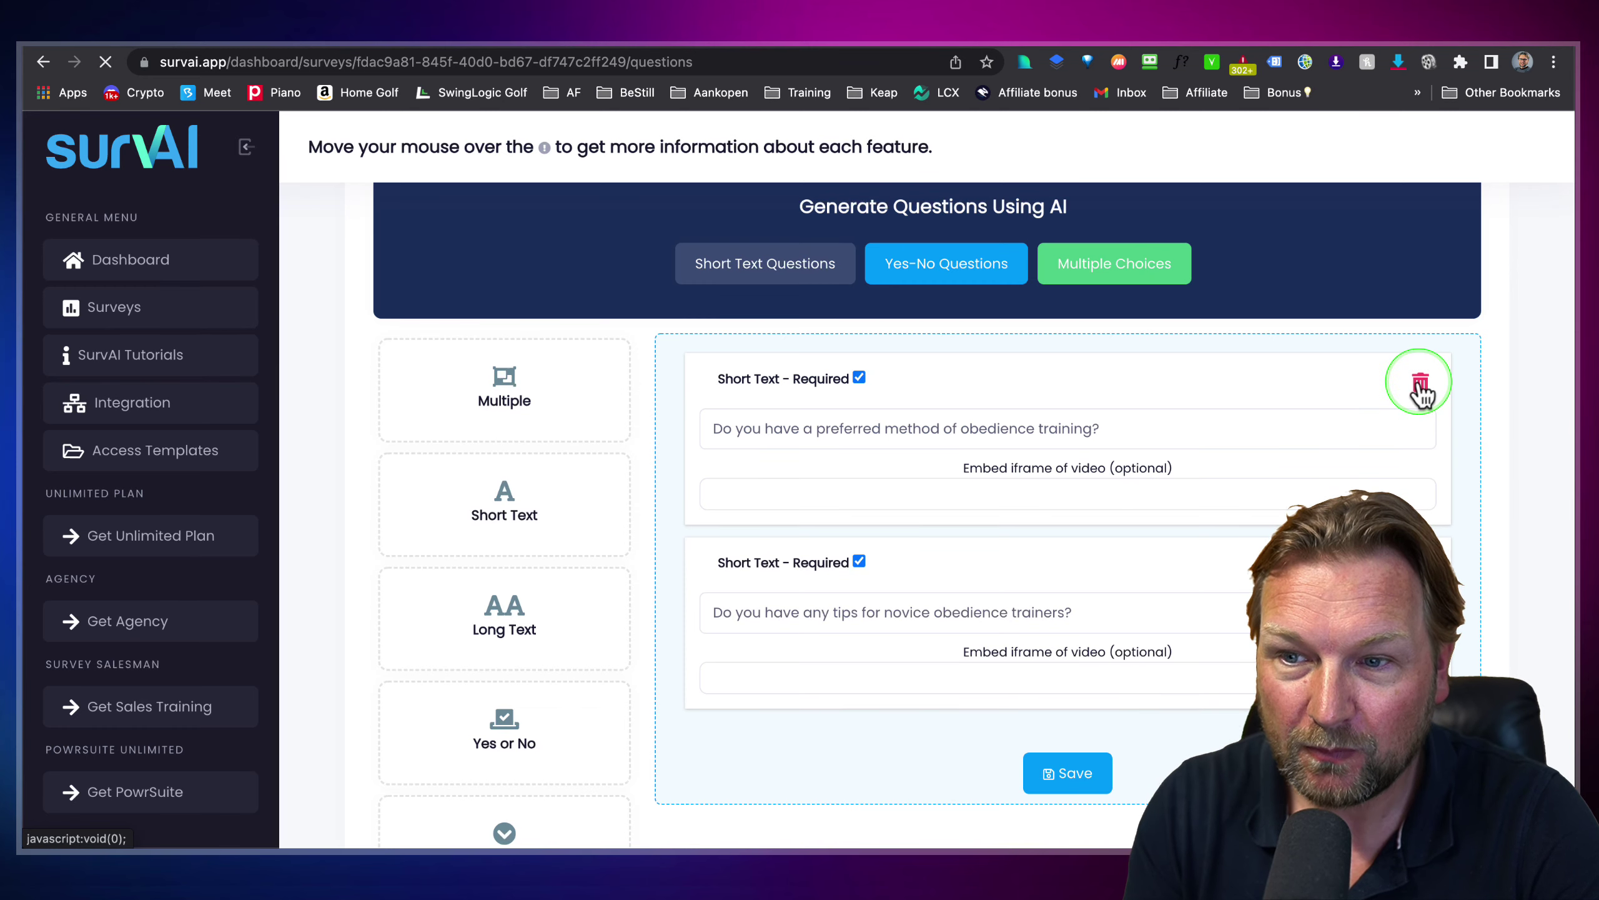
click(1420, 383)
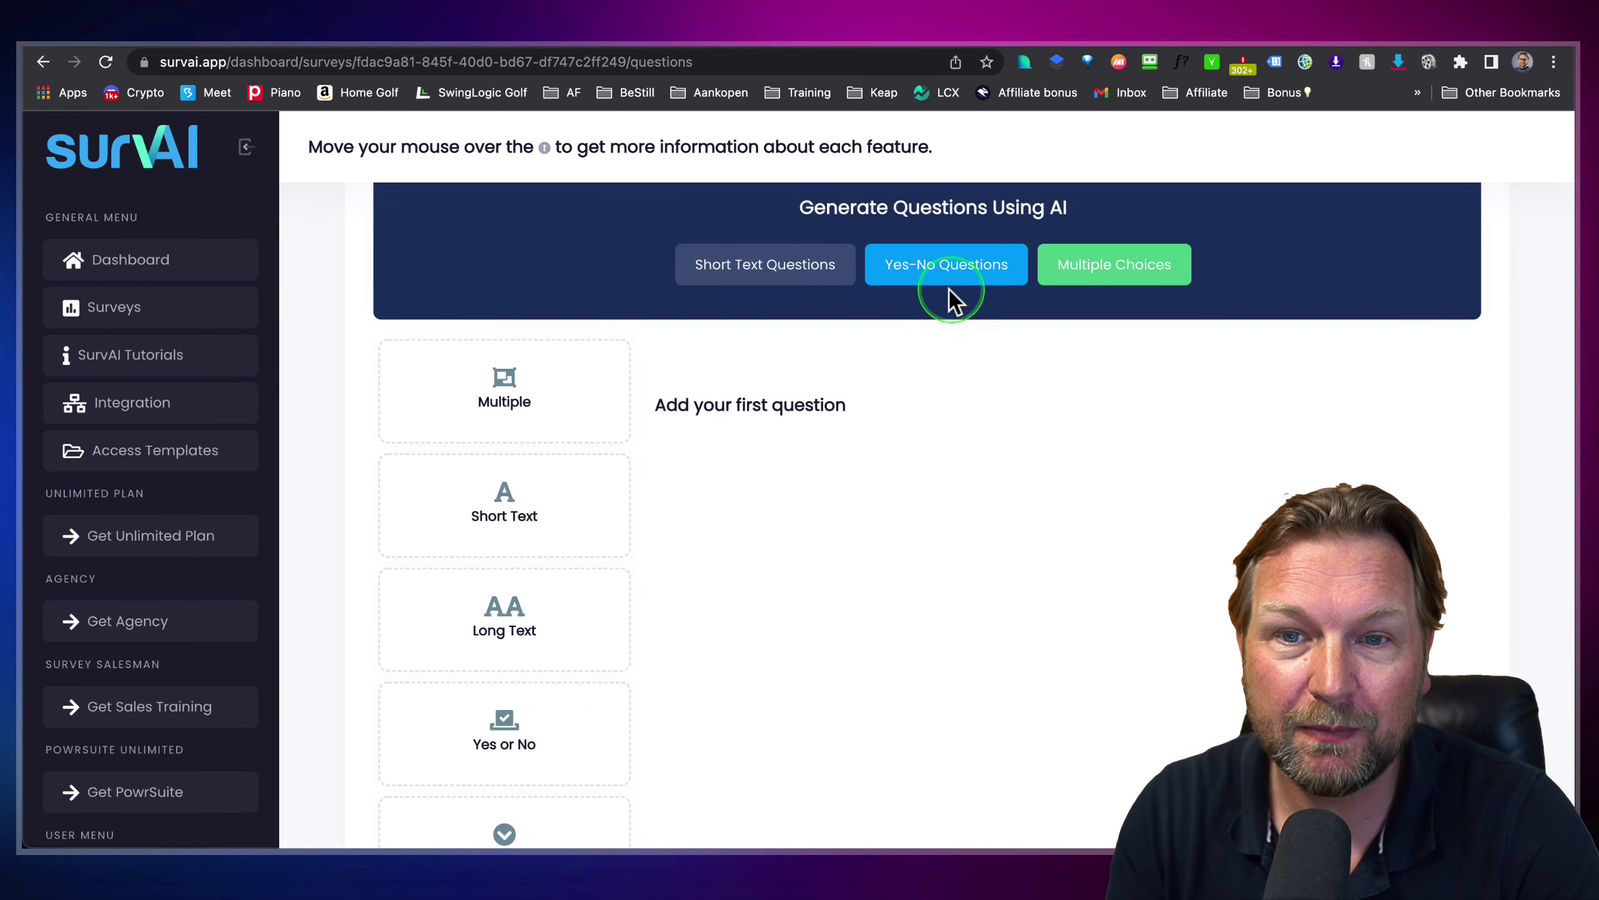
Step: Generate 2 yes-no questions with AI on the subject "Dog training" for the demographic "Dog owners", in English
click(928, 271)
click(565, 327)
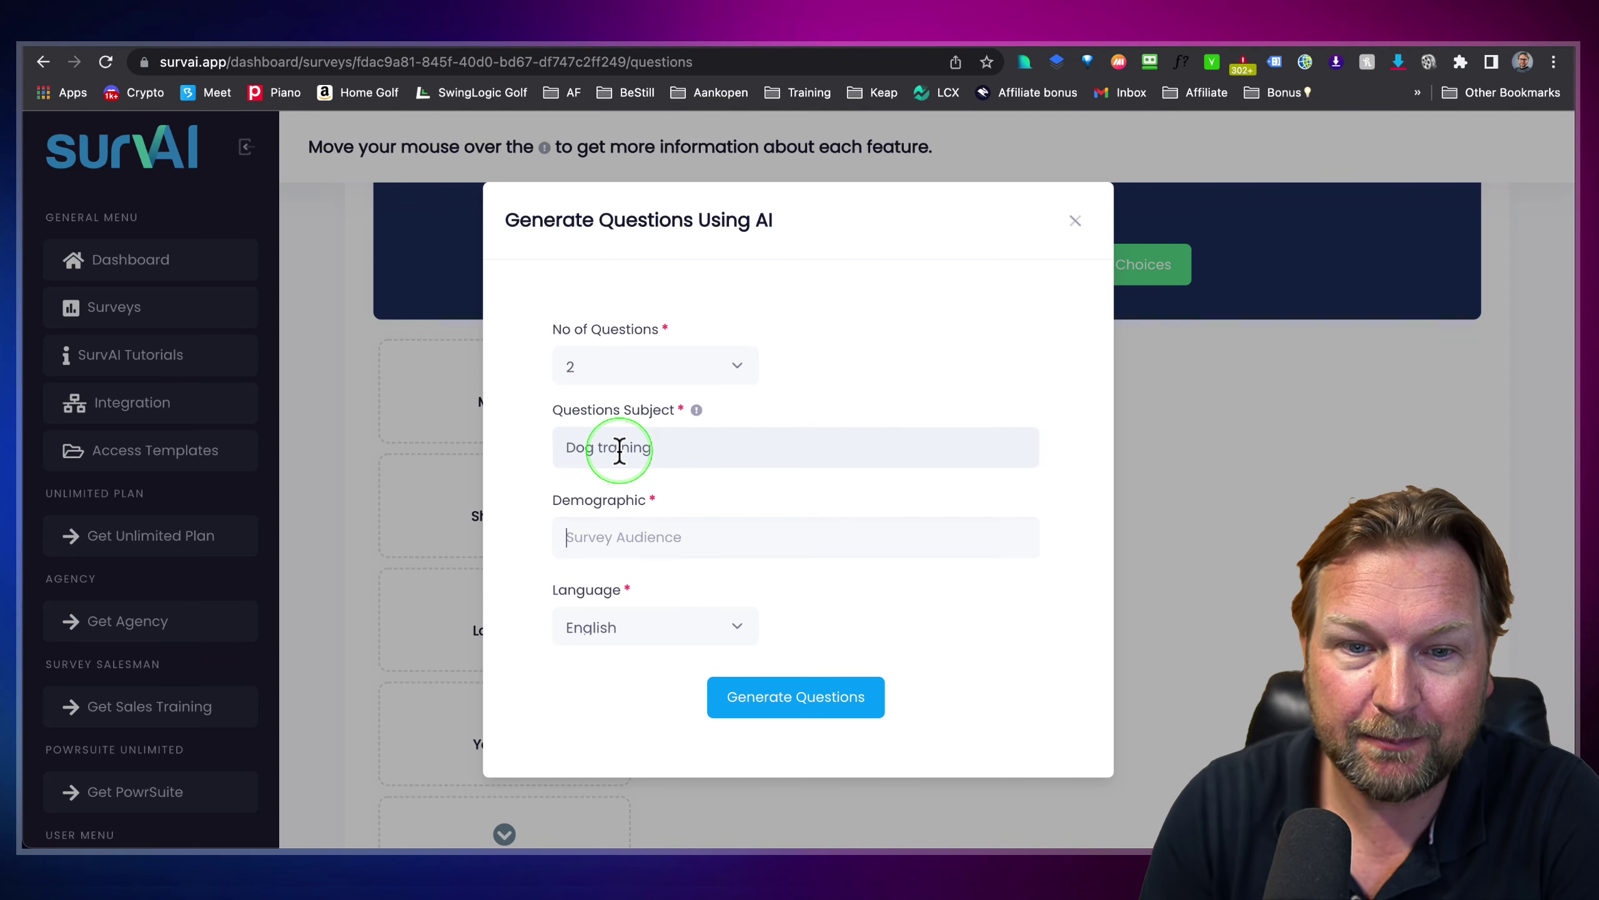
text(Dog owners)
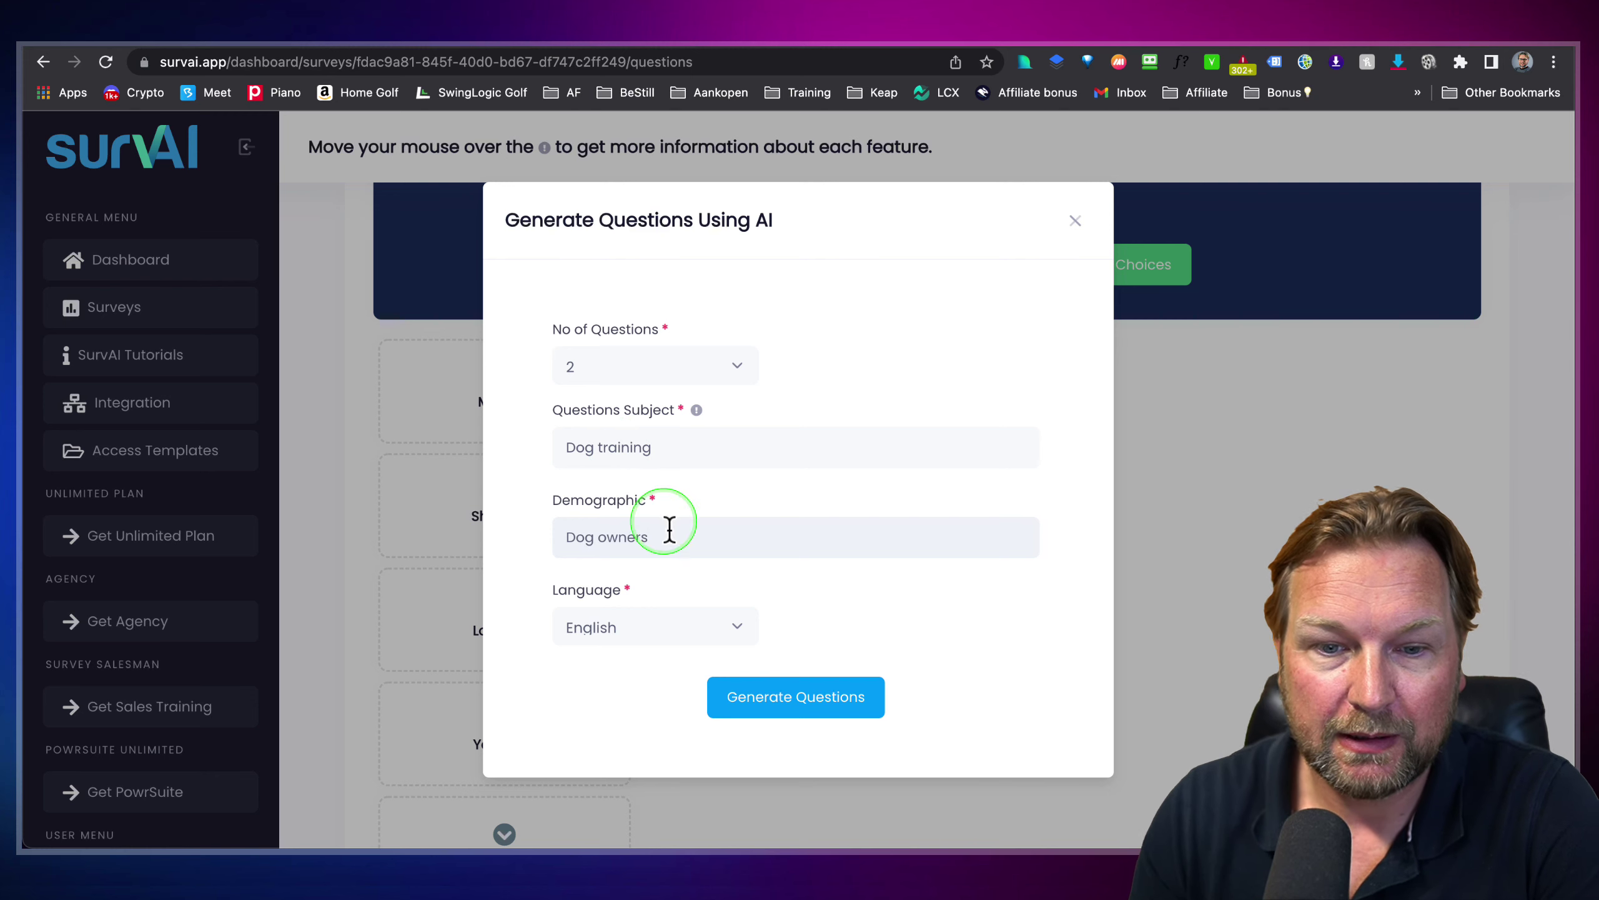
click(785, 702)
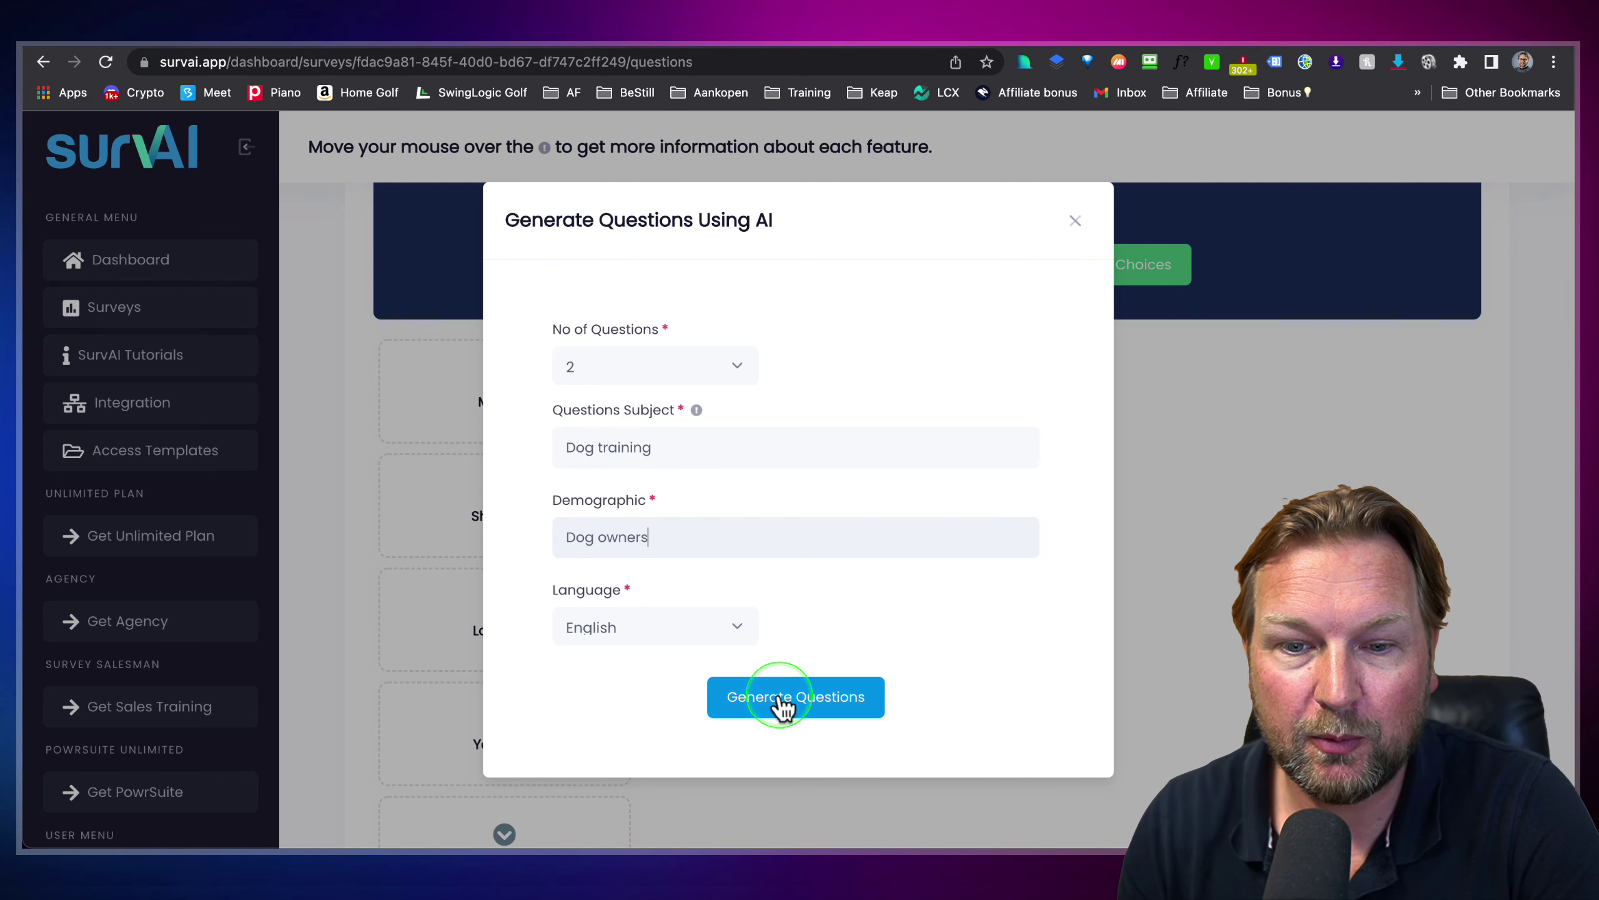
click(844, 687)
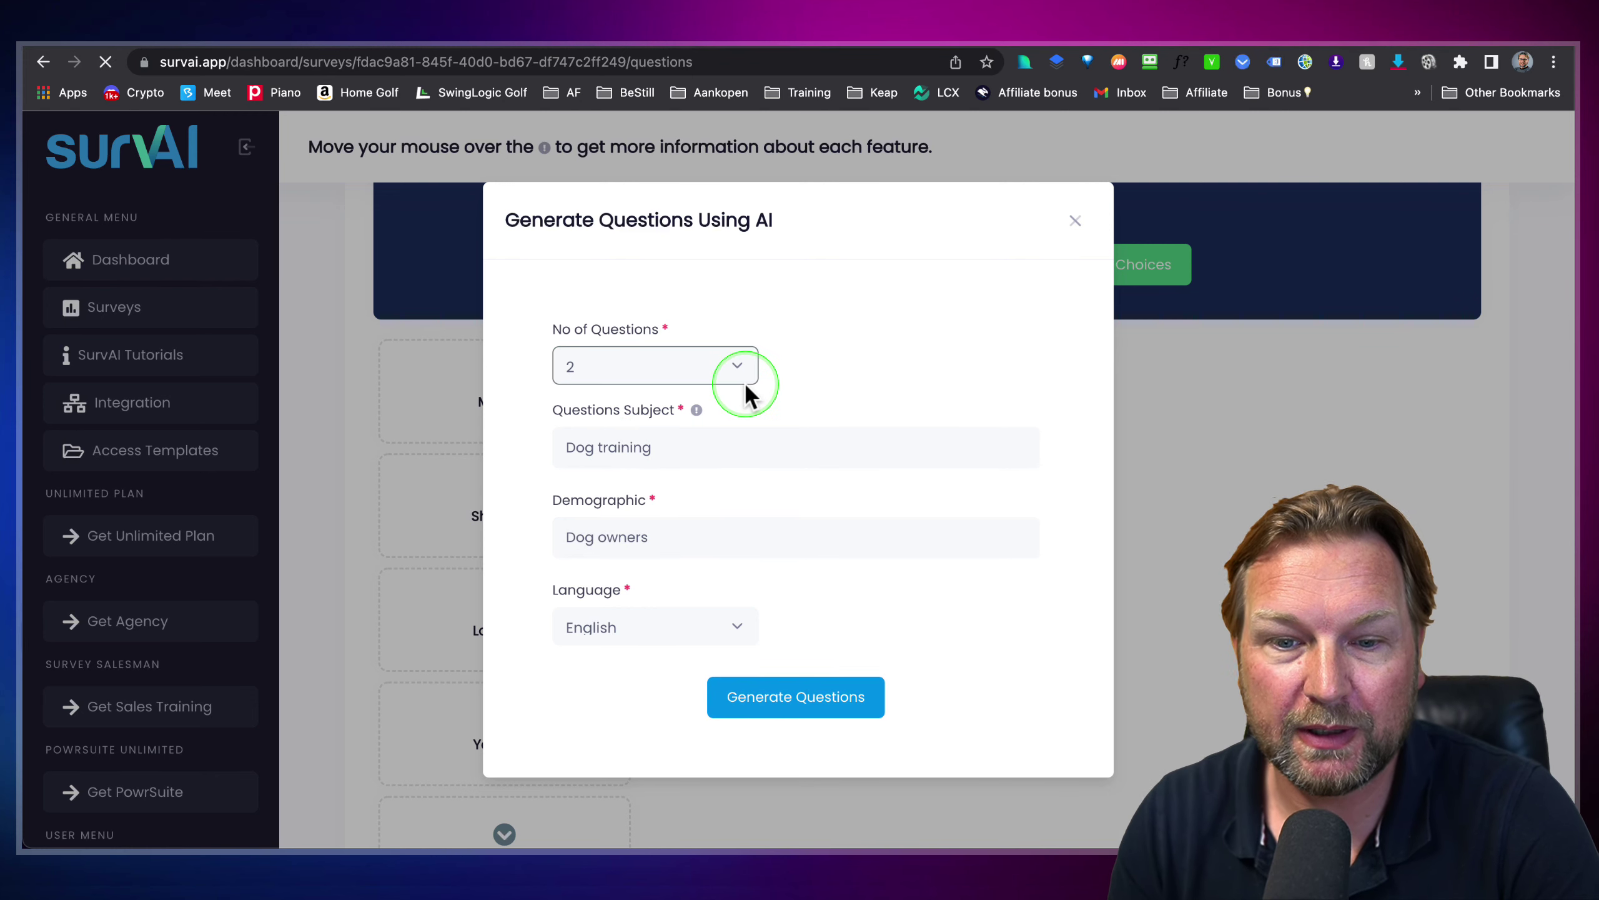
Step: Read through the two generated yes-no questions and delete both from the survey
scroll(798, 460, down, 6)
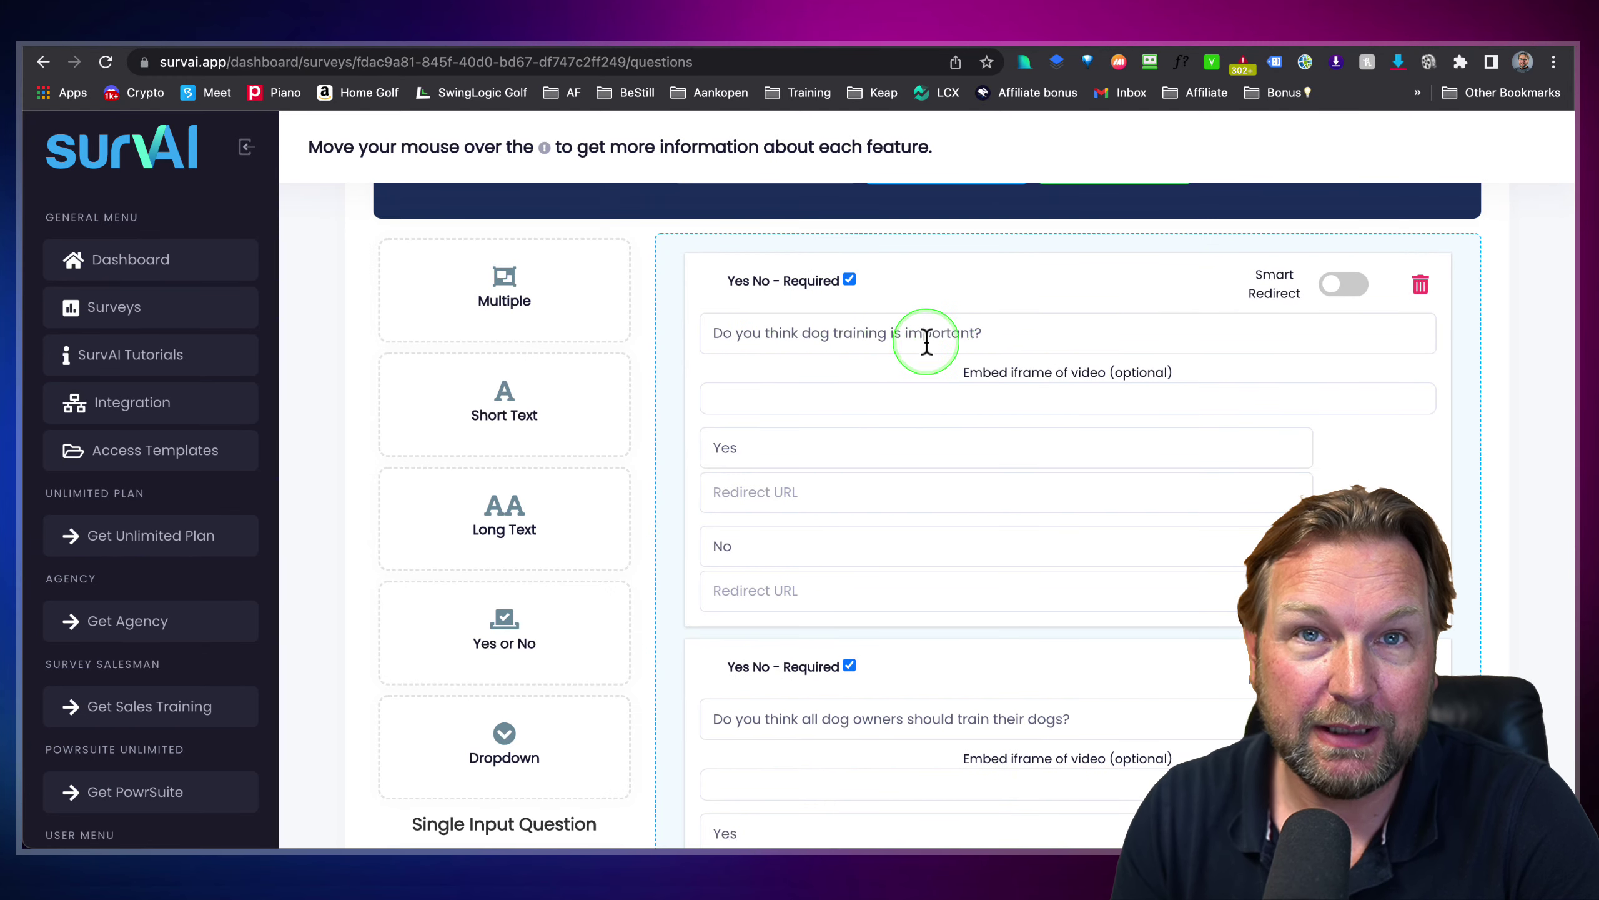
scroll(809, 512, down, 5)
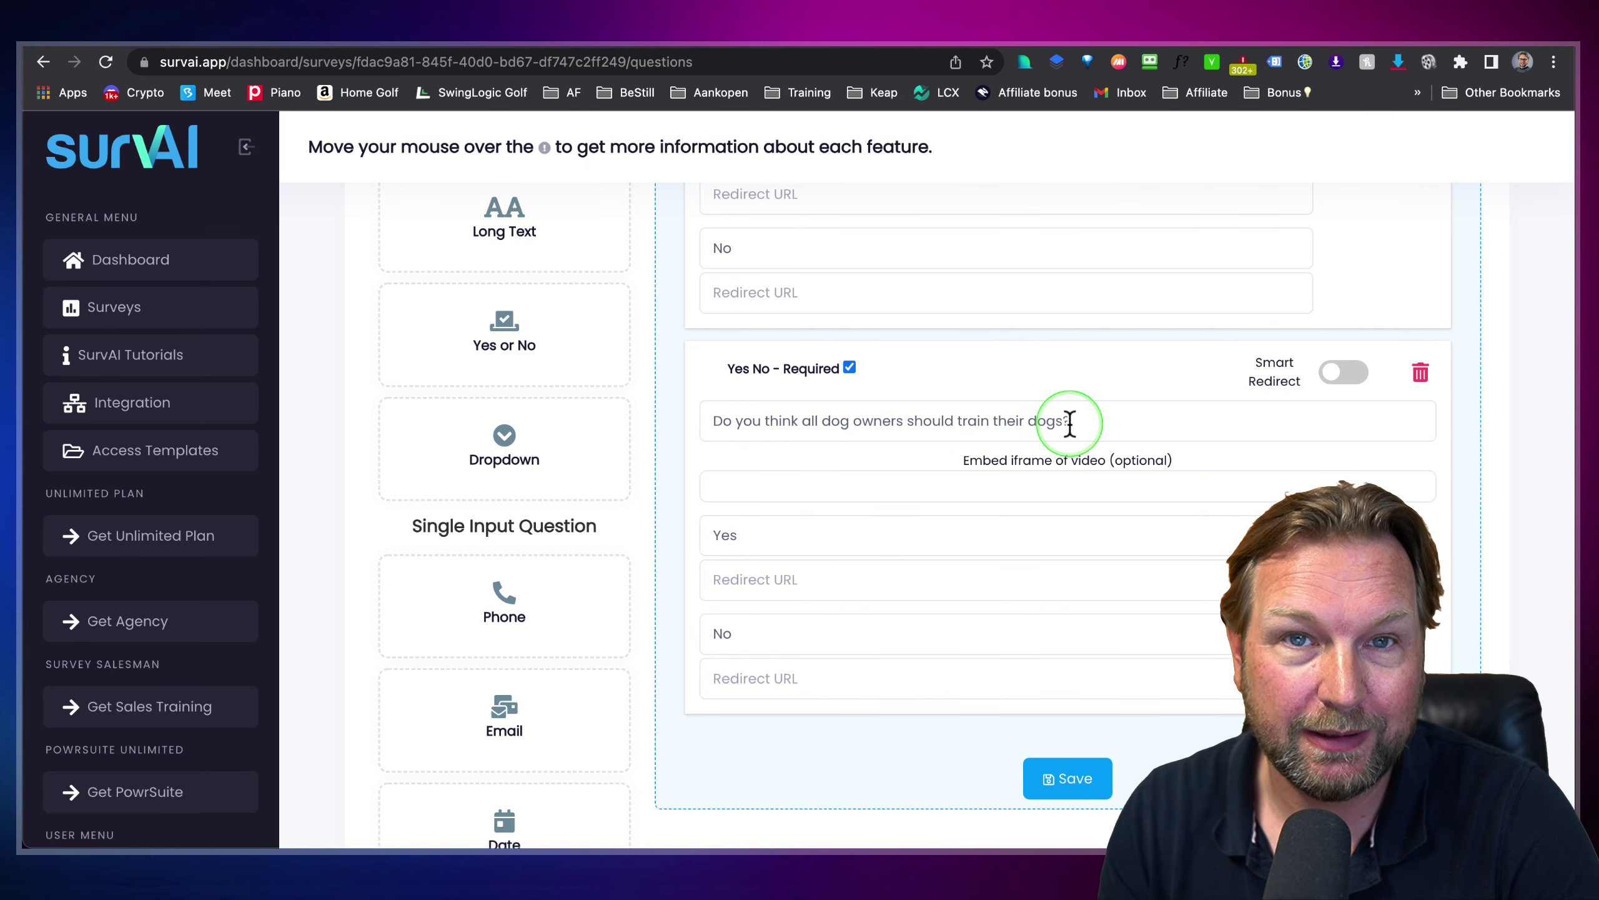
scroll(1252, 512, up, 7)
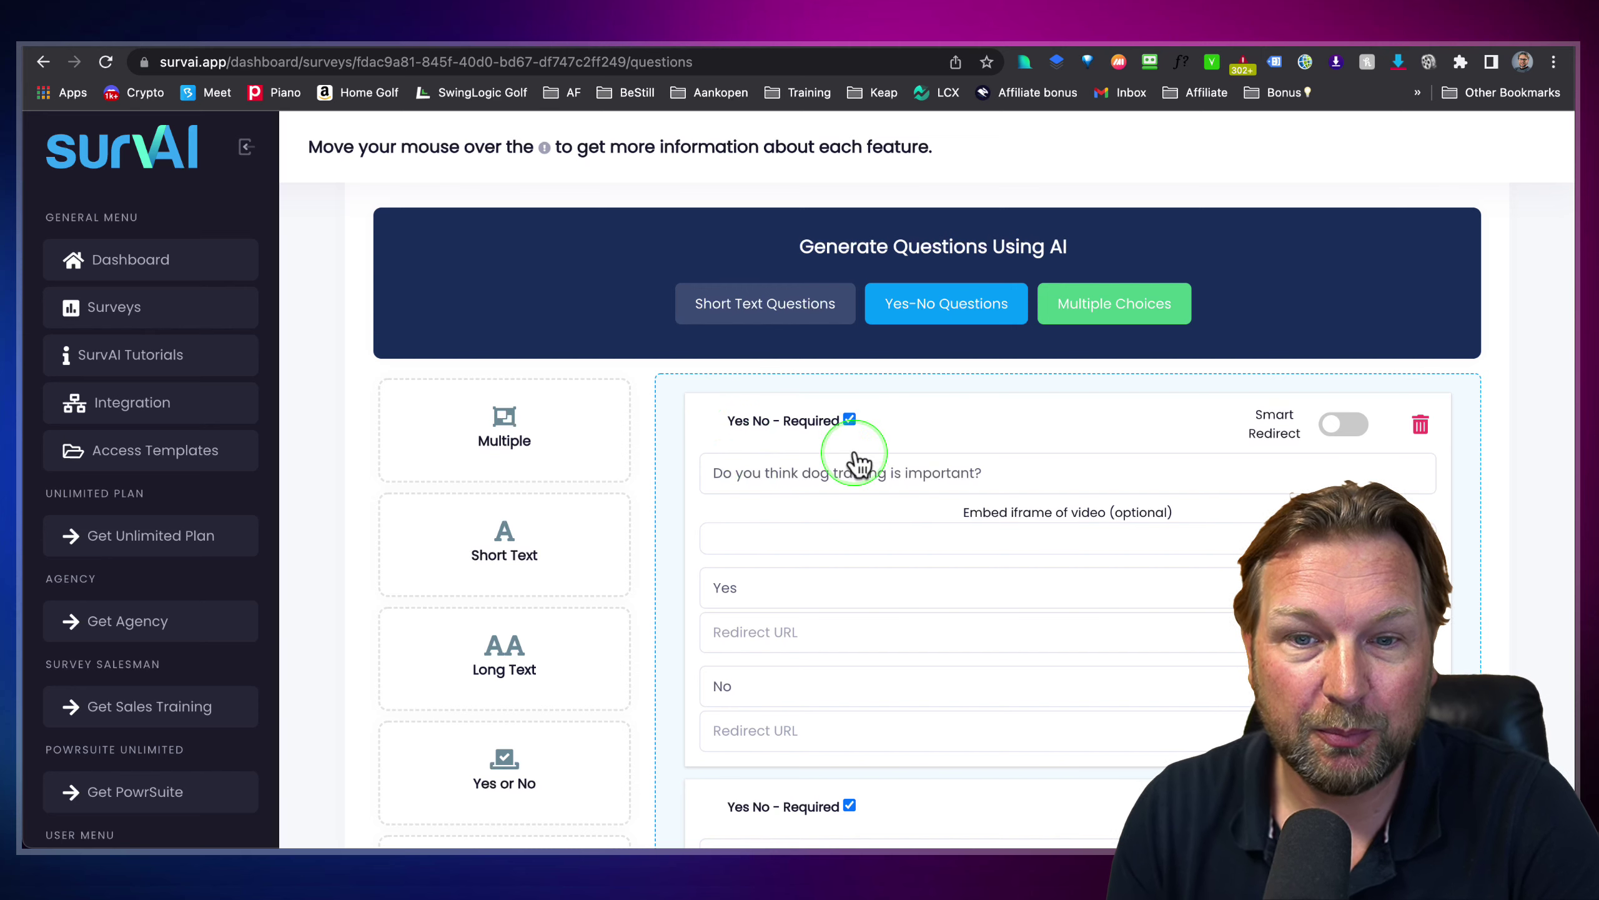
click(1420, 428)
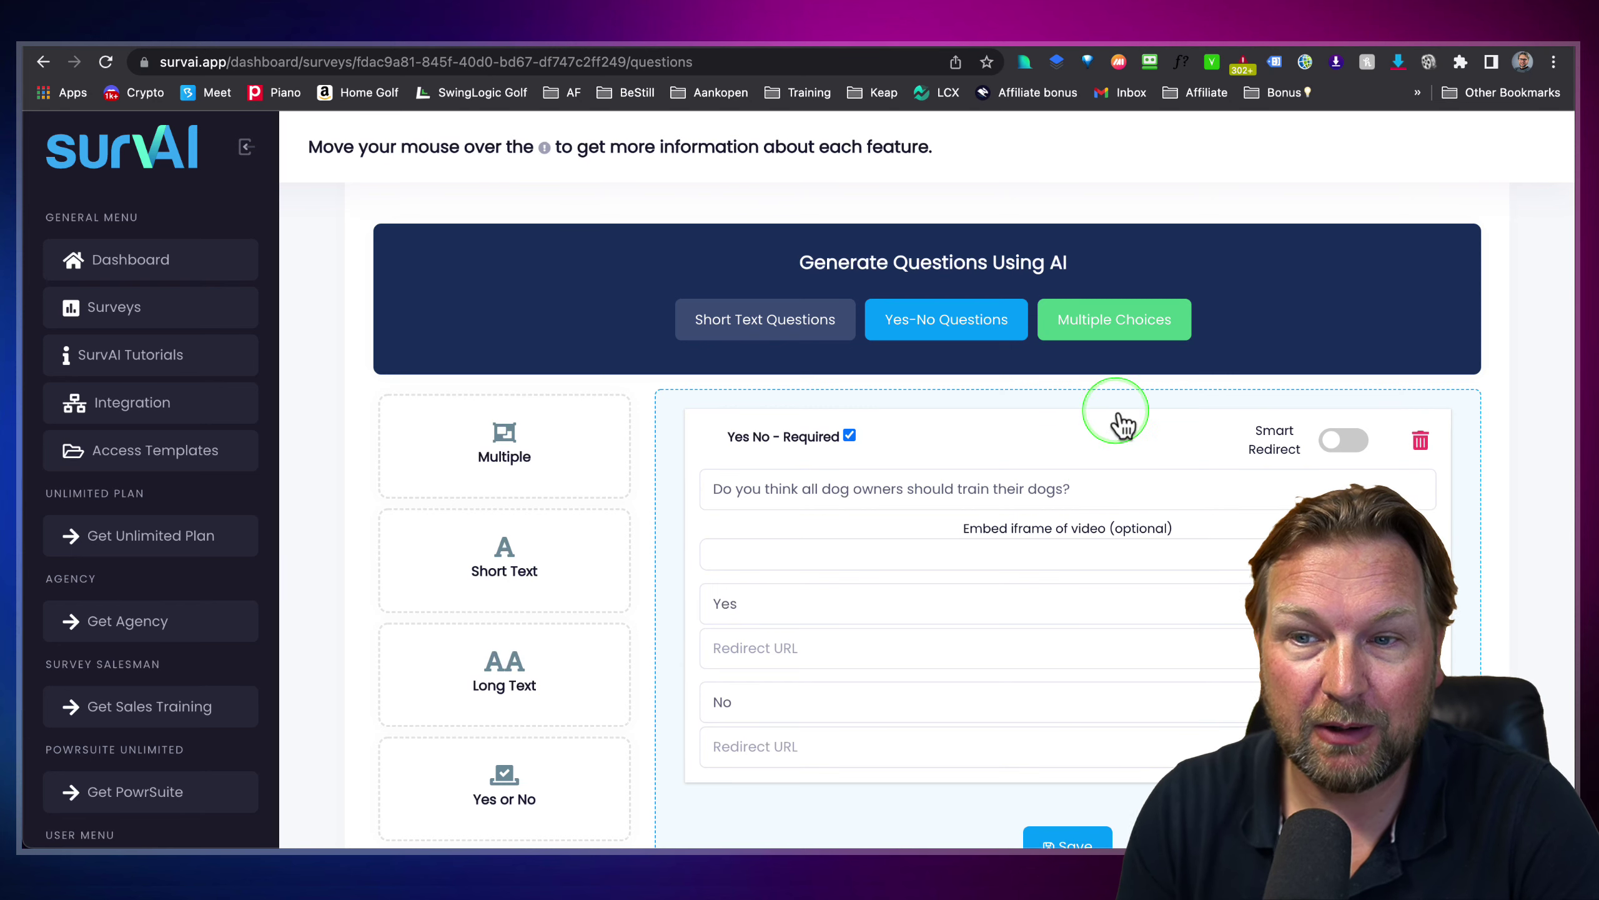
click(1420, 441)
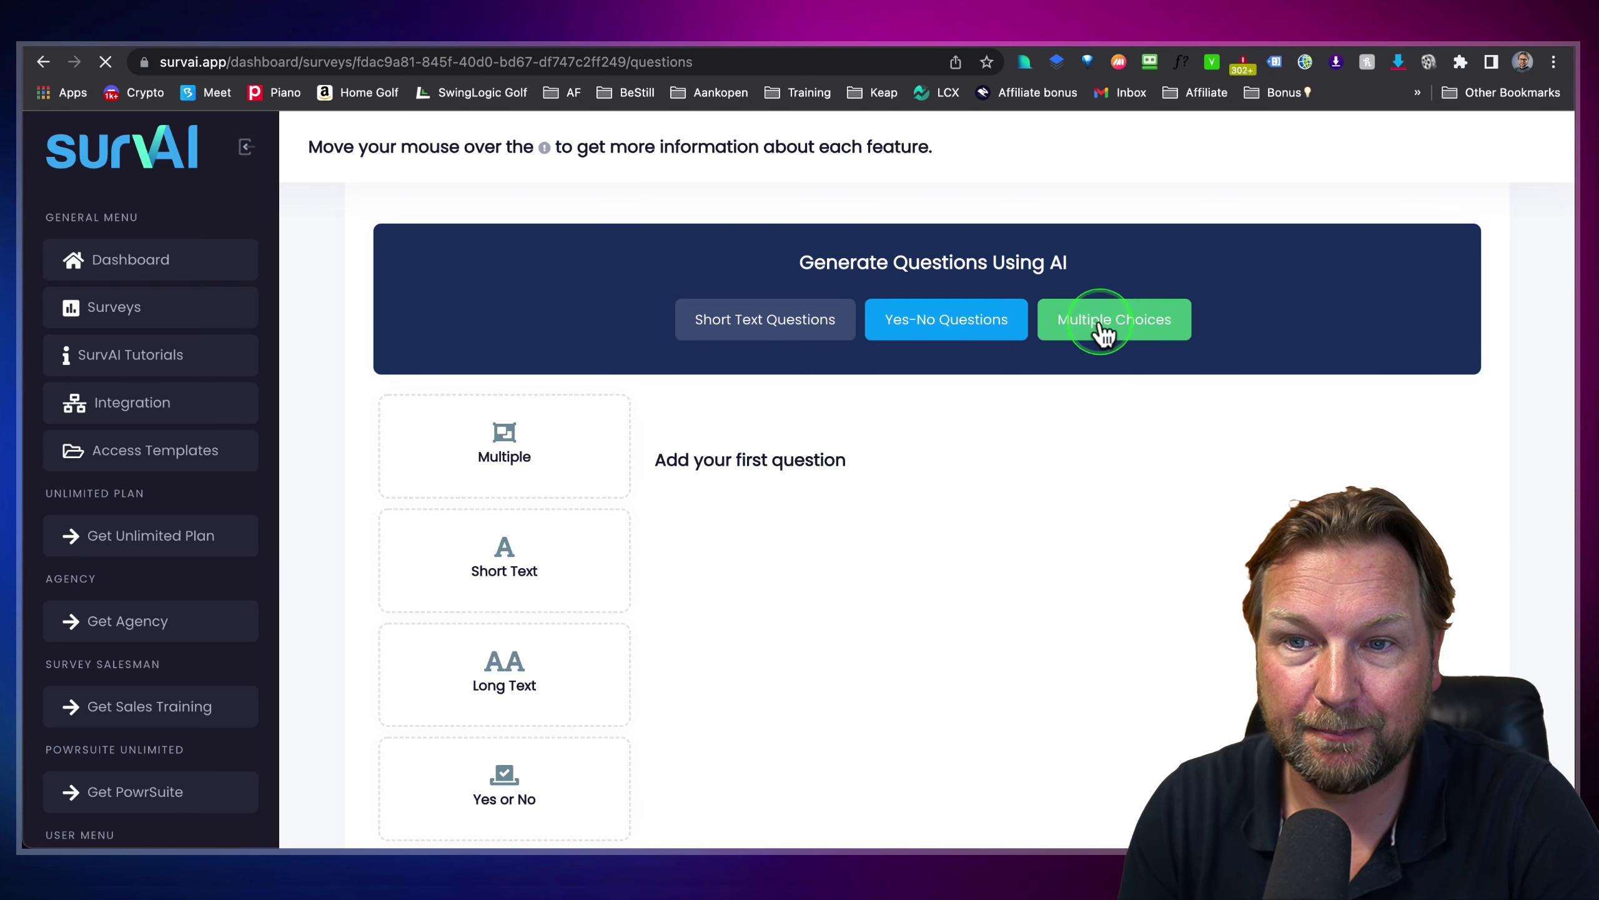
Step: Generate 2 multiple-choice questions with AI on "Email marketing" for the demographic "Survey audience" in English, and look over their answer choices
click(1078, 240)
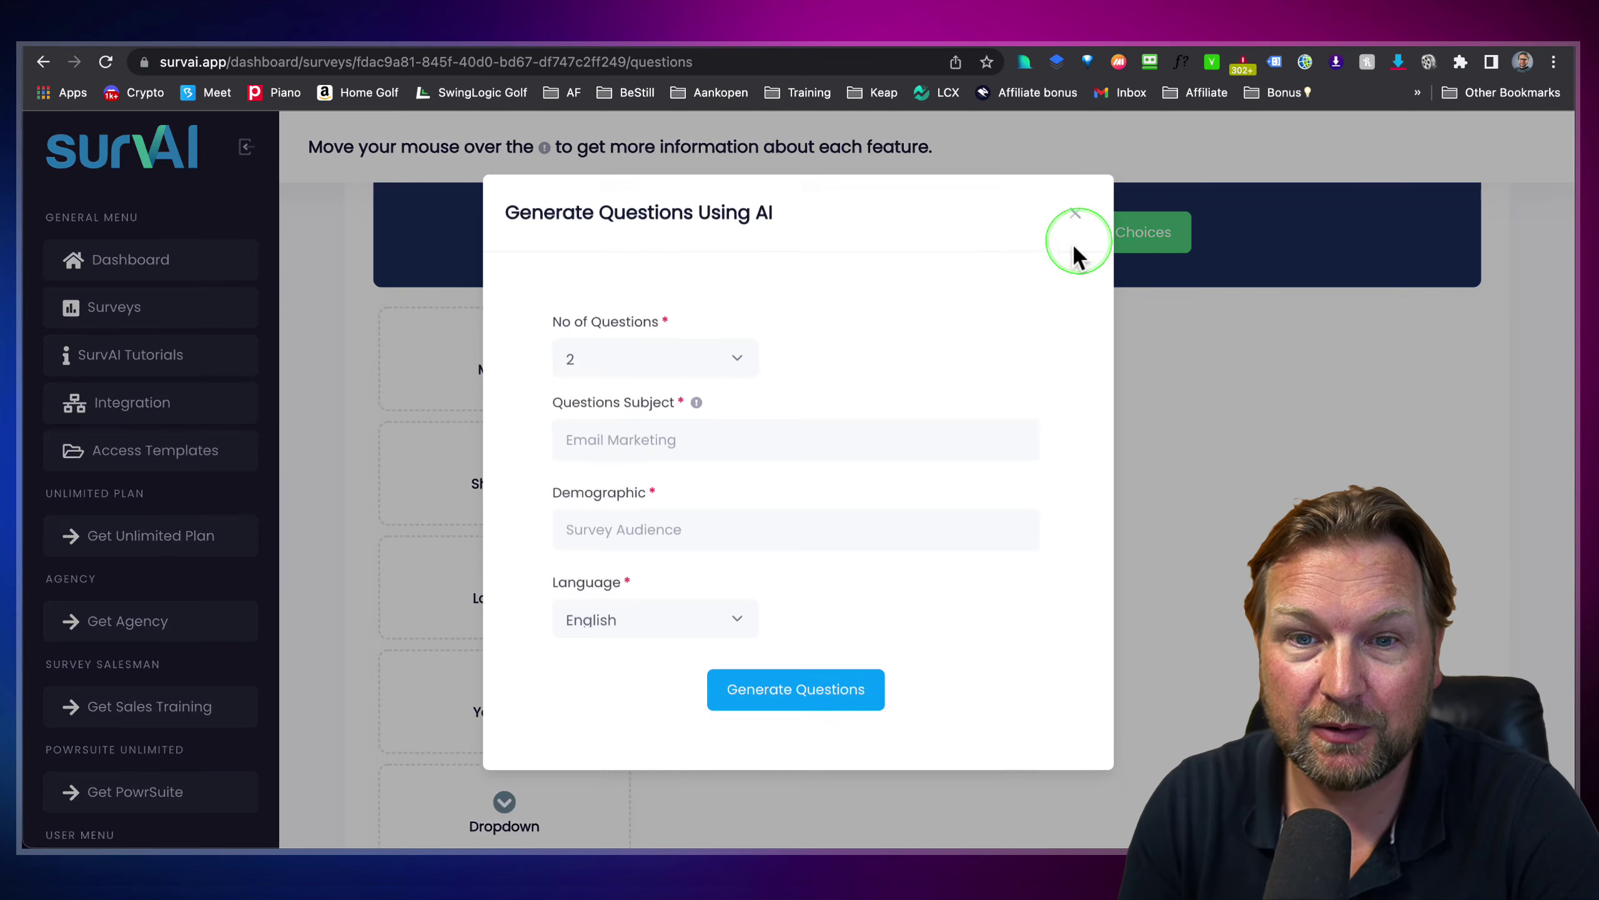
click(609, 450)
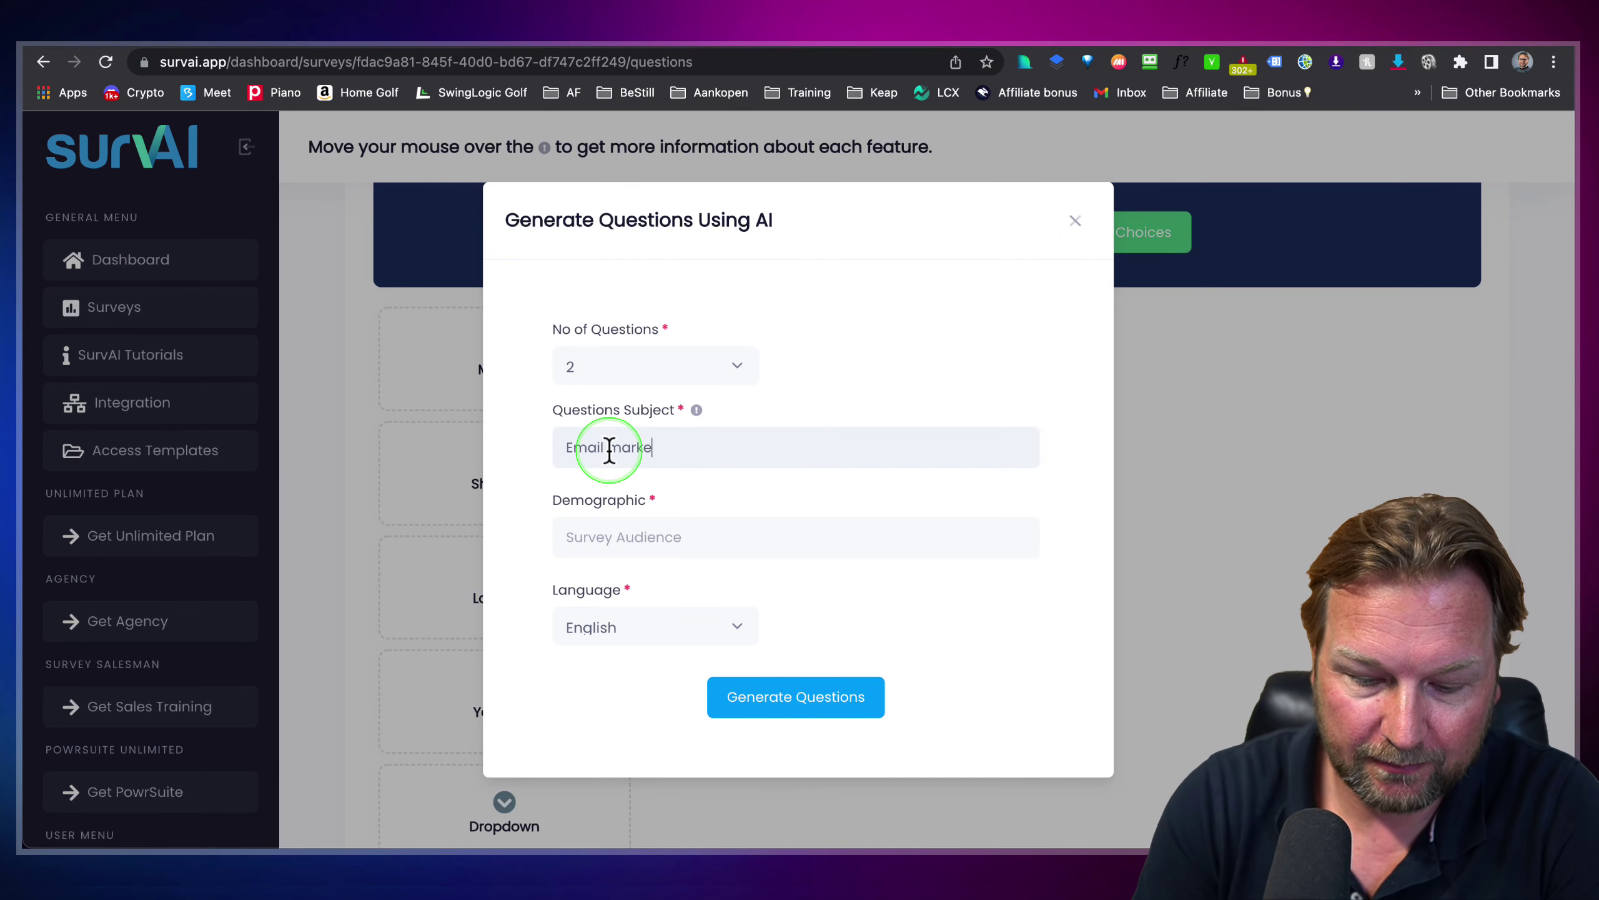
key(Tab)
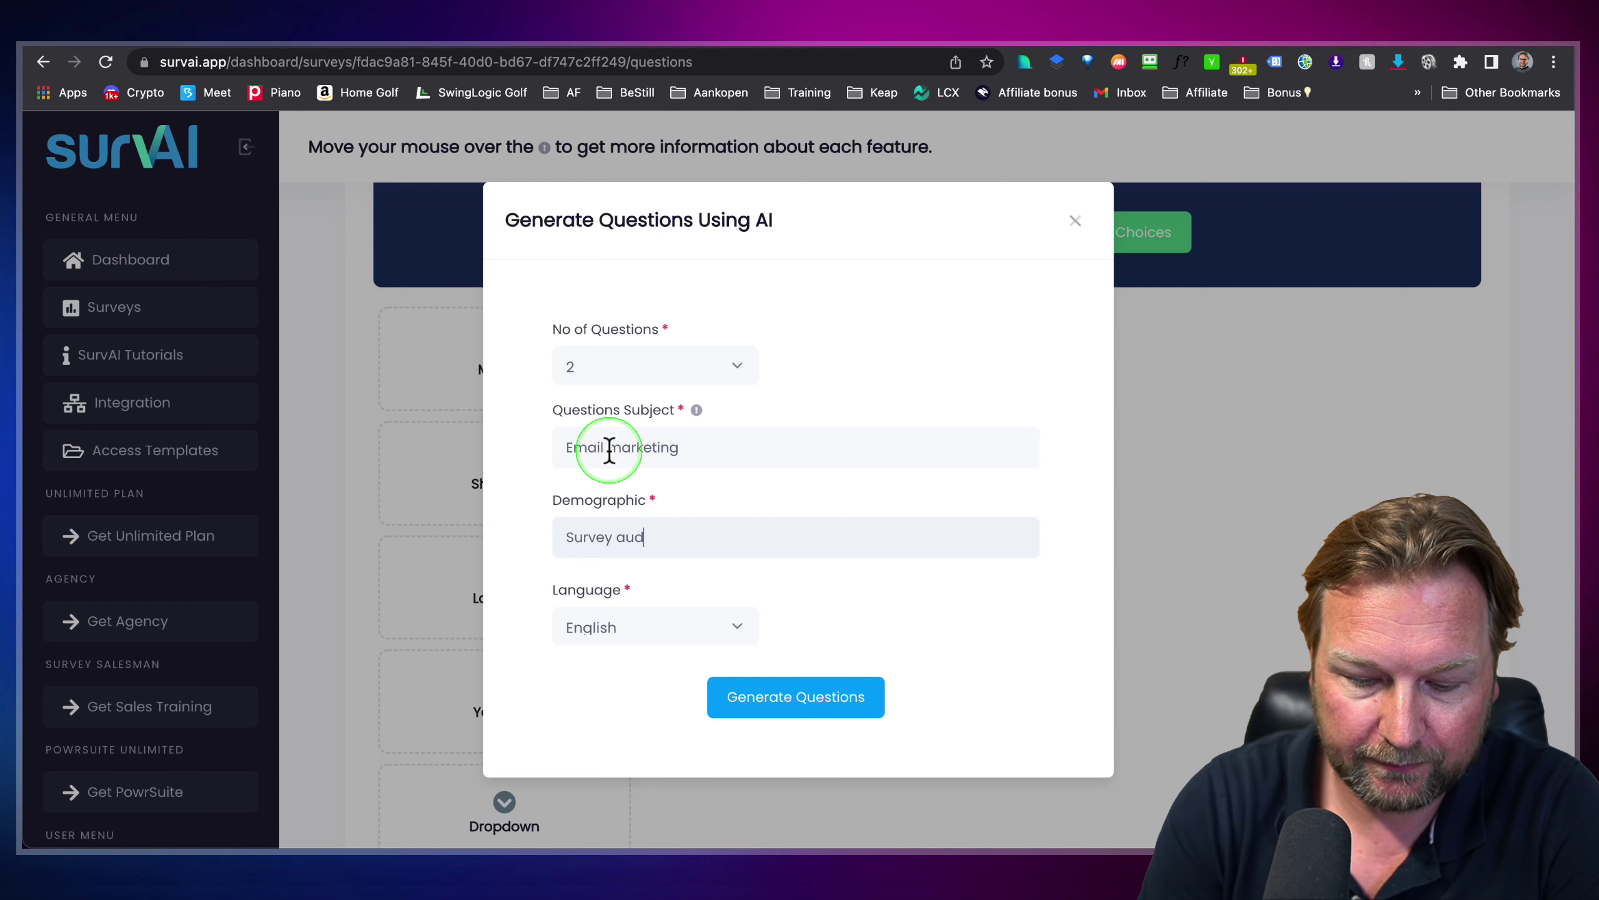
click(805, 700)
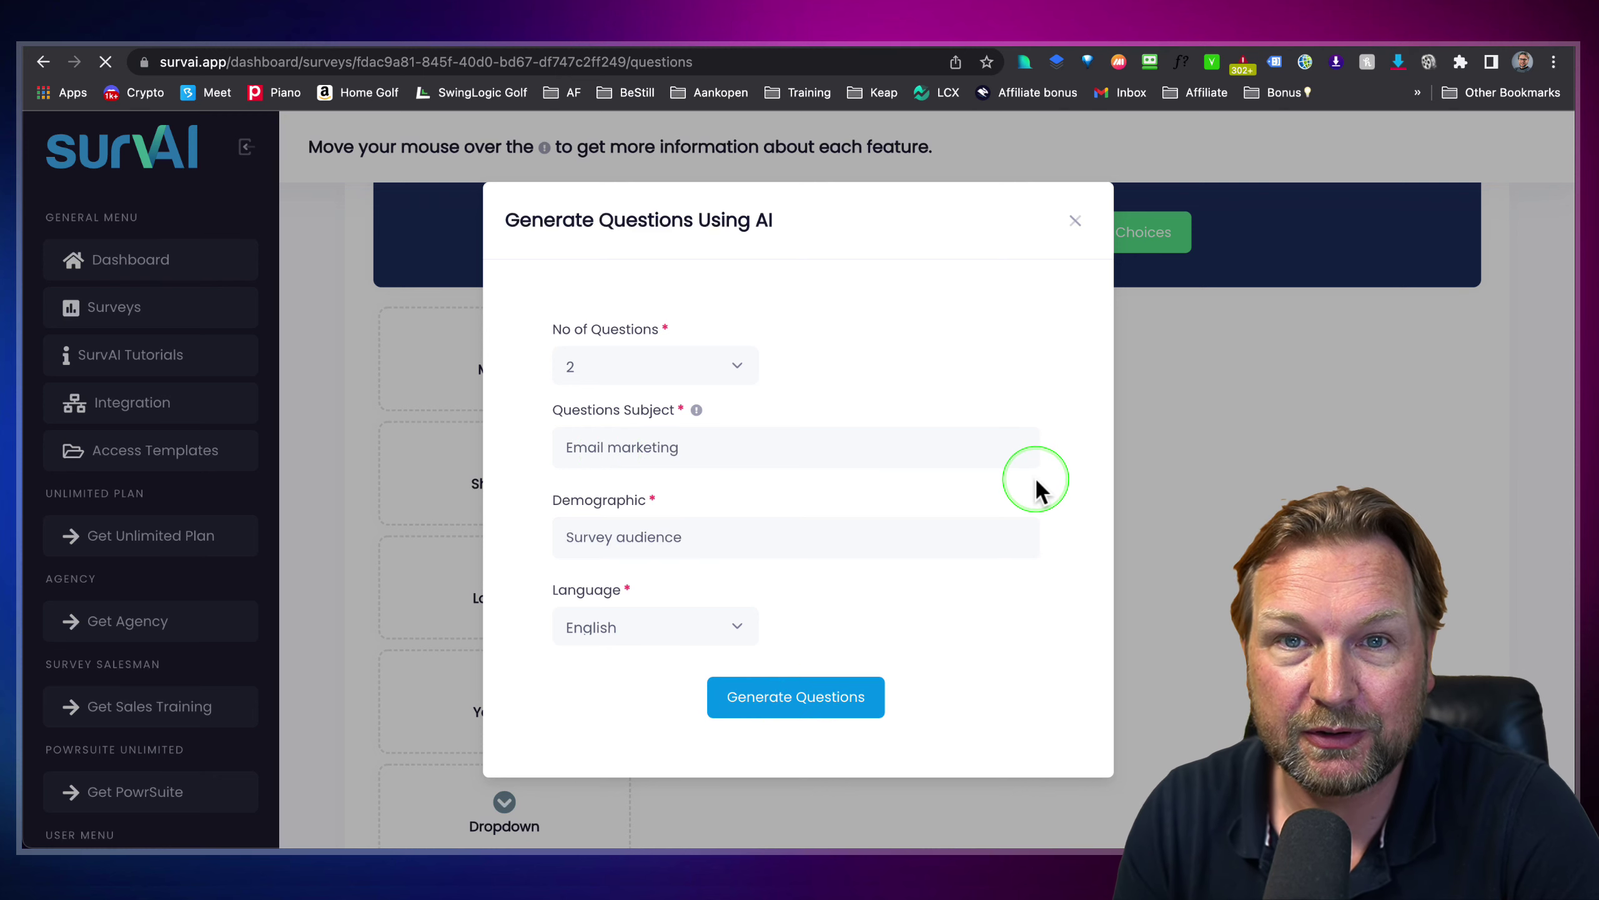
scroll(1035, 476, down, 8)
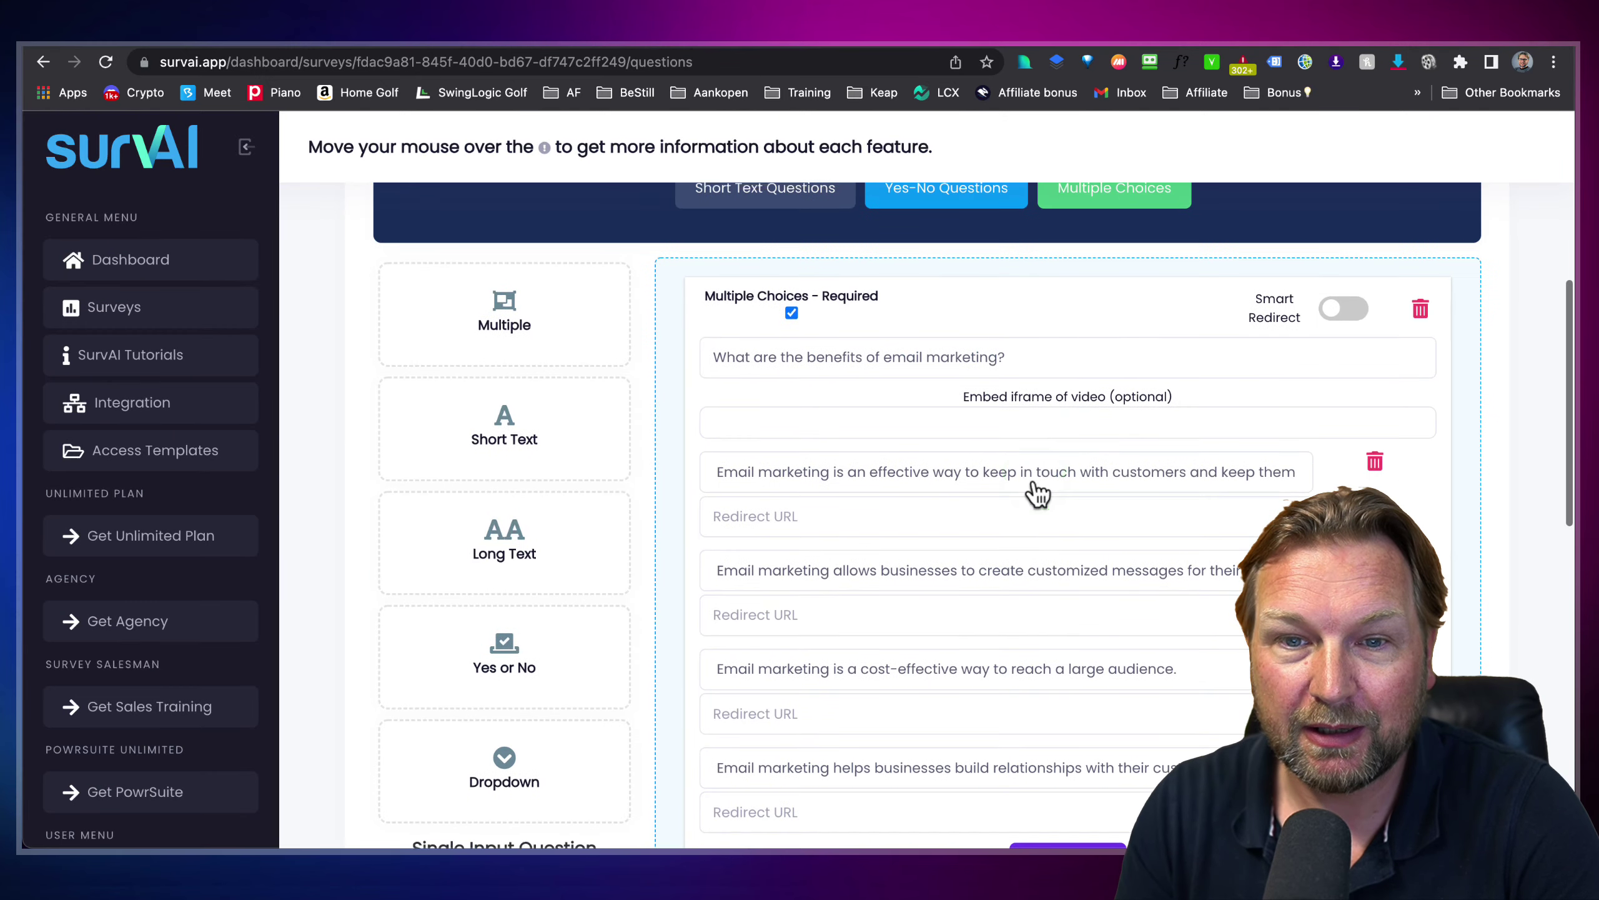
scroll(1017, 346, down, 2)
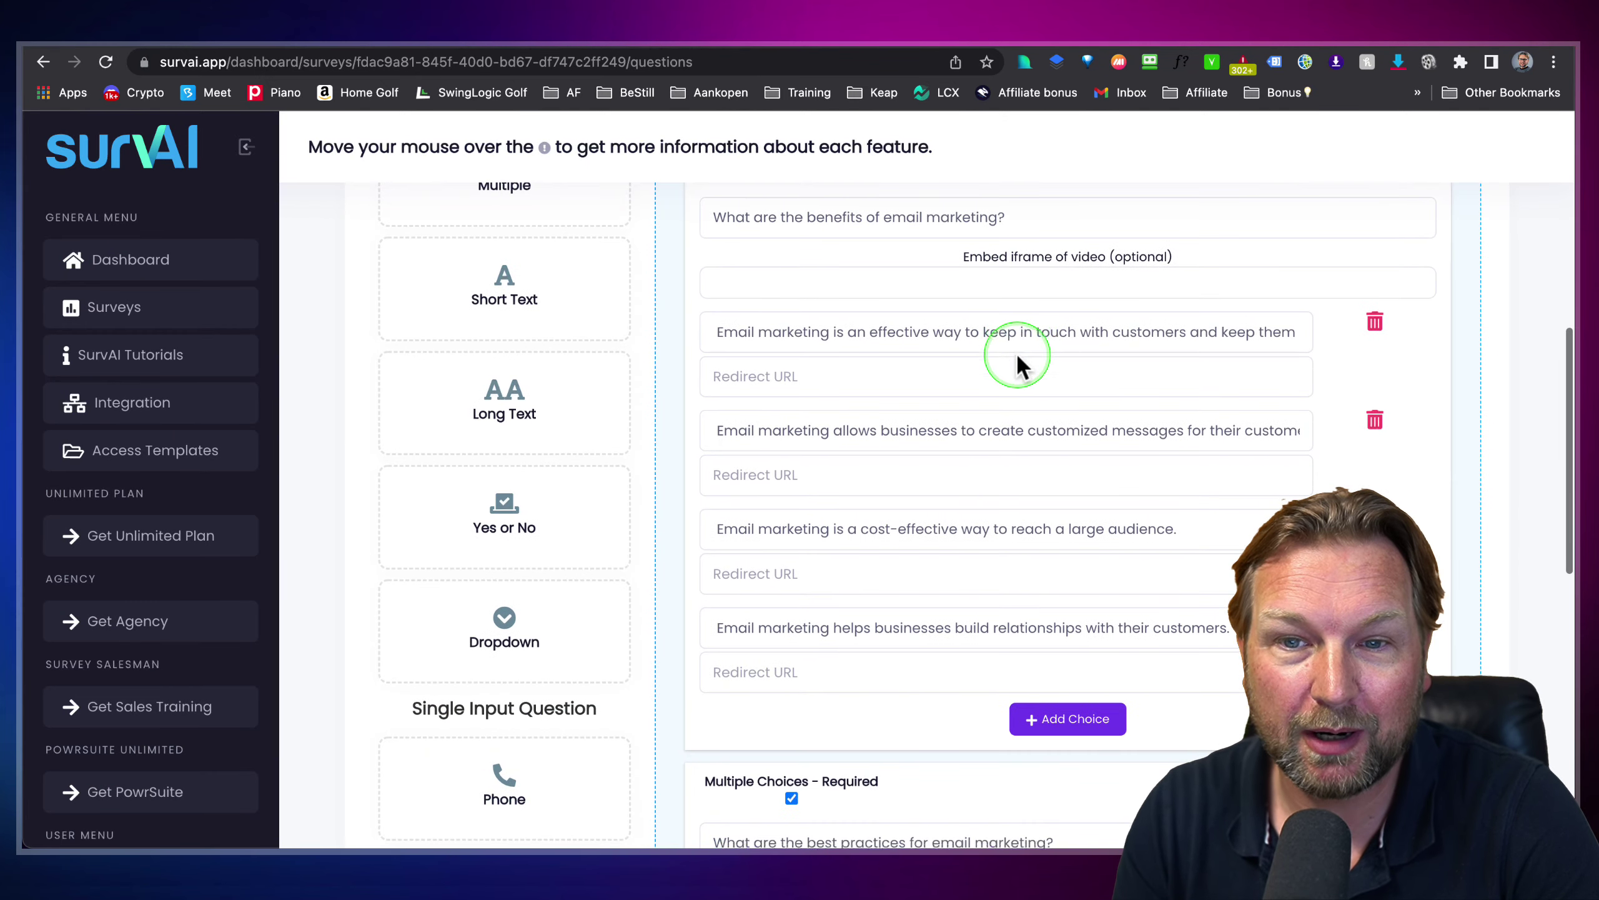
Step: Read through the answer choices of the two generated email marketing questions, including the full text of the first choice
scroll(960, 361, down, 1)
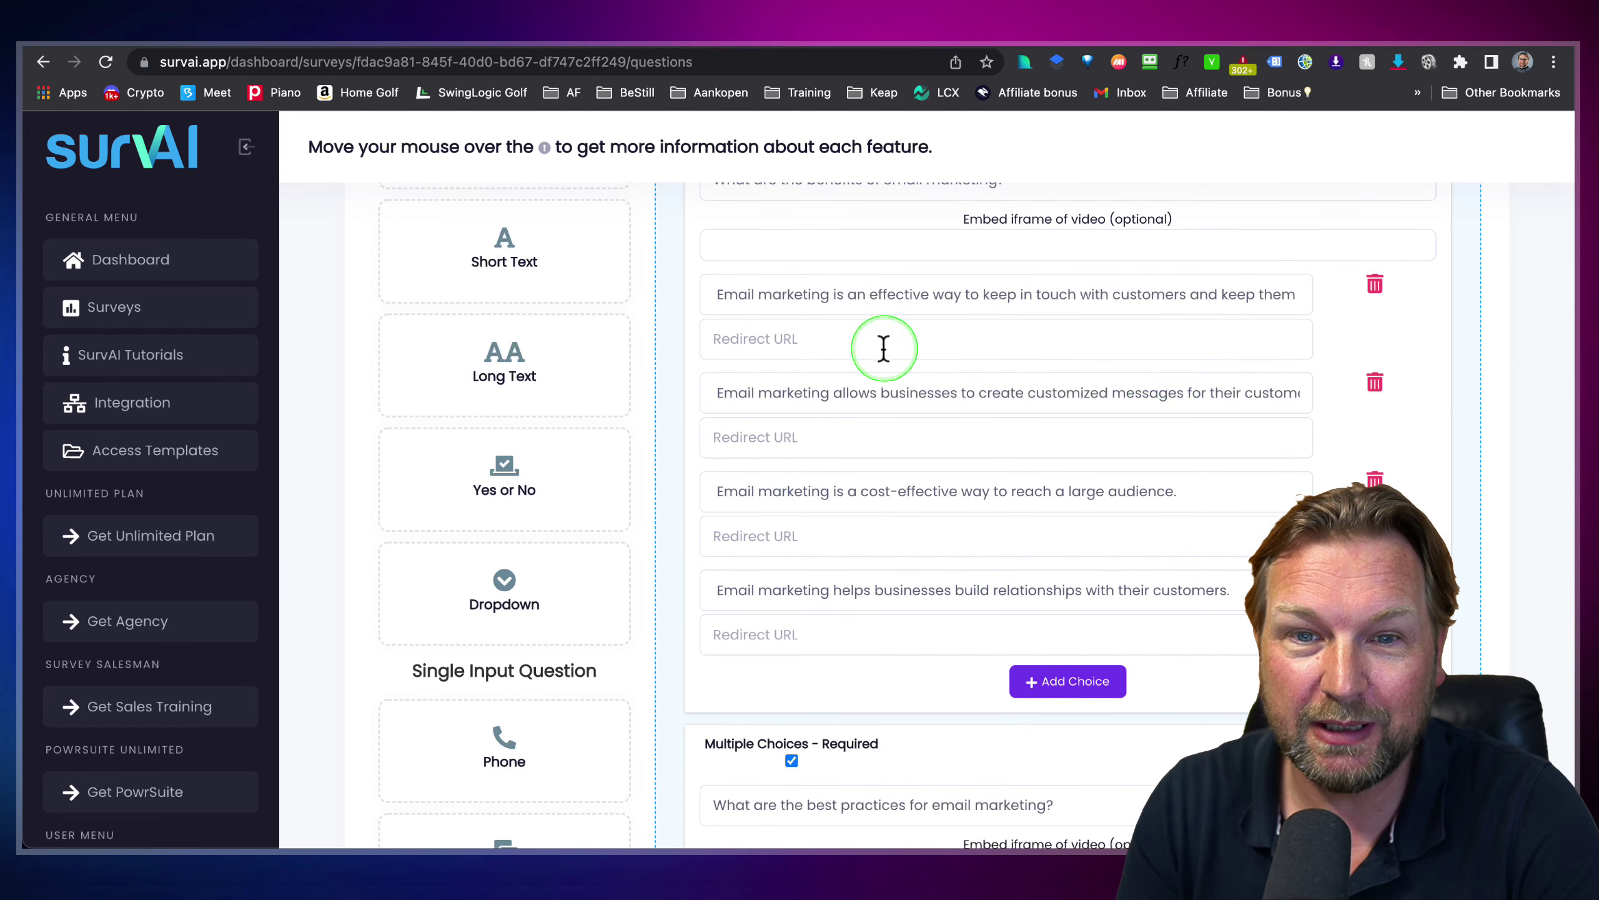
click(1291, 293)
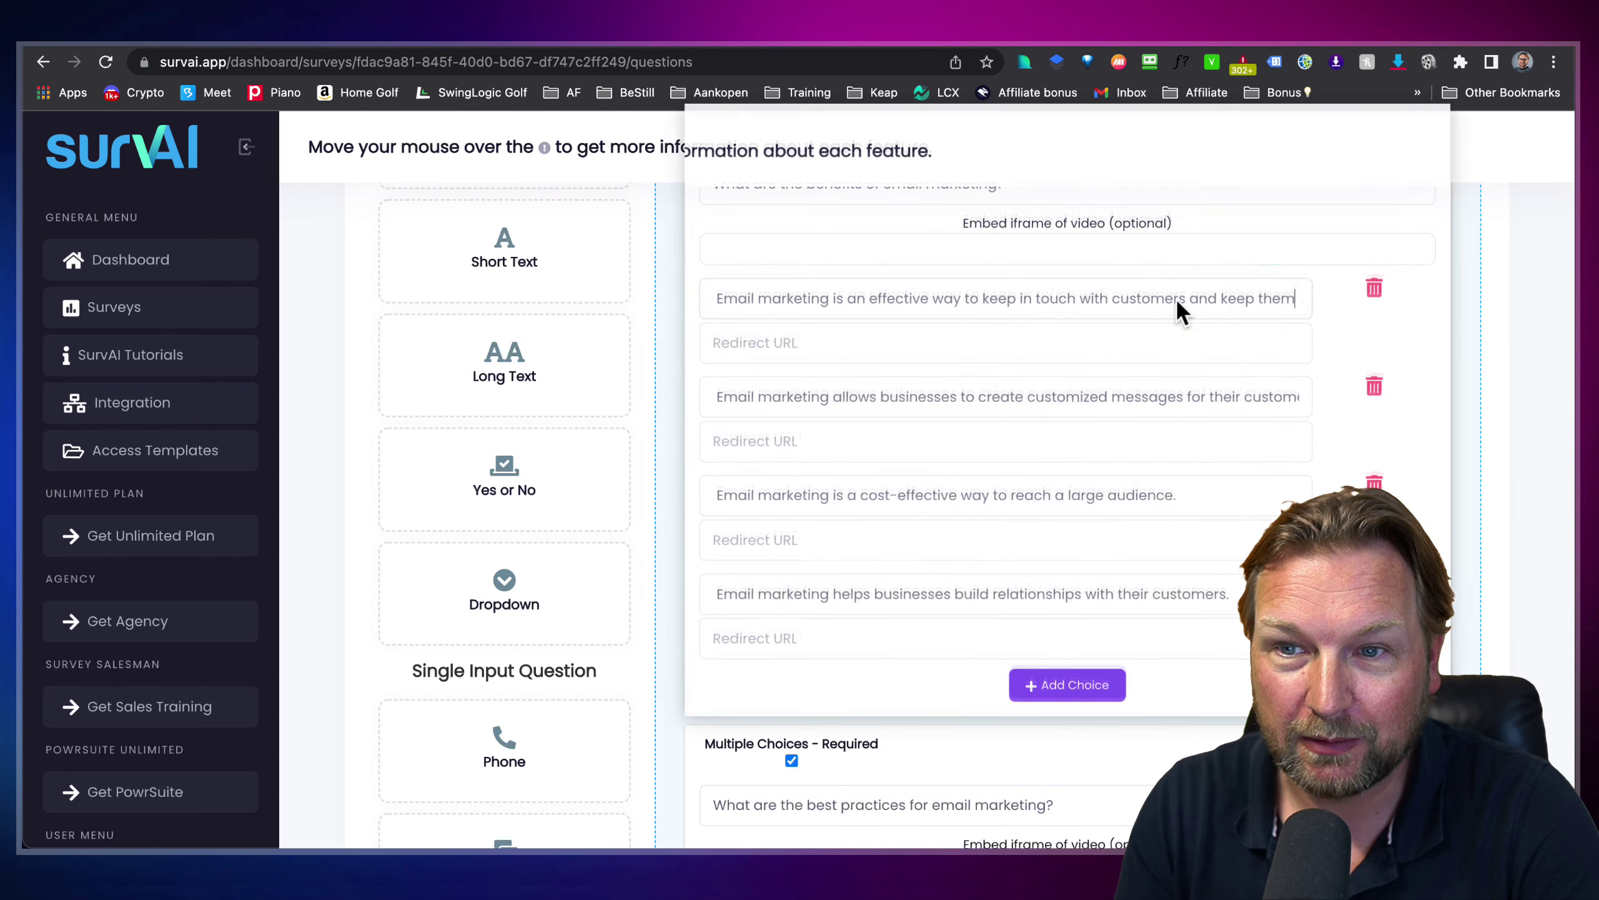
key(End)
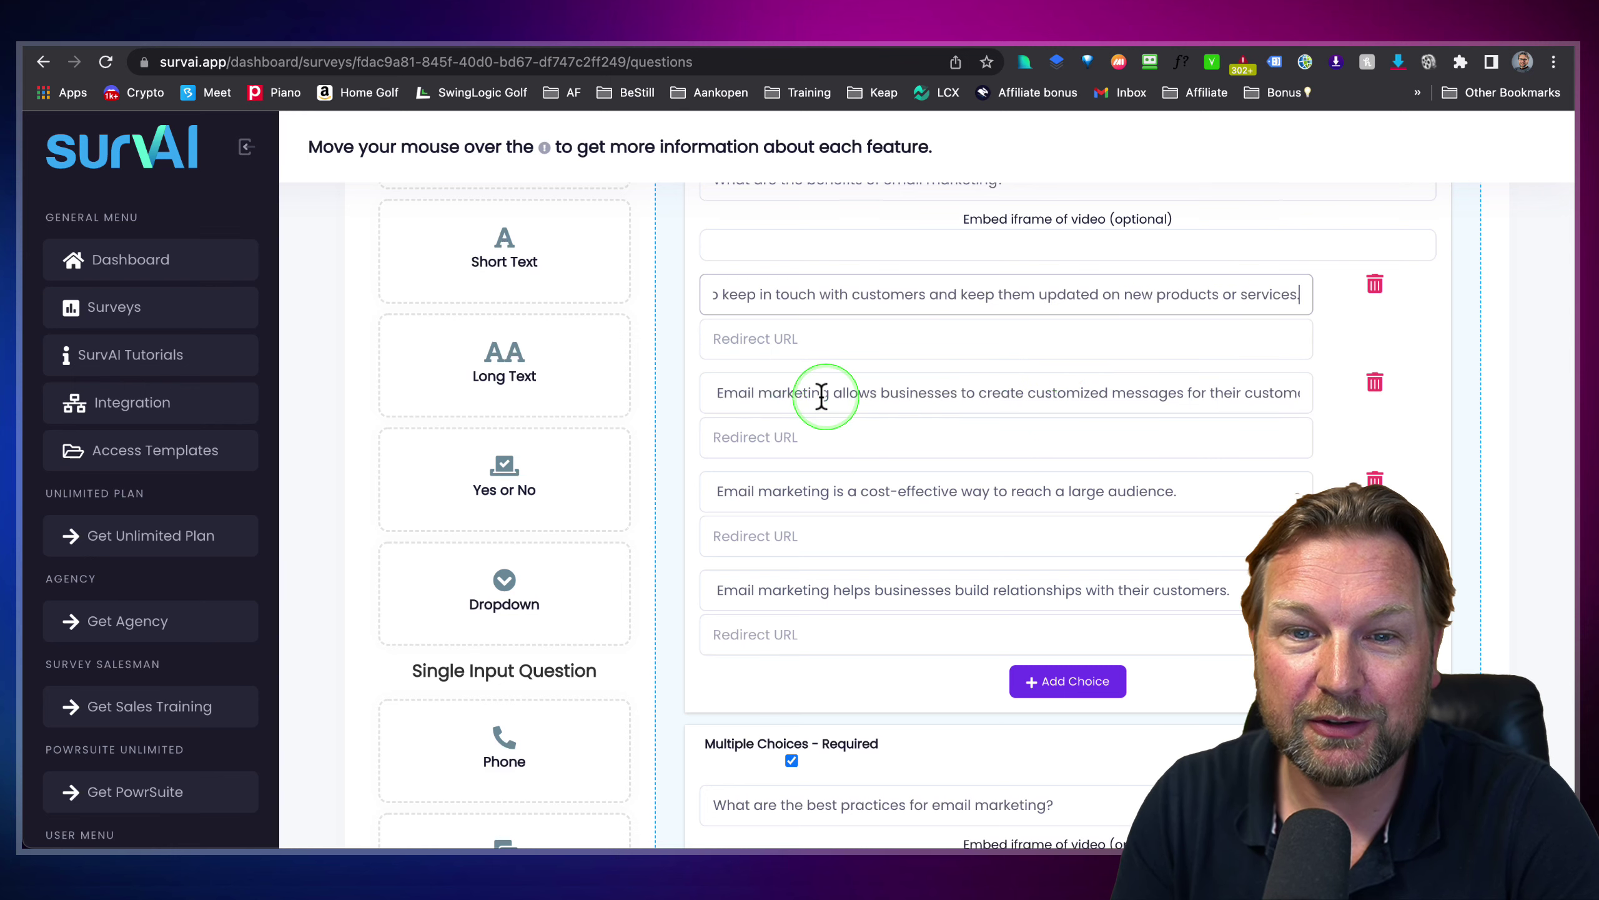
scroll(818, 409, down, 7)
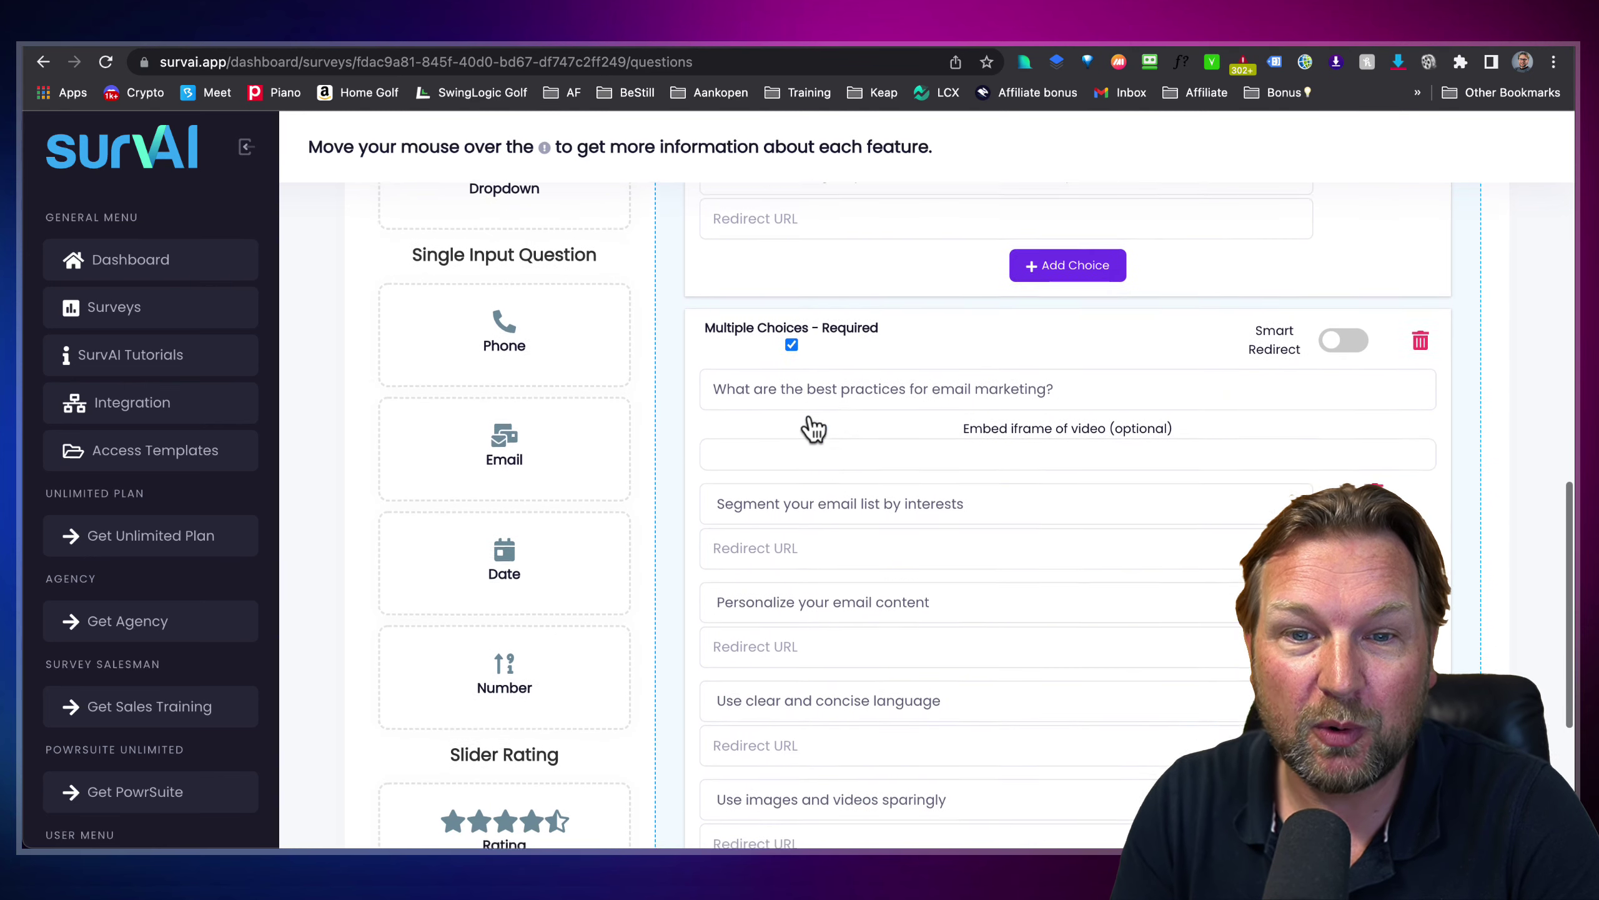
scroll(812, 428, down, 2)
click(844, 296)
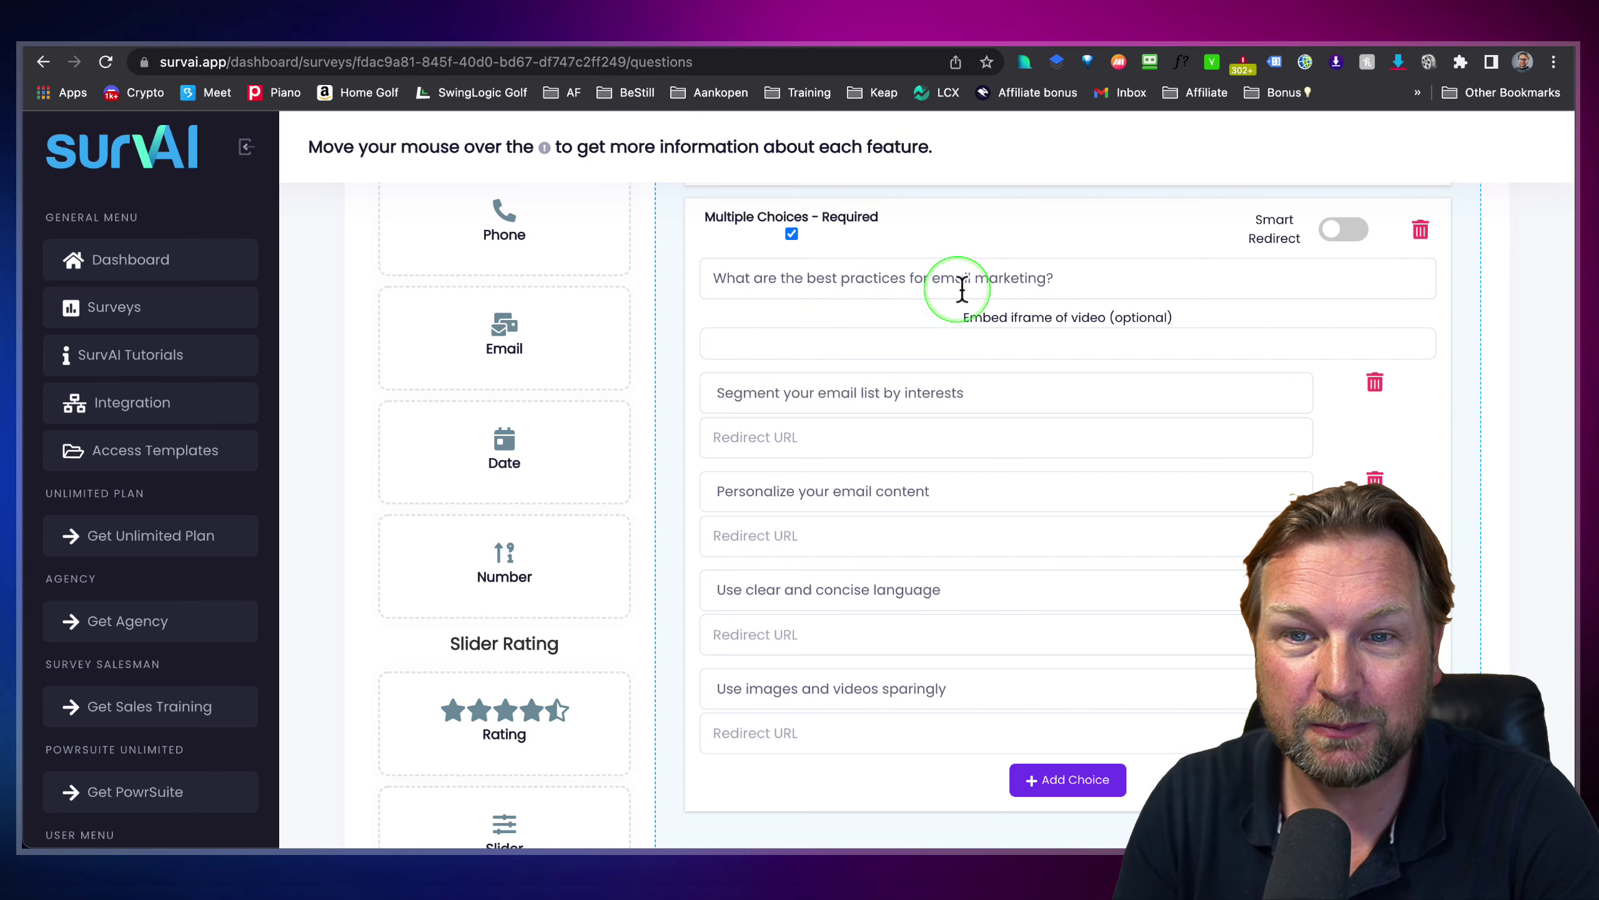
scroll(981, 298, down, 2)
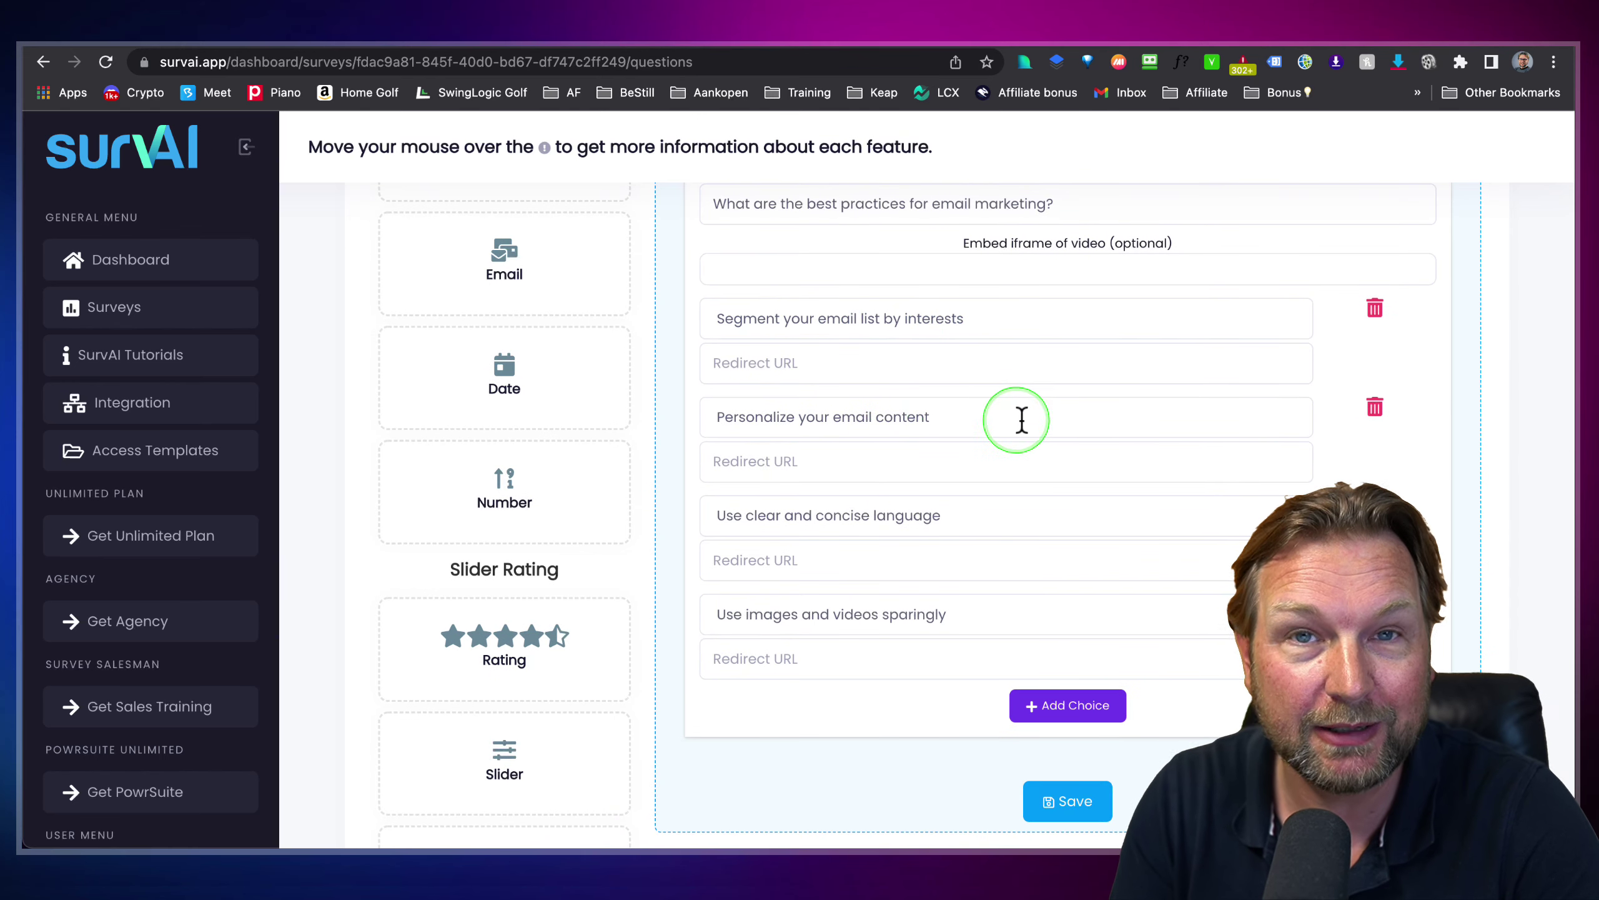
scroll(1007, 409, down, 3)
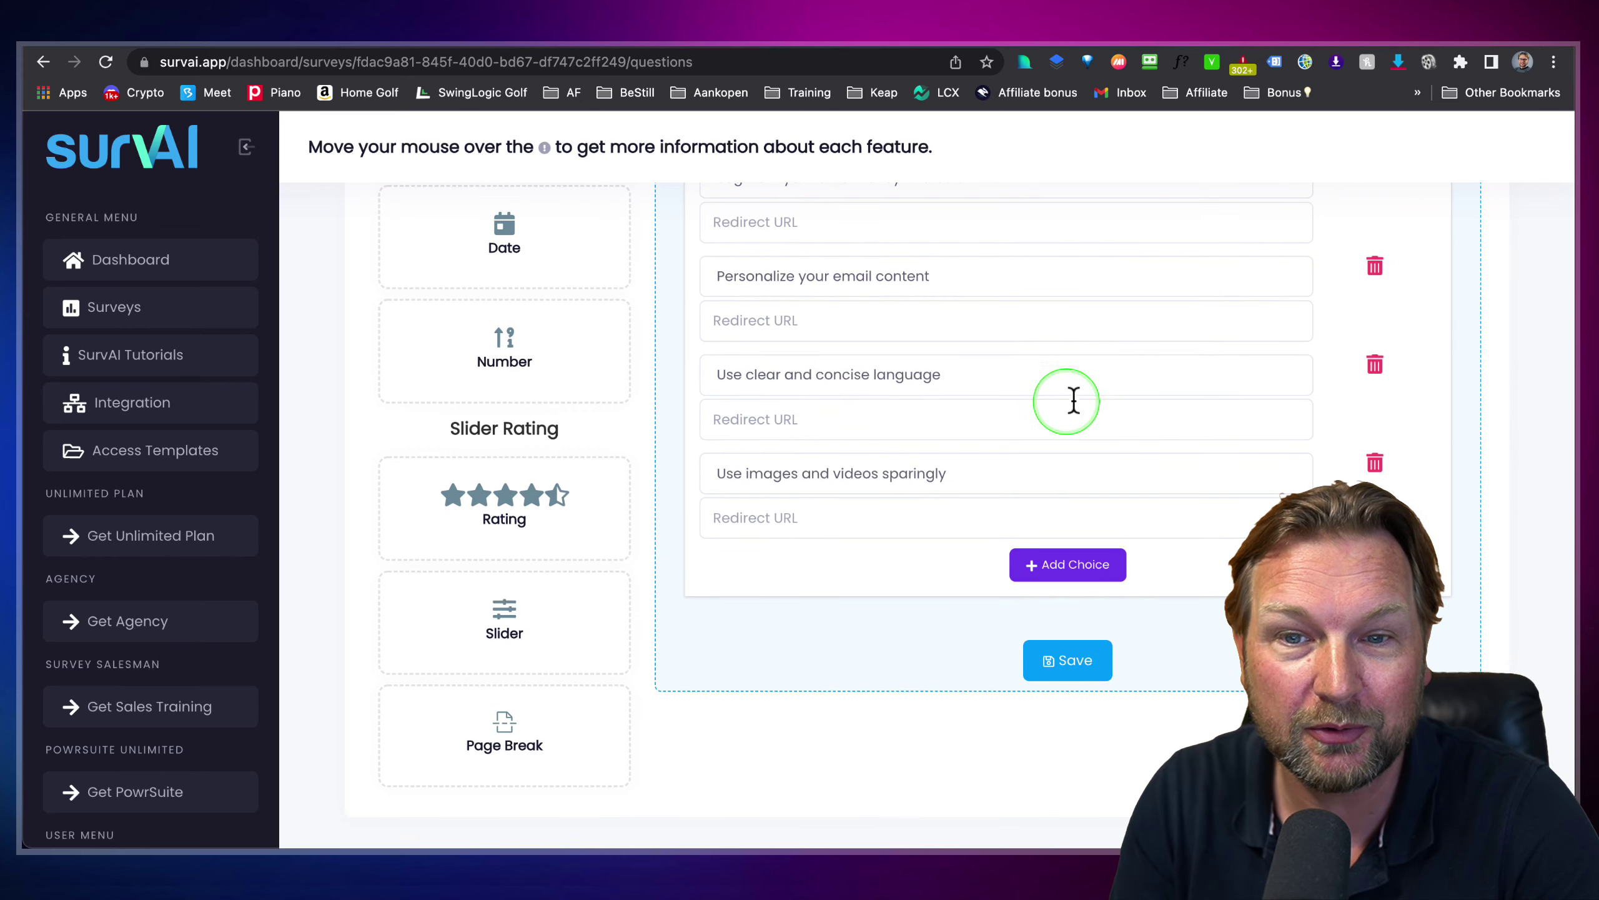
scroll(1077, 391, up, 20)
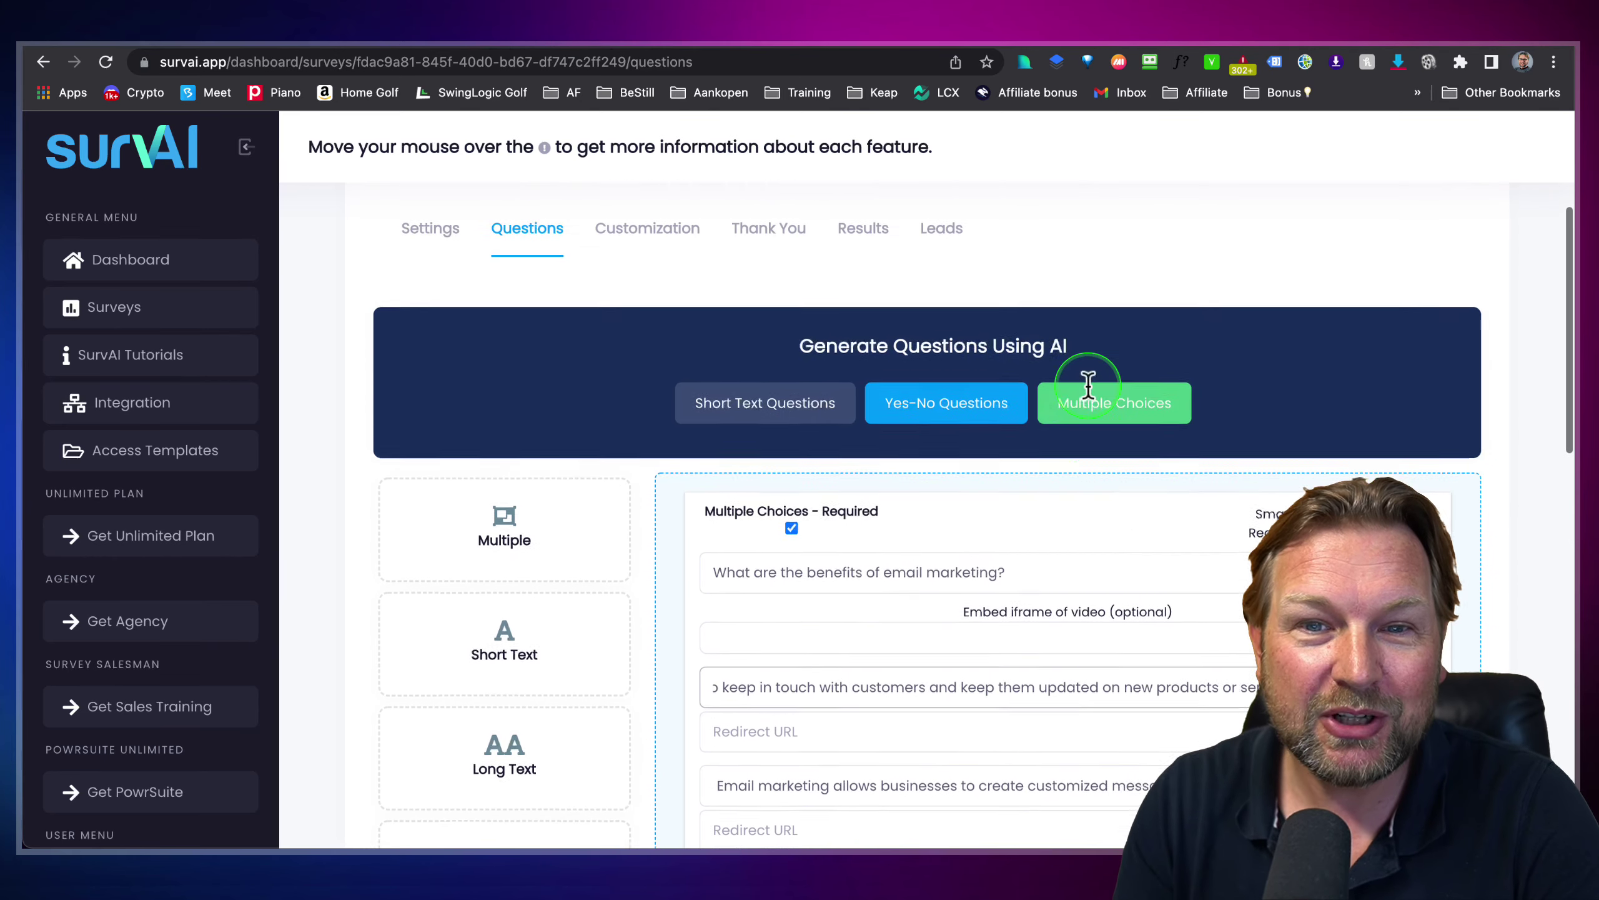
scroll(1090, 387, up, 1)
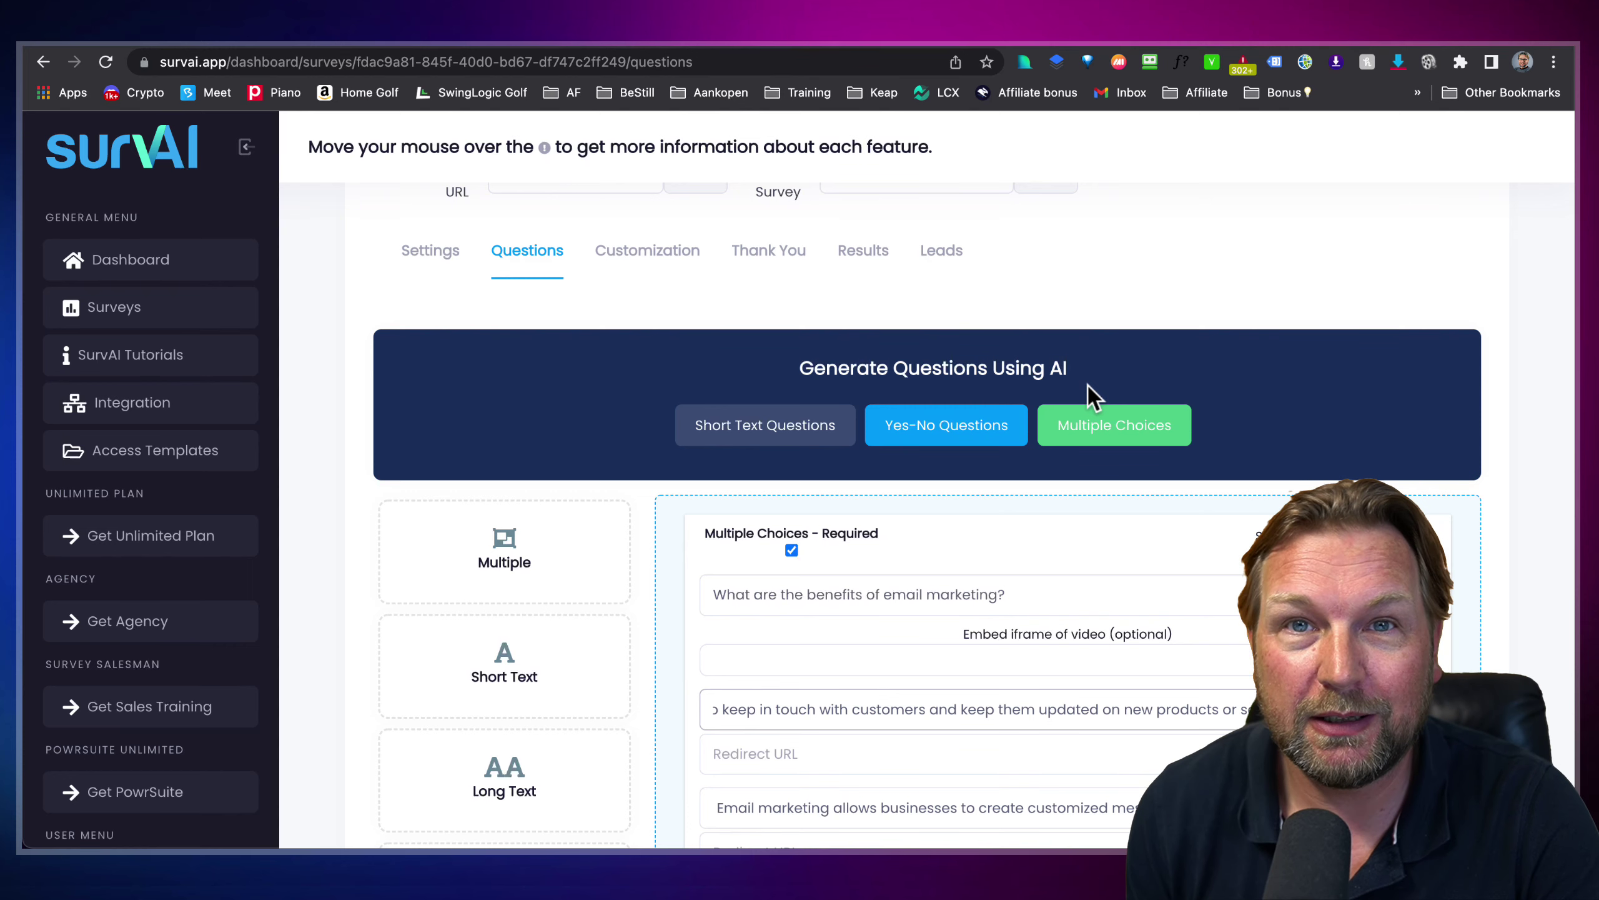
Step: Delete both generated multiple-choice questions from the survey
scroll(1297, 384, down, 3)
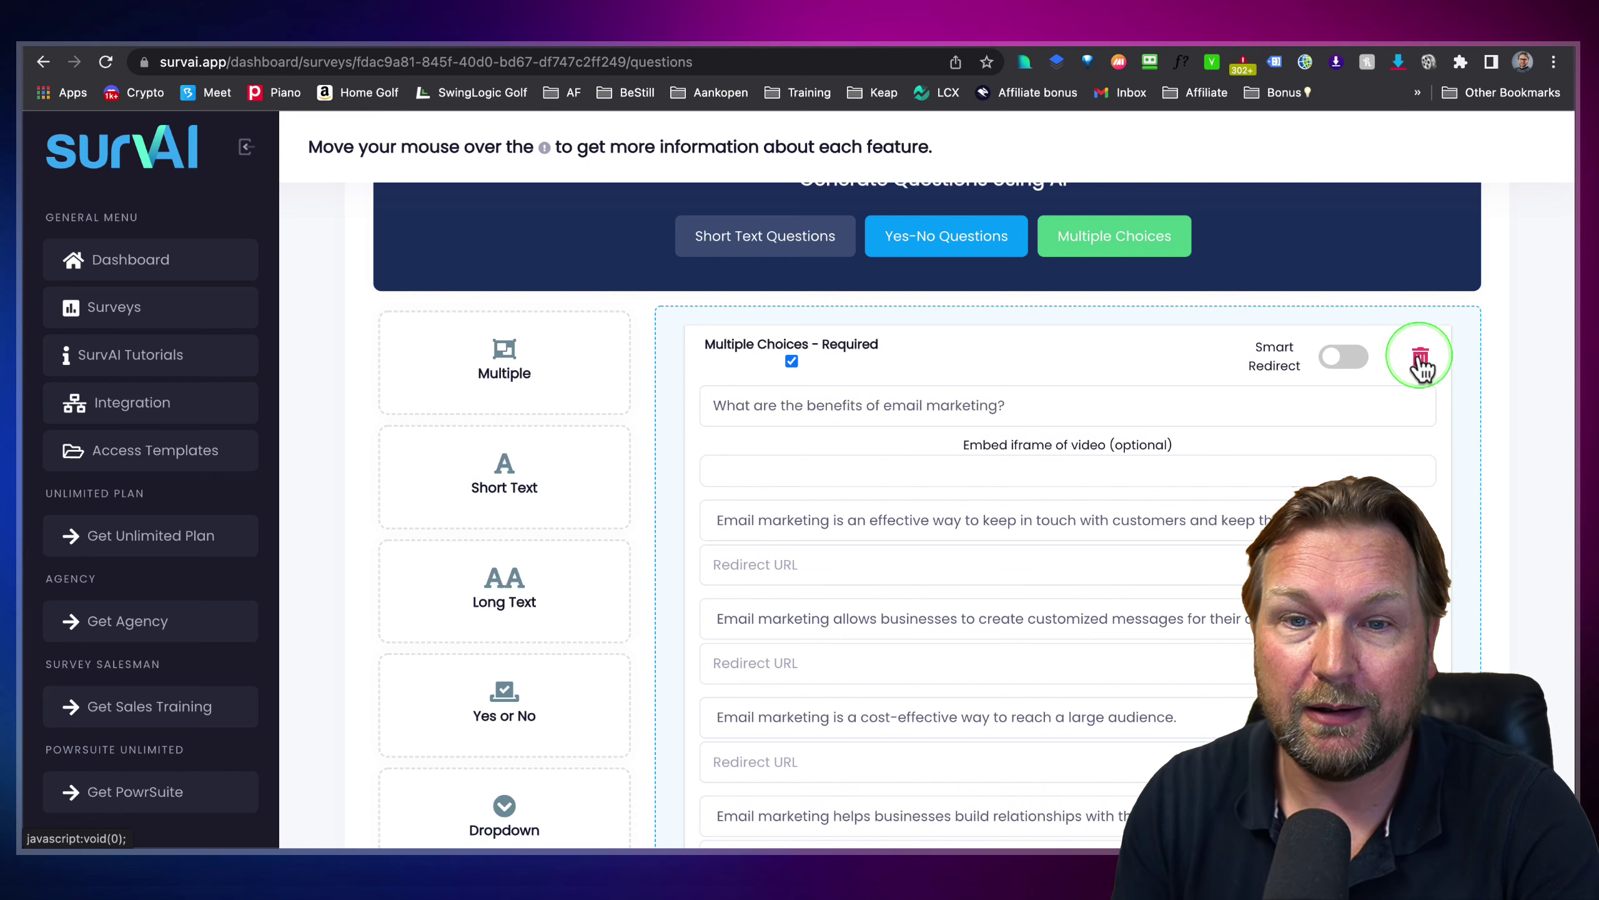
click(1422, 358)
click(1418, 361)
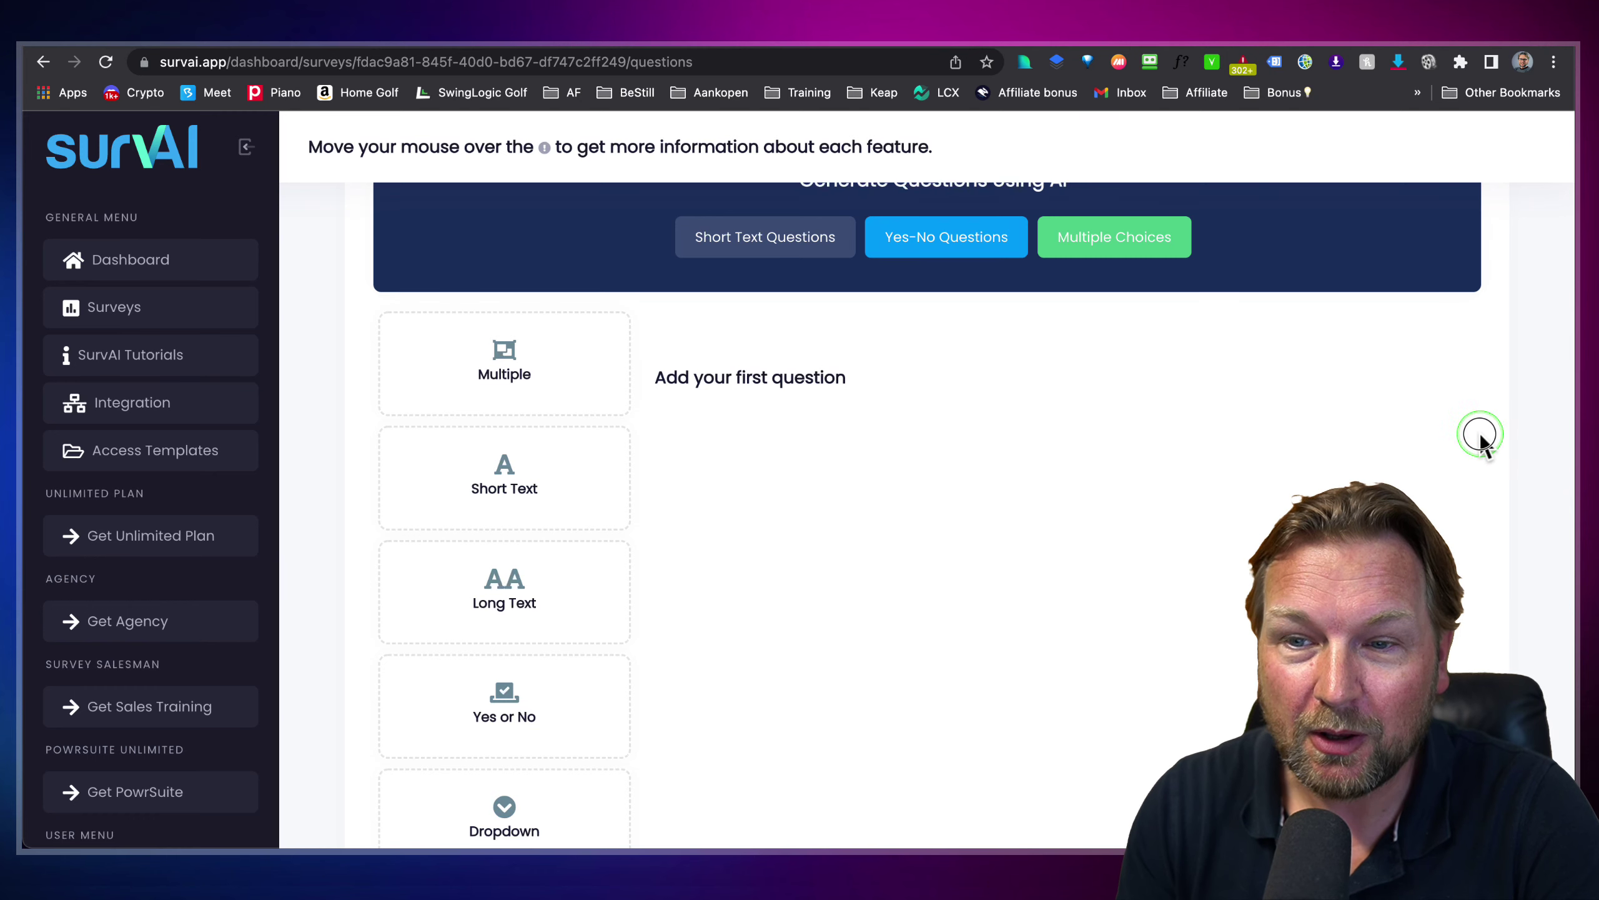
Step: Look through the question types available for building the survey manually, from Dropdown and single inputs to Rating, Slider and Page Break
scroll(563, 370, down, 2)
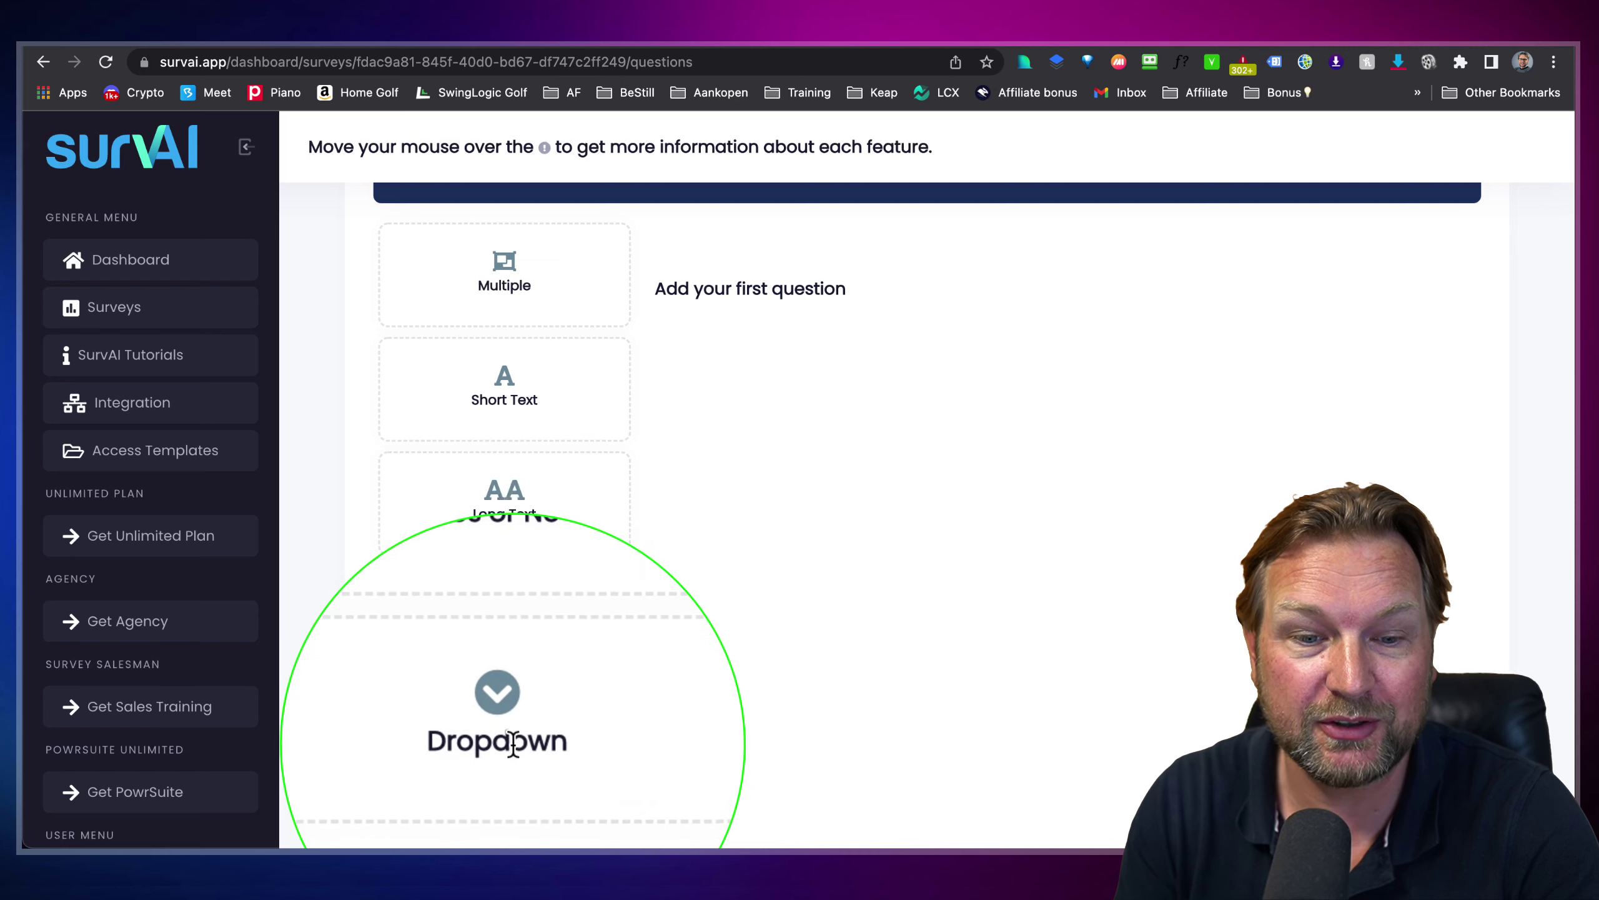
scroll(513, 737, down, 6)
scroll(517, 730, down, 2)
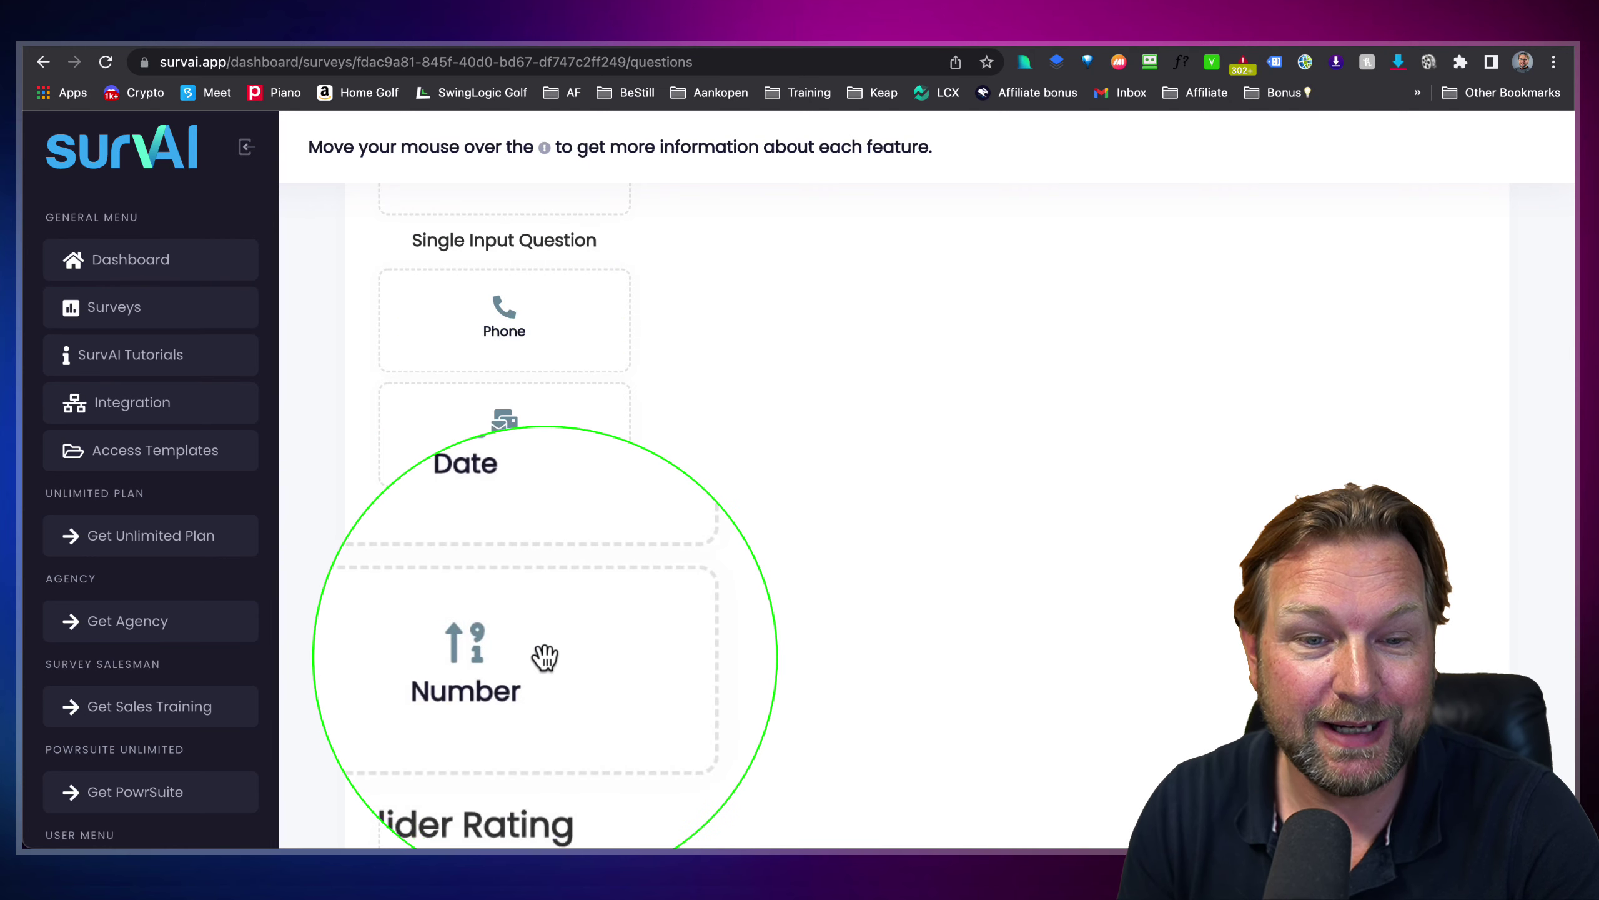
scroll(505, 696, down, 5)
scroll(505, 567, down, 1)
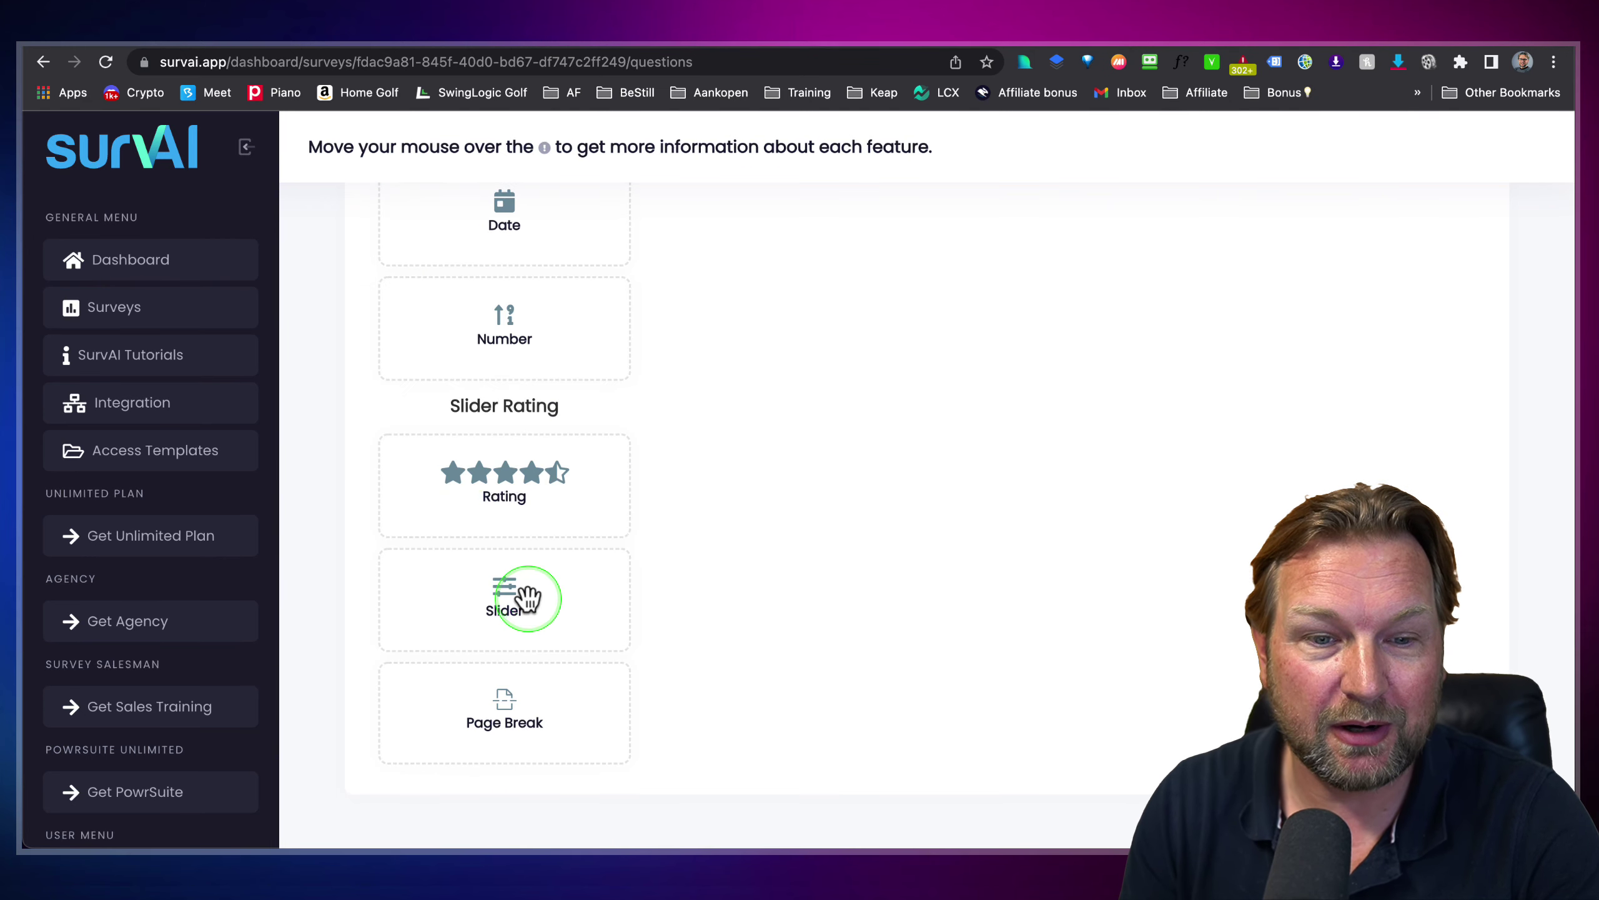
scroll(518, 679, down, 1)
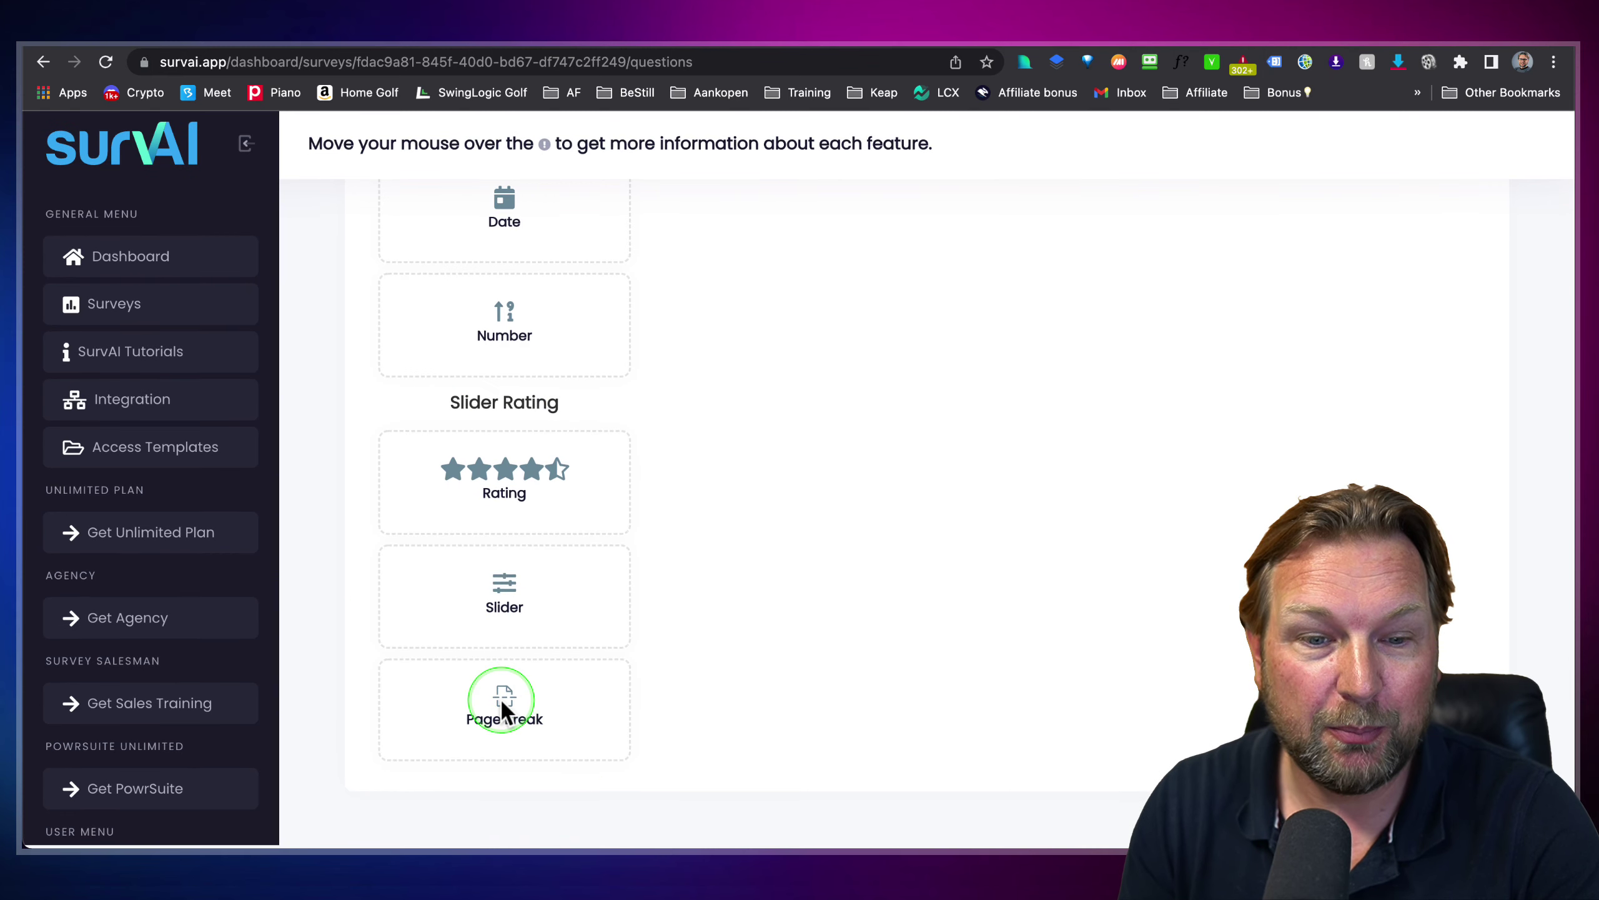
scroll(501, 708, up, 1)
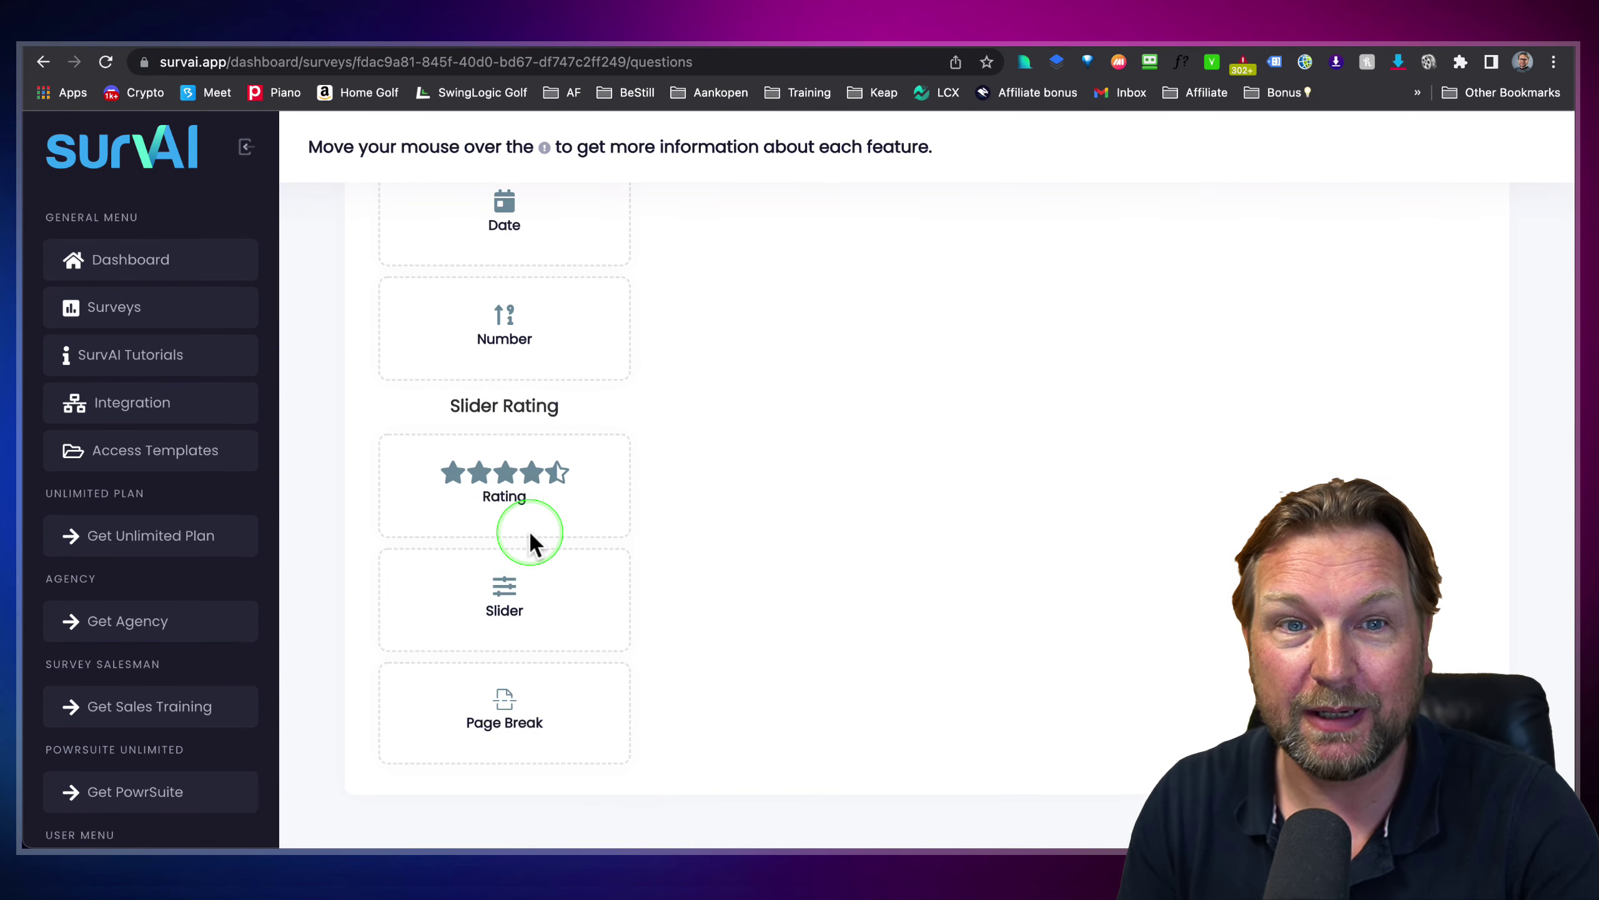
scroll(528, 530, up, 10)
Step: Switch to the live survey demo page, restart the survey, and answer Yes to "Are you an online marketer?"
click(658, 46)
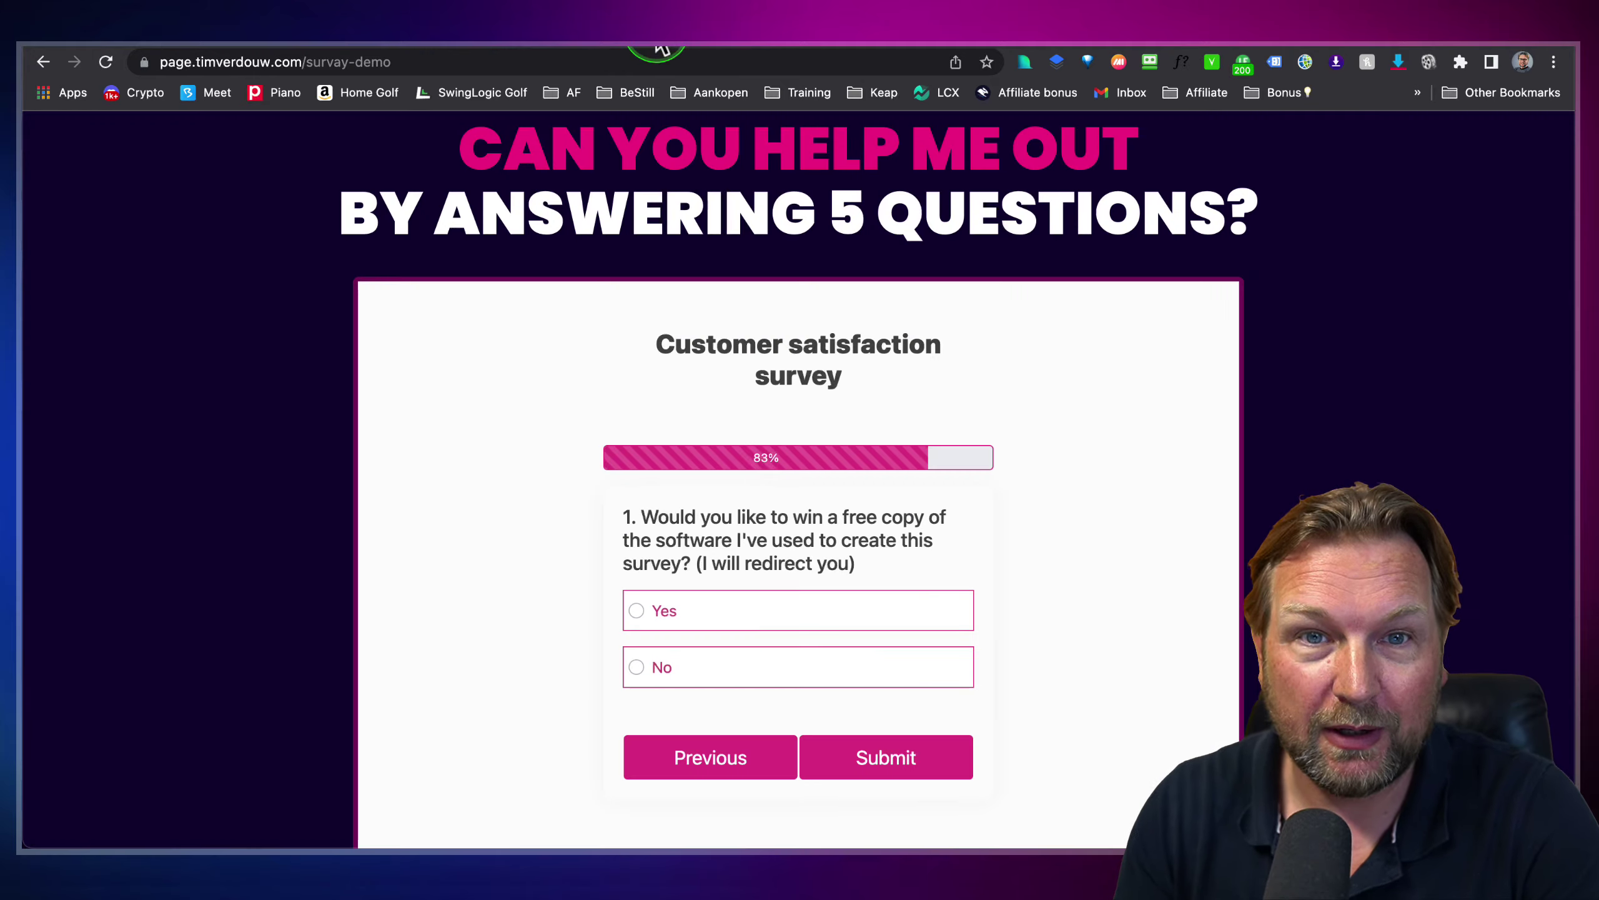
key(super+r)
click(699, 170)
click(264, 397)
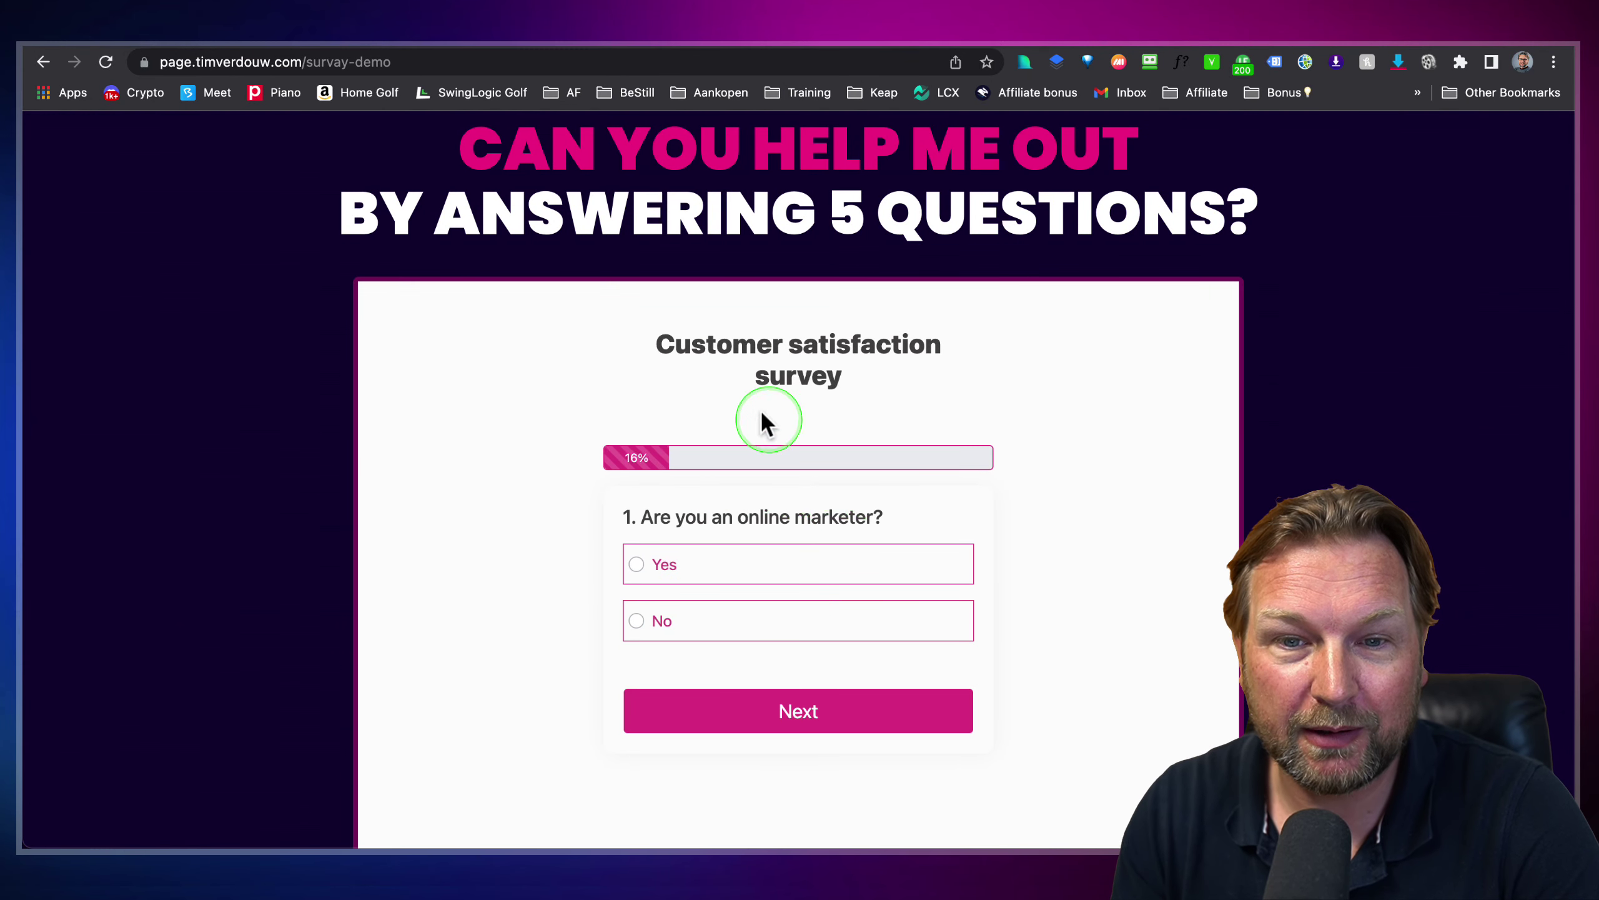
click(725, 573)
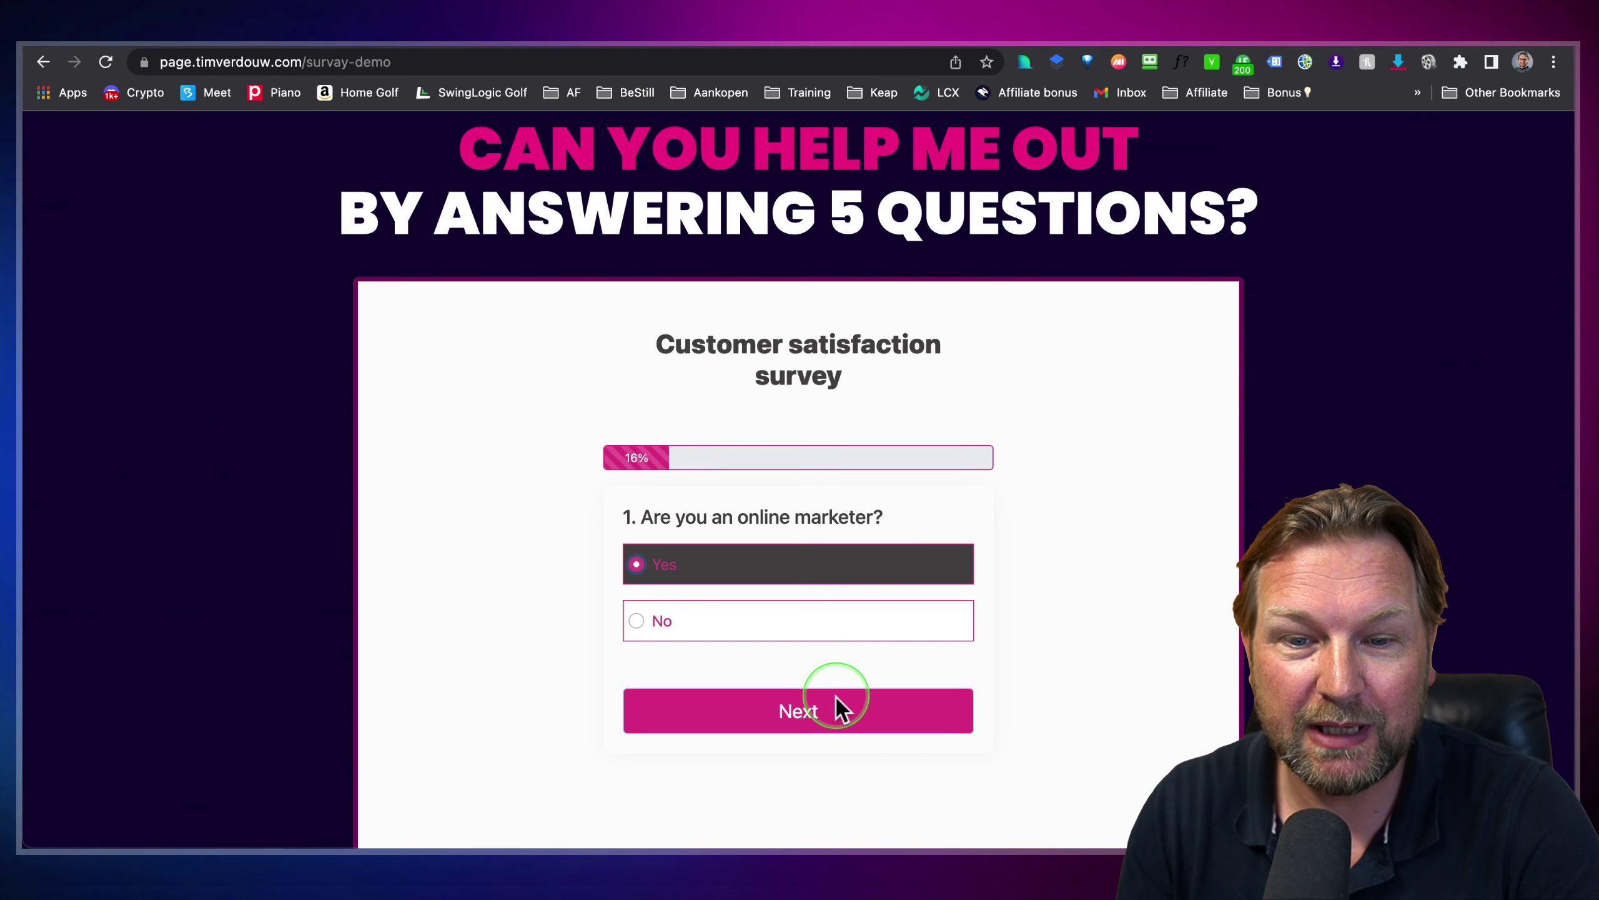
click(830, 709)
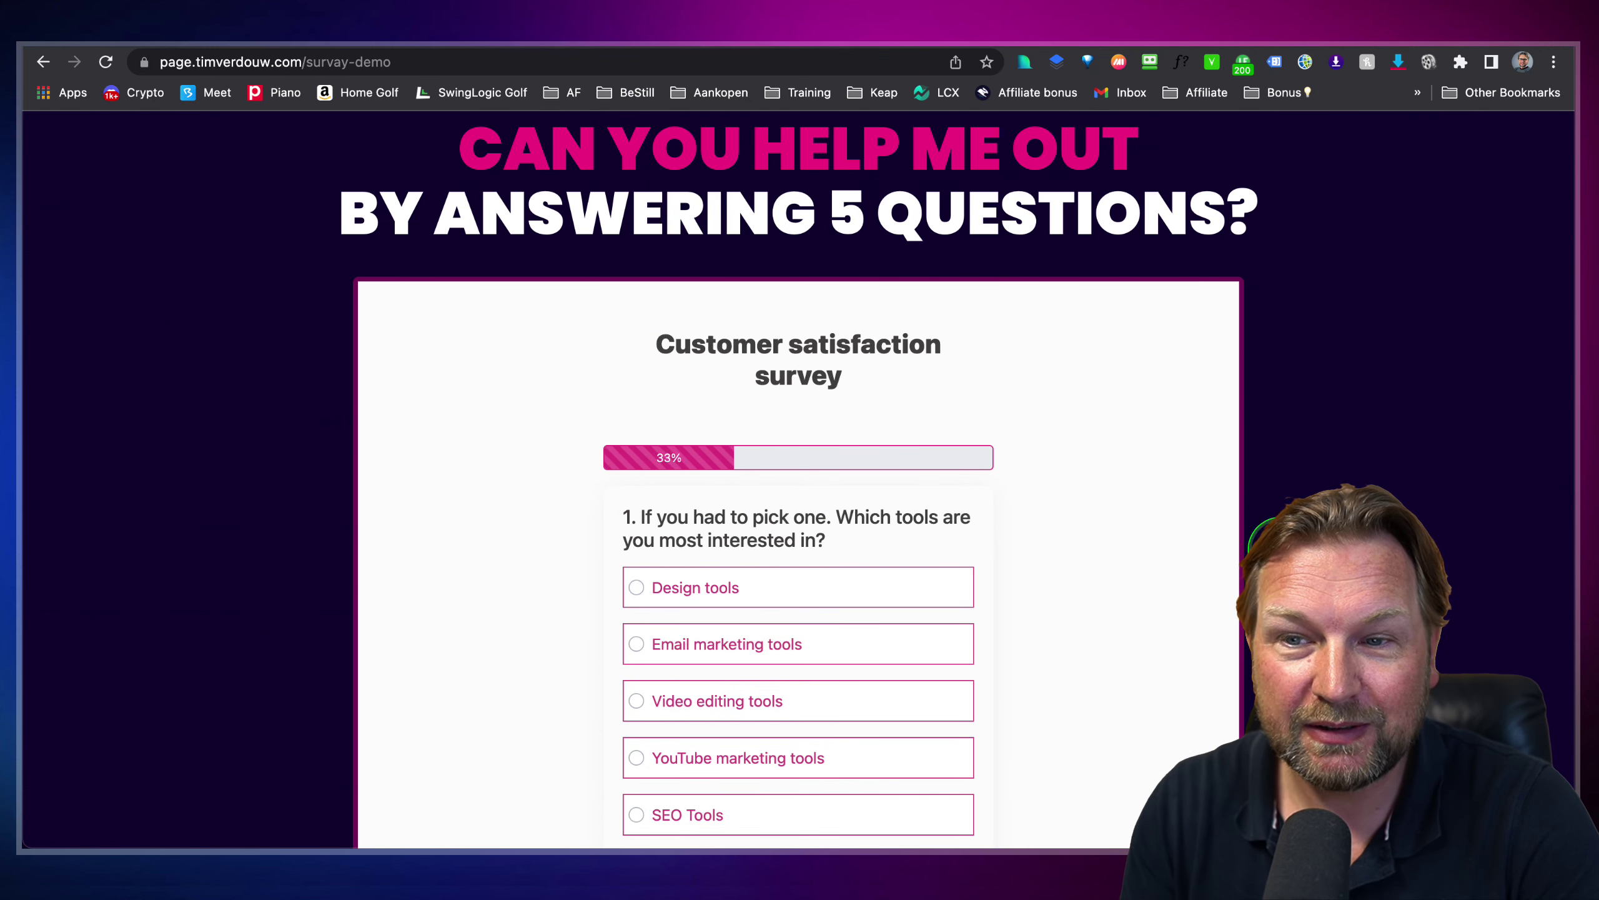
Step: Answer the demo survey's question about the most interesting tools with "Video editing tools" and advance to the following question
scroll(1061, 652, down, 2)
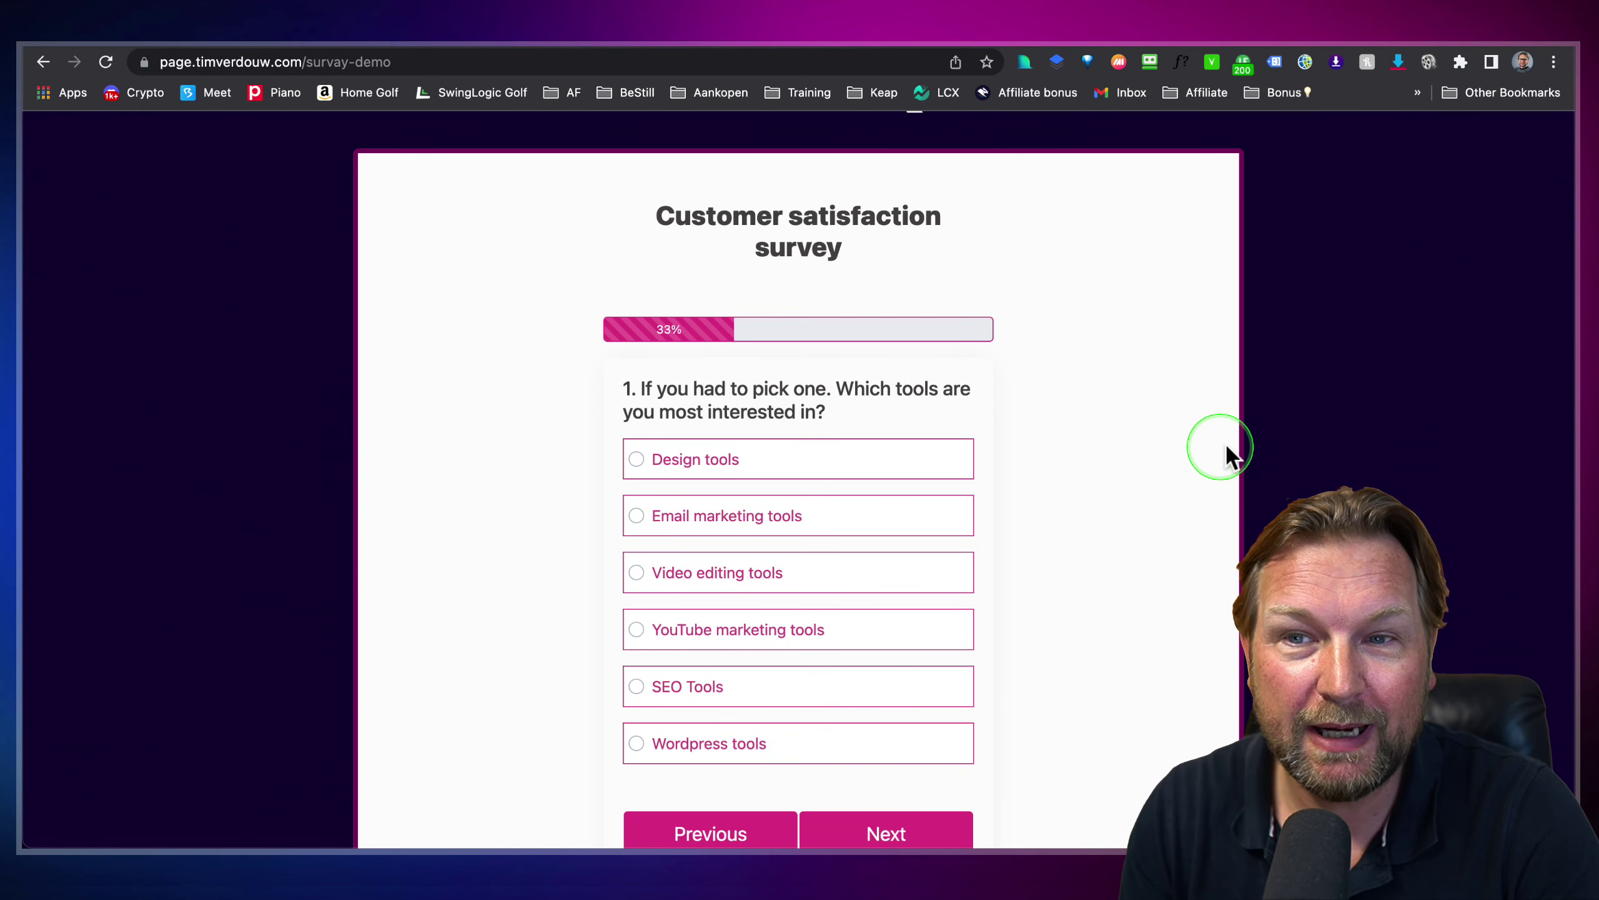
scroll(1303, 434, down, 2)
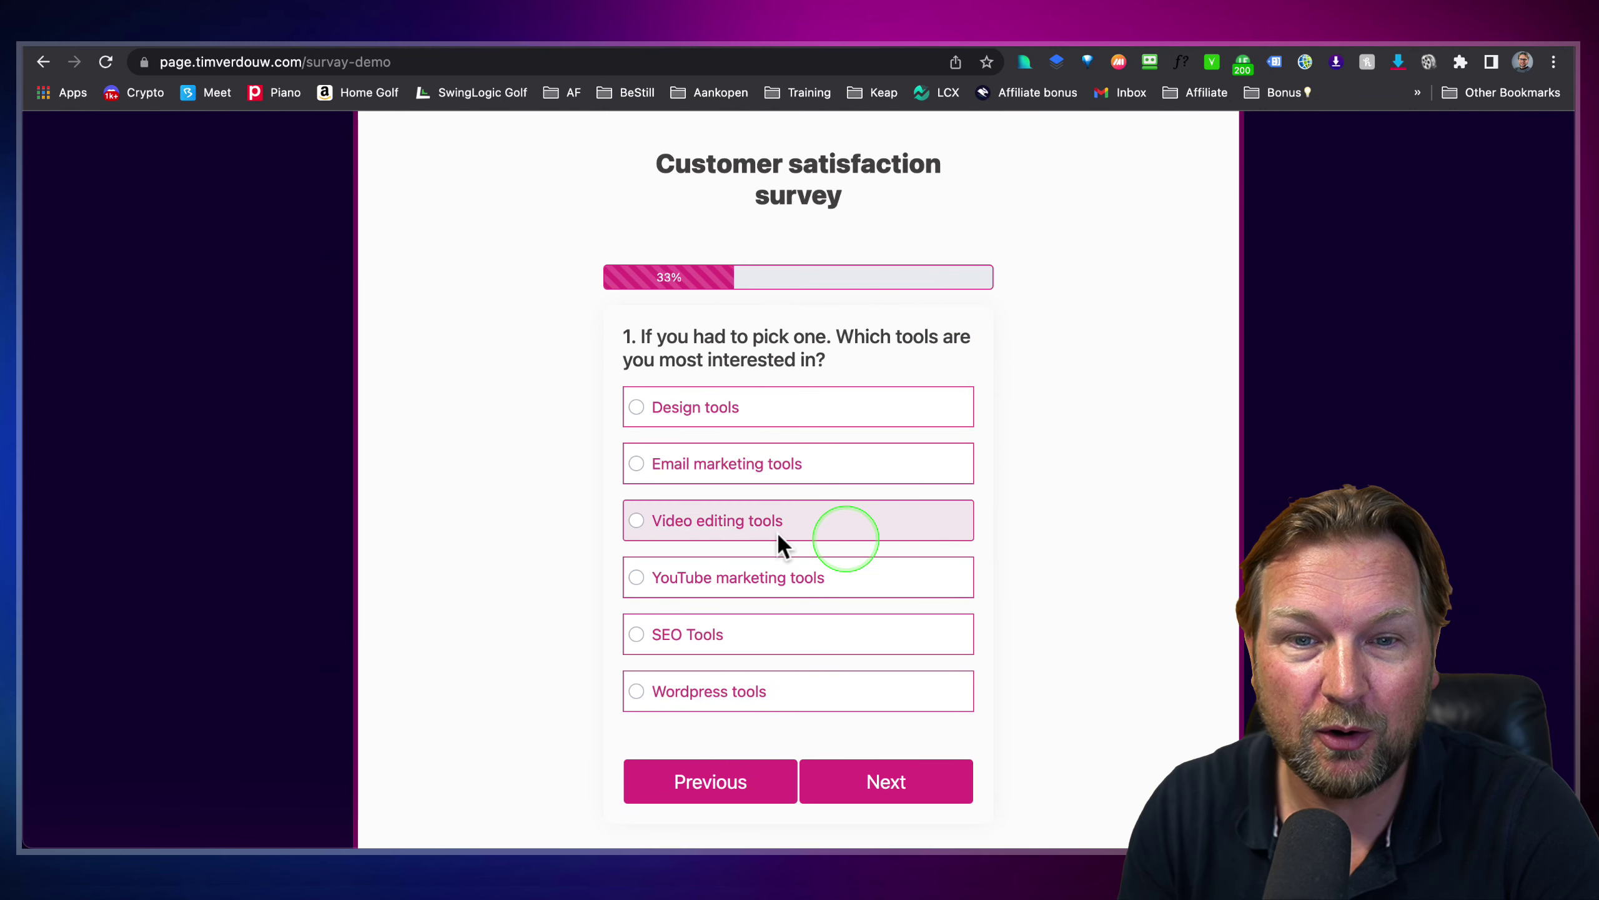
click(797, 532)
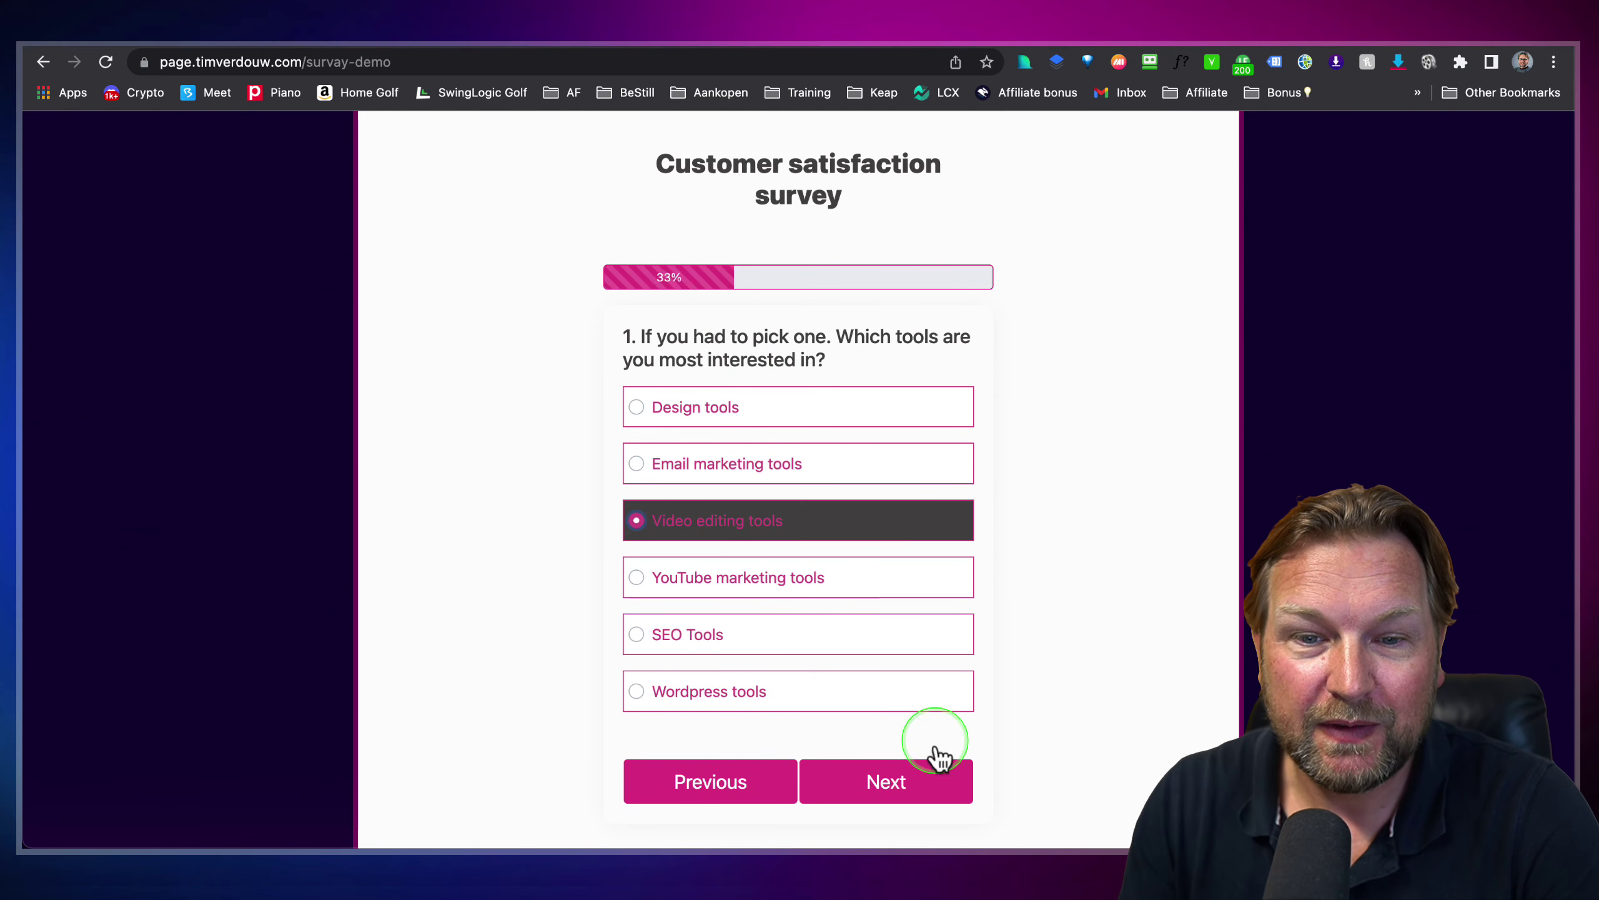
click(911, 795)
scroll(1099, 504, up, 2)
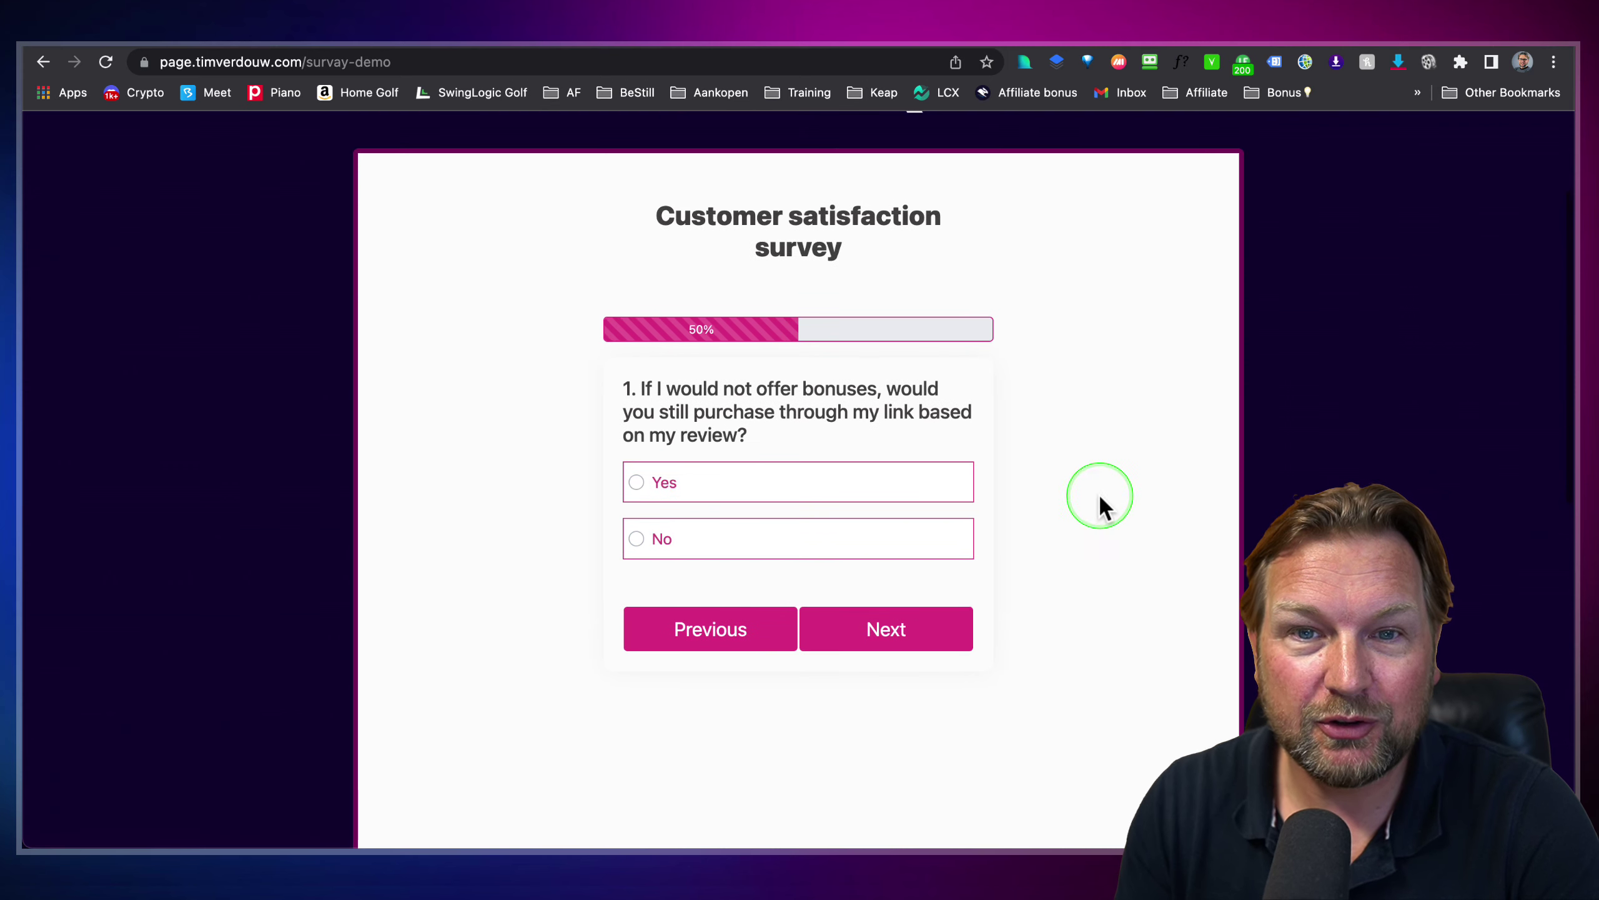
Step: Return to the SurvAI question editor and add a yes-no question titled "Are you an online marketer"
click(499, 50)
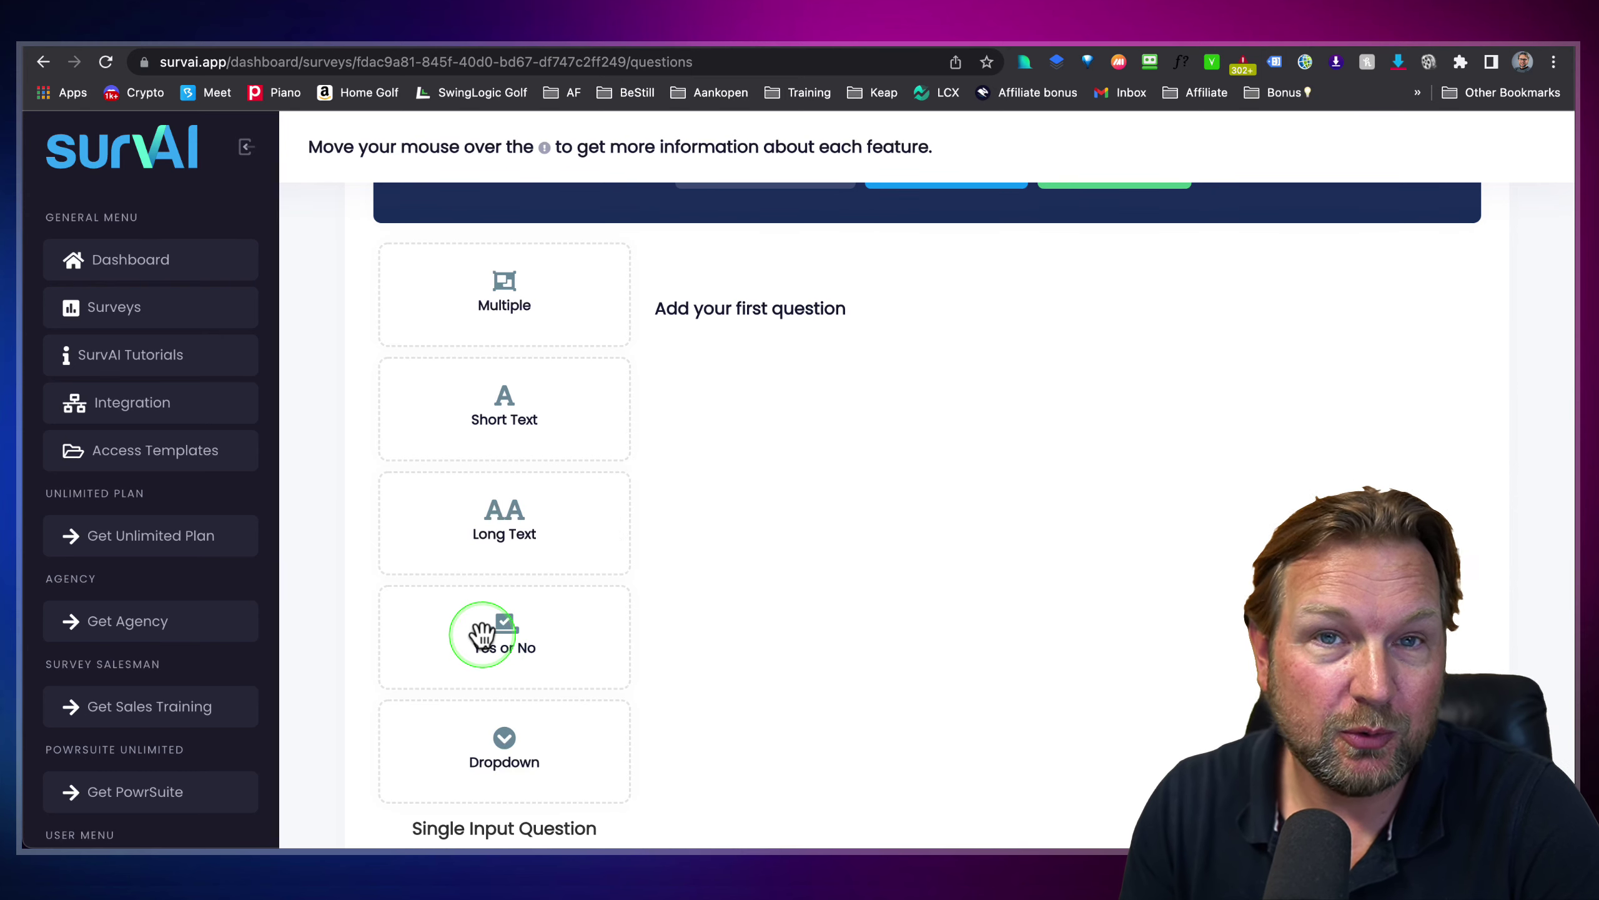
drag(482, 627, 893, 382)
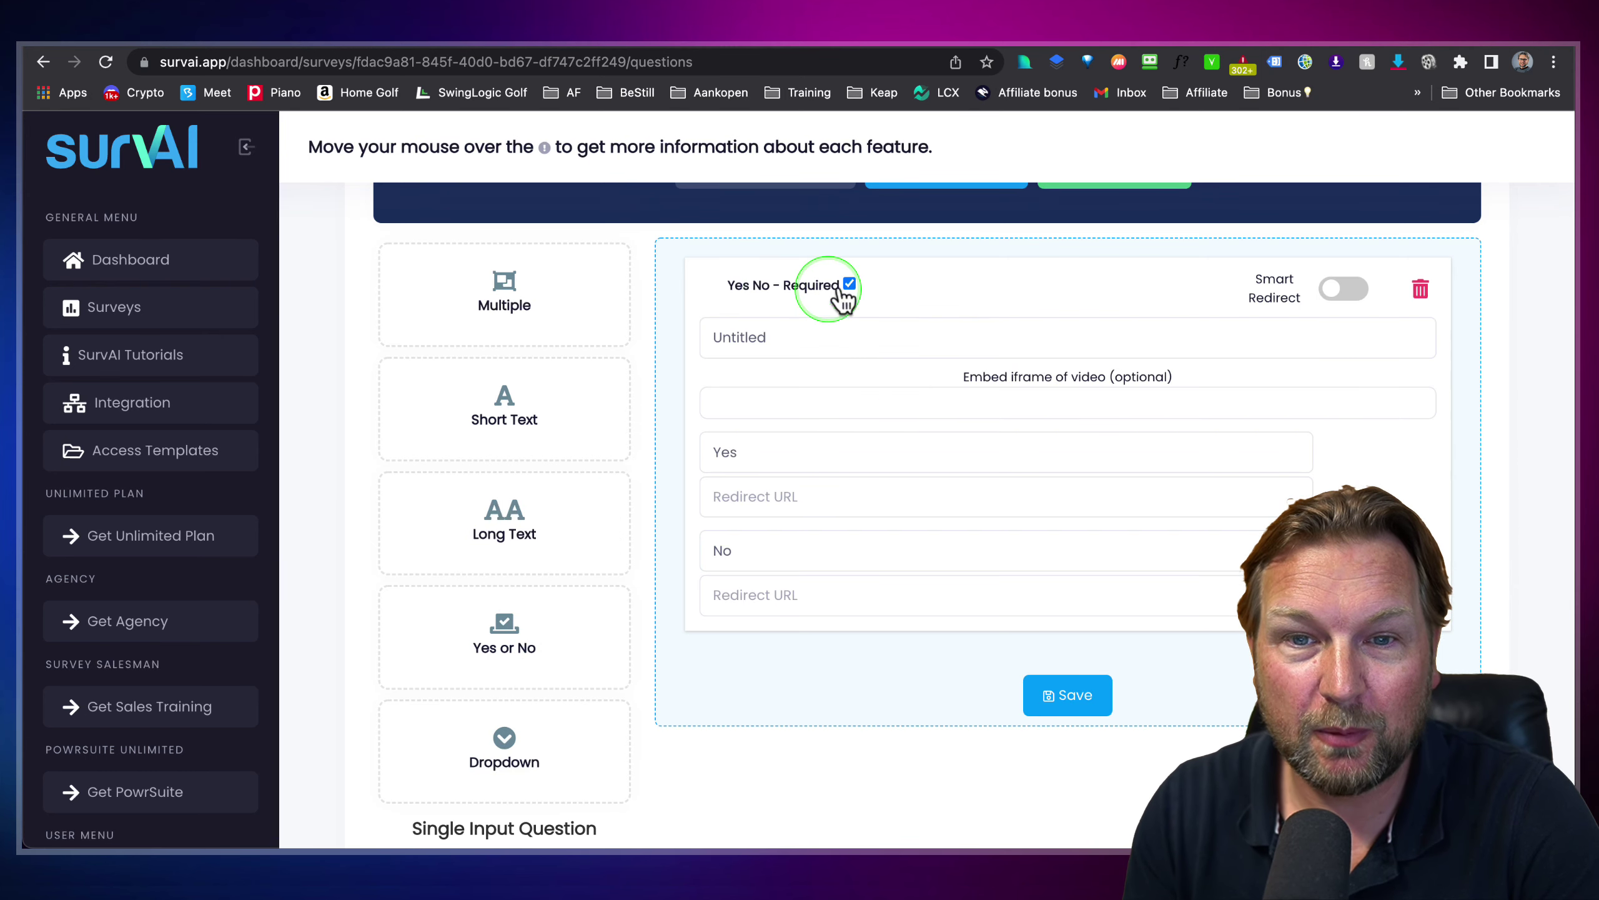
scroll(834, 322, up, 2)
scroll(831, 318, down, 1)
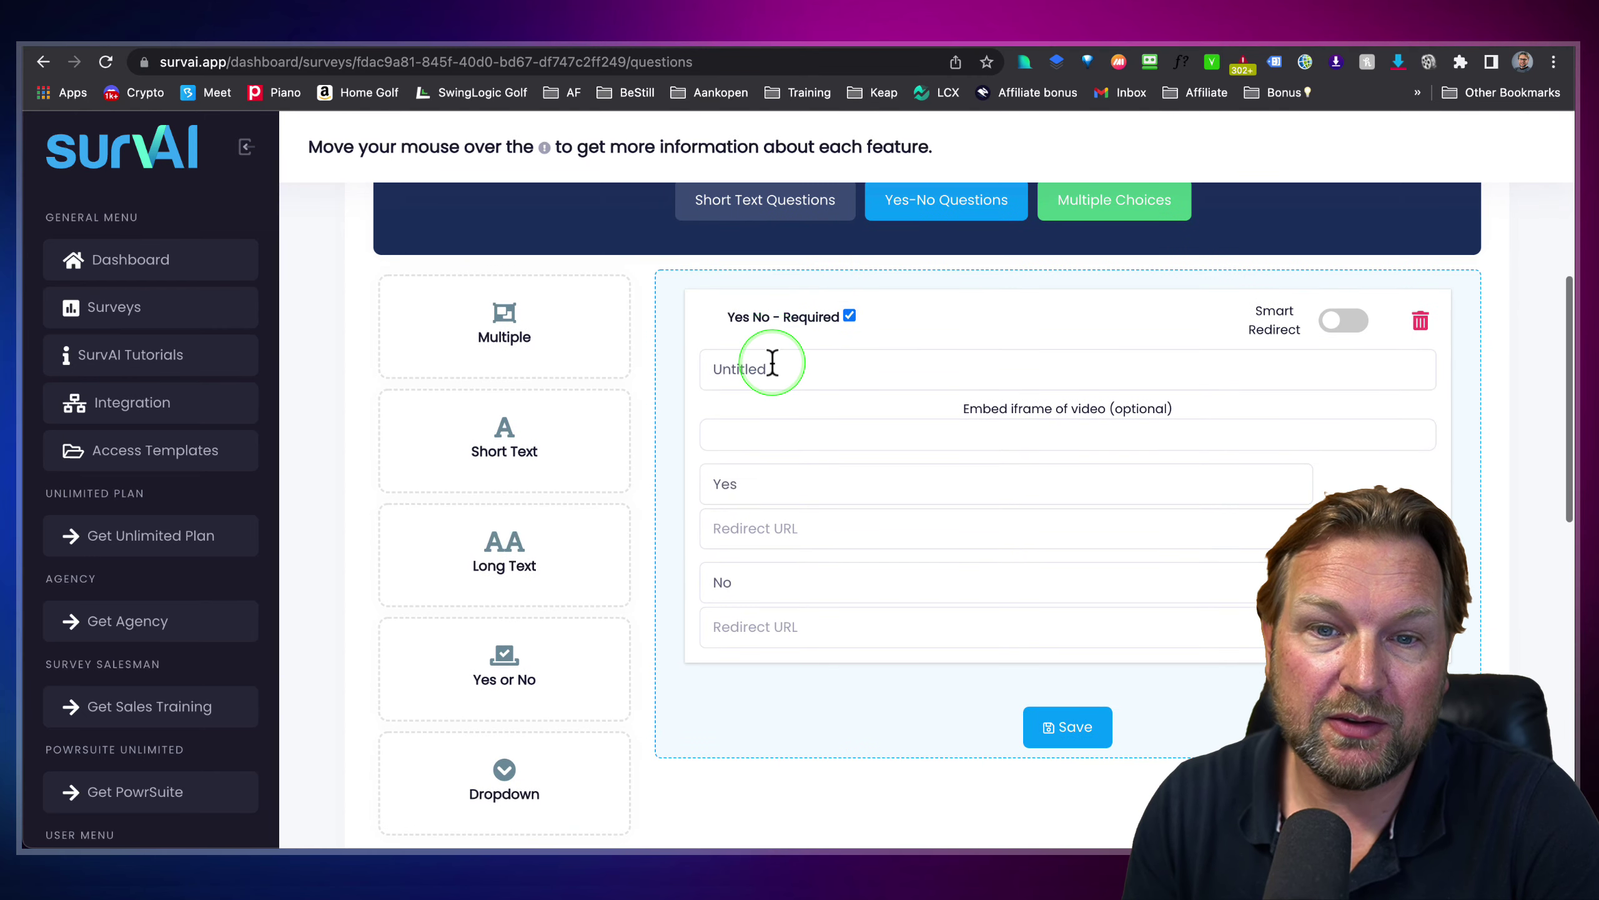
double_click(773, 362)
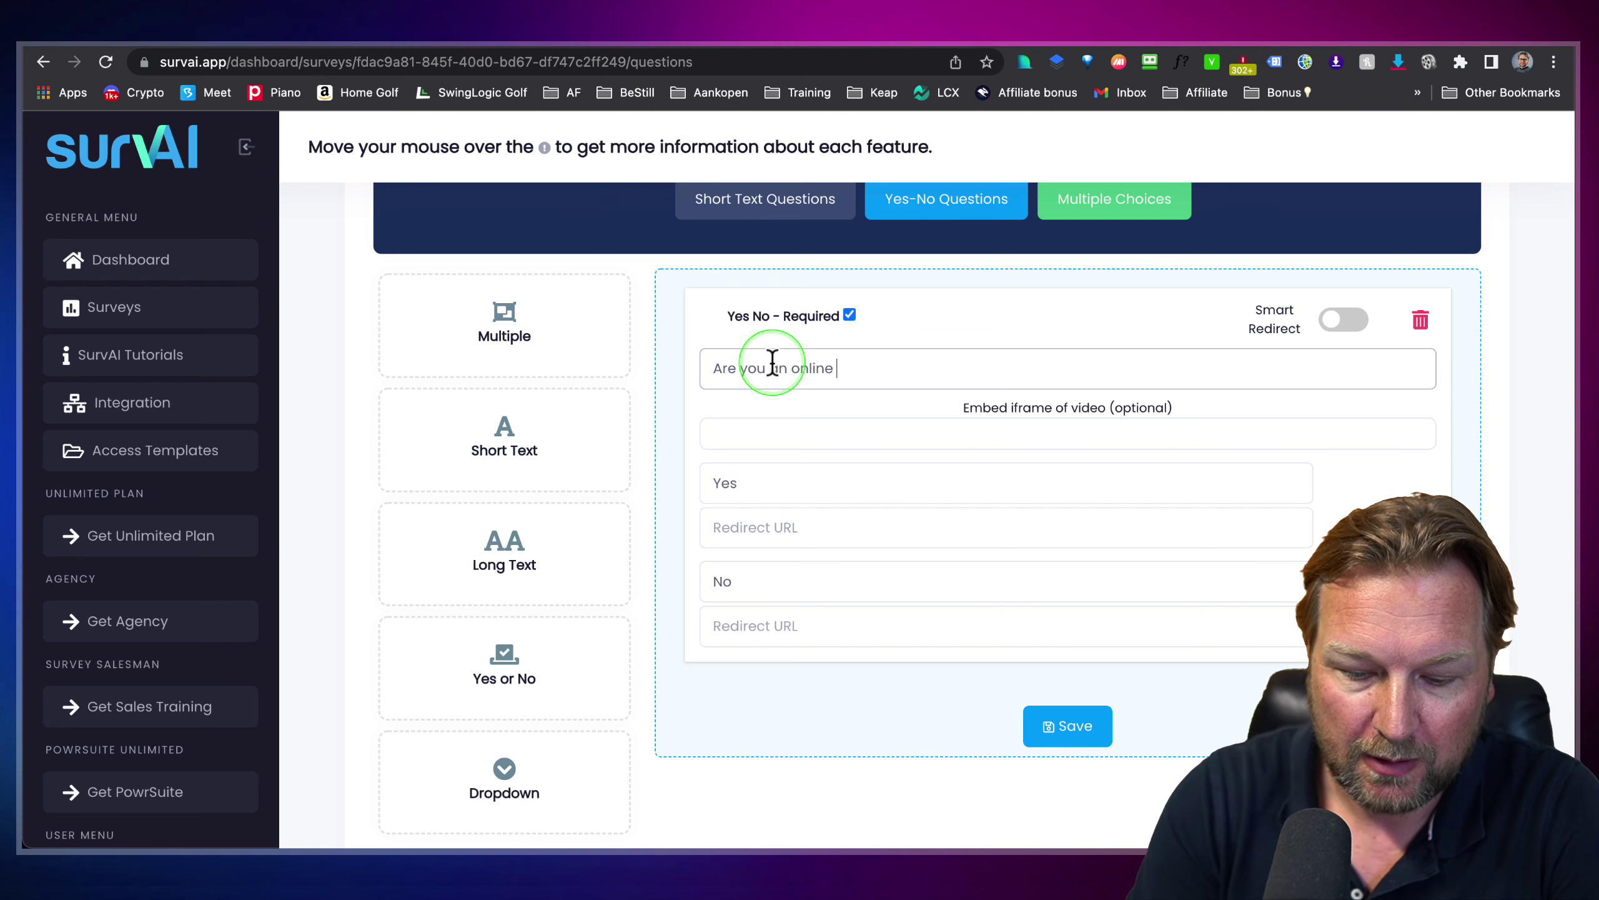
key(Tab)
key(Tab)
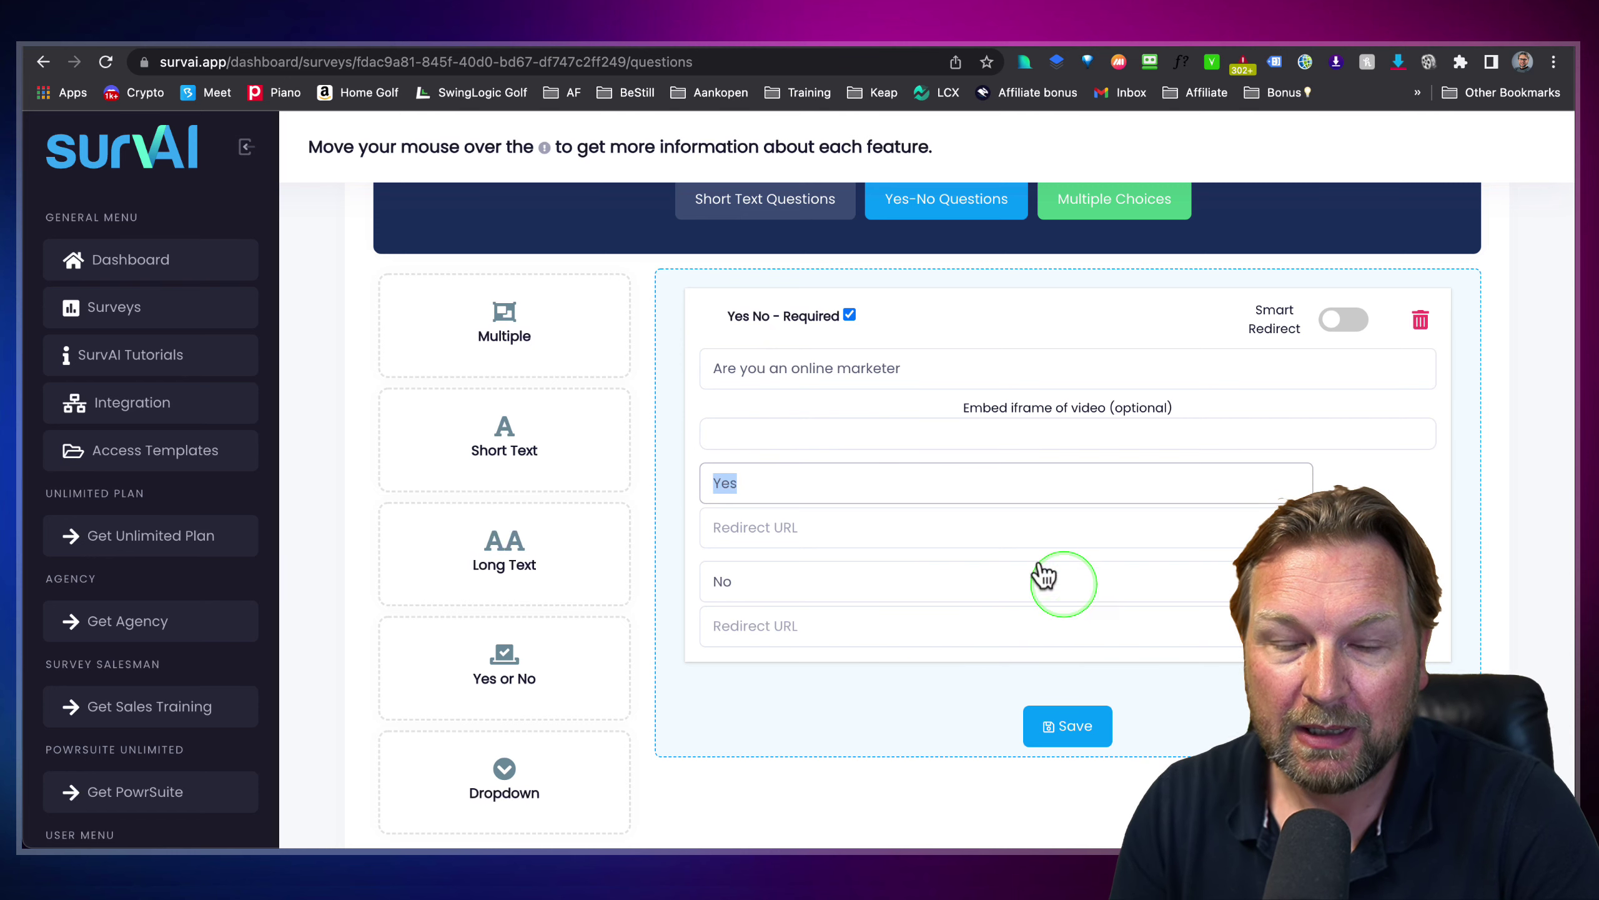
Step: Add a second yes-no question below the first and title it "Are younterested in Email Marketing?"
scroll(903, 642, down, 3)
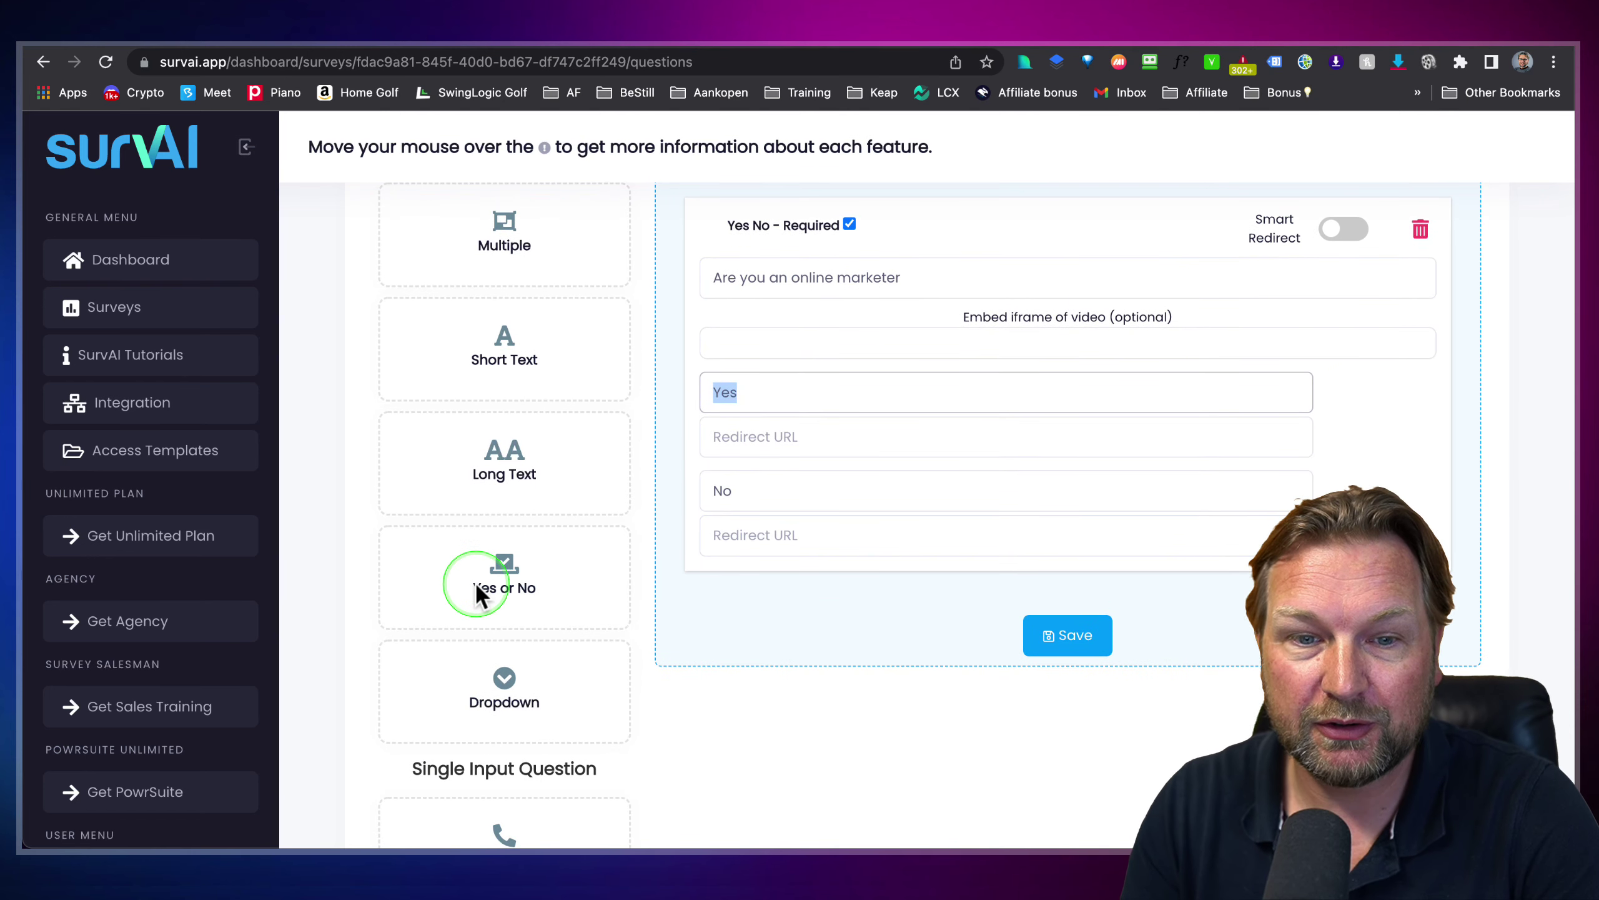
drag(488, 577, 871, 482)
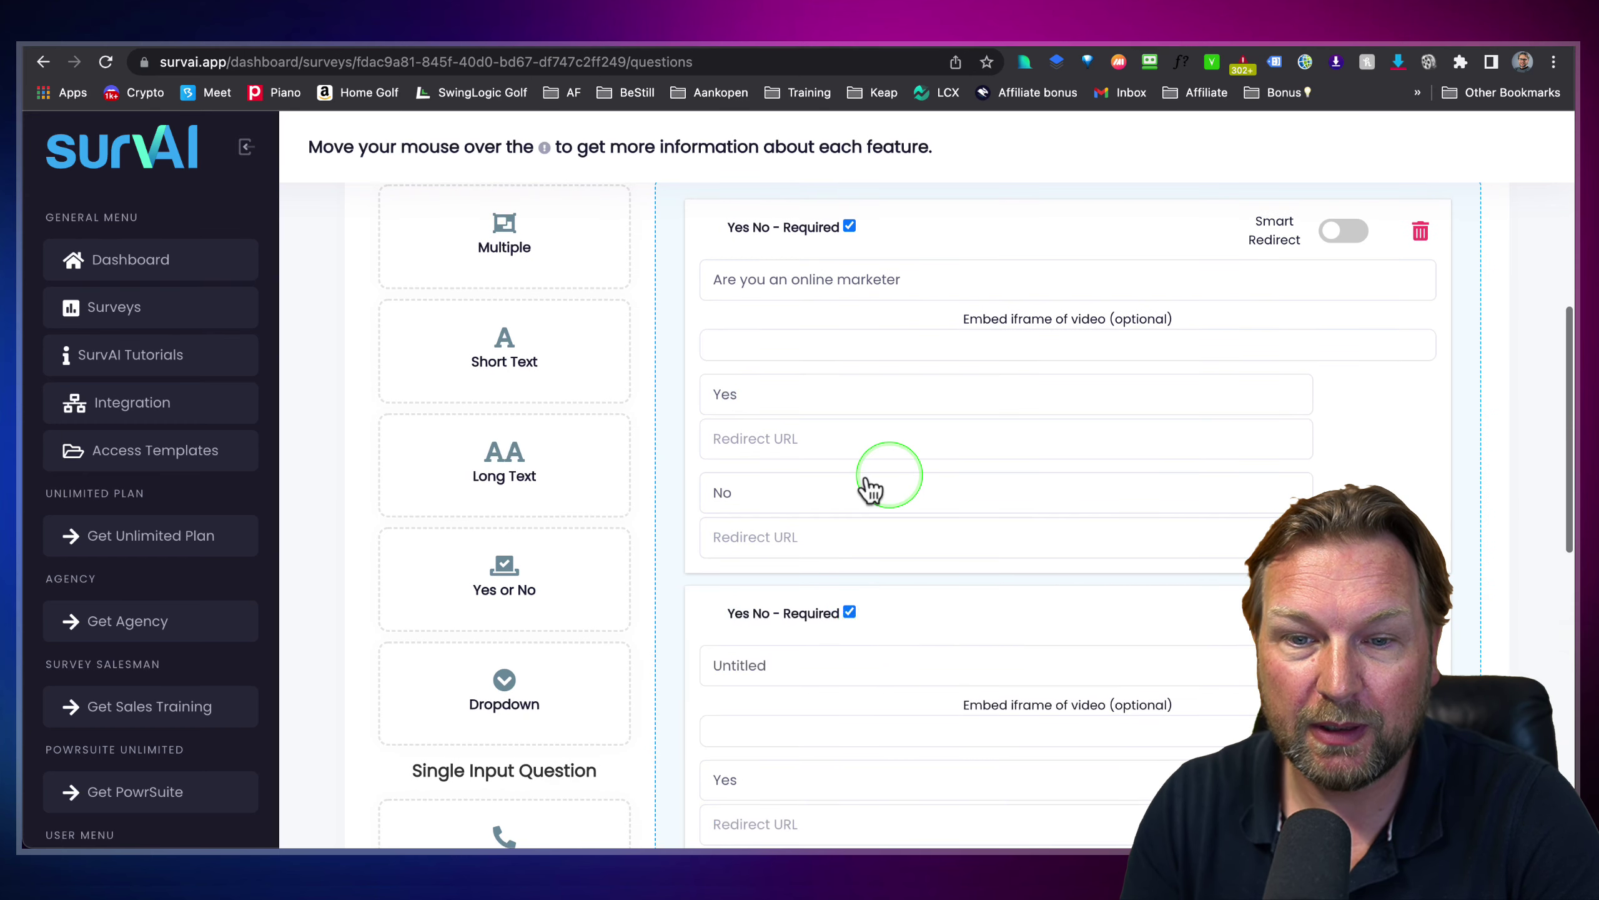
scroll(854, 599, down, 1)
scroll(855, 598, down, 4)
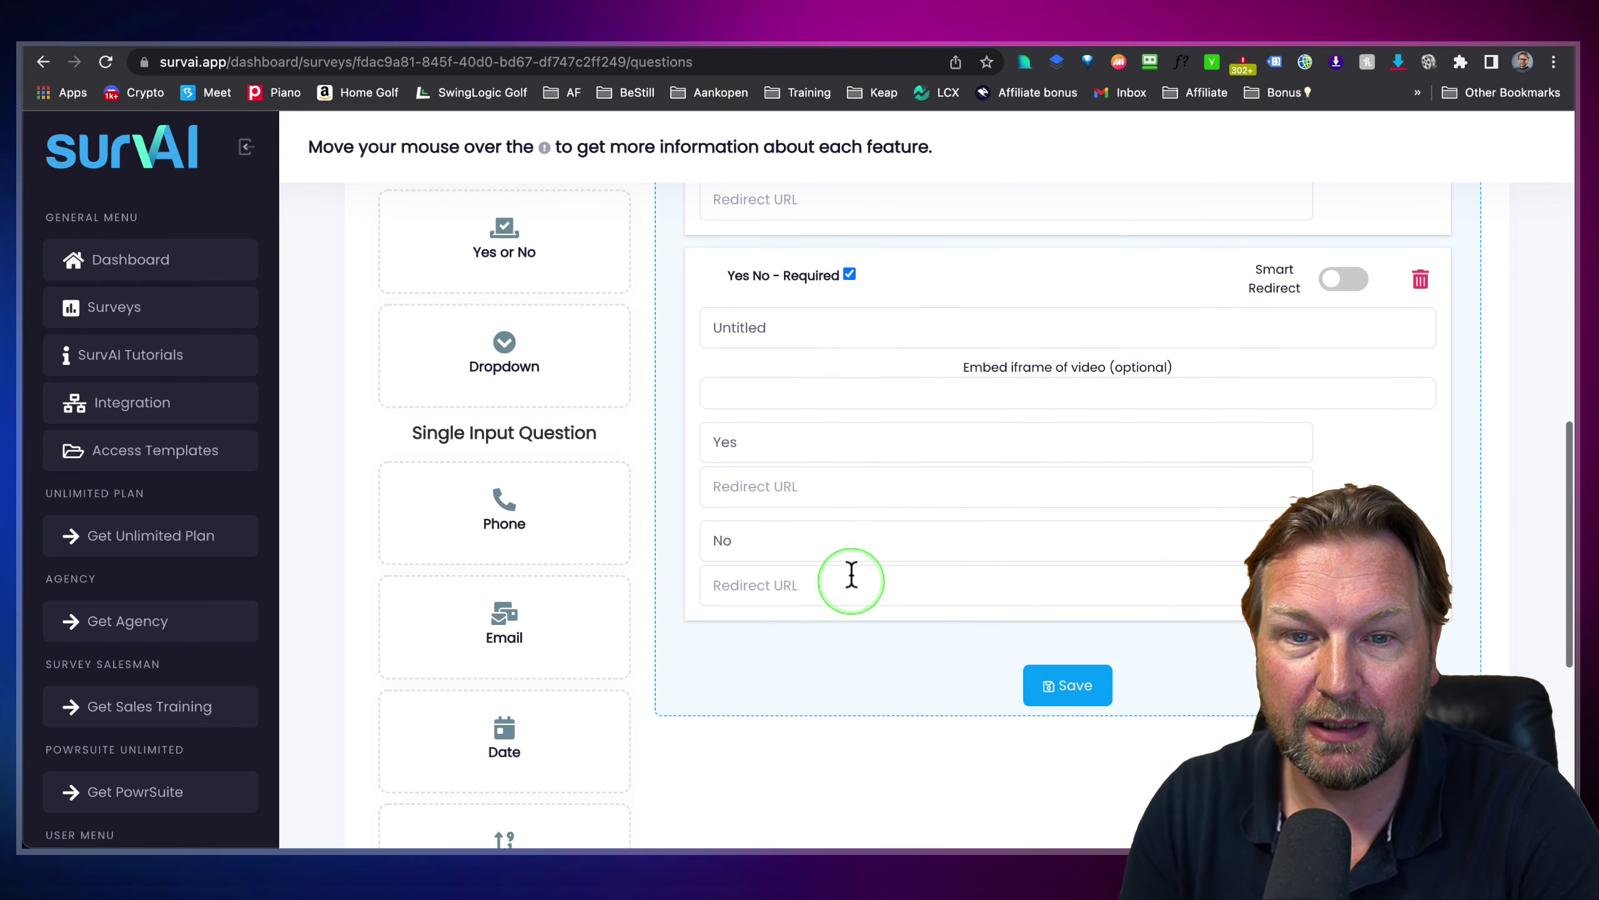
double_click(791, 328)
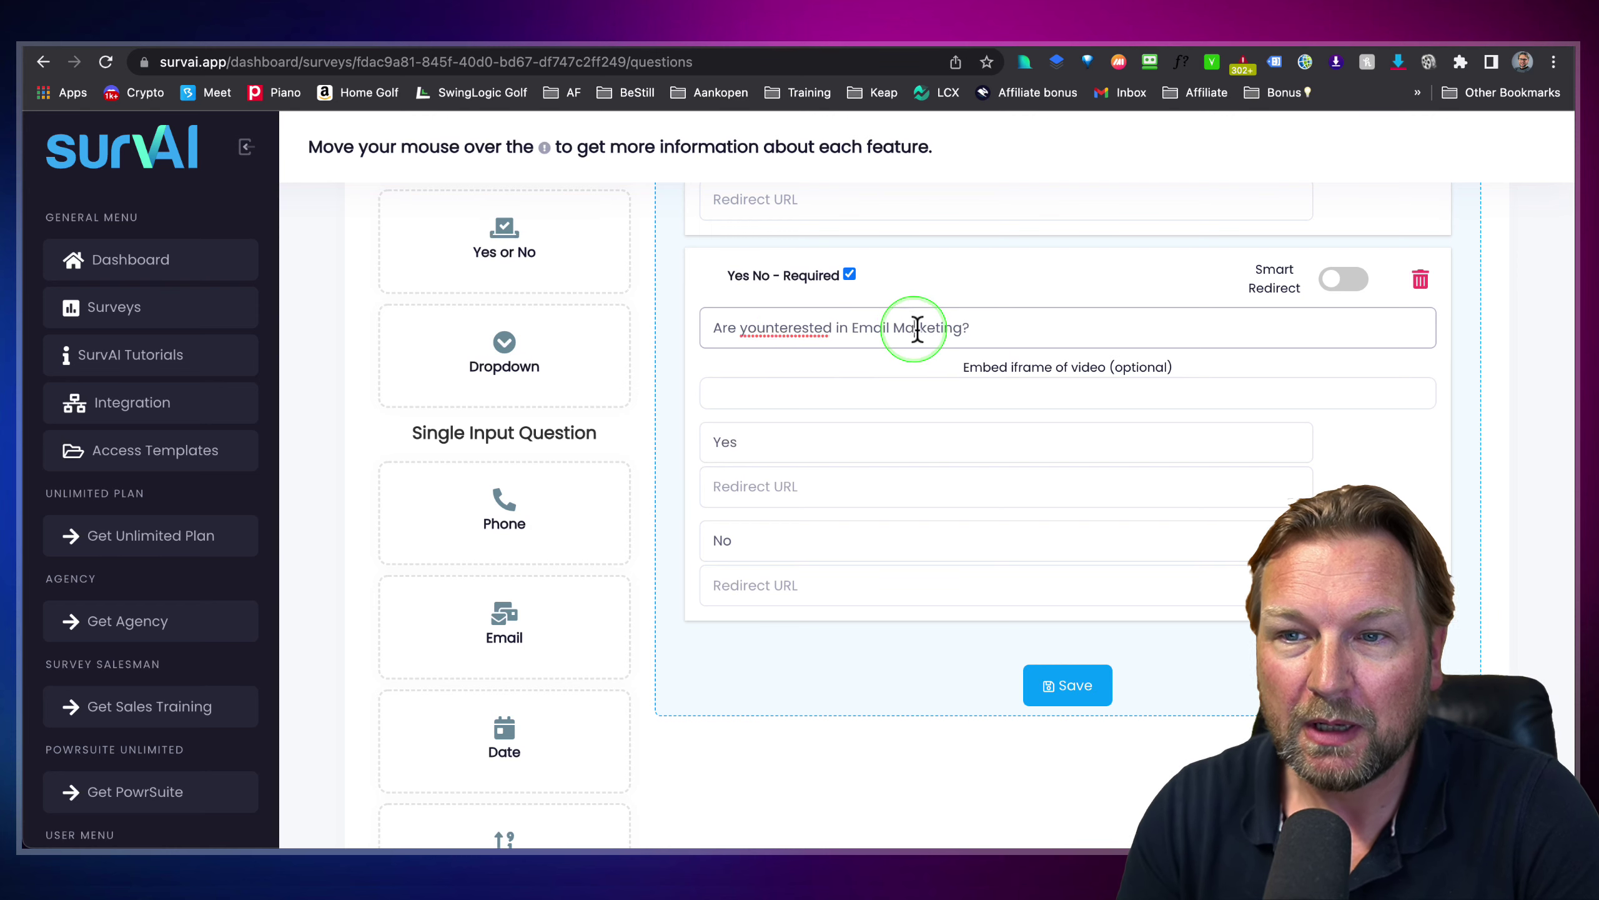
Step: Enable Smart Redirect on the second yes-no question and correct its title to "Are you interested in Email Marketing?"
scroll(1347, 291, down, 1)
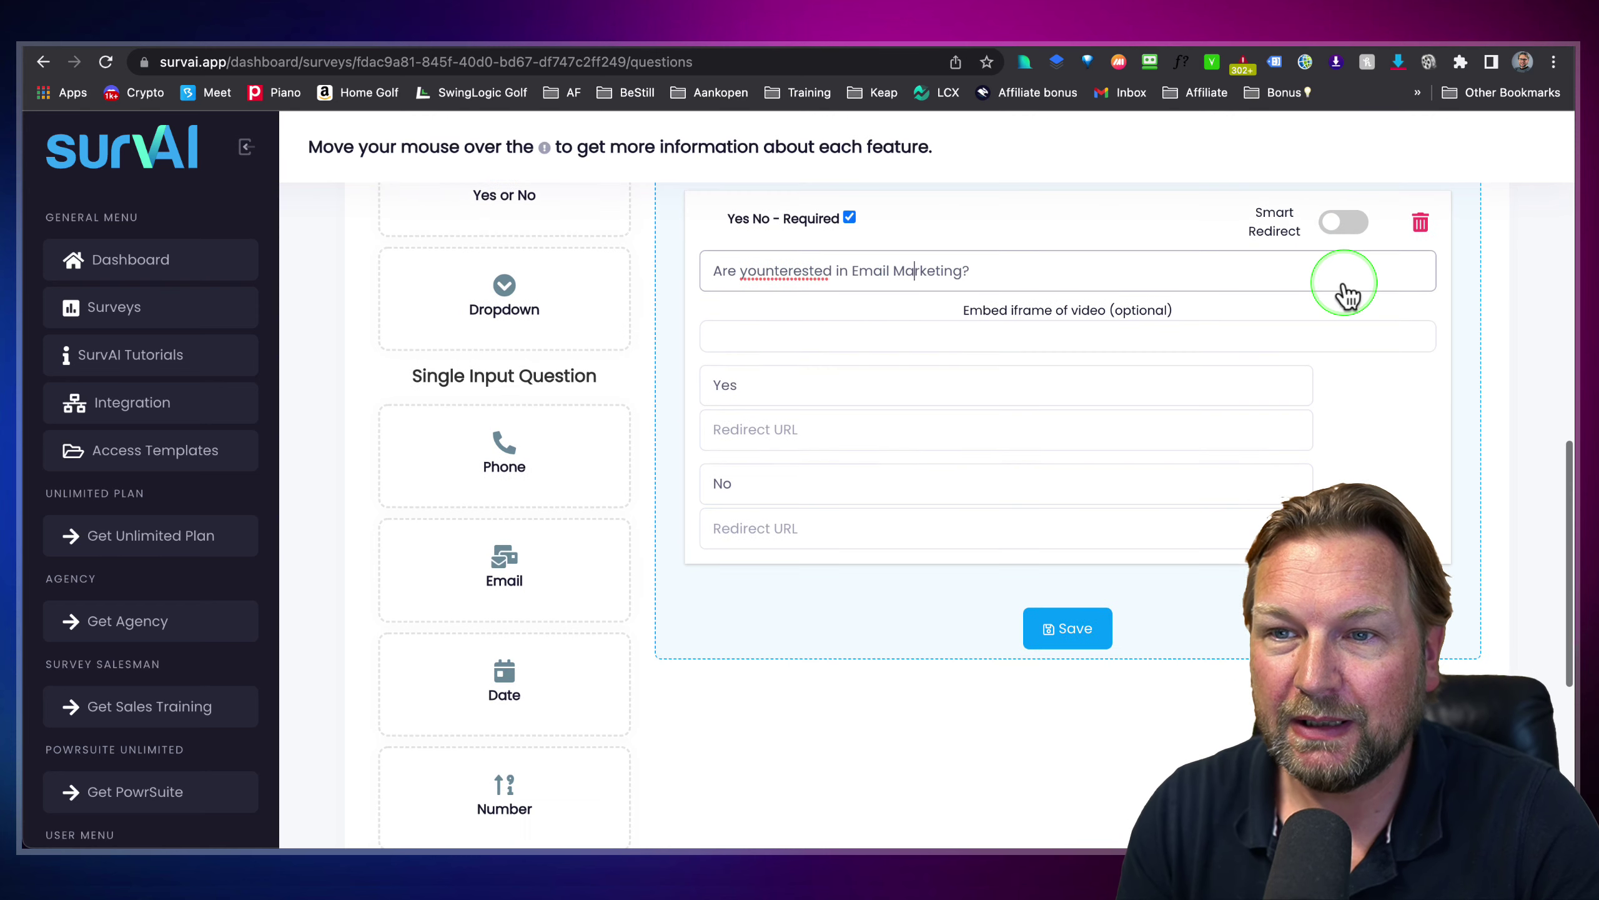
click(1354, 234)
click(801, 451)
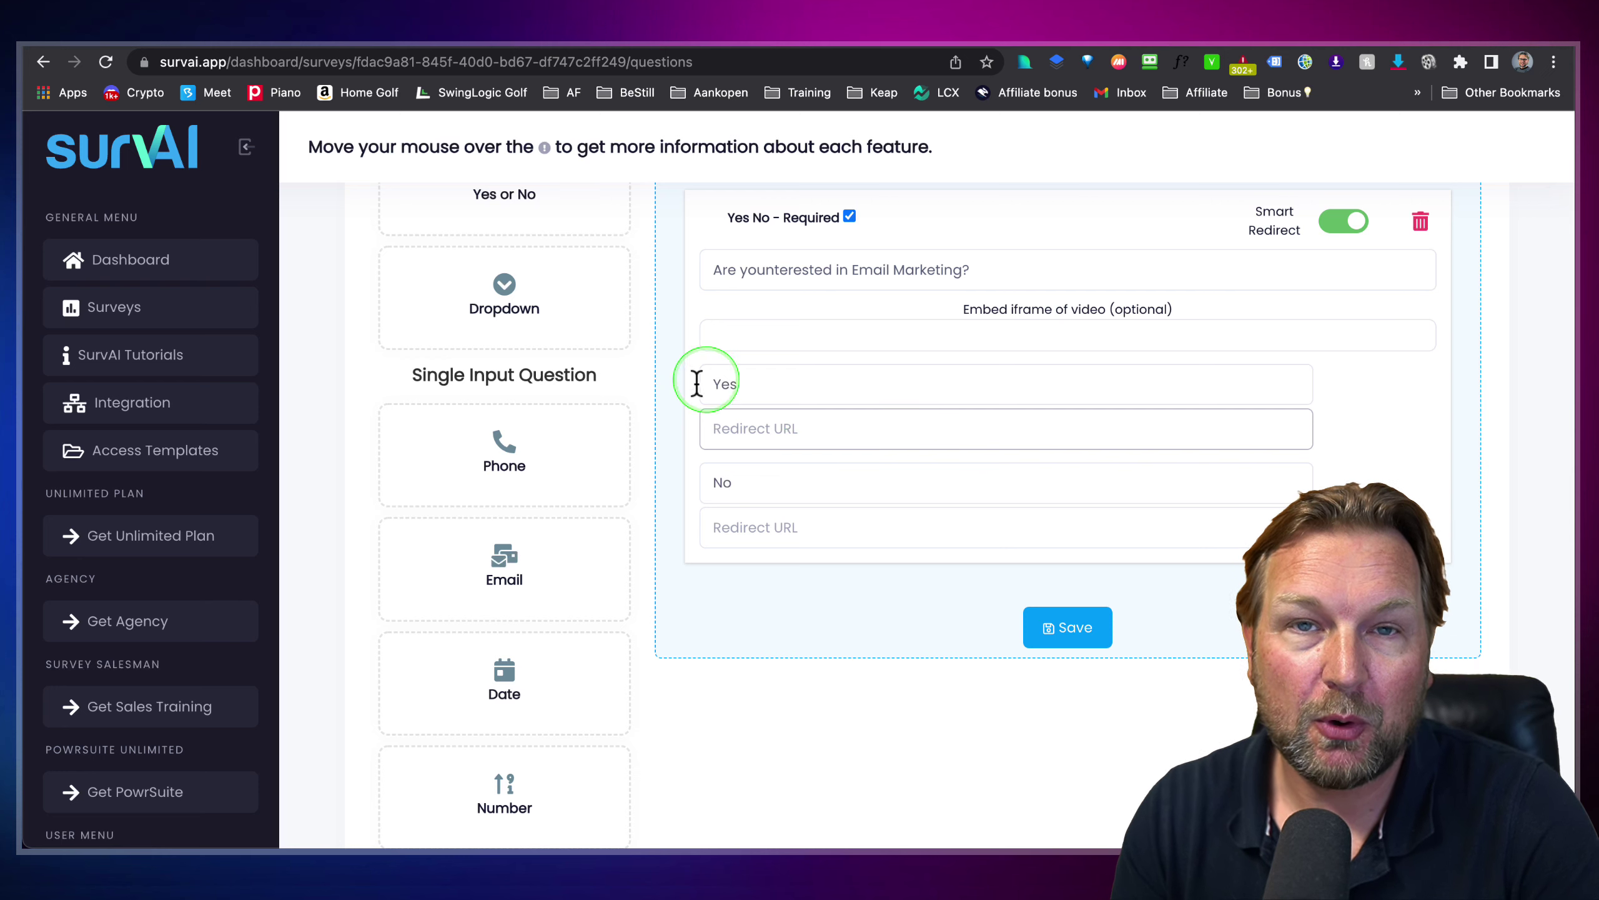
scroll(742, 422, up, 1)
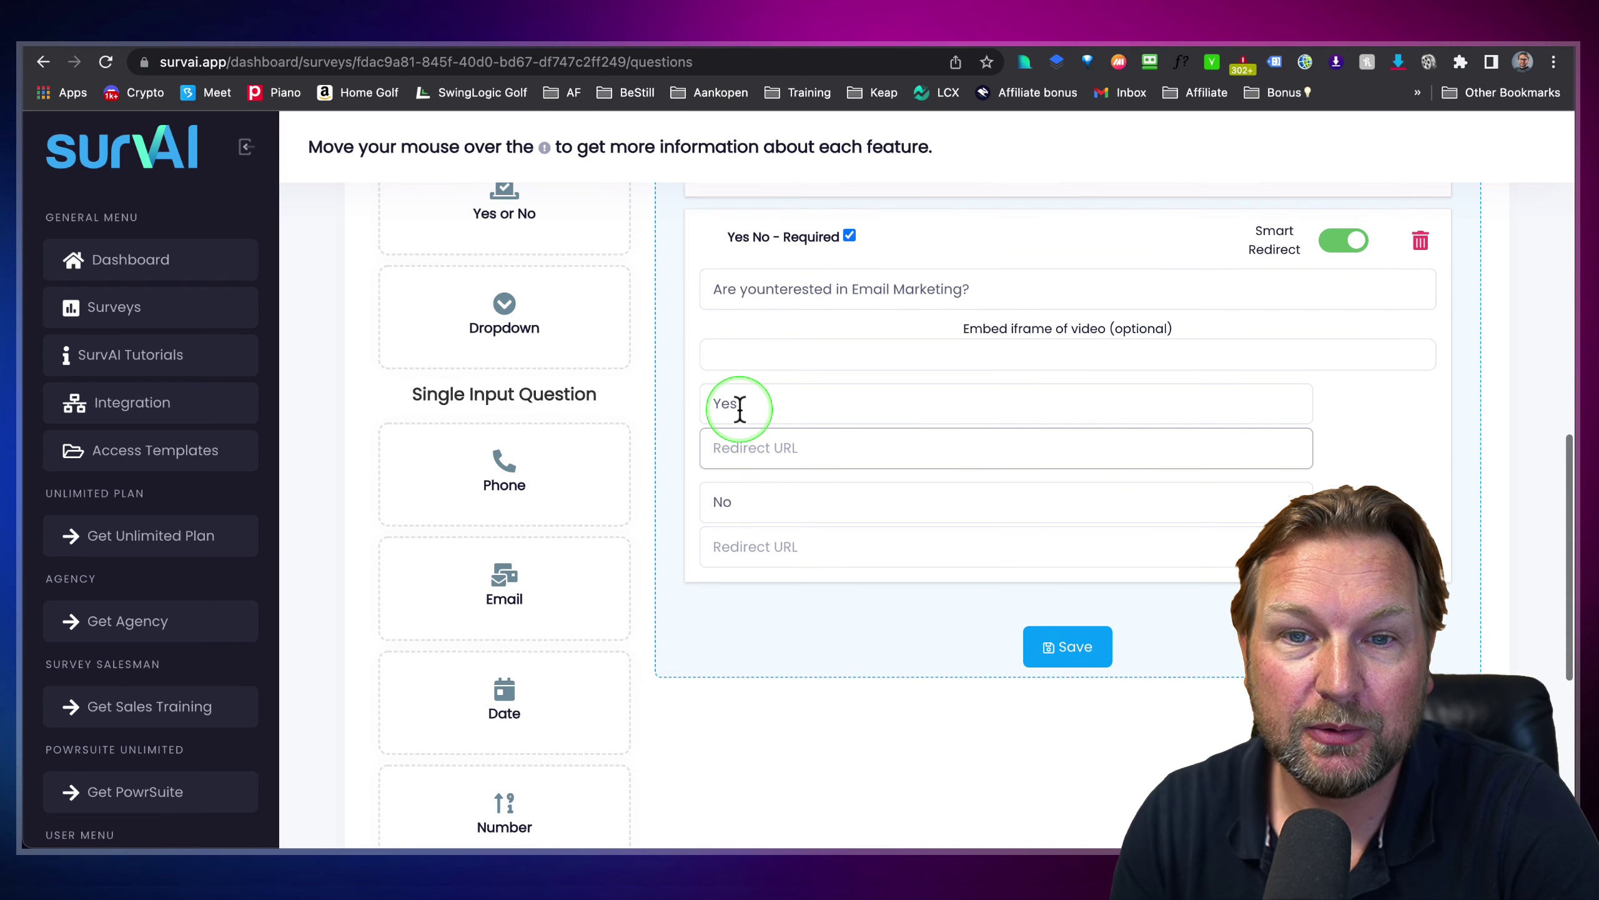
click(769, 288)
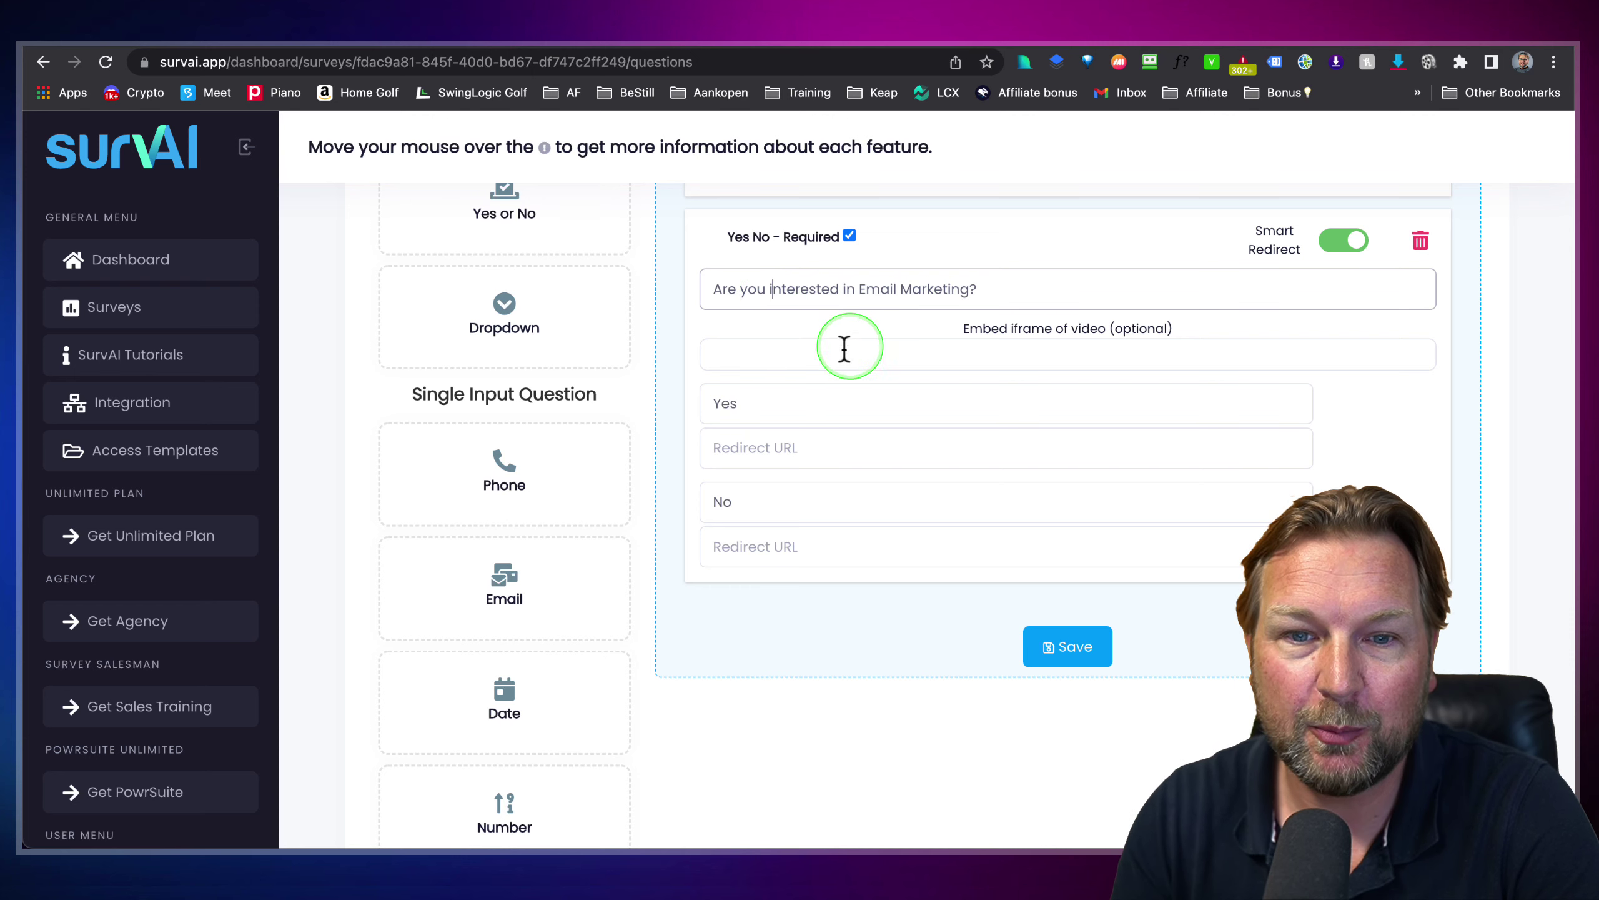
click(750, 444)
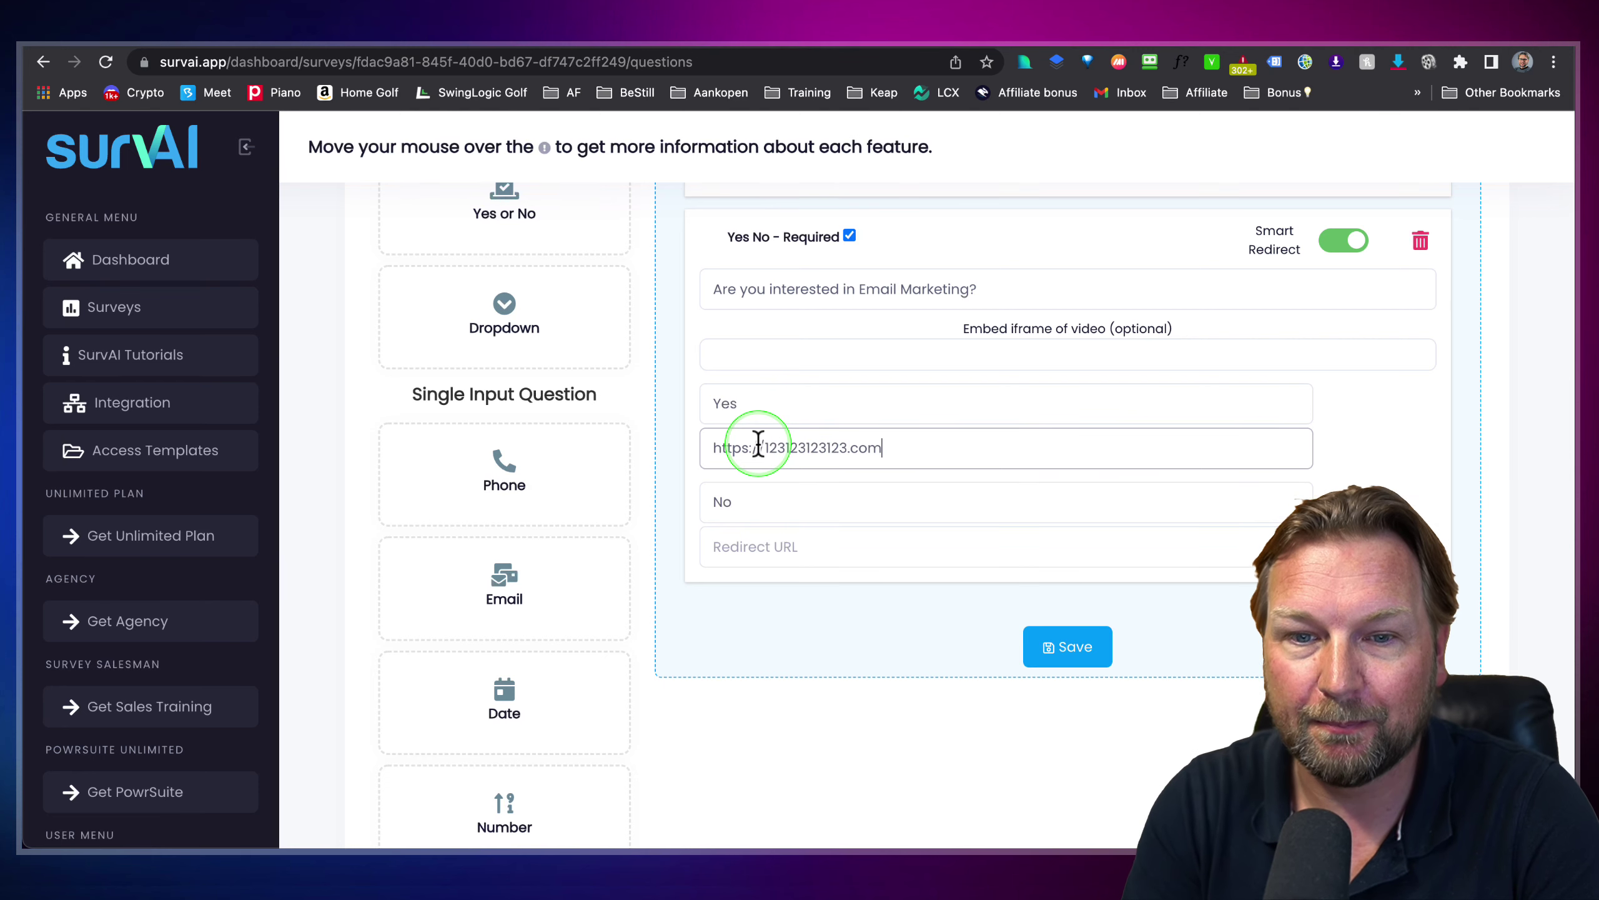
click(750, 547)
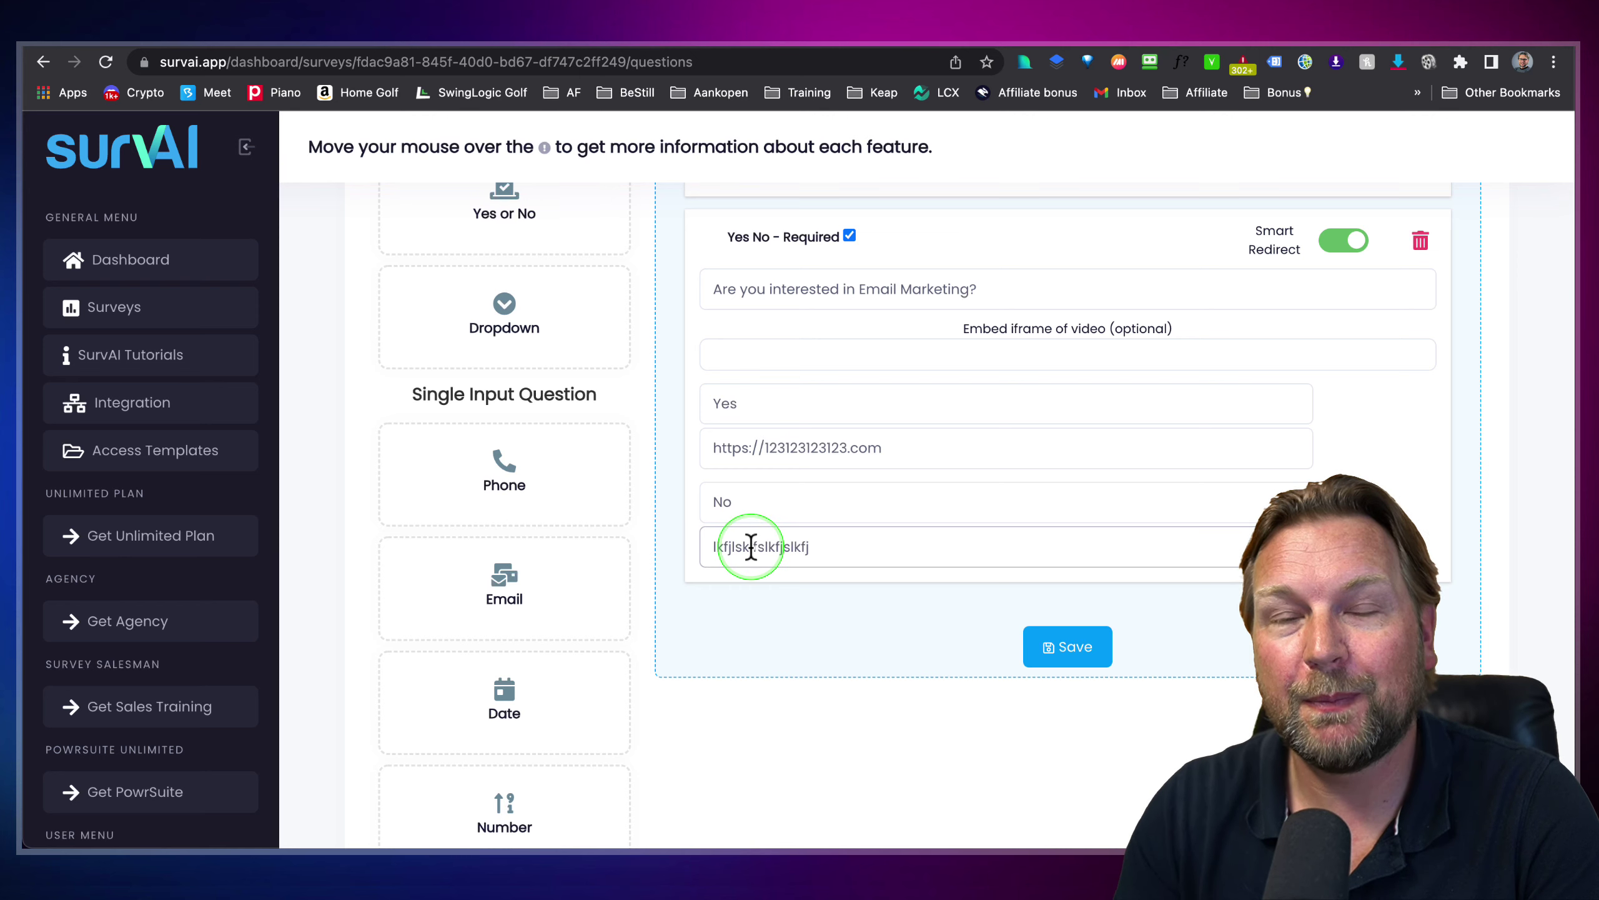
scroll(1165, 315, up, 1)
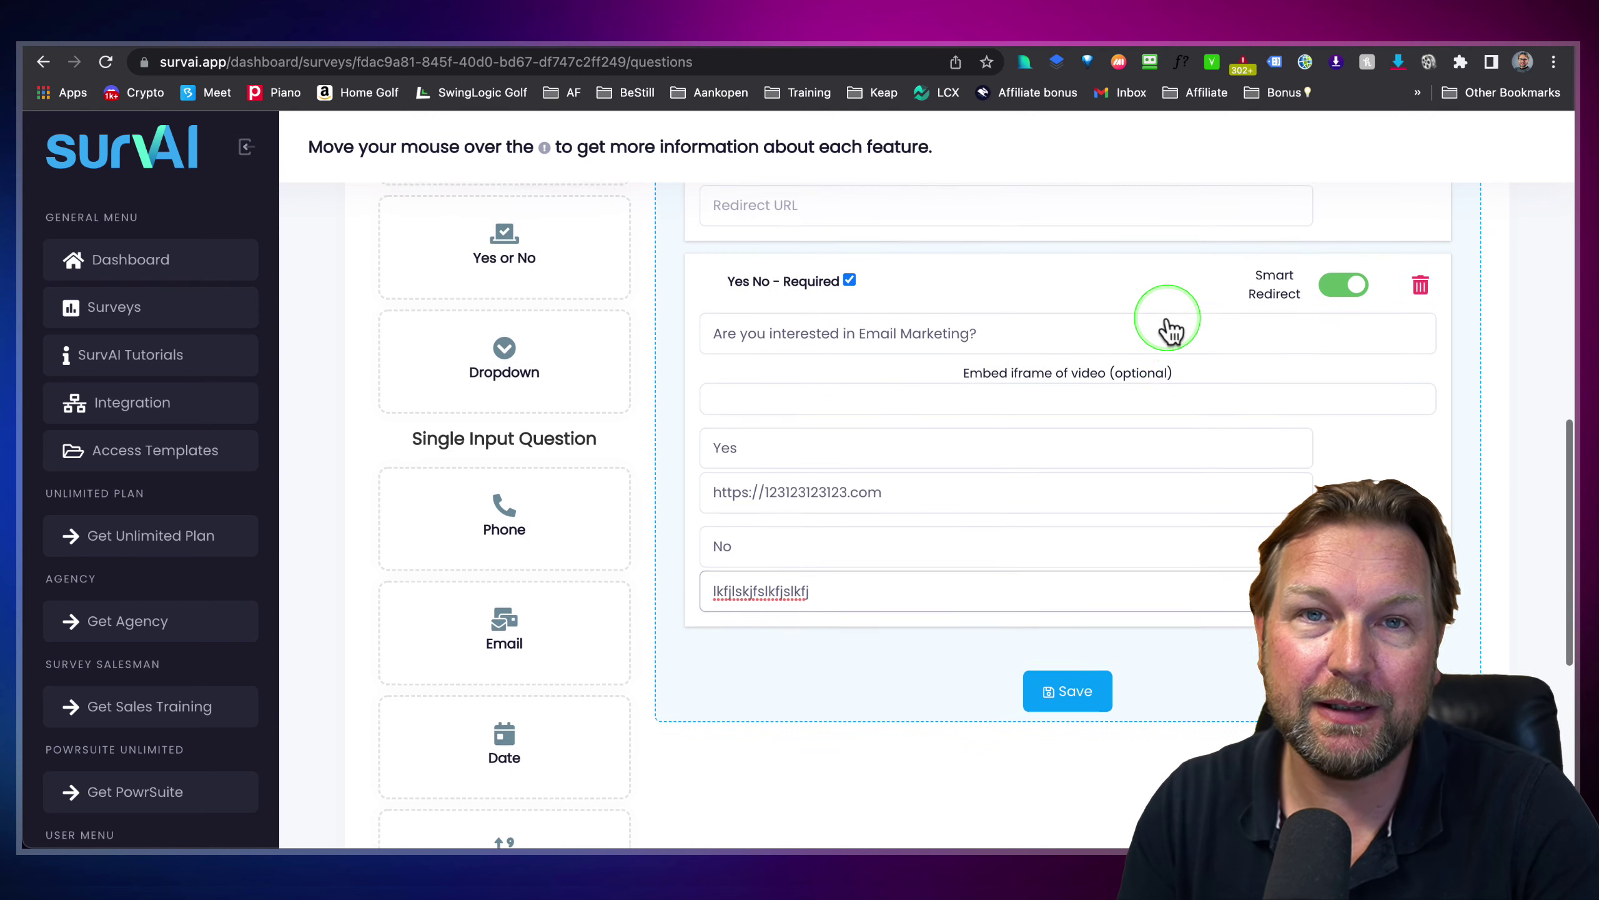
click(1168, 316)
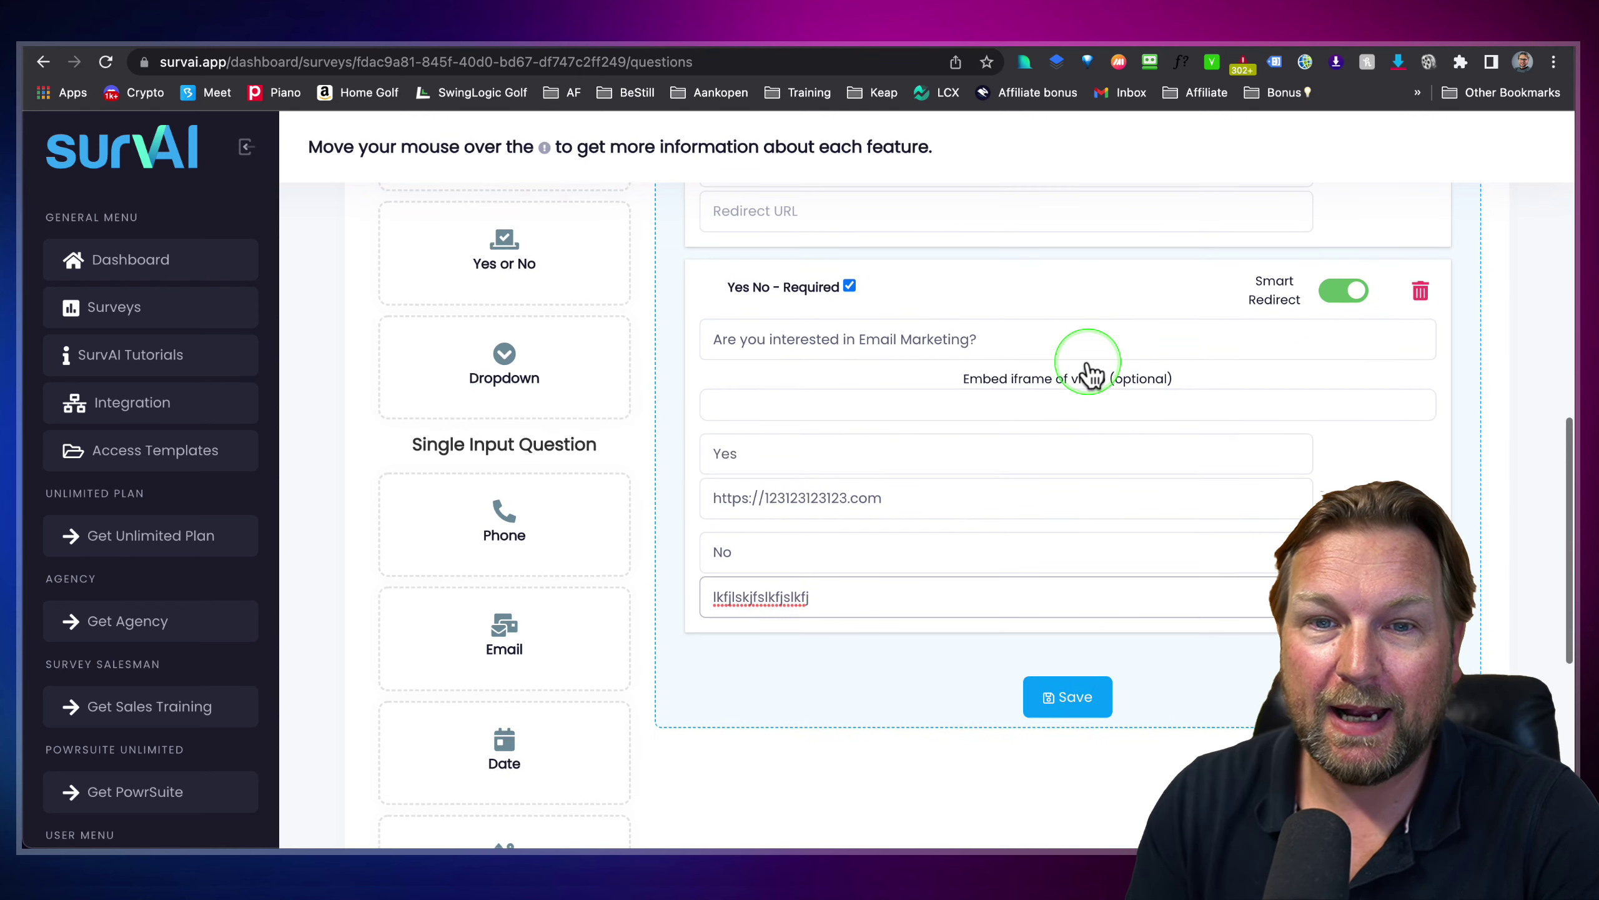
scroll(1008, 303, up, 1)
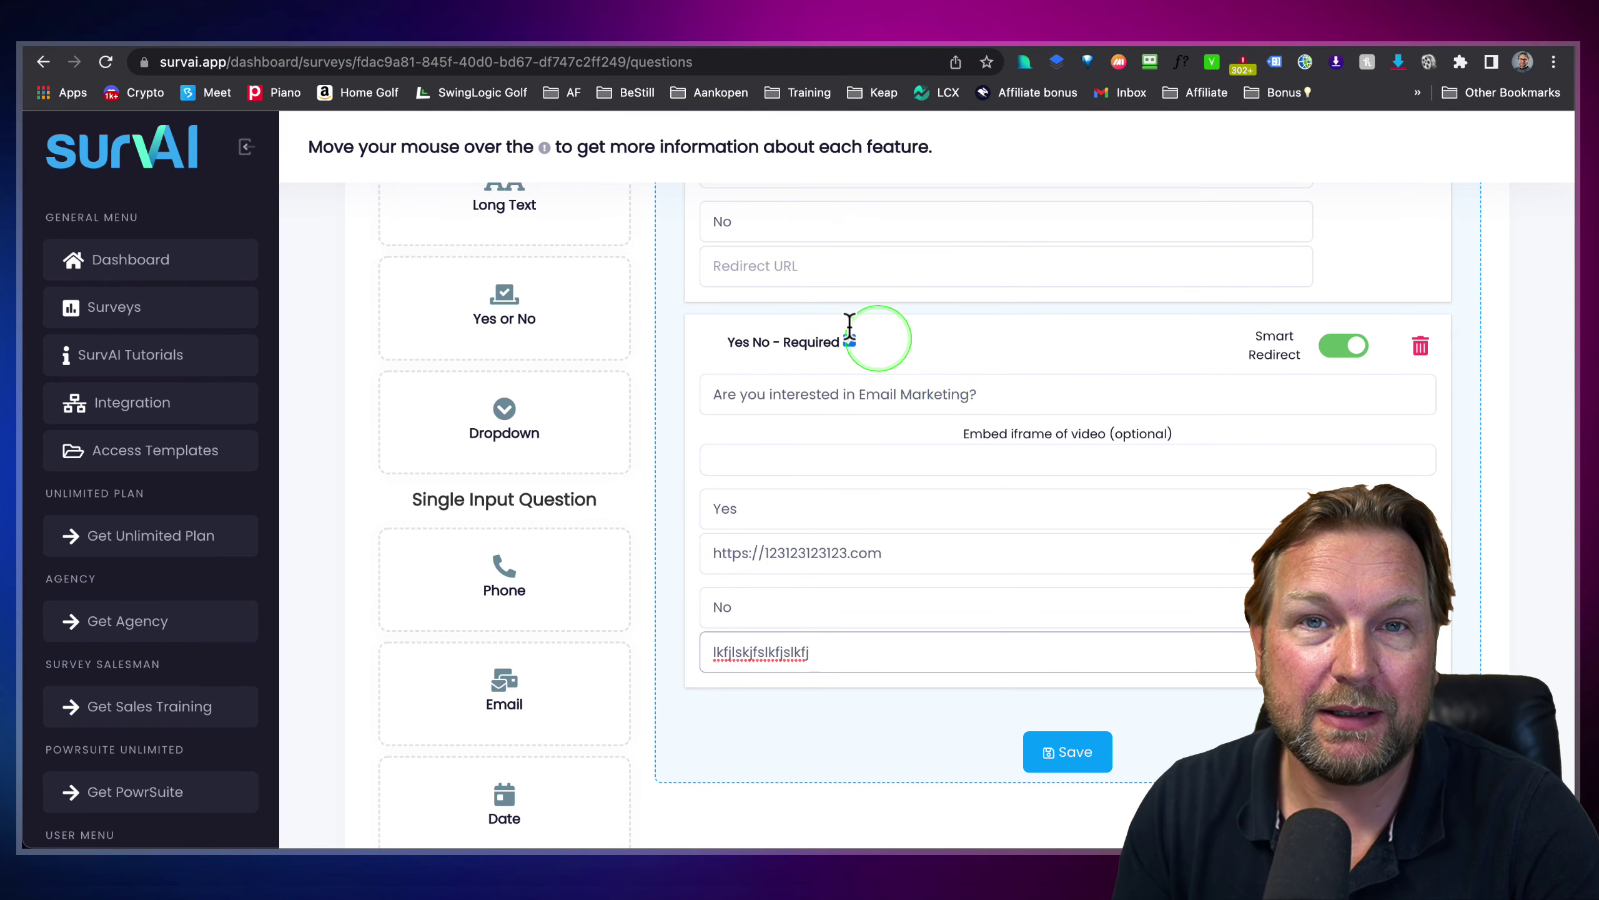
scroll(857, 329, down, 1)
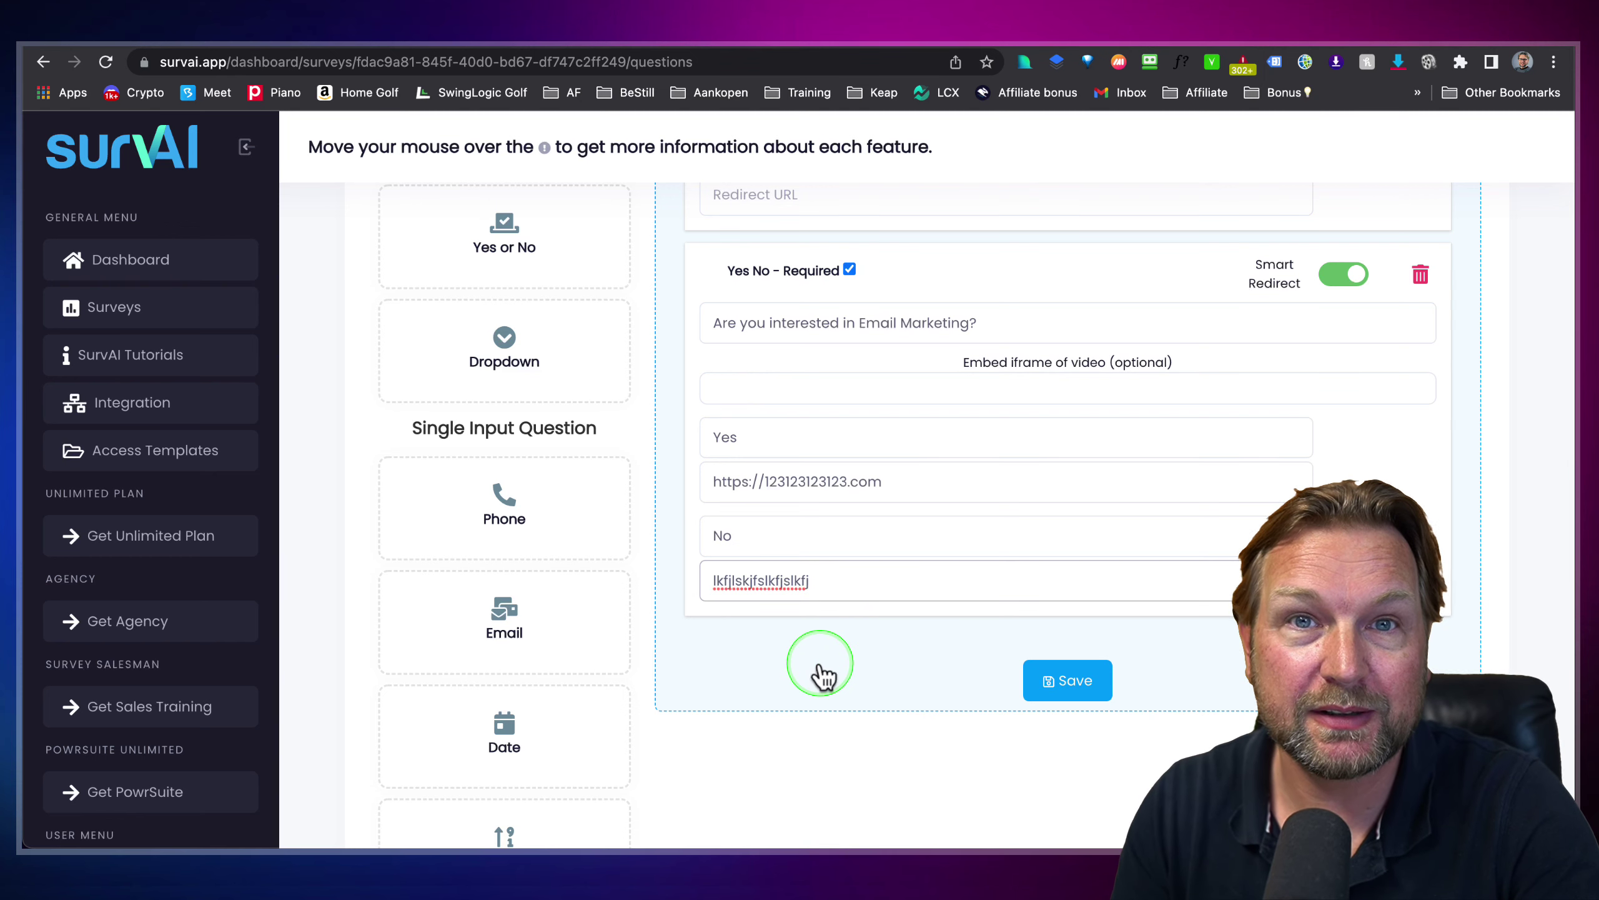
scroll(822, 676, down, 1)
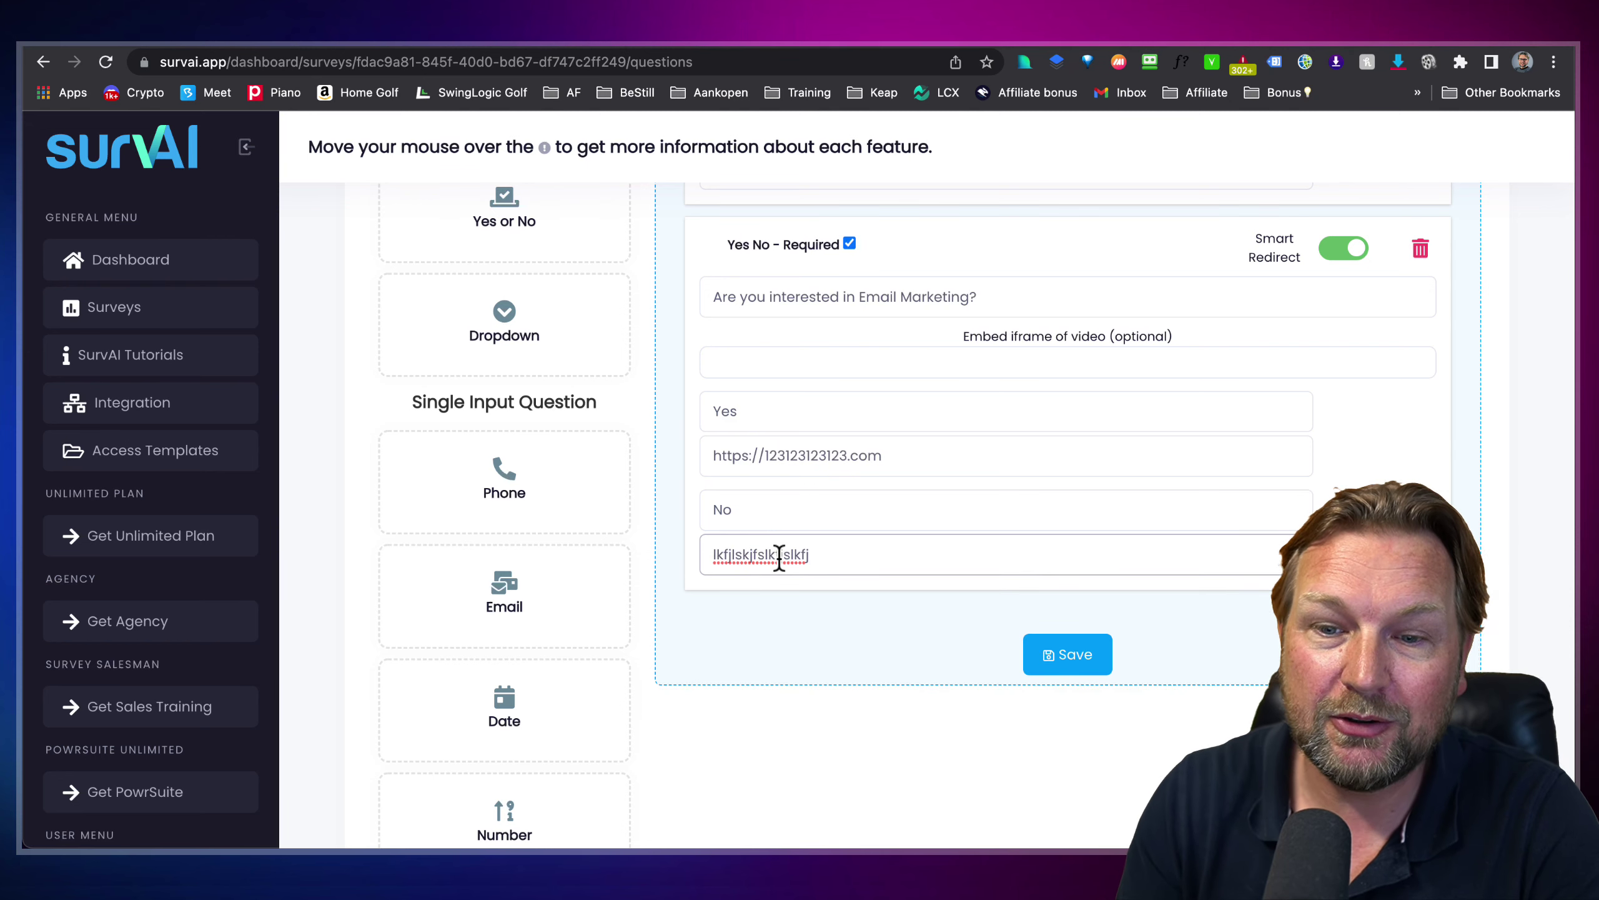
Step: Delete the two yes-no questions about being an online marketer and email marketing from the survey
scroll(896, 541, up, 10)
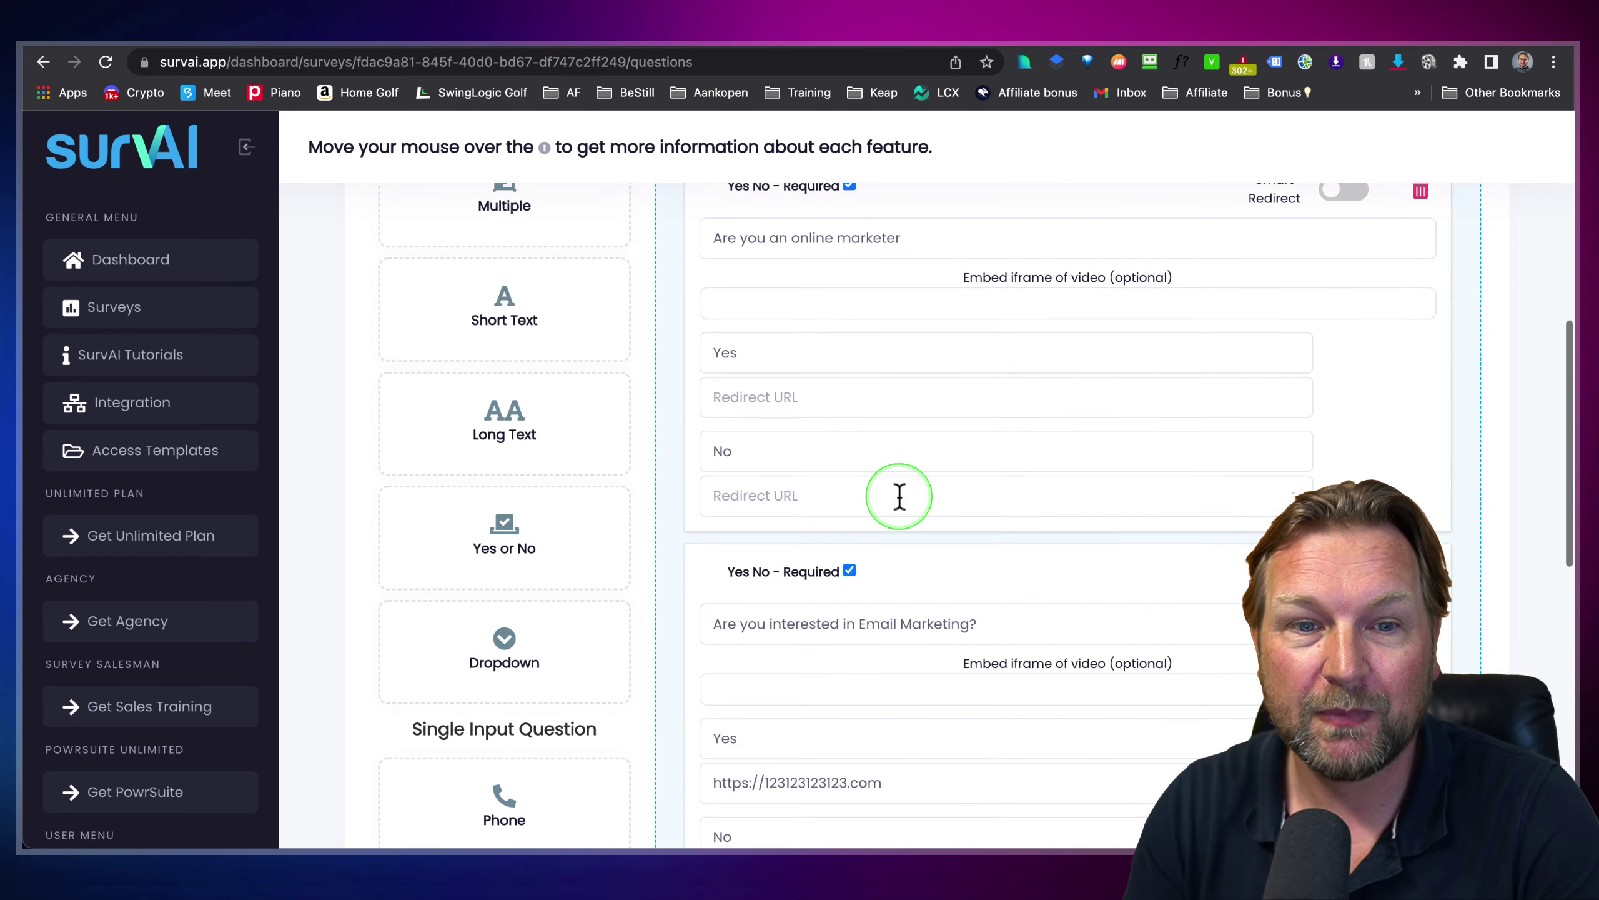
scroll(945, 485, up, 3)
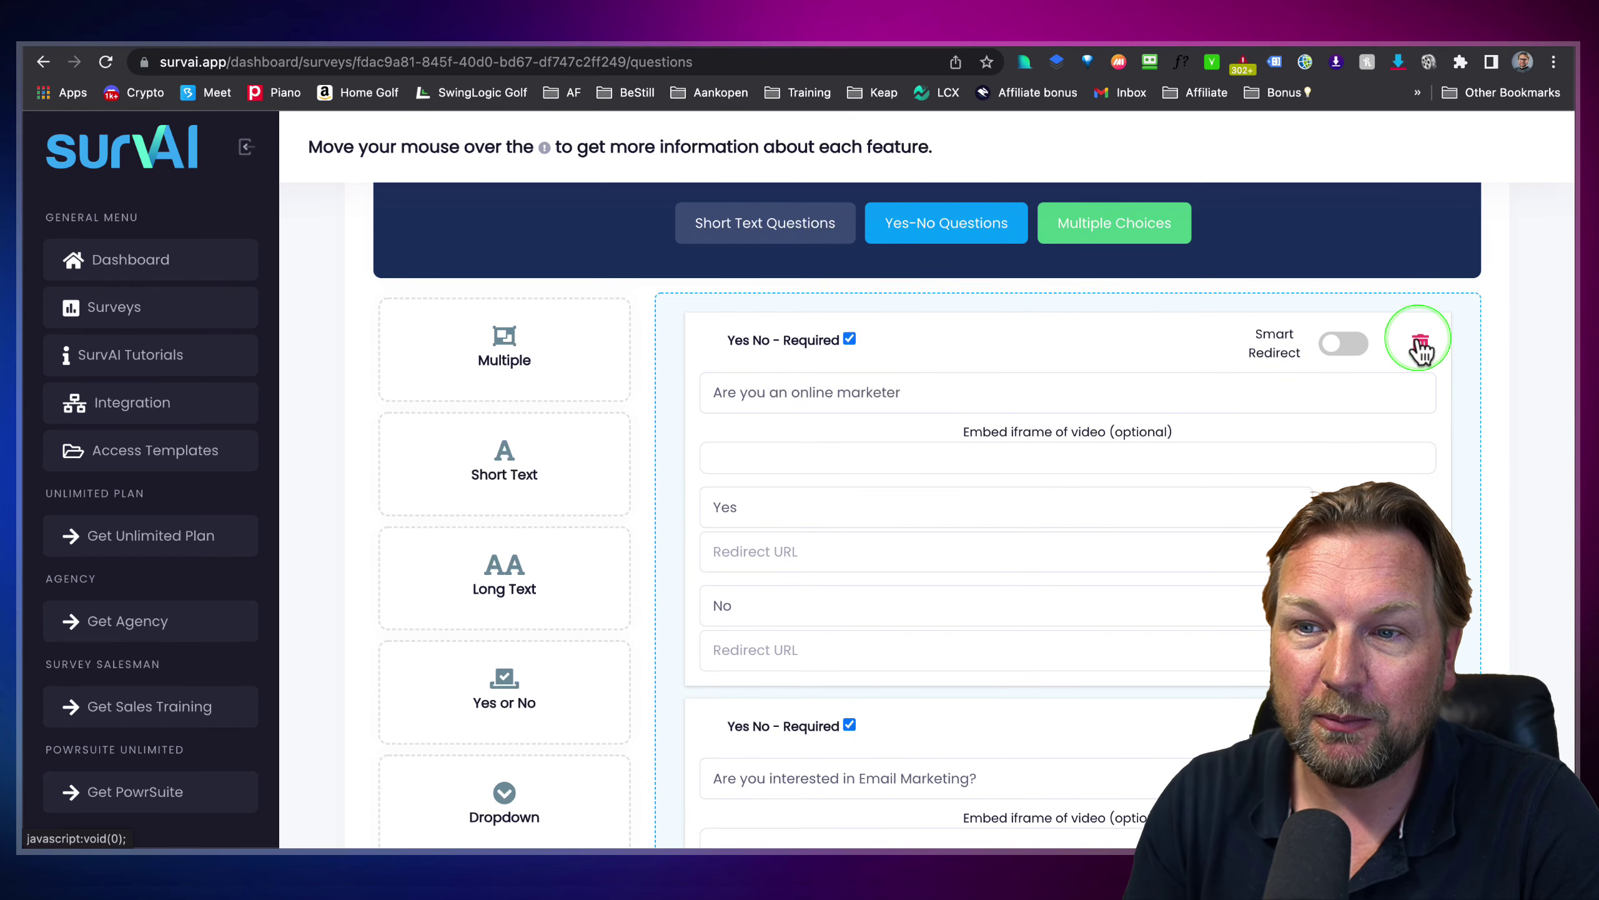
click(1420, 351)
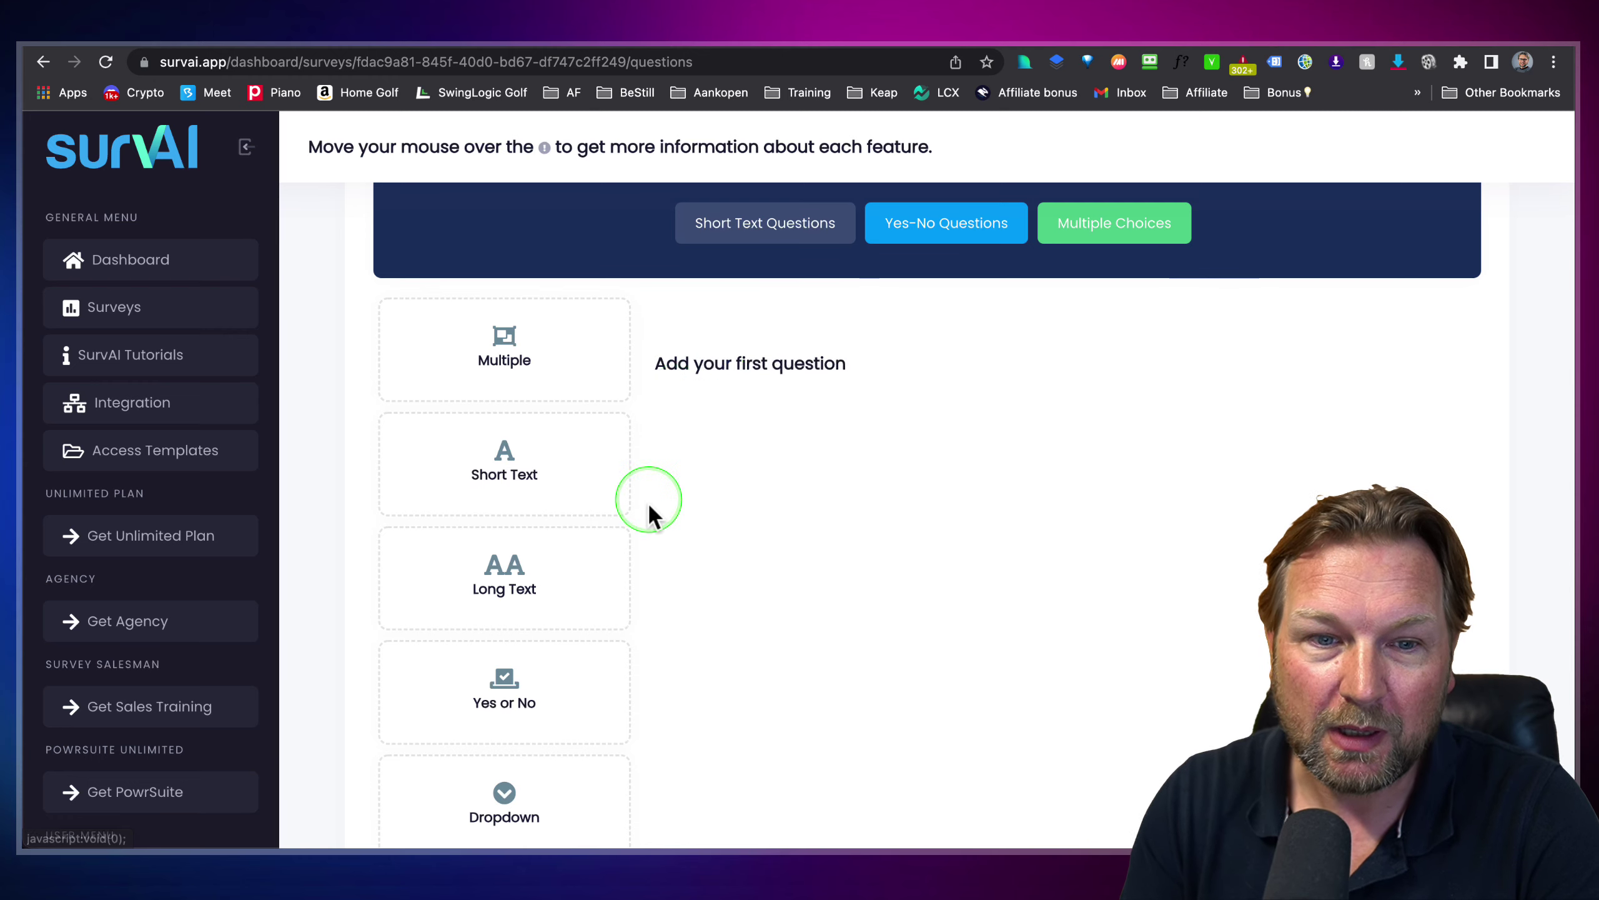
Step: Add a dropdown question to the empty survey and title it "What is your interest"
drag(460, 669, 1071, 307)
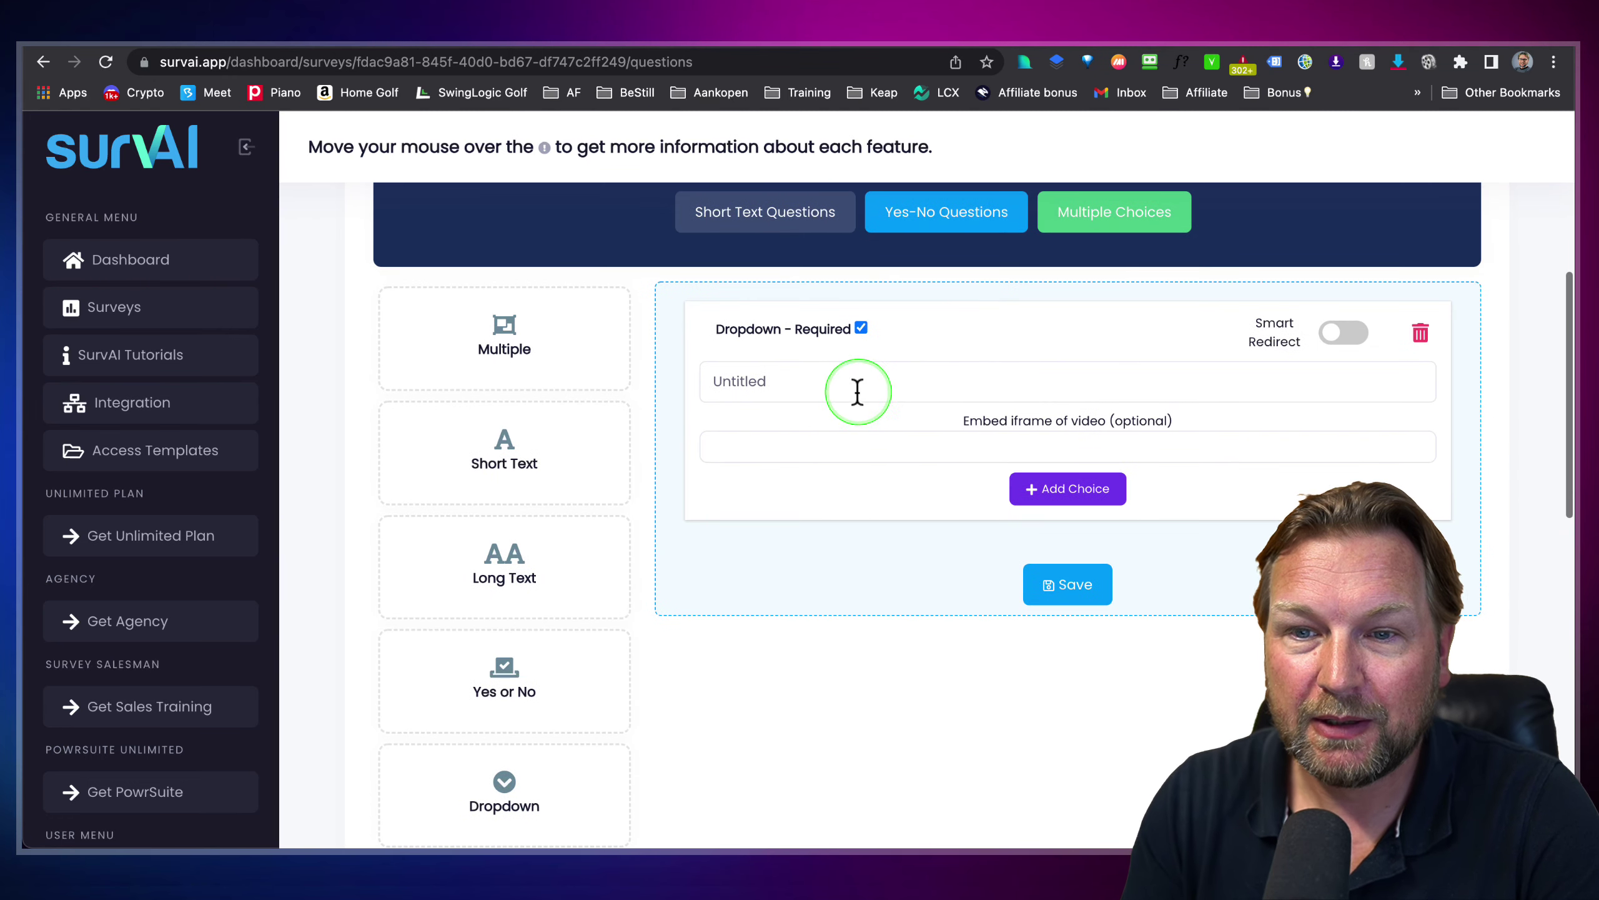
click(844, 384)
double_click(808, 382)
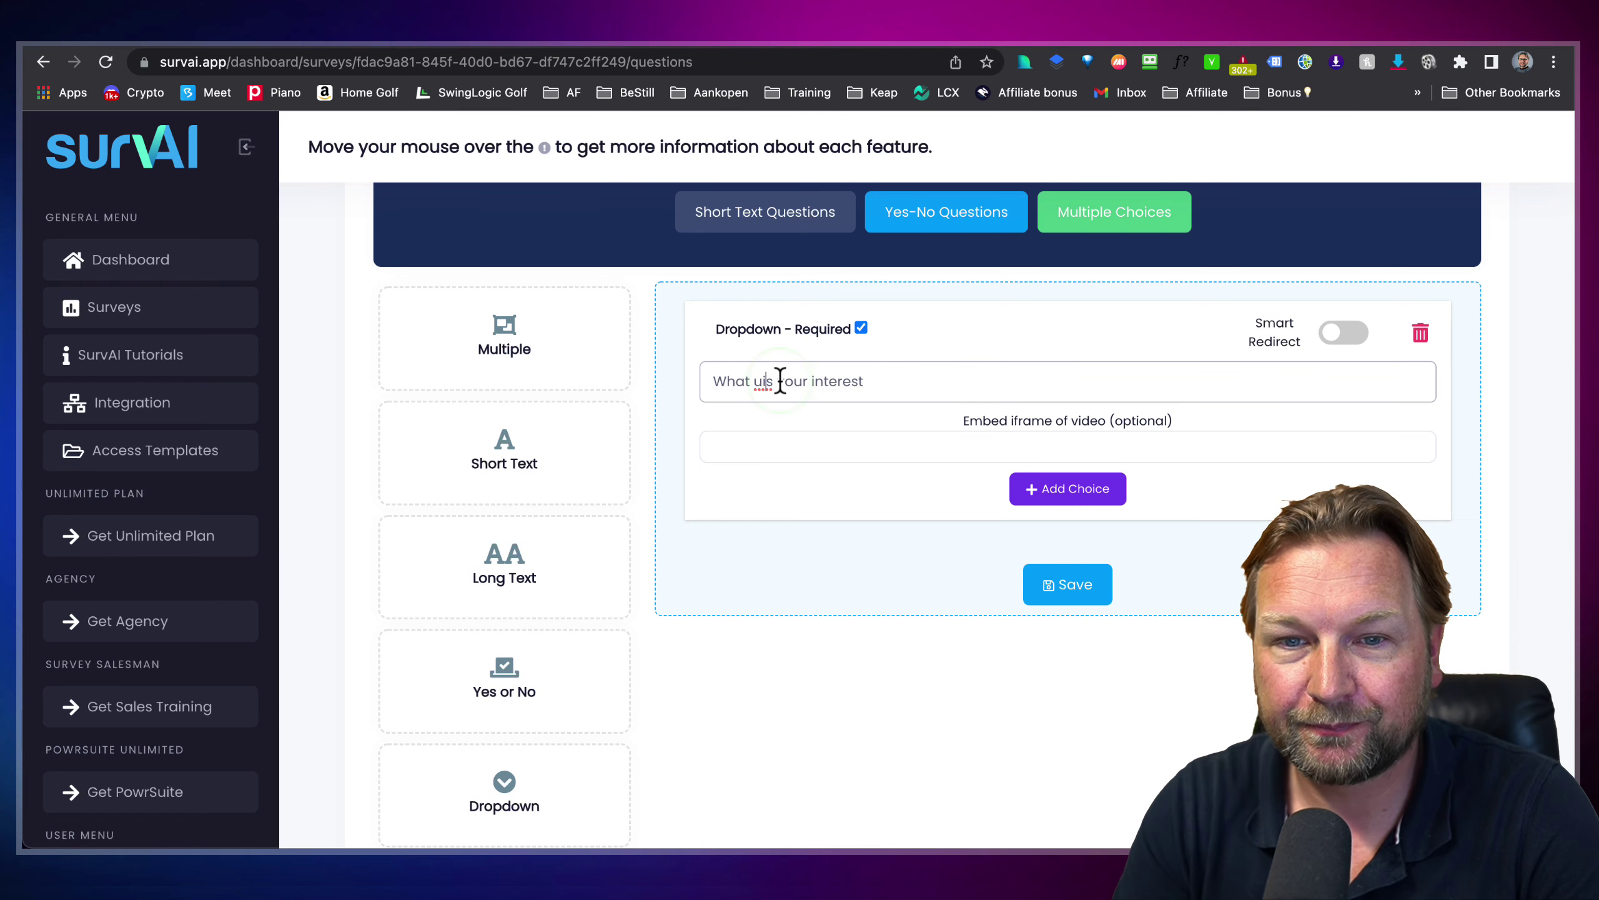
Step: Add three choices to the dropdown question, named "Option 1", "Option 2" and "Option 3"
click(1081, 491)
click(804, 501)
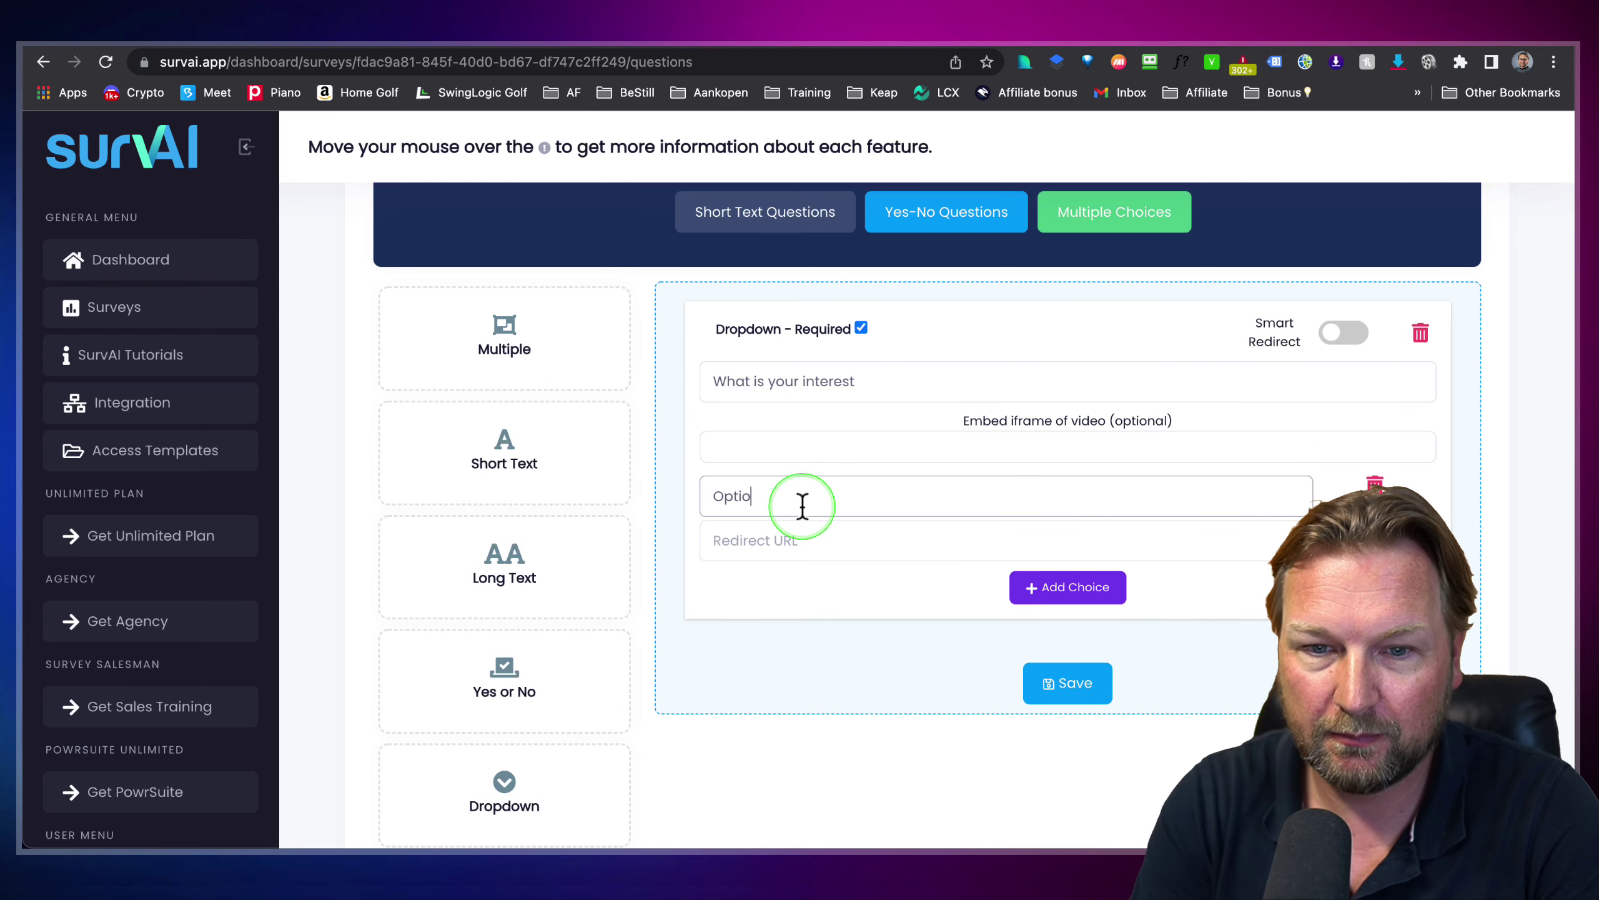
click(1074, 592)
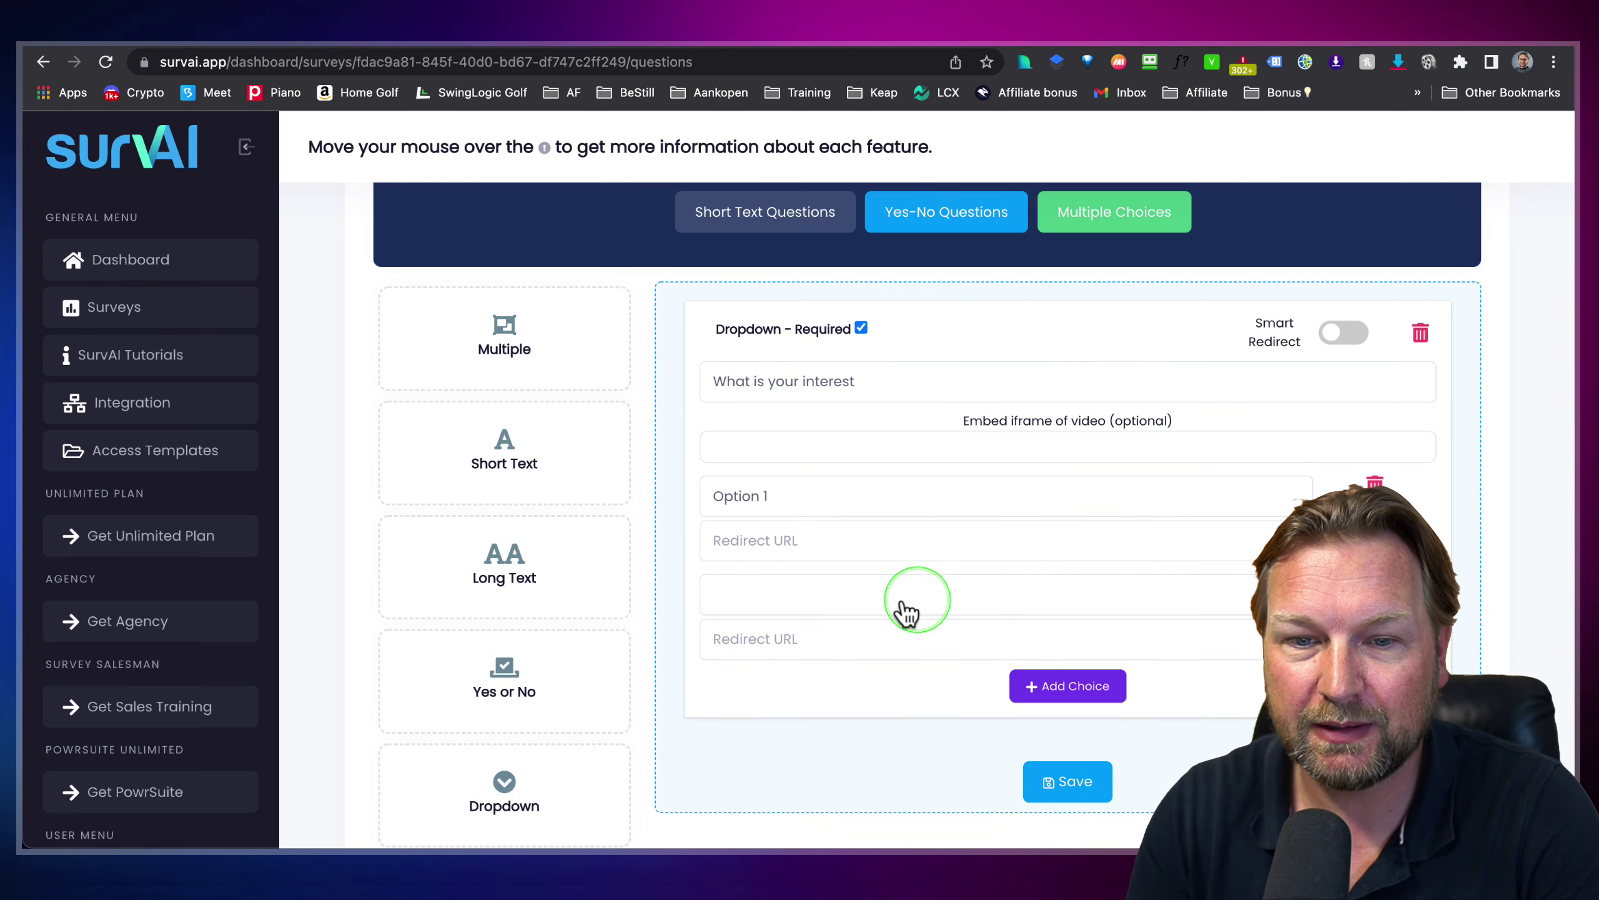
click(777, 602)
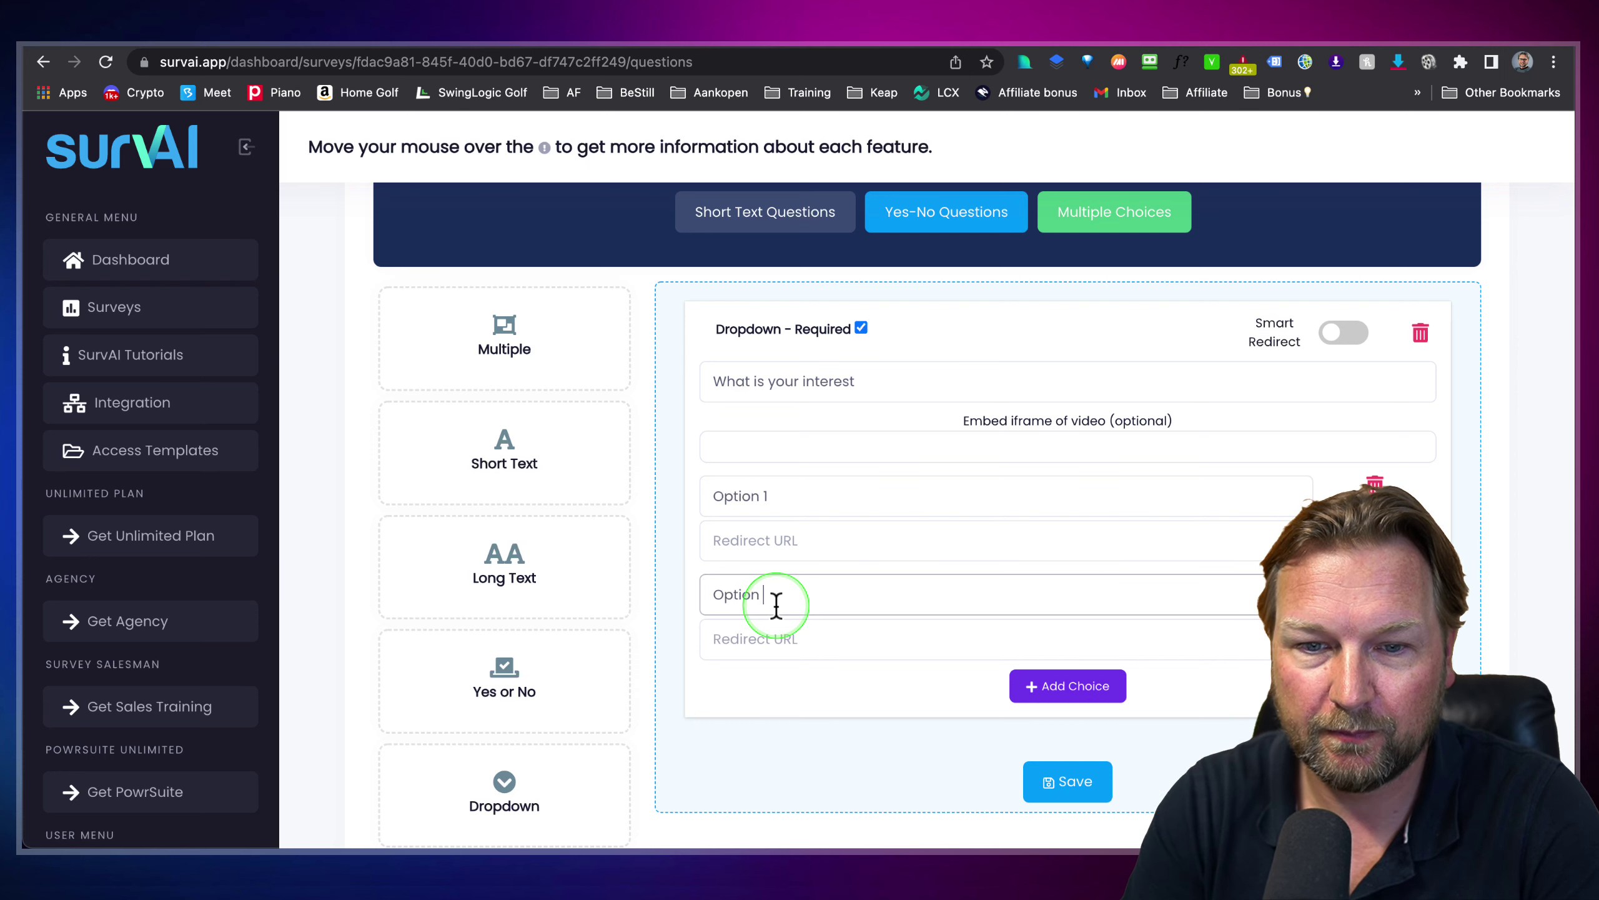
click(1053, 688)
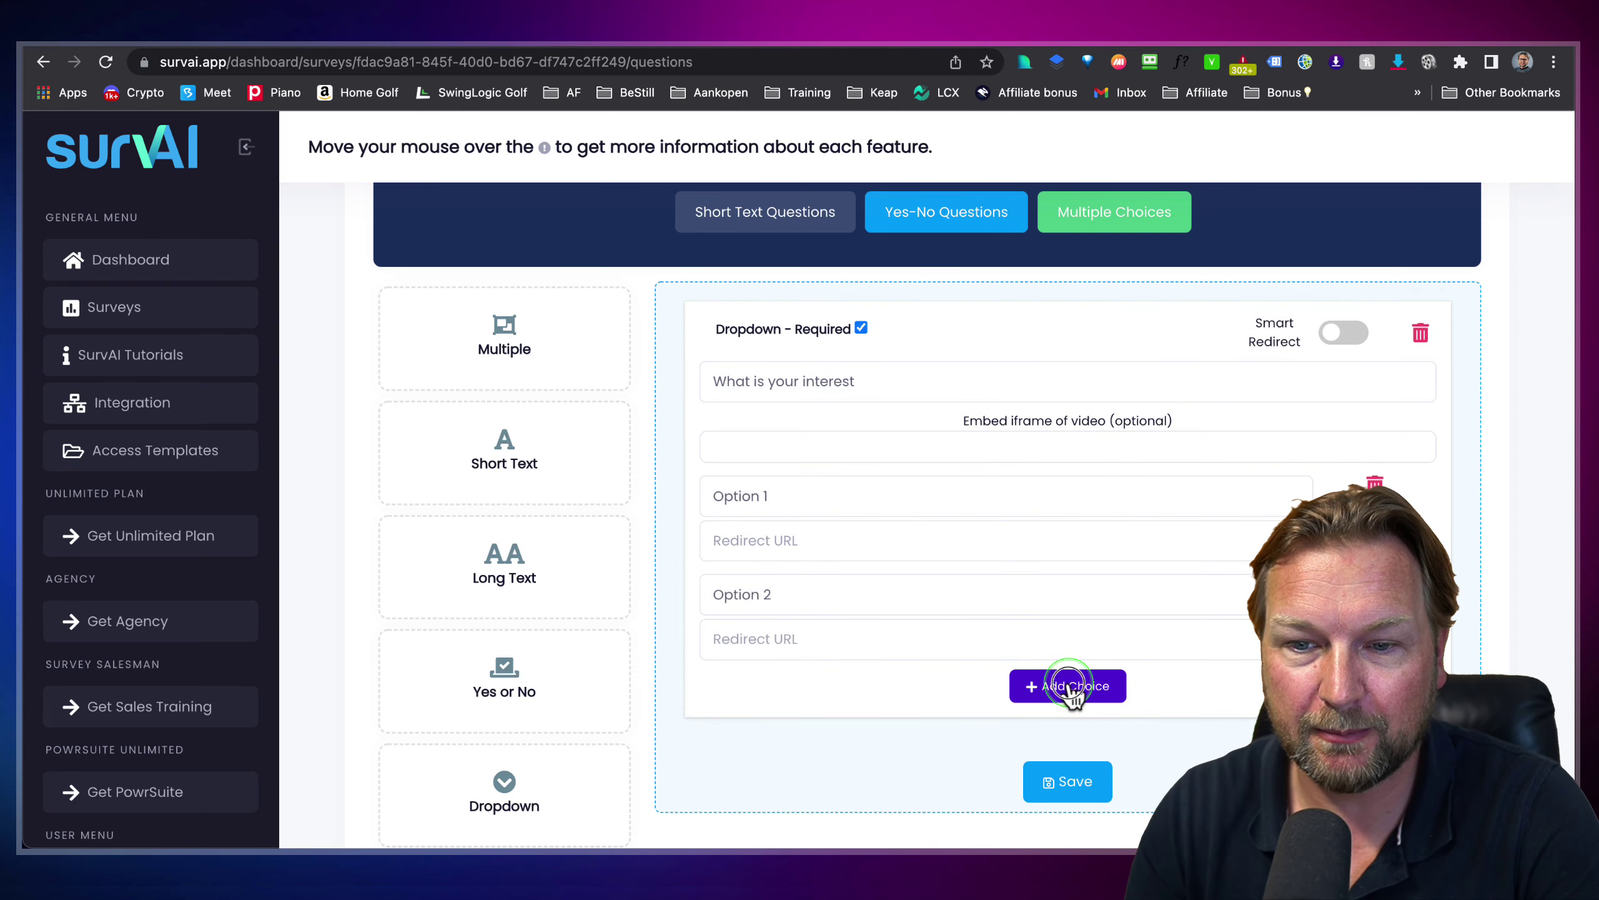
click(1064, 686)
scroll(814, 594, down, 2)
click(808, 591)
text(Option 3)
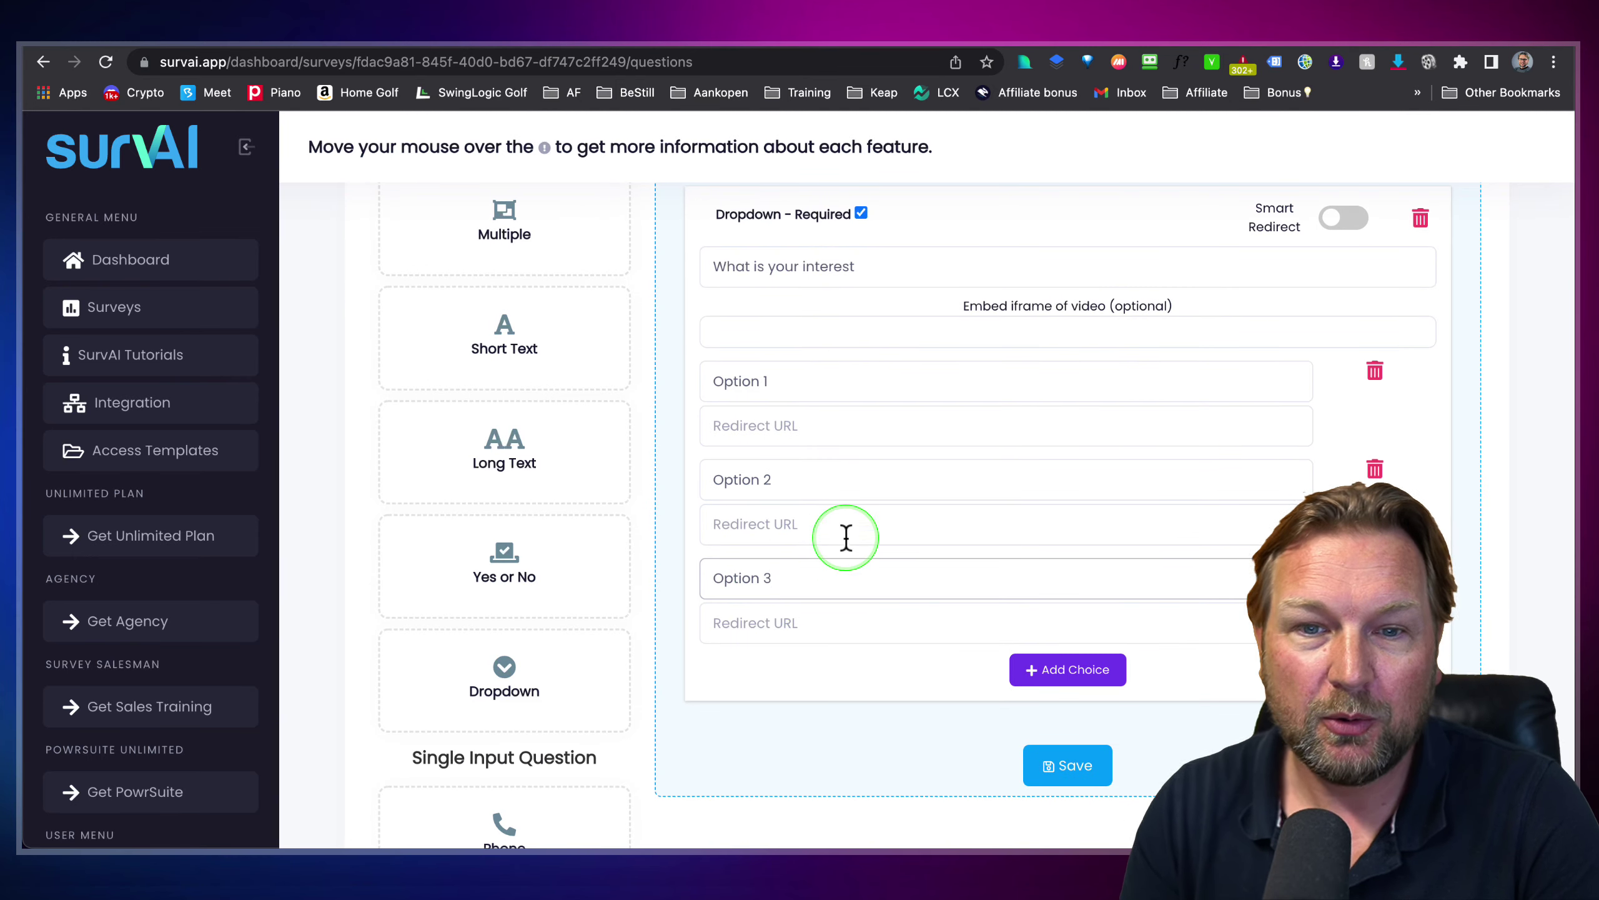
Step: Enable Smart Redirect on the dropdown question, enter 1, 2 and 3 as the redirect URLs of Options 1 to 3, and save
scroll(846, 536, up, 2)
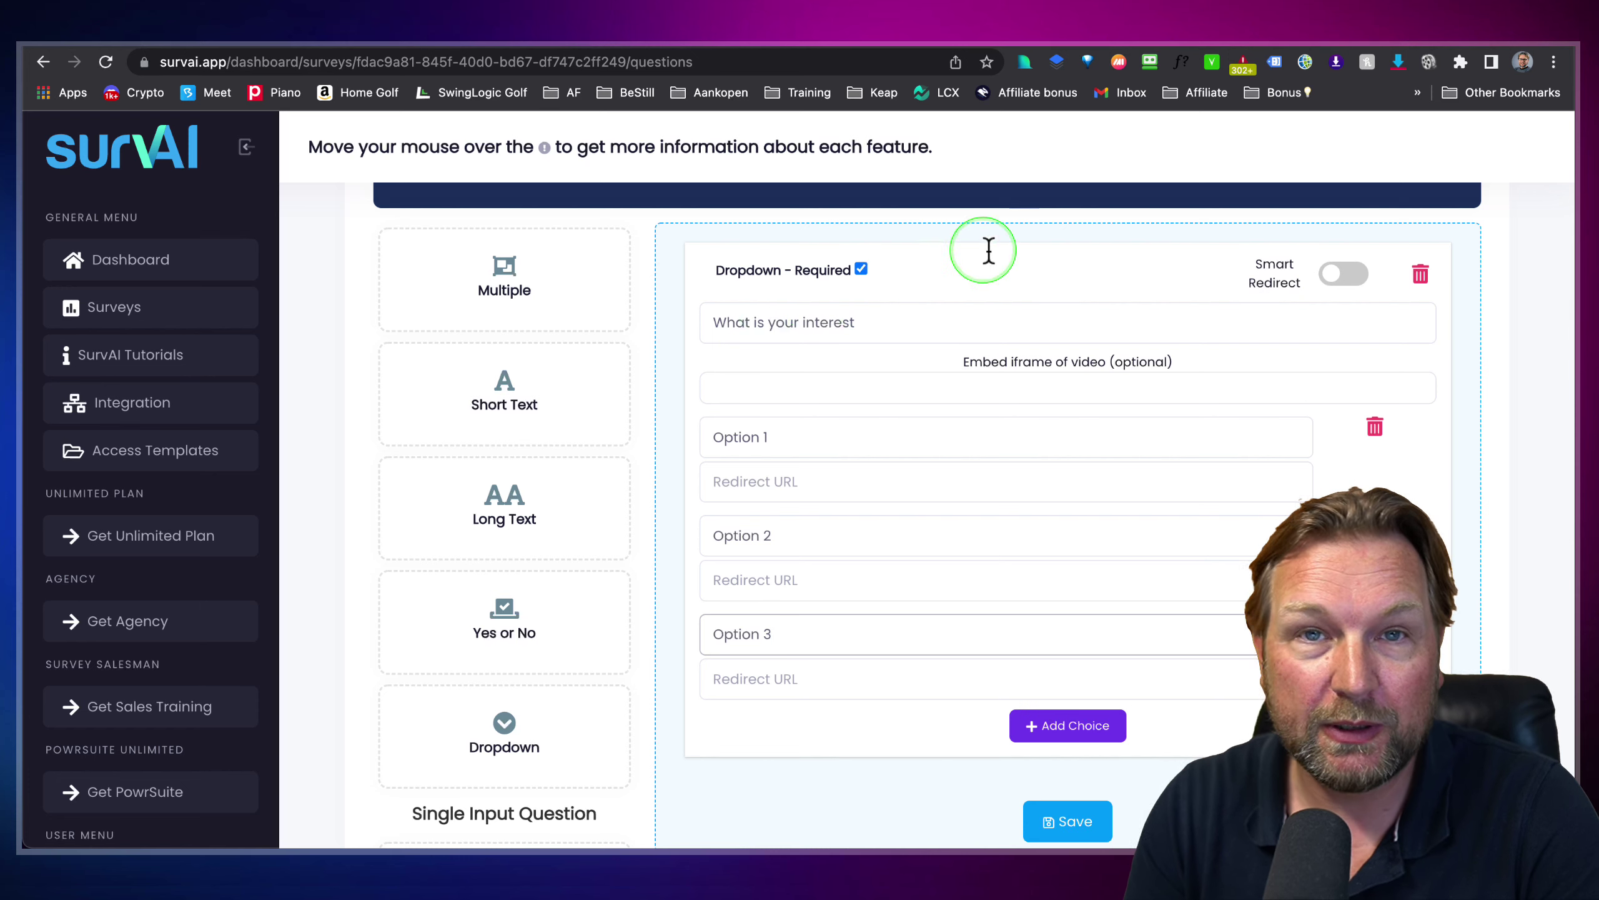
click(1342, 276)
click(794, 494)
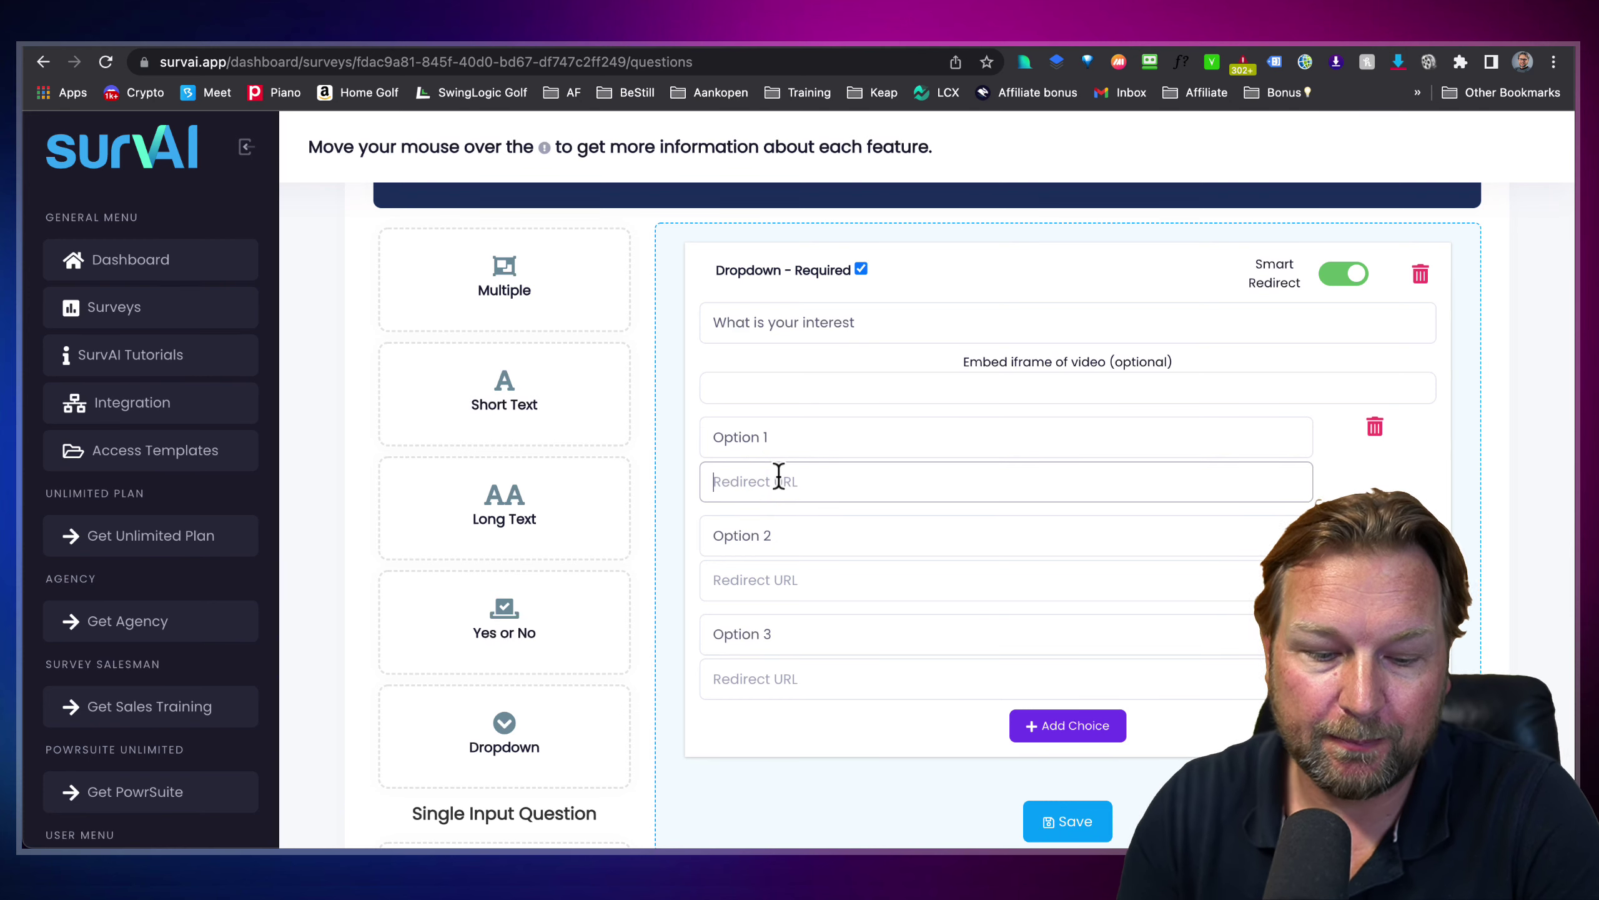
text(1)
click(761, 580)
text(2)
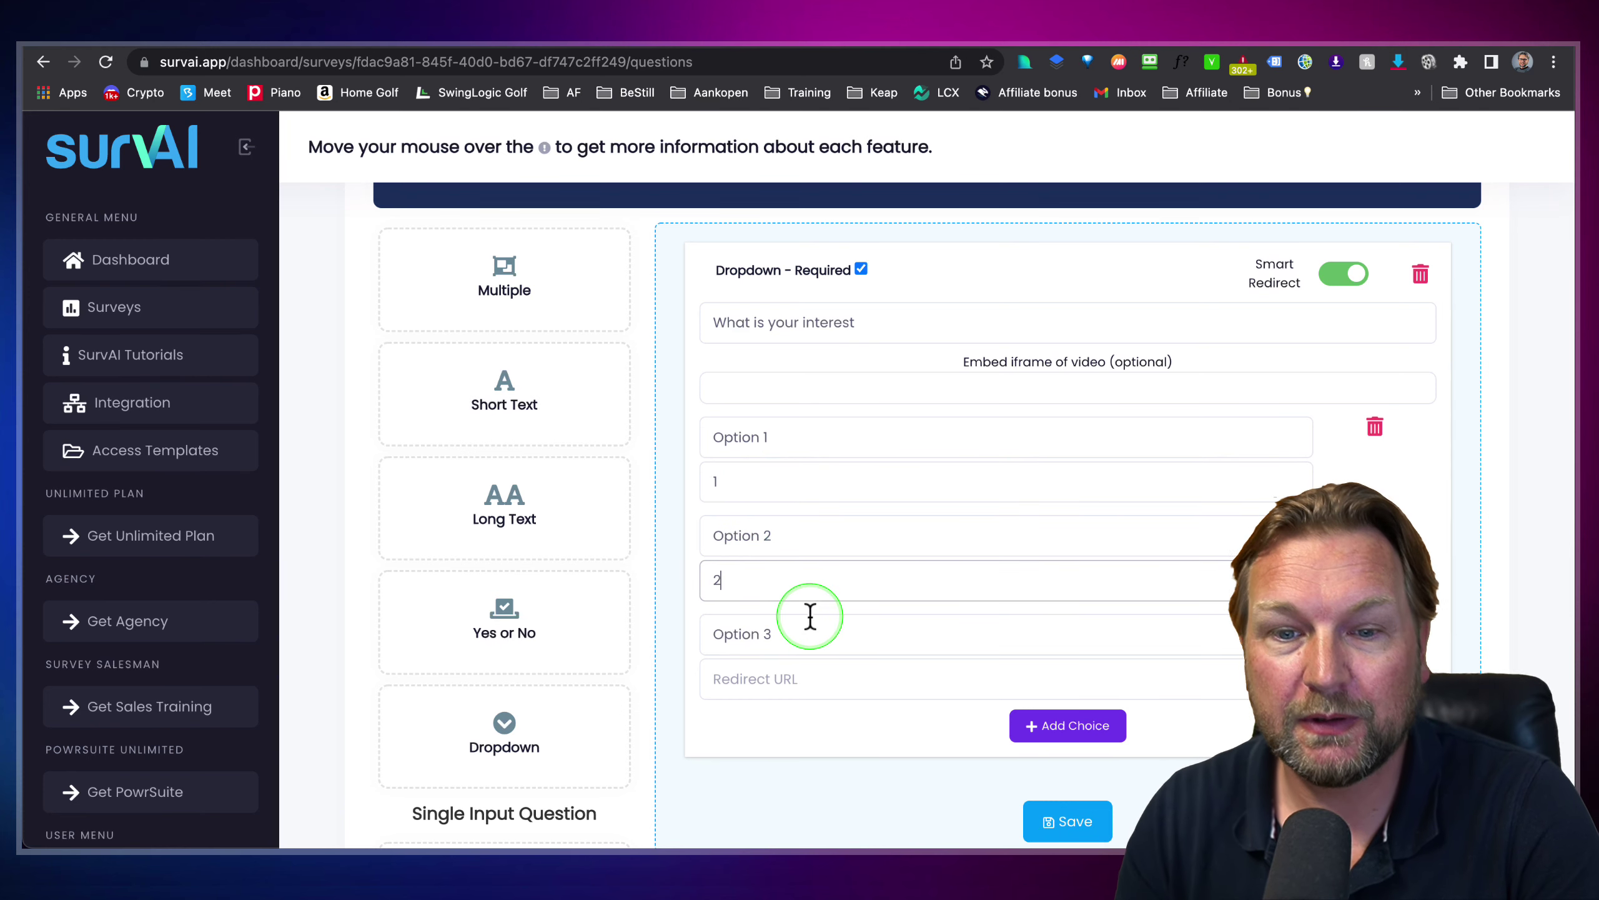
click(779, 678)
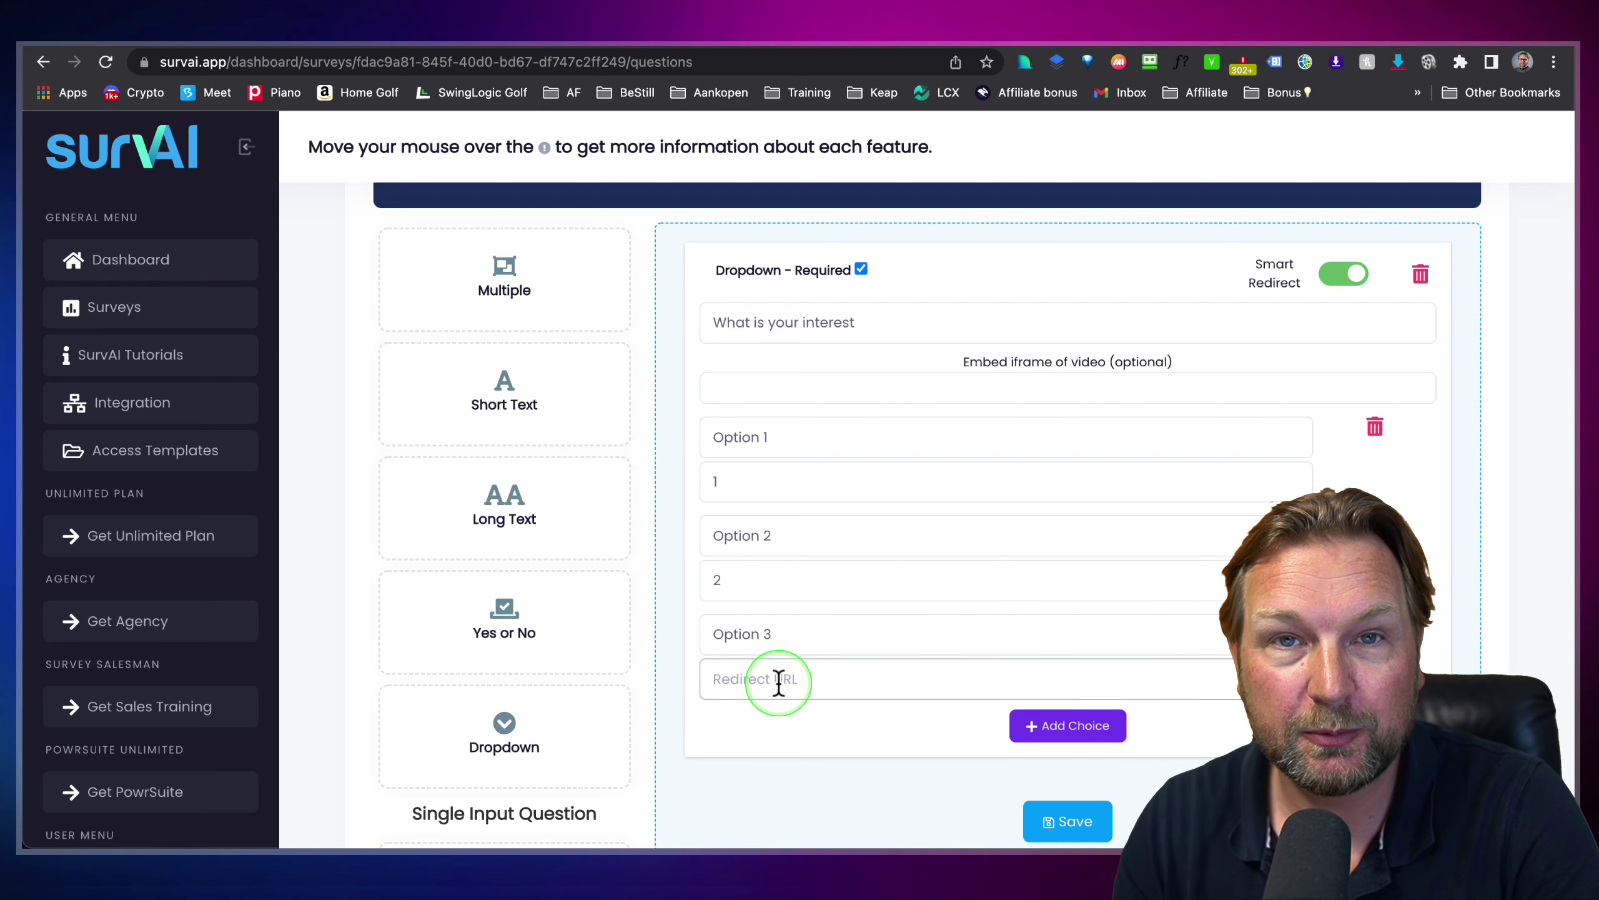
text(3)
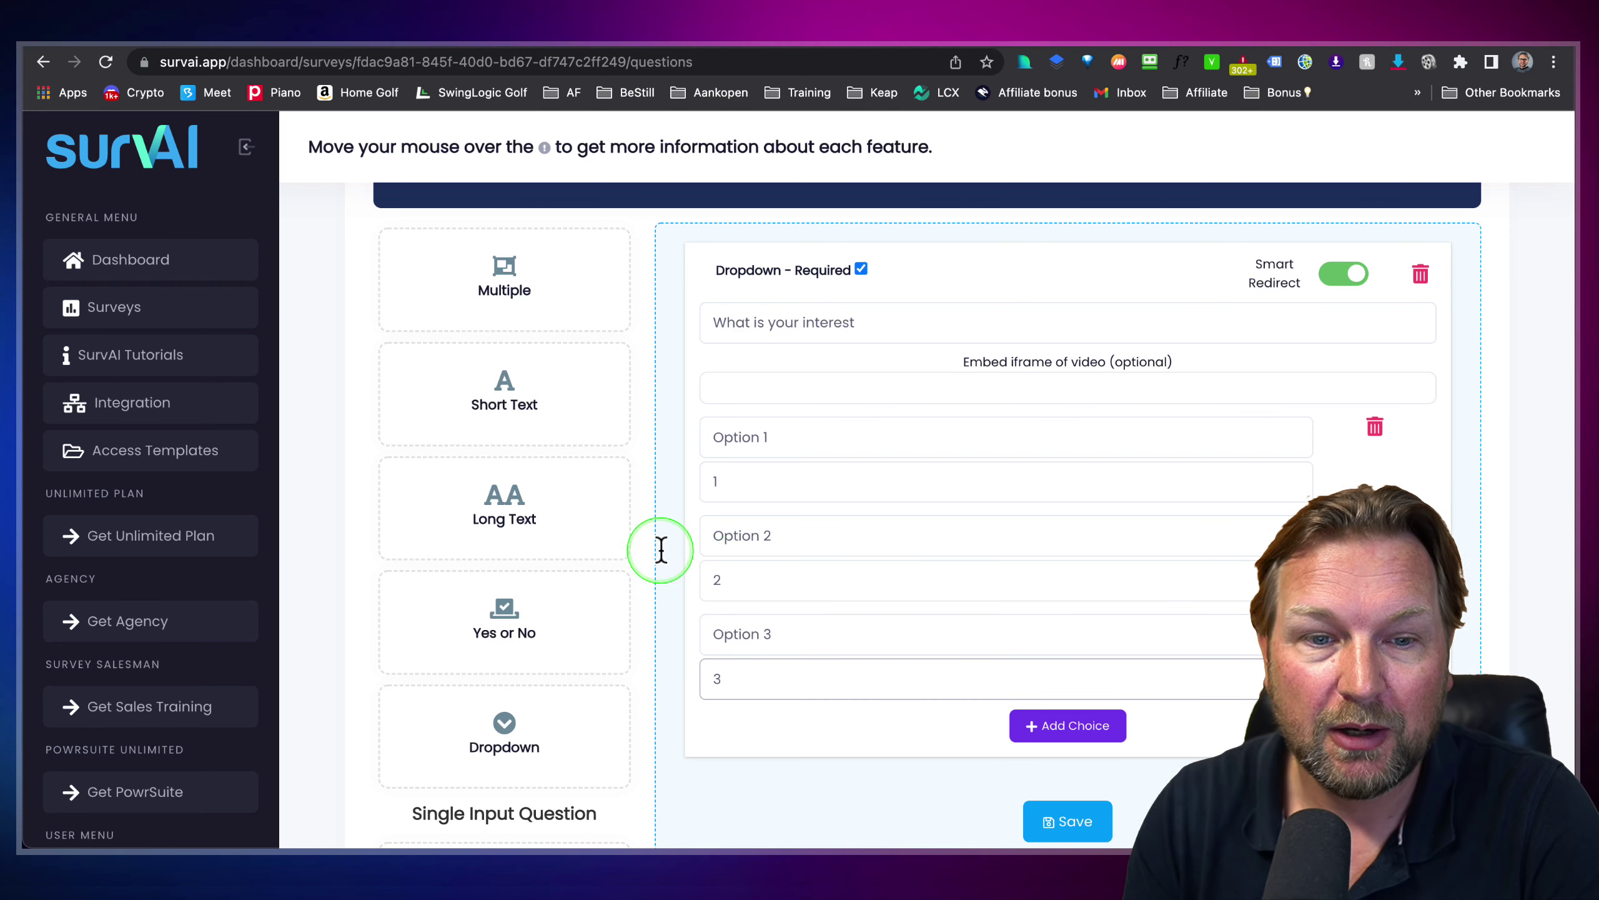
scroll(660, 550, down, 5)
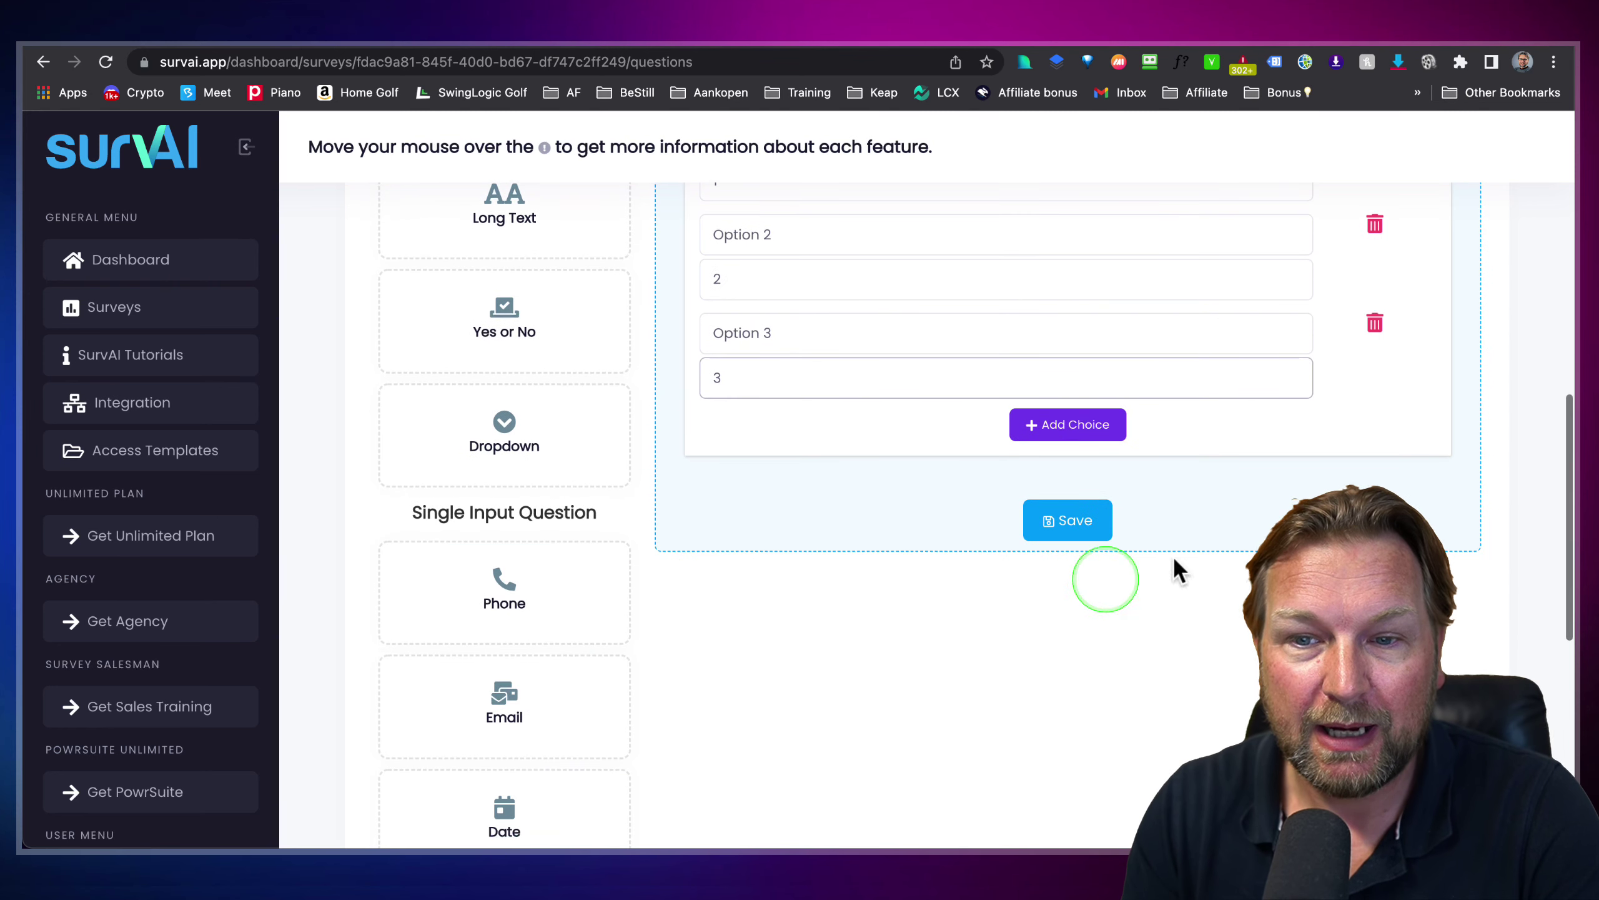
click(1087, 531)
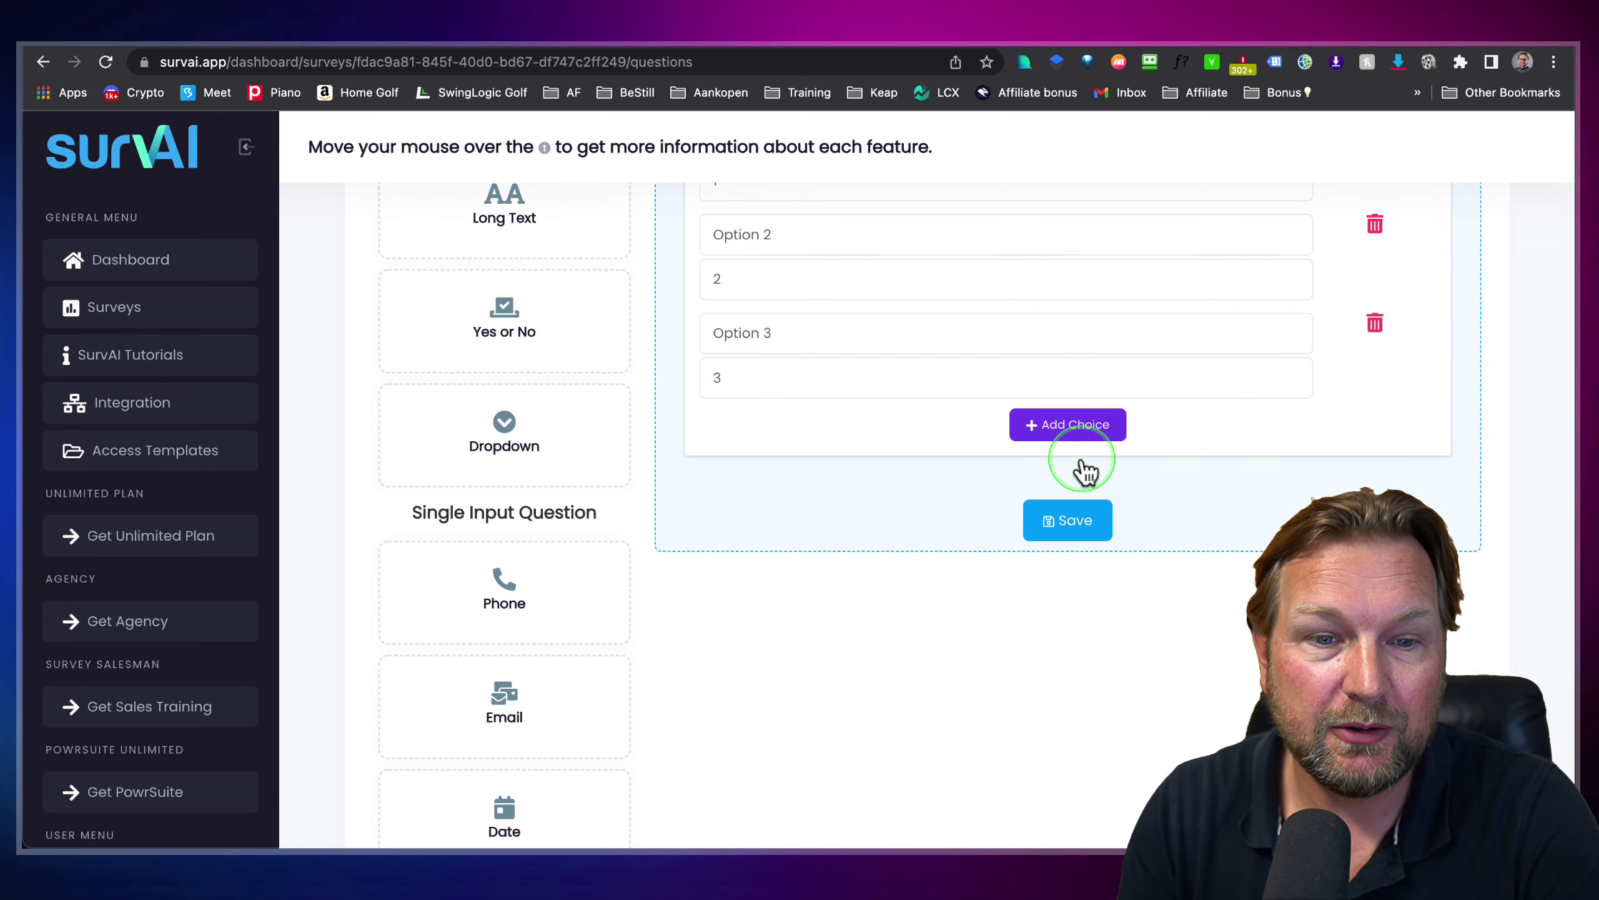
Step: Generate 3 short text questions with AI on the subject "Dog training" for the demographic "Dog trainers" in English
scroll(1080, 466, up, 10)
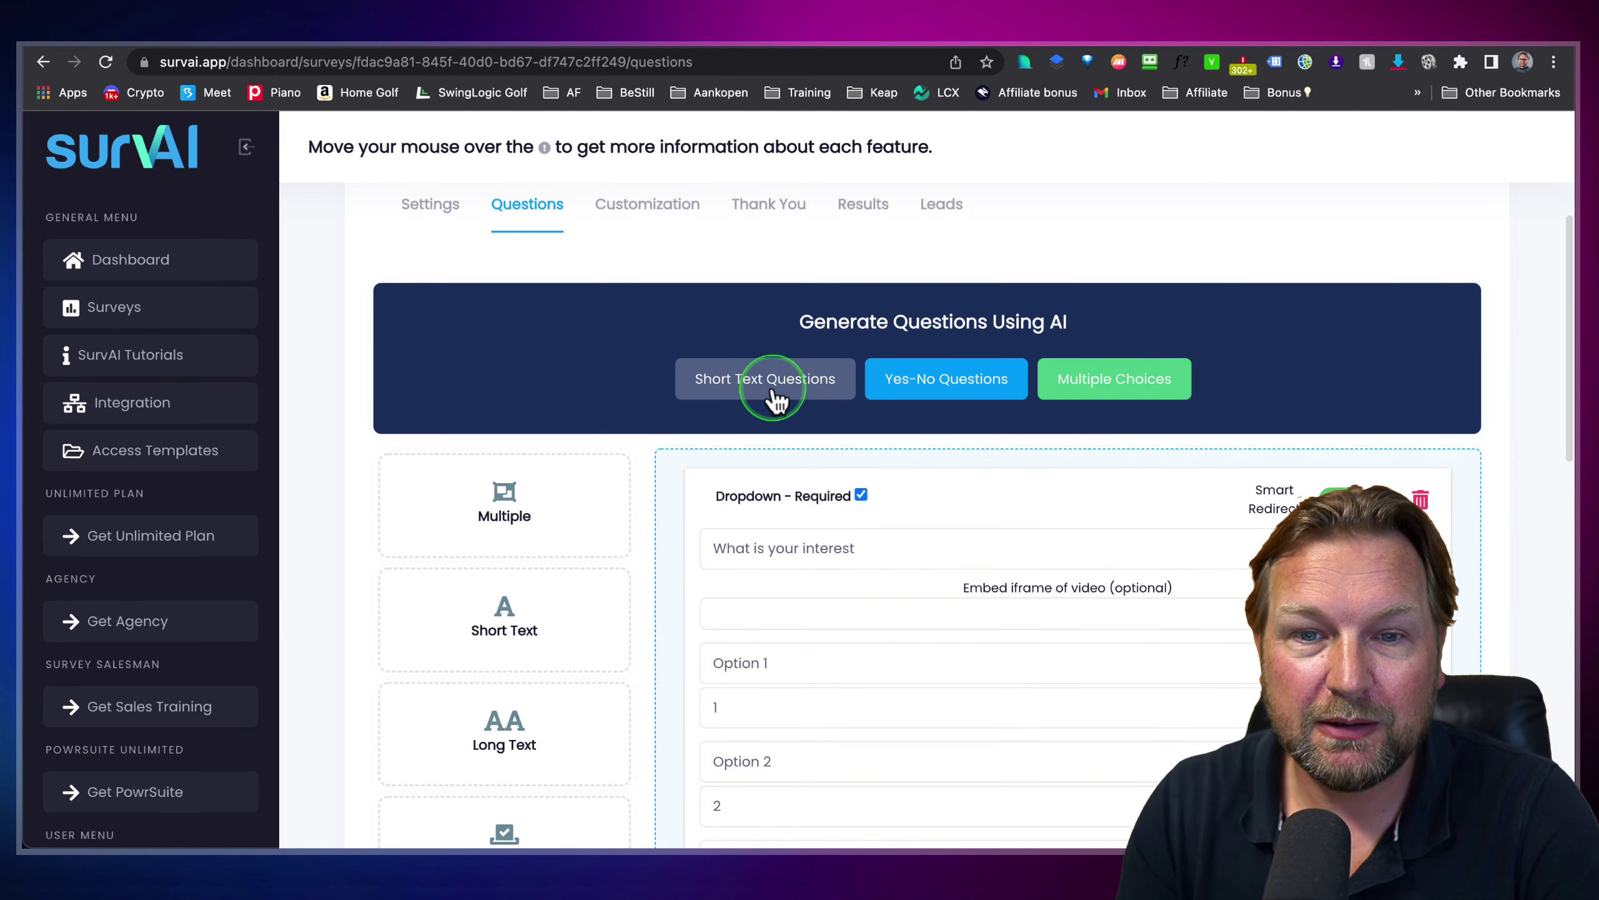
click(775, 395)
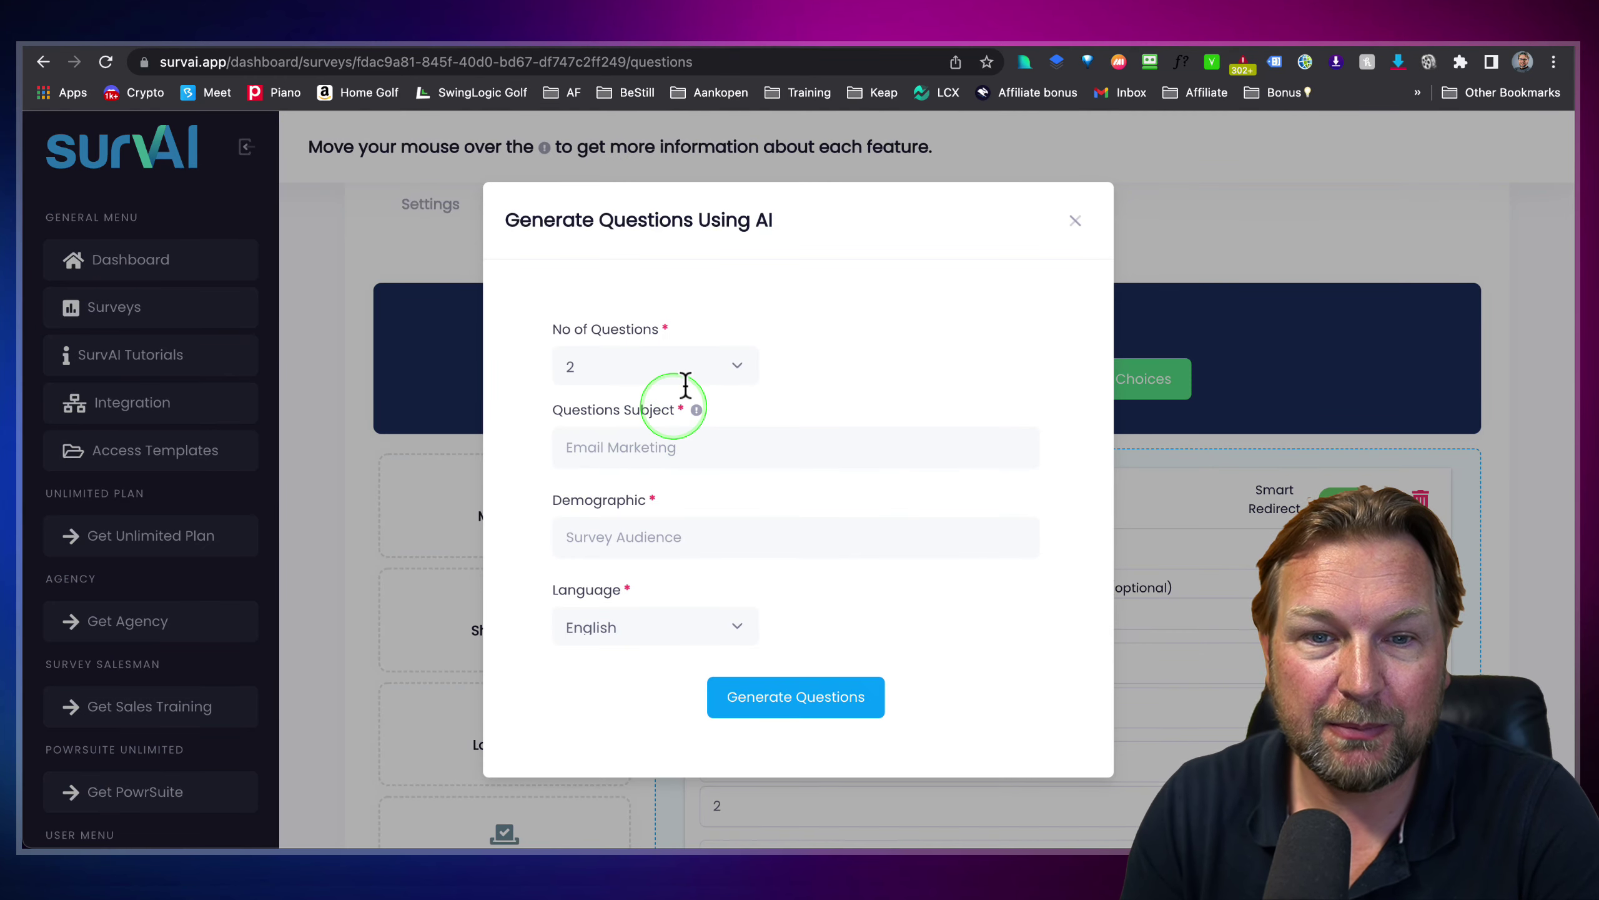
click(686, 373)
click(650, 391)
click(634, 448)
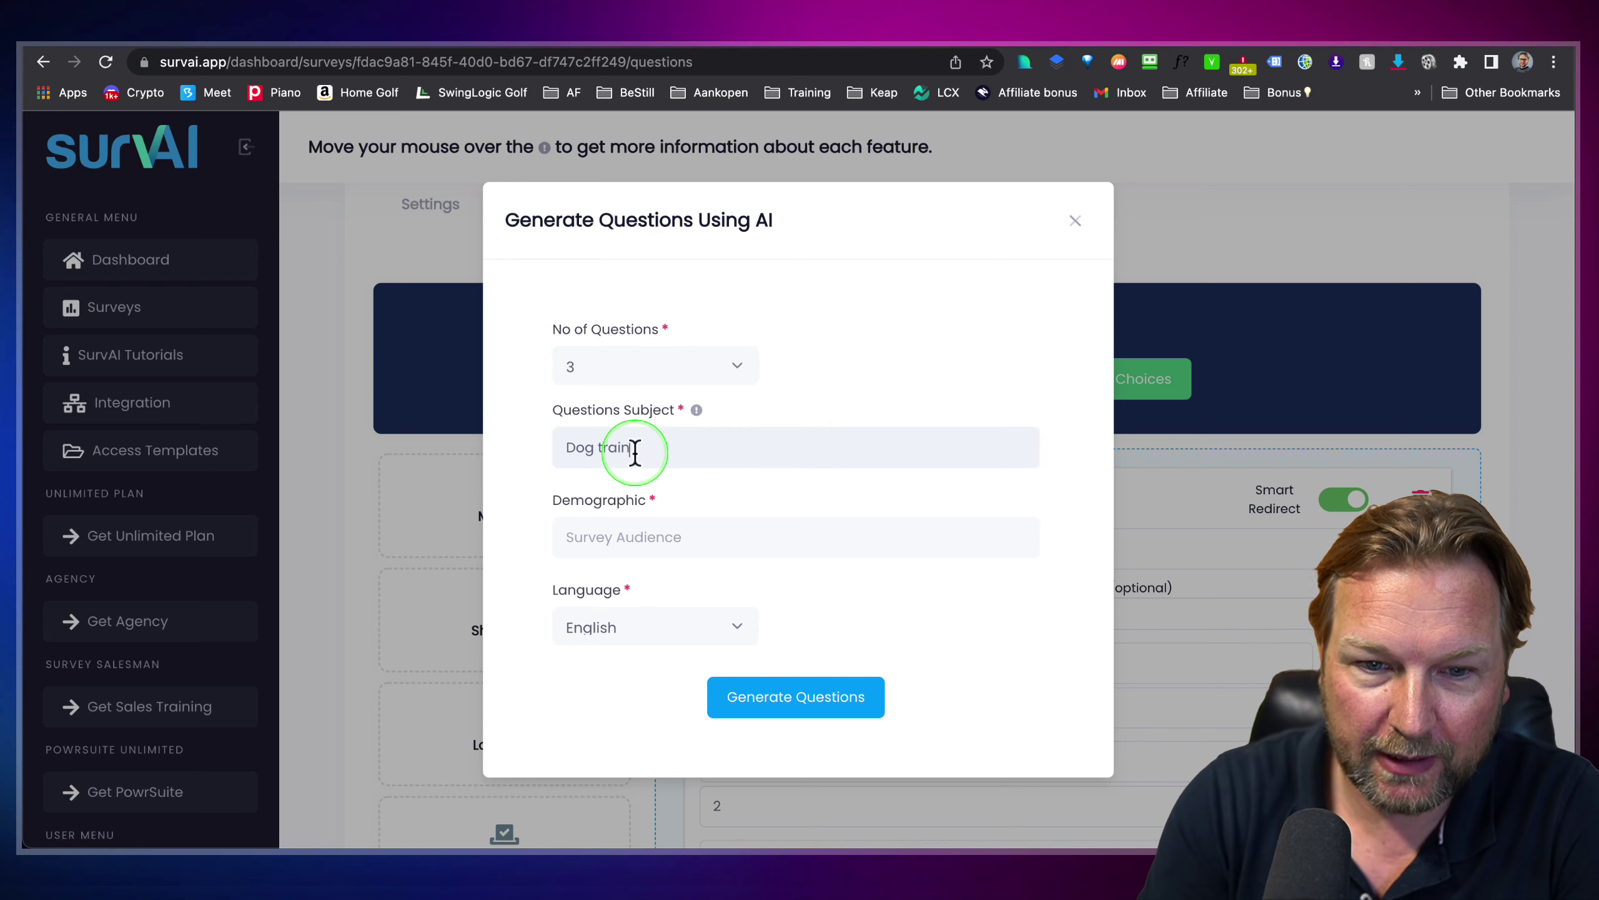
click(639, 537)
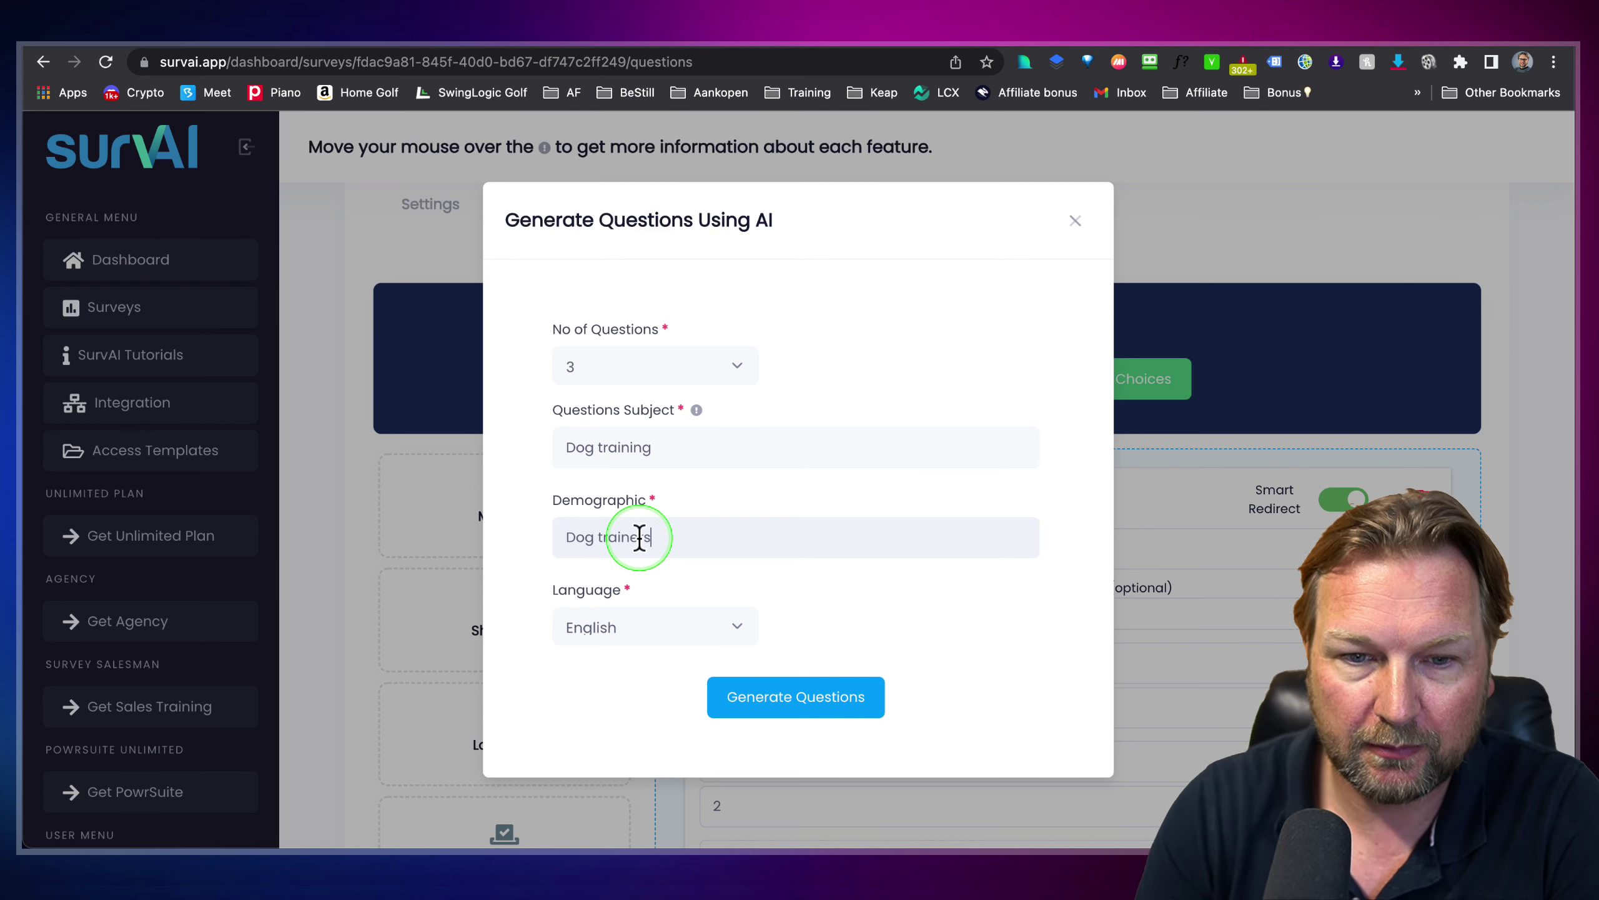
click(790, 712)
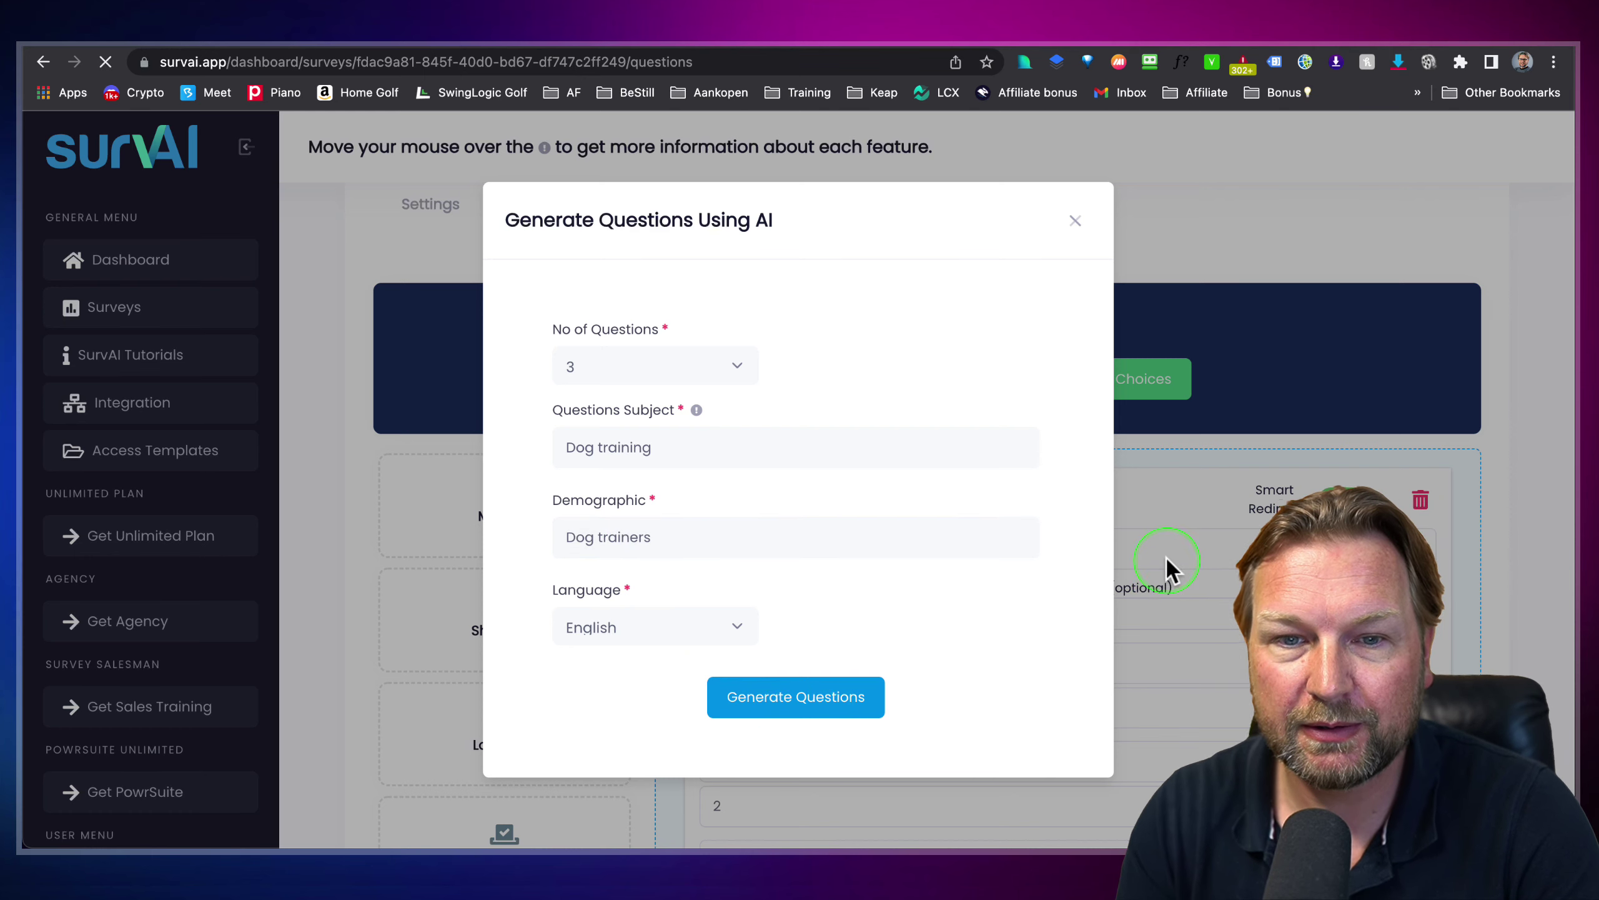
scroll(1112, 425, down, 3)
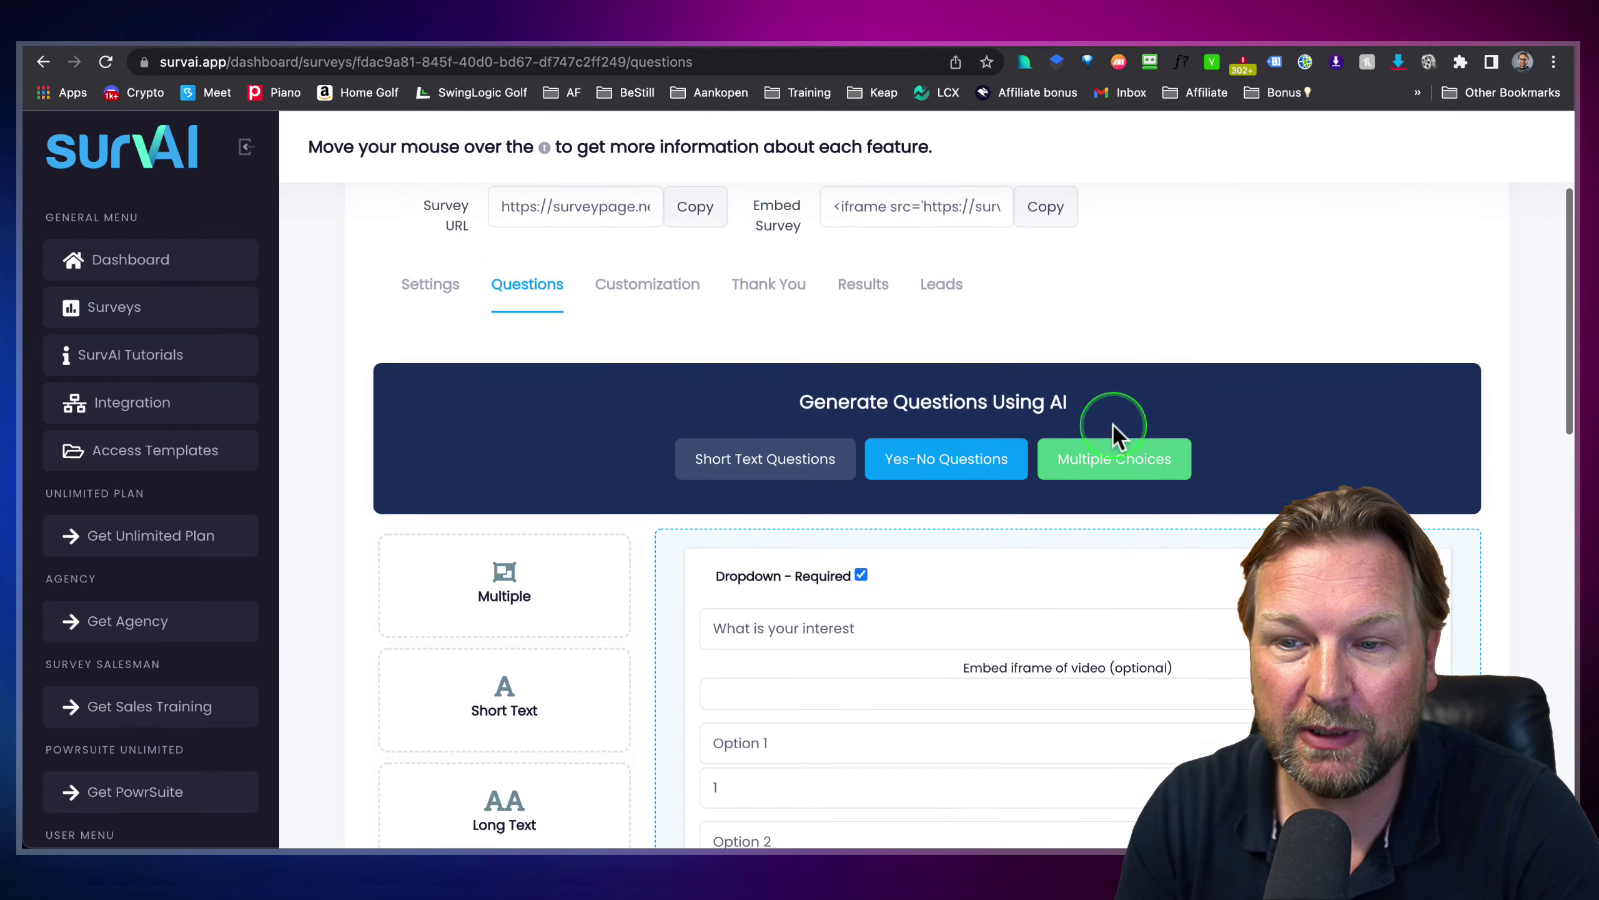
scroll(1385, 418, down, 5)
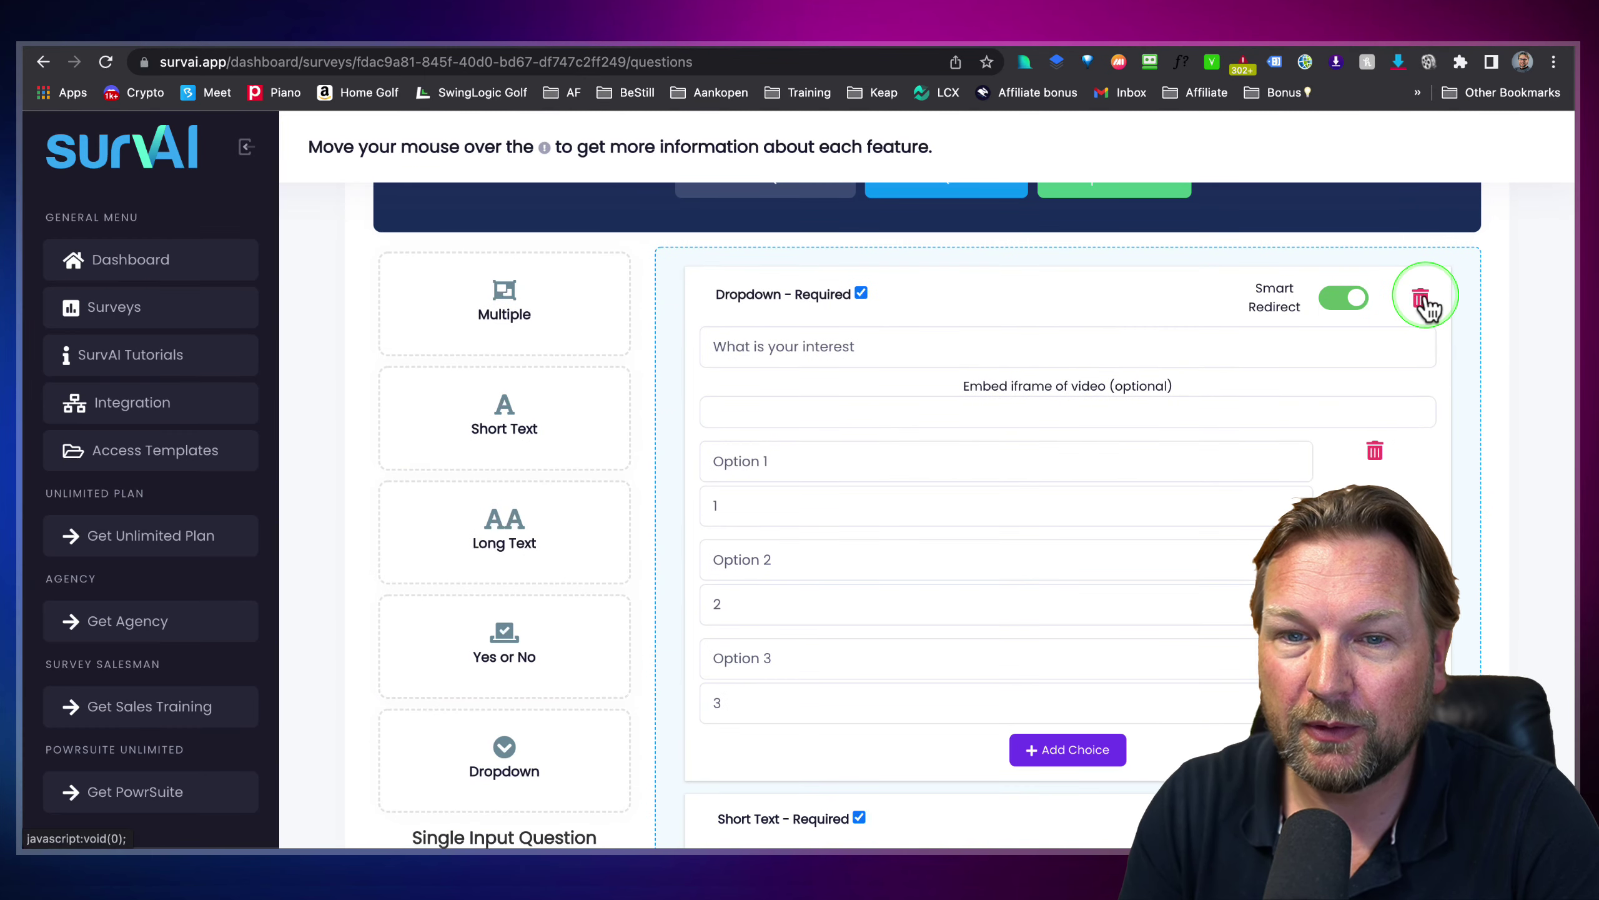
Step: Delete the dropdown question from the Dog Survey and save the remaining short text questions
click(1421, 300)
scroll(1058, 366, down, 3)
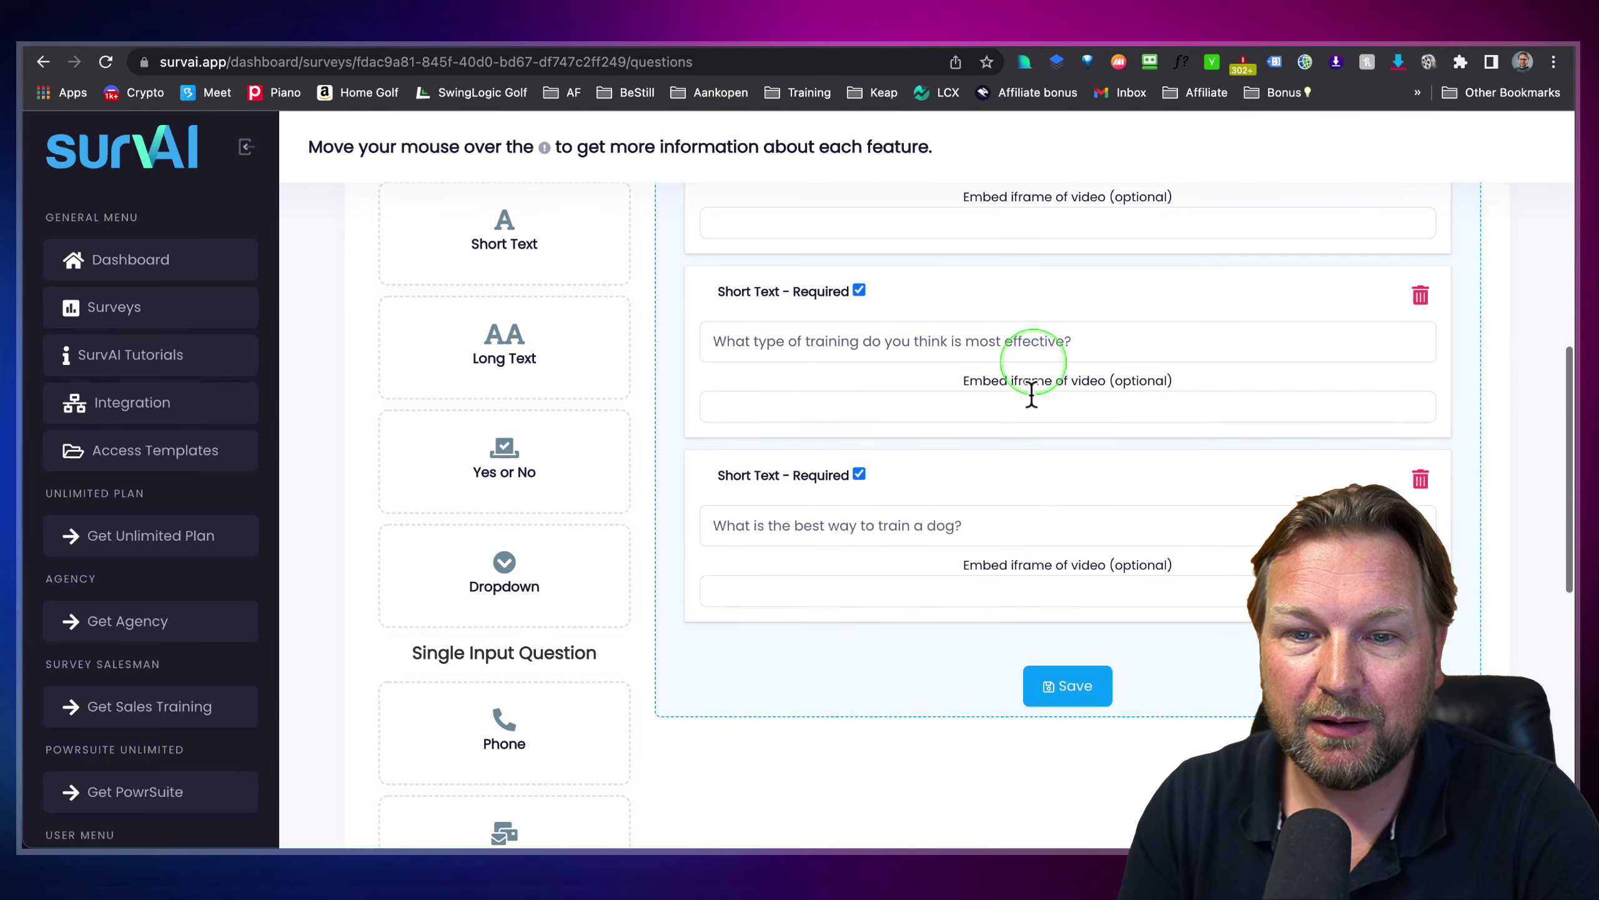
click(1064, 693)
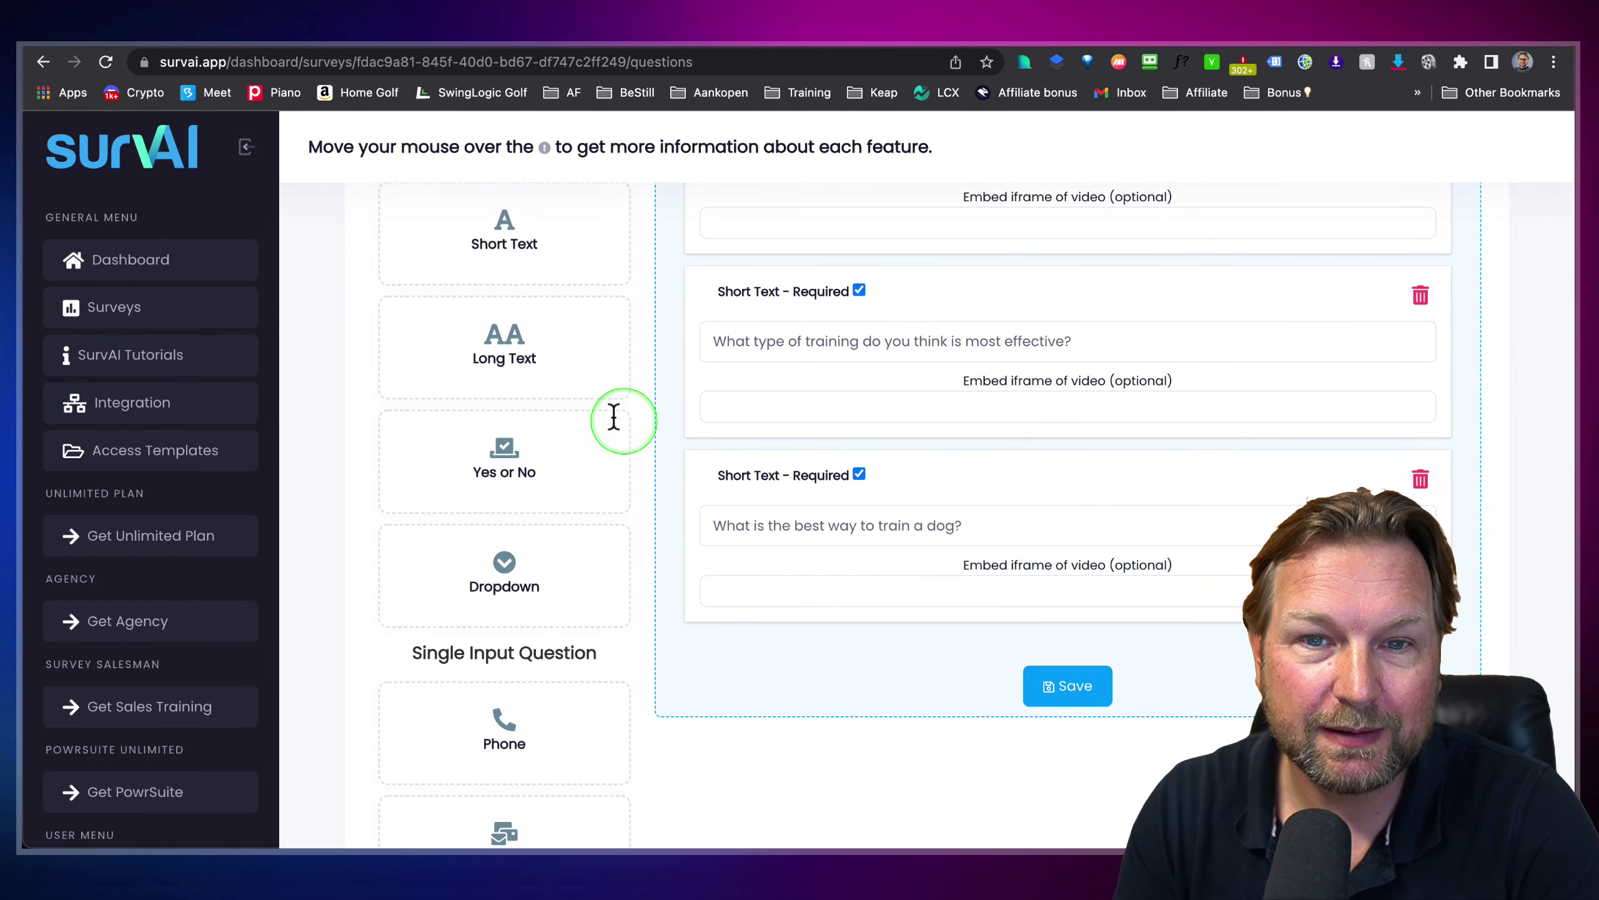
Step: Copy the survey URL and open the public survey page in a new browser tab
scroll(615, 416, up, 10)
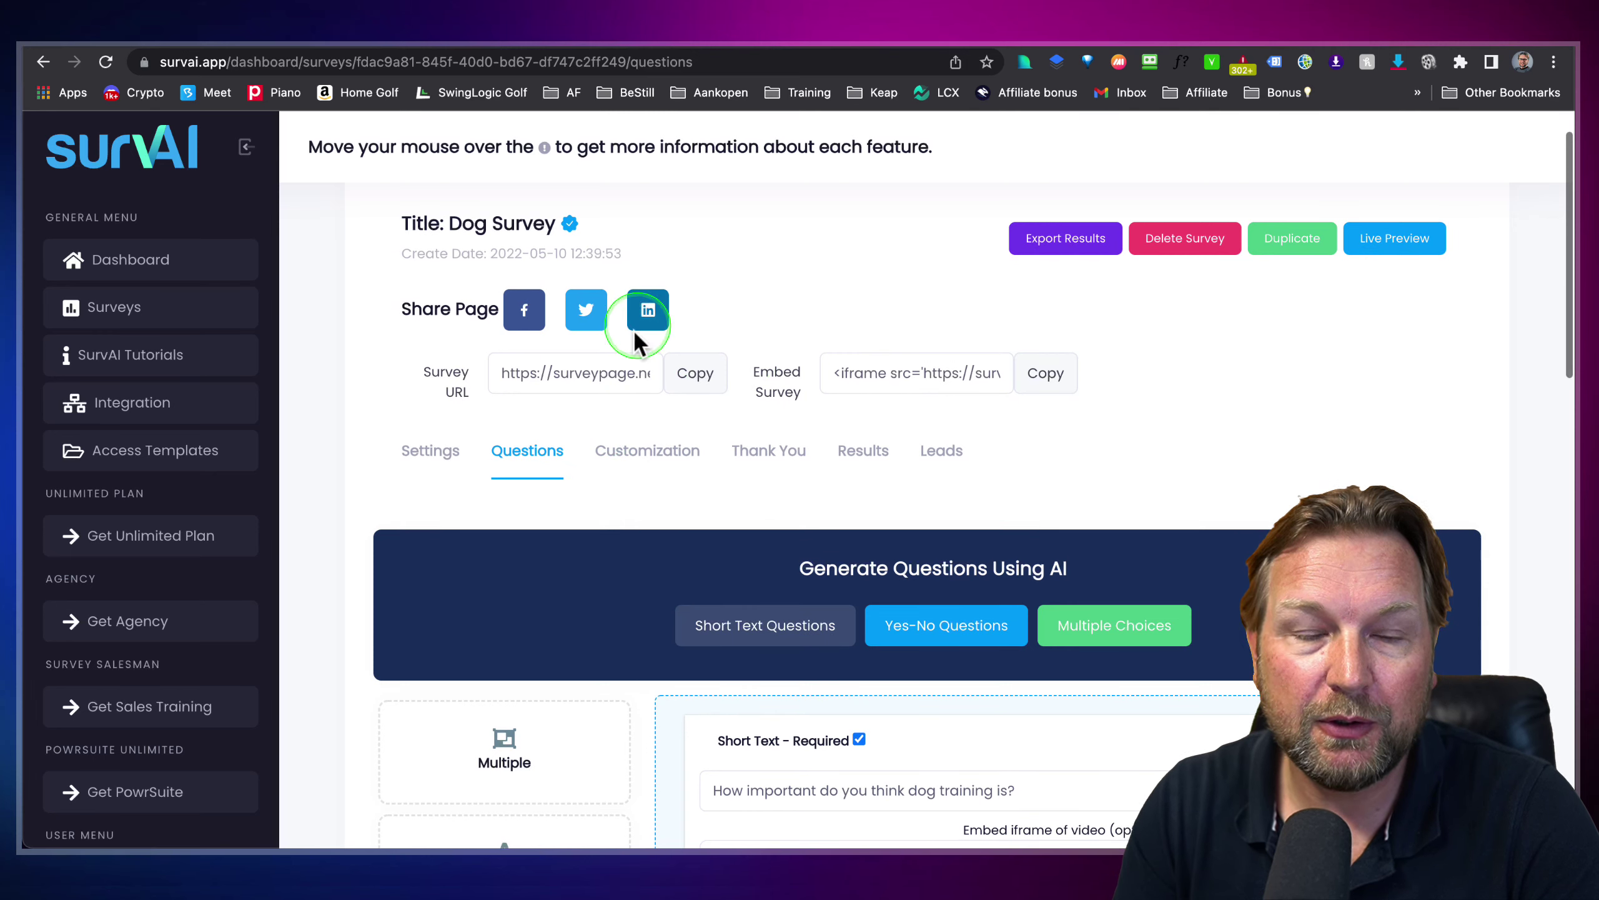
click(704, 373)
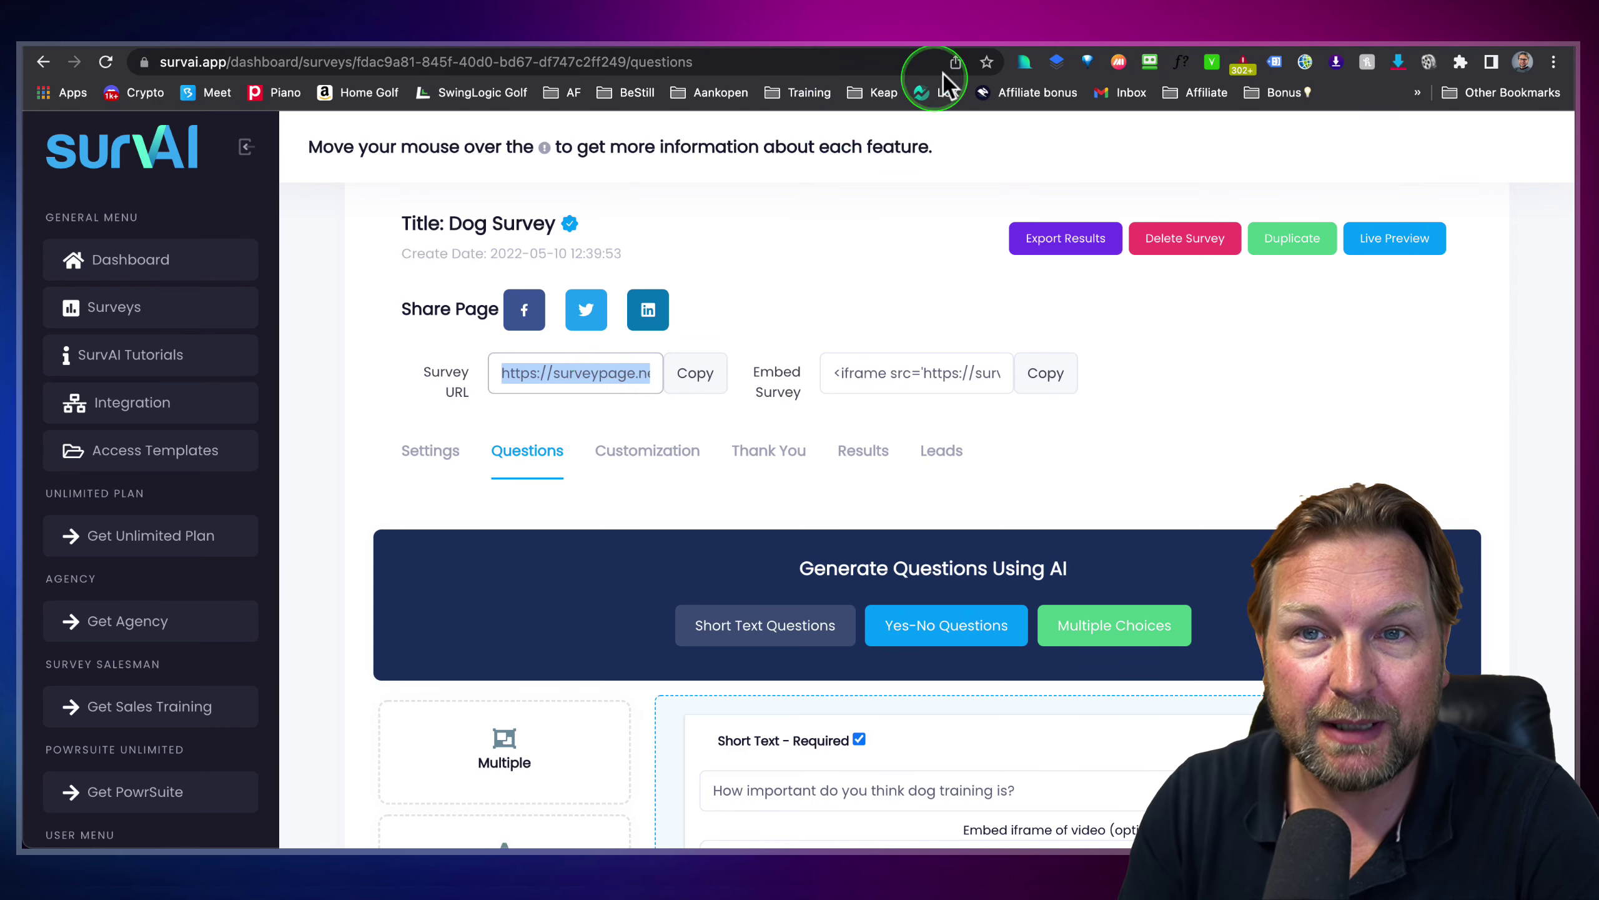
key(ctrl+t)
key(ctrl+v)
key(Return)
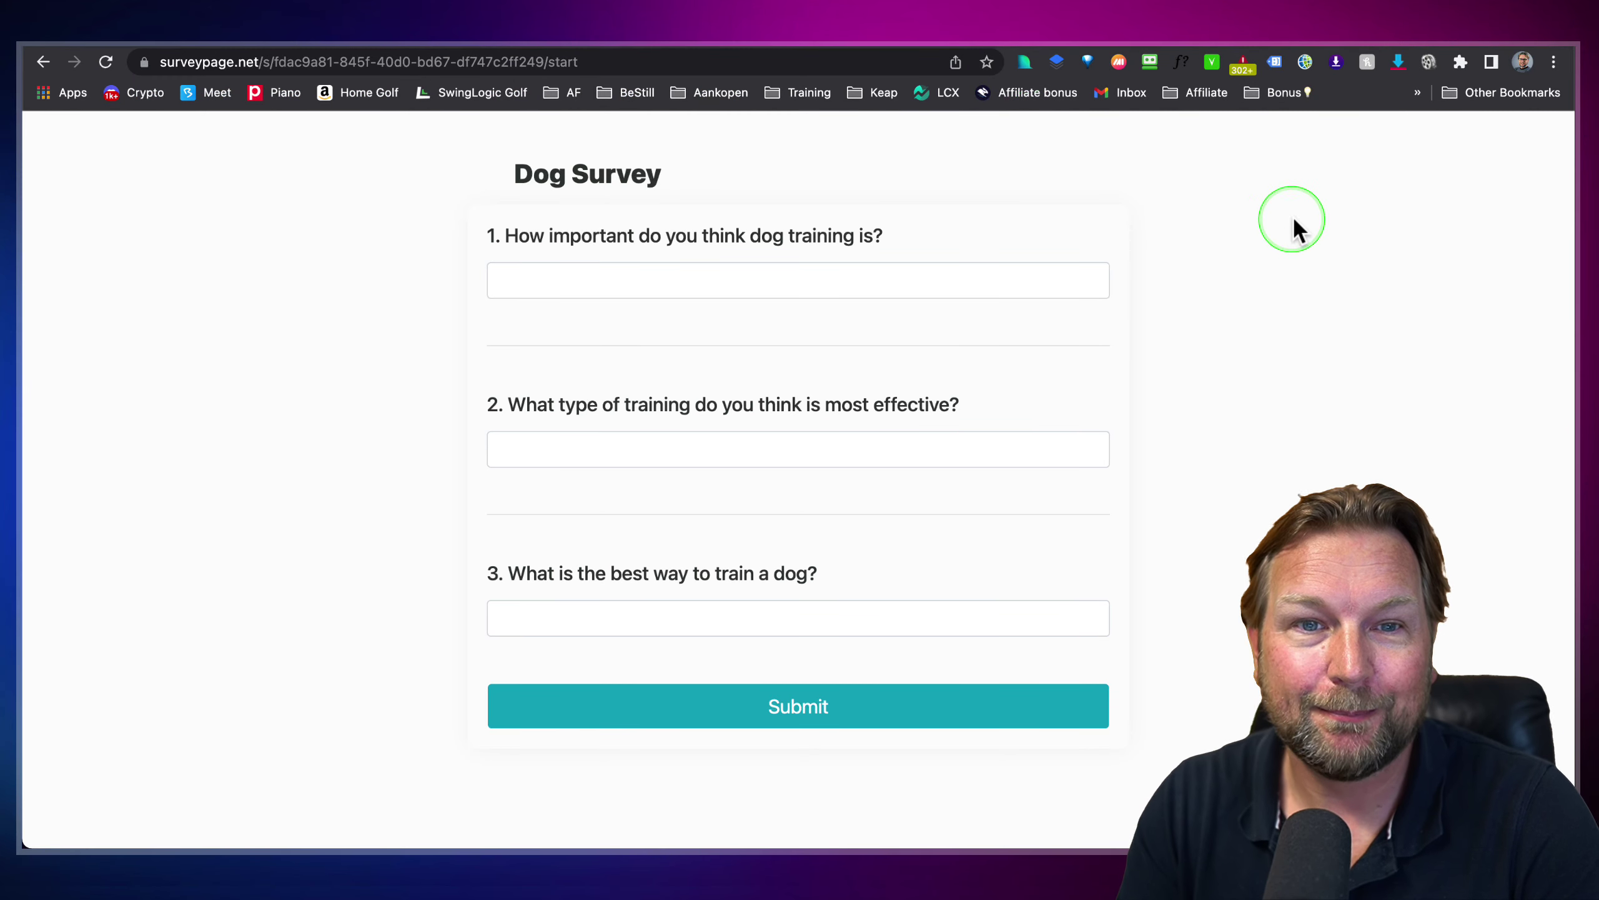
Step: Submit the survey with the answers "Very", "Treat training" and "lkdjalksjdlaksdj", and close its tab
click(702, 277)
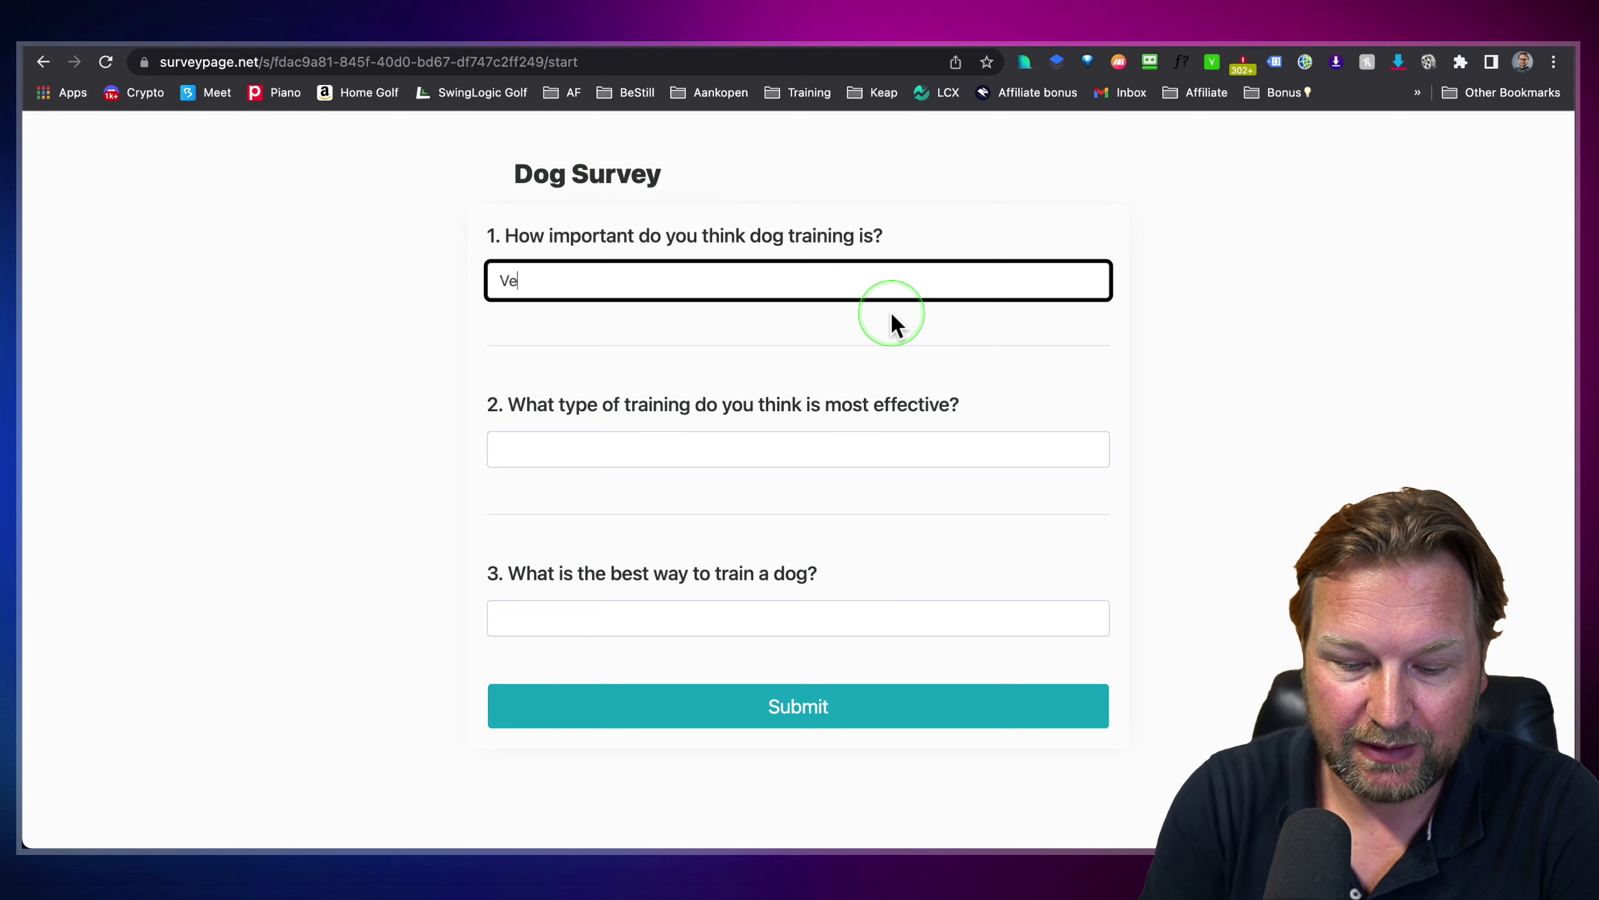
click(696, 449)
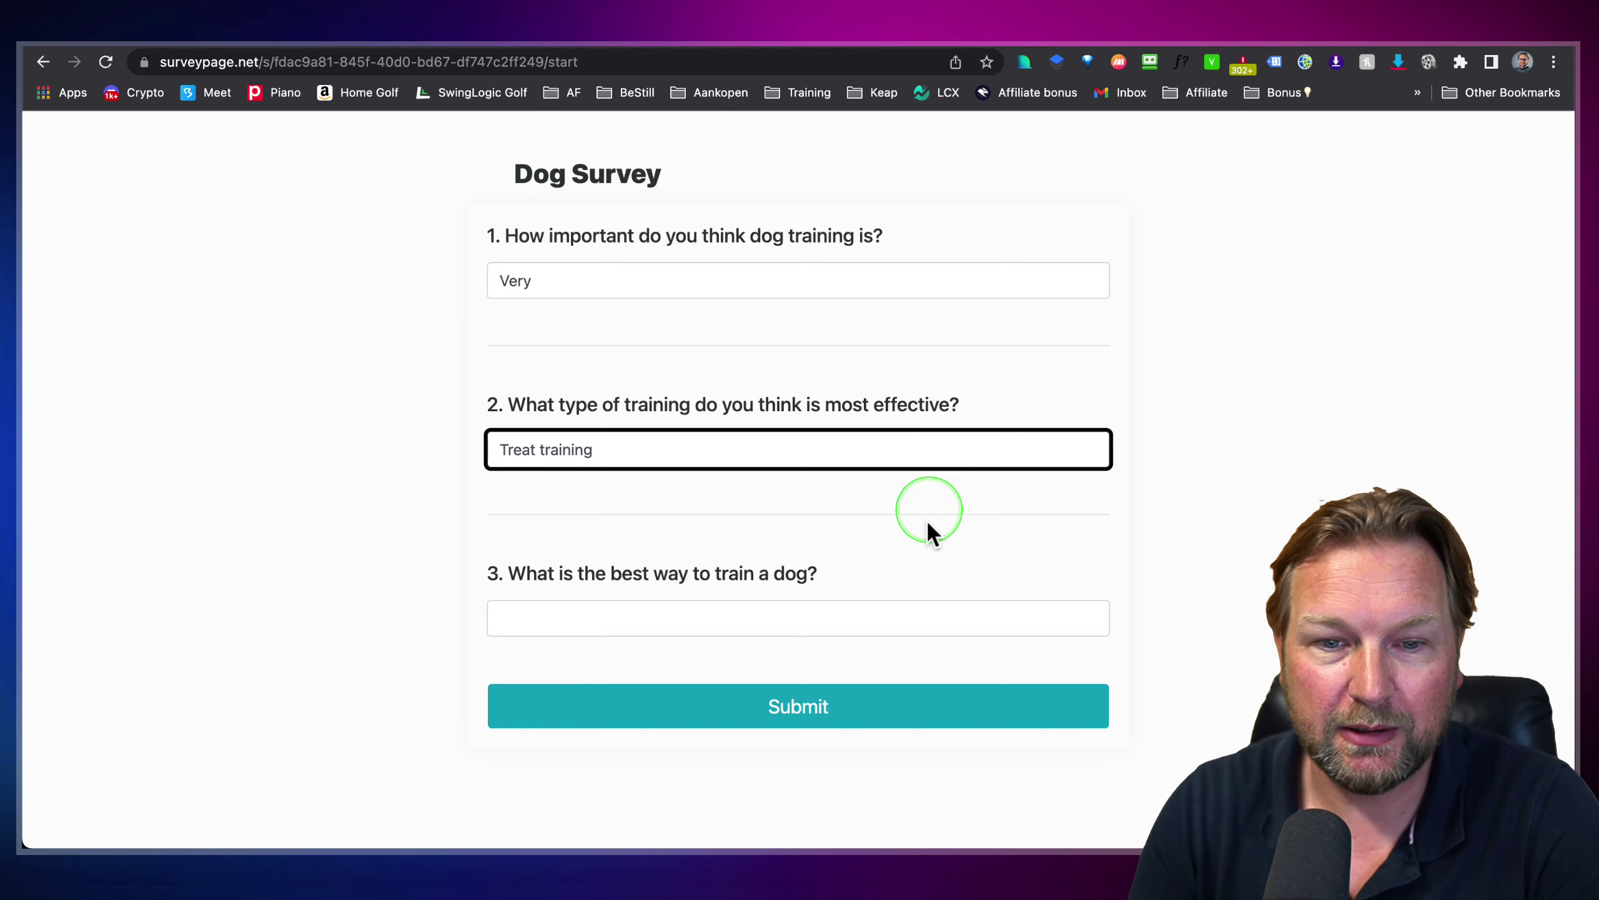
click(742, 623)
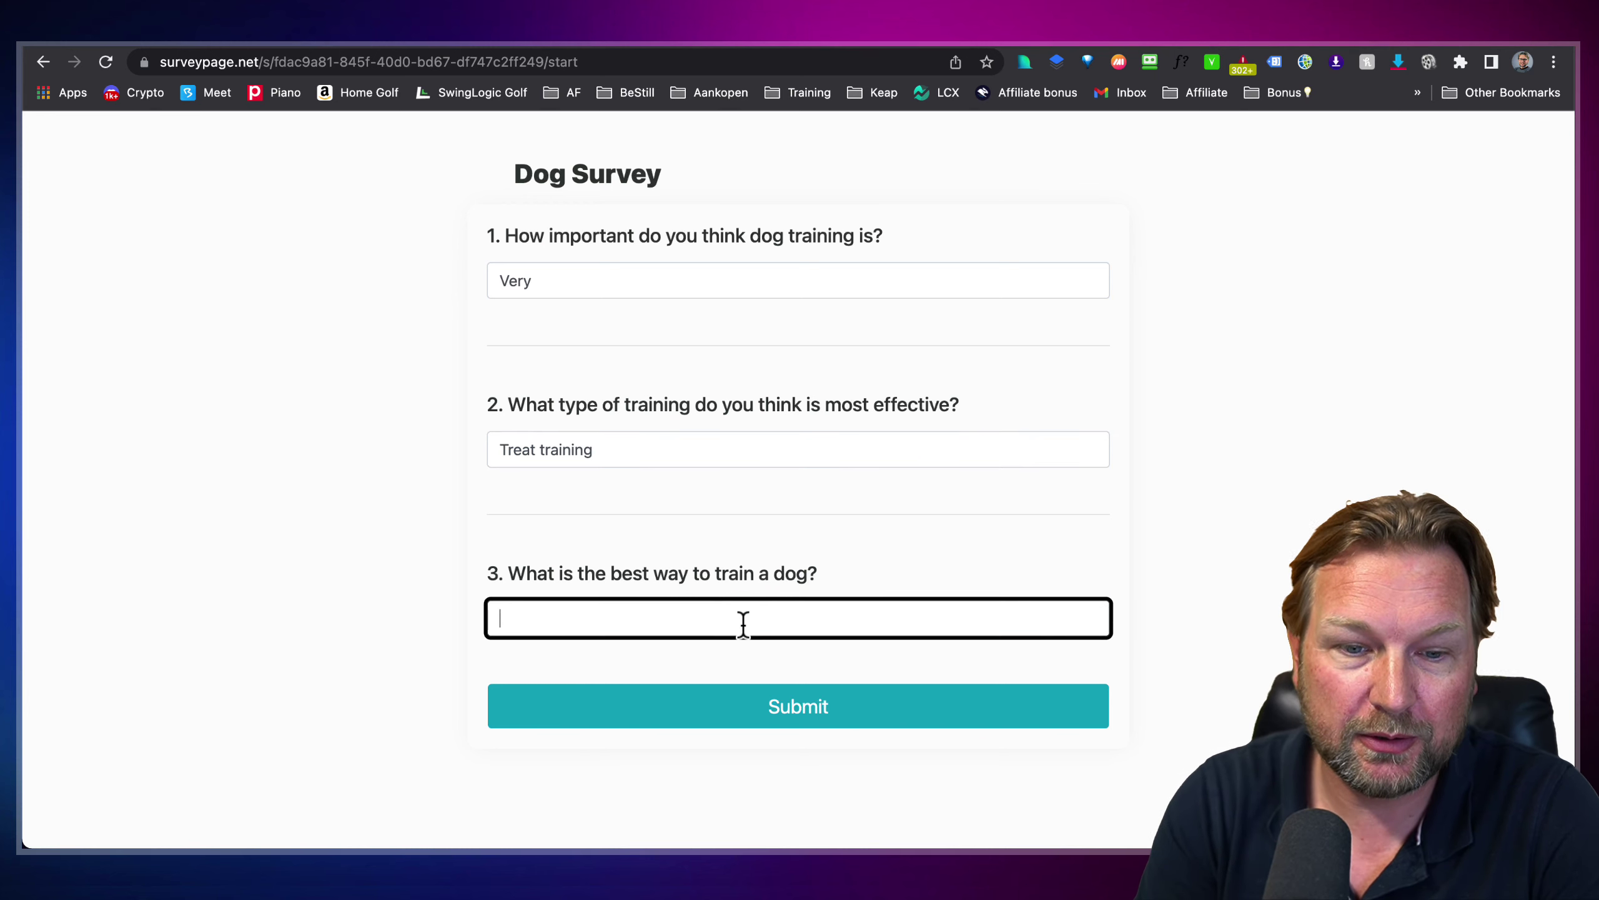
click(782, 700)
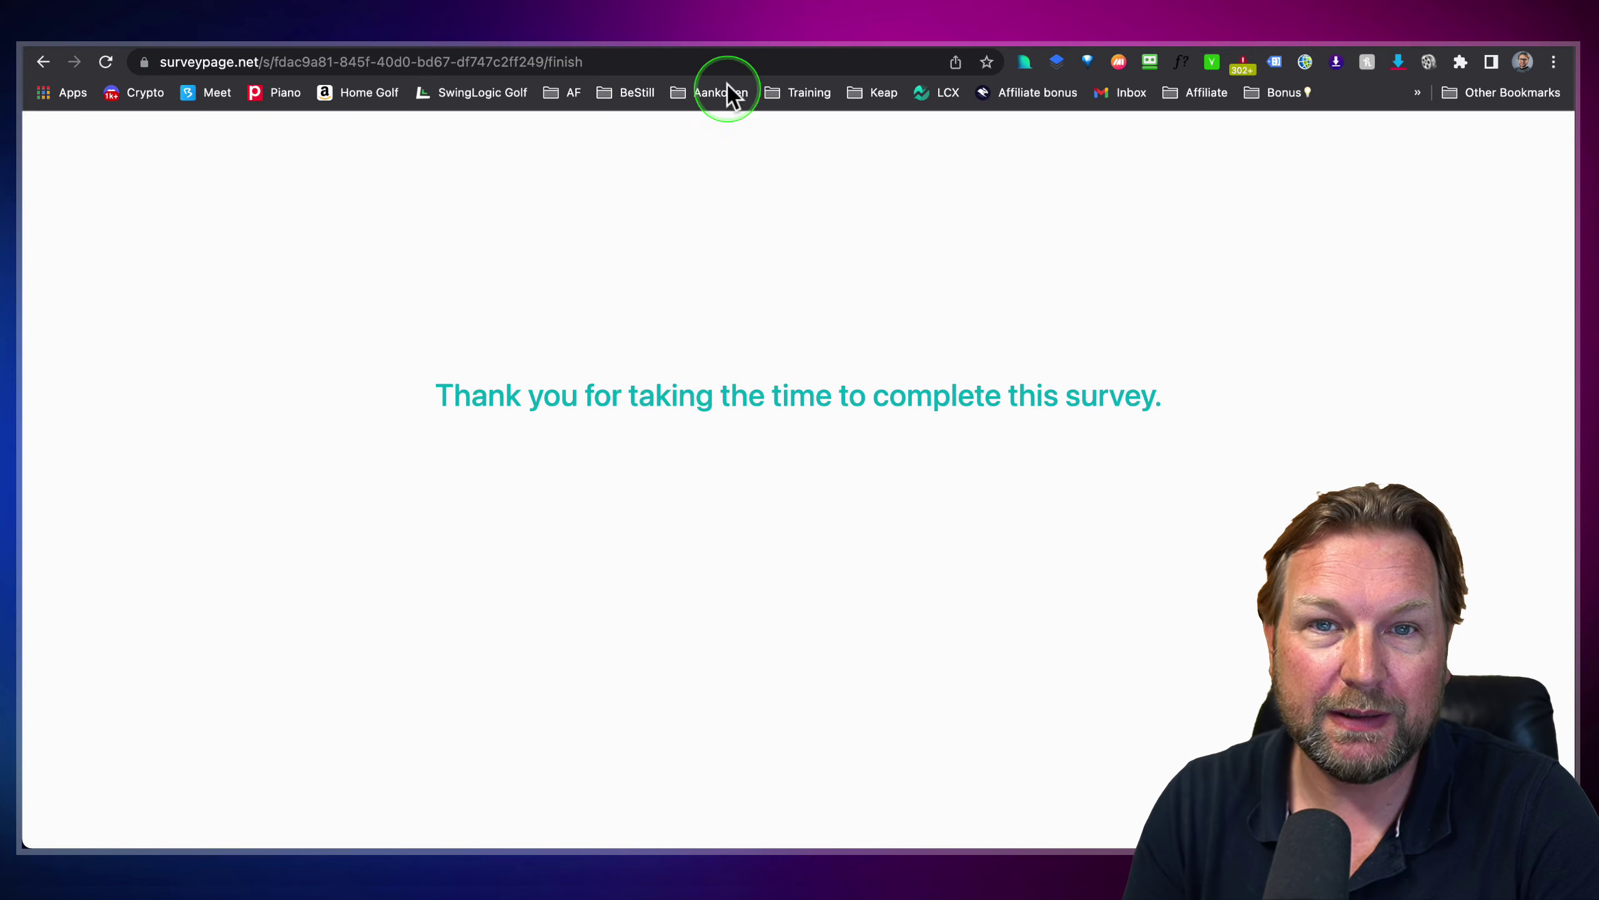
key(super+w)
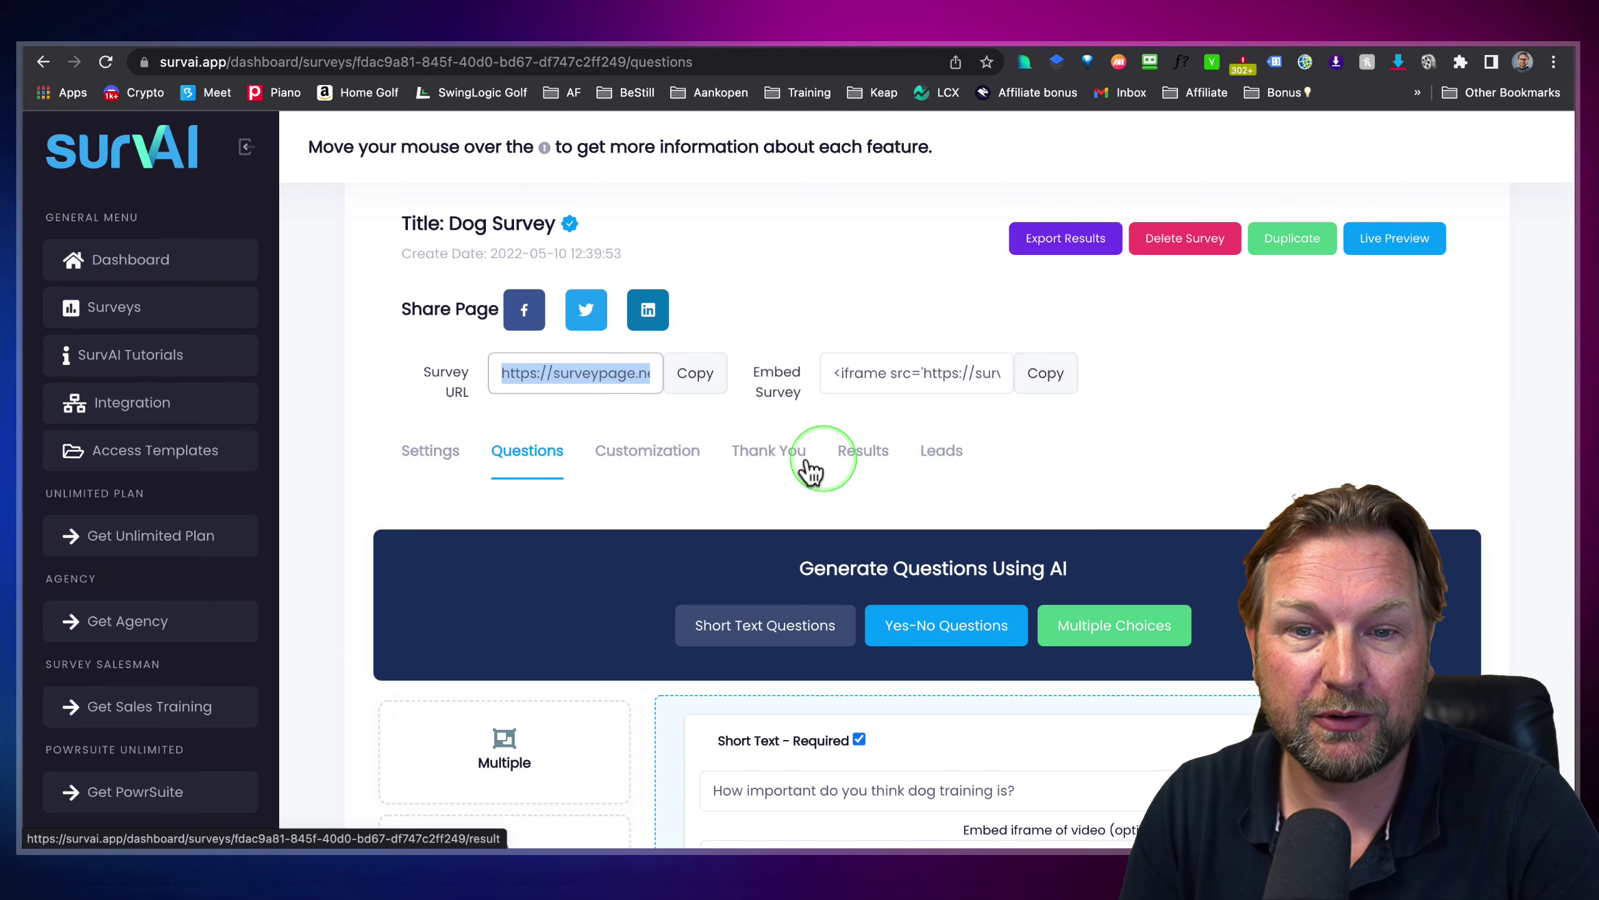
click(771, 458)
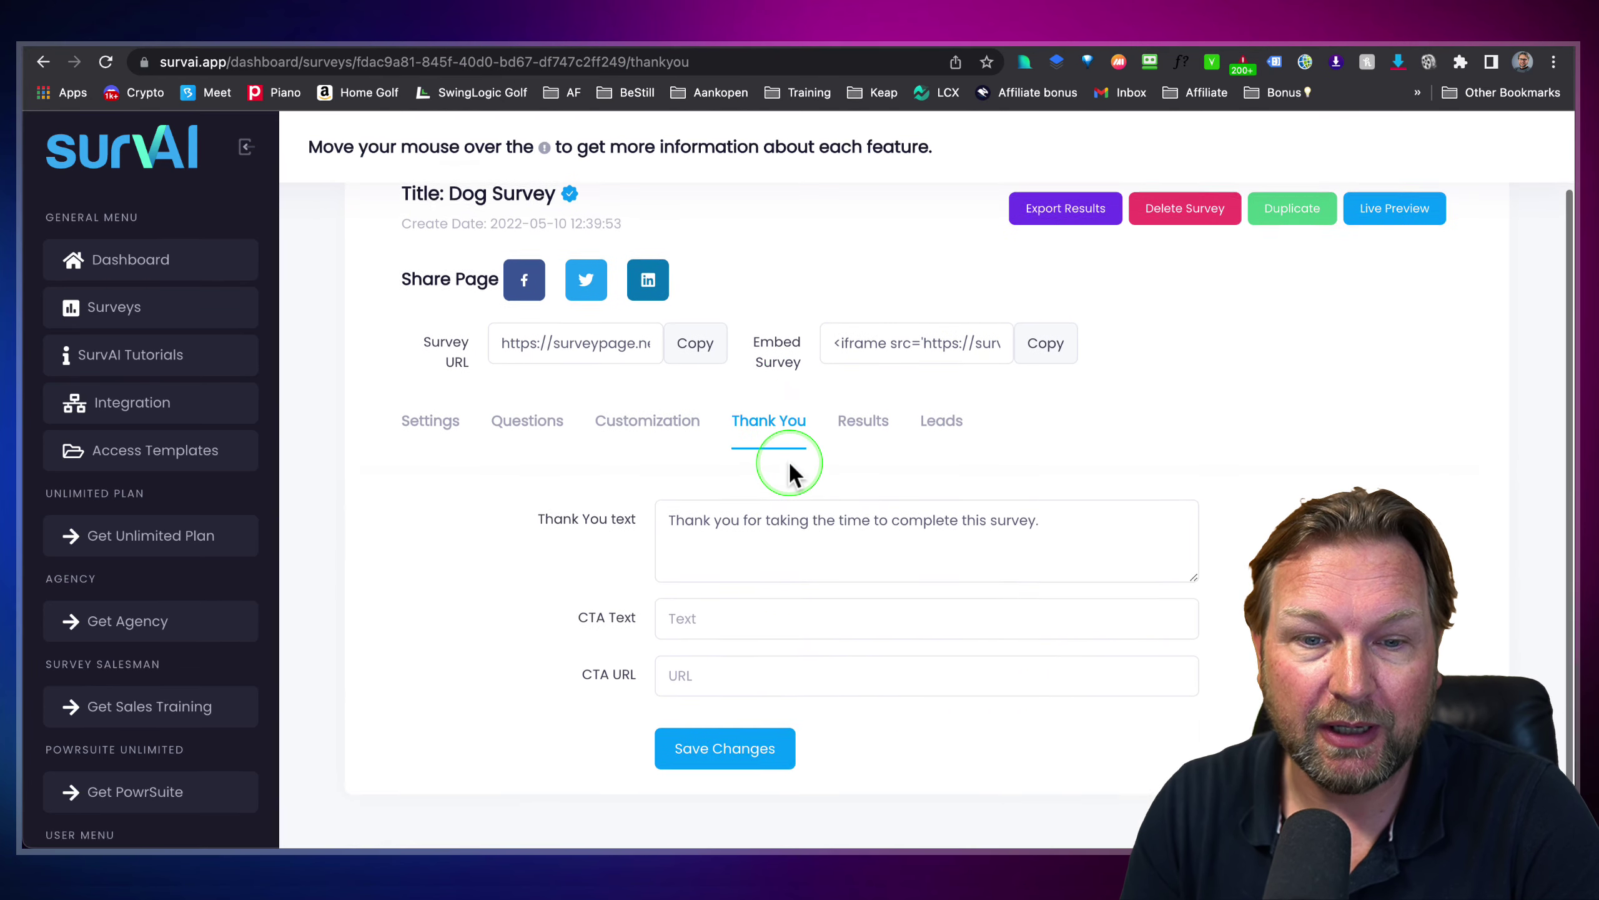
click(781, 619)
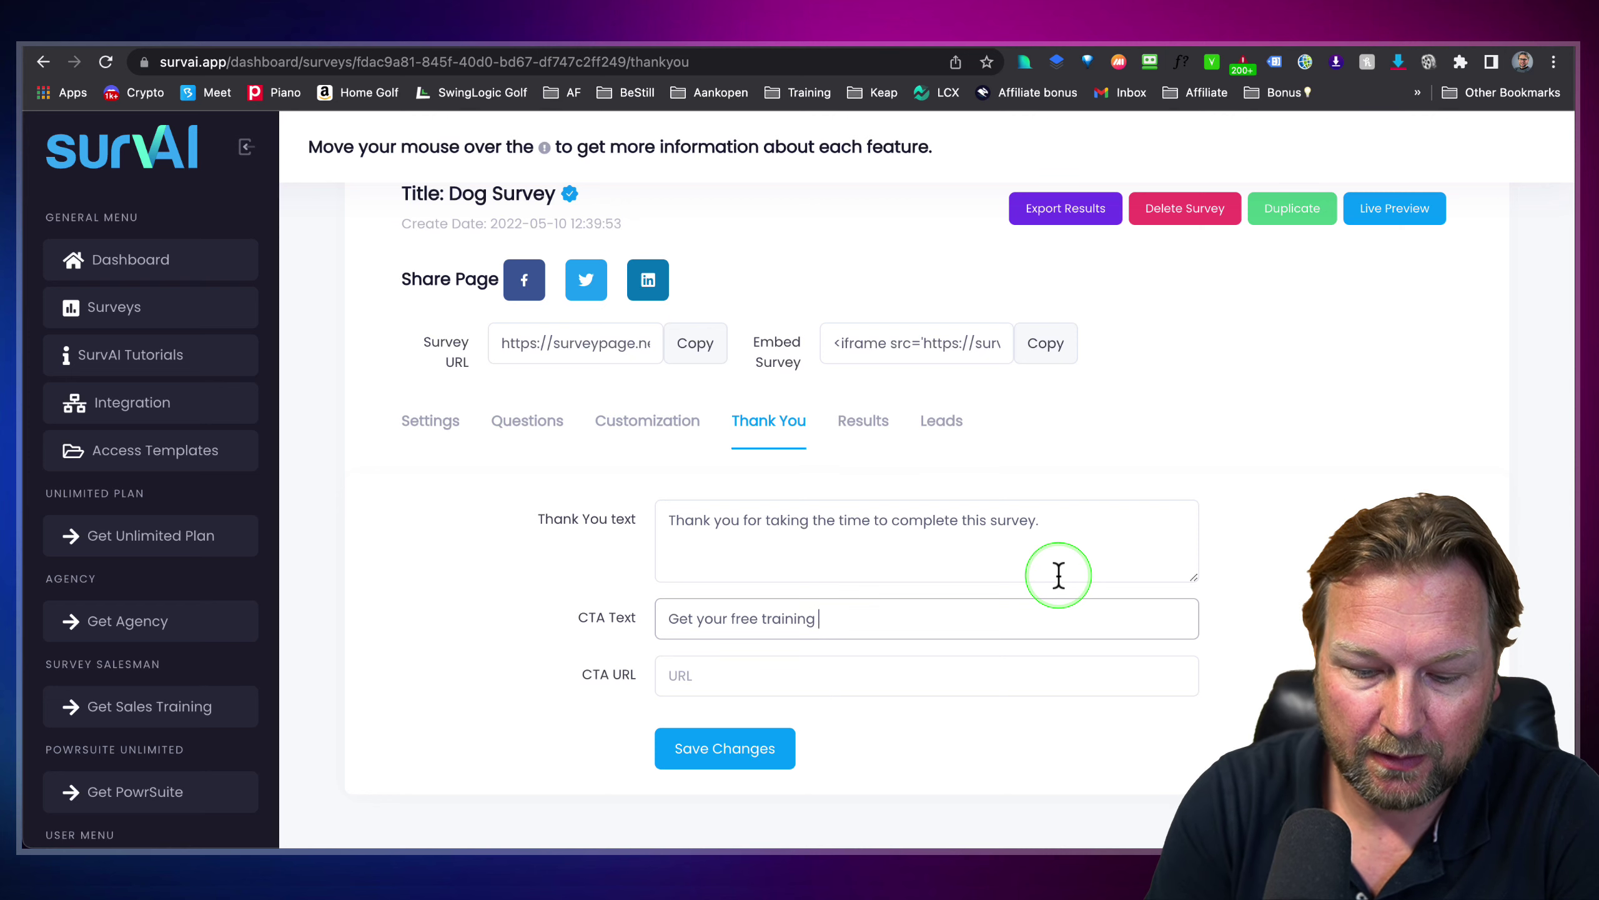
click(821, 691)
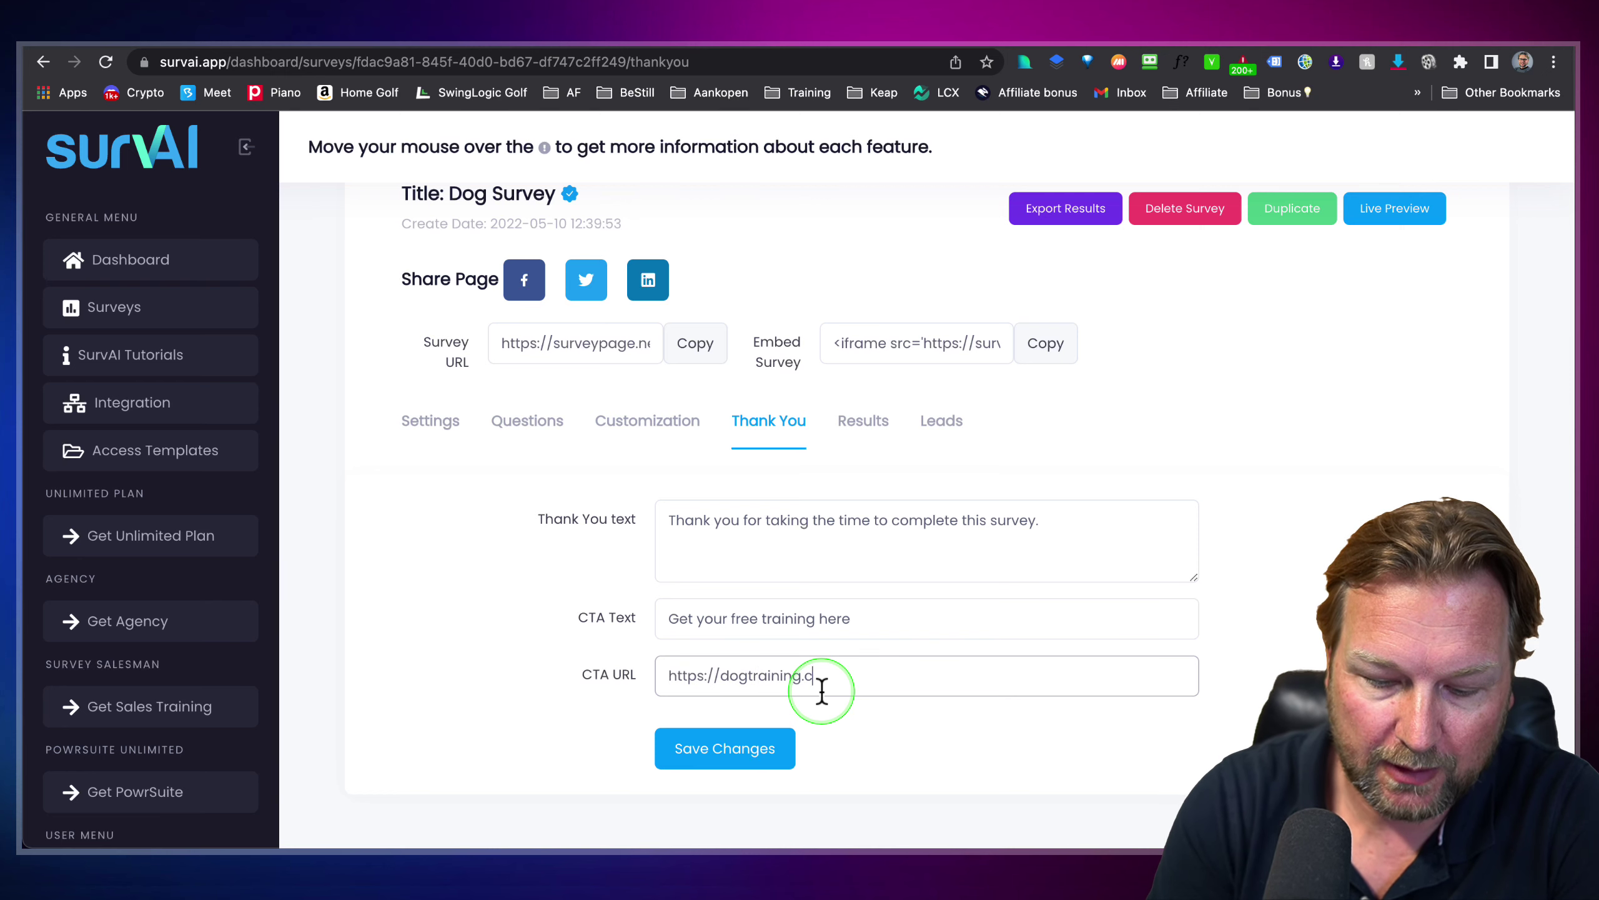
click(740, 763)
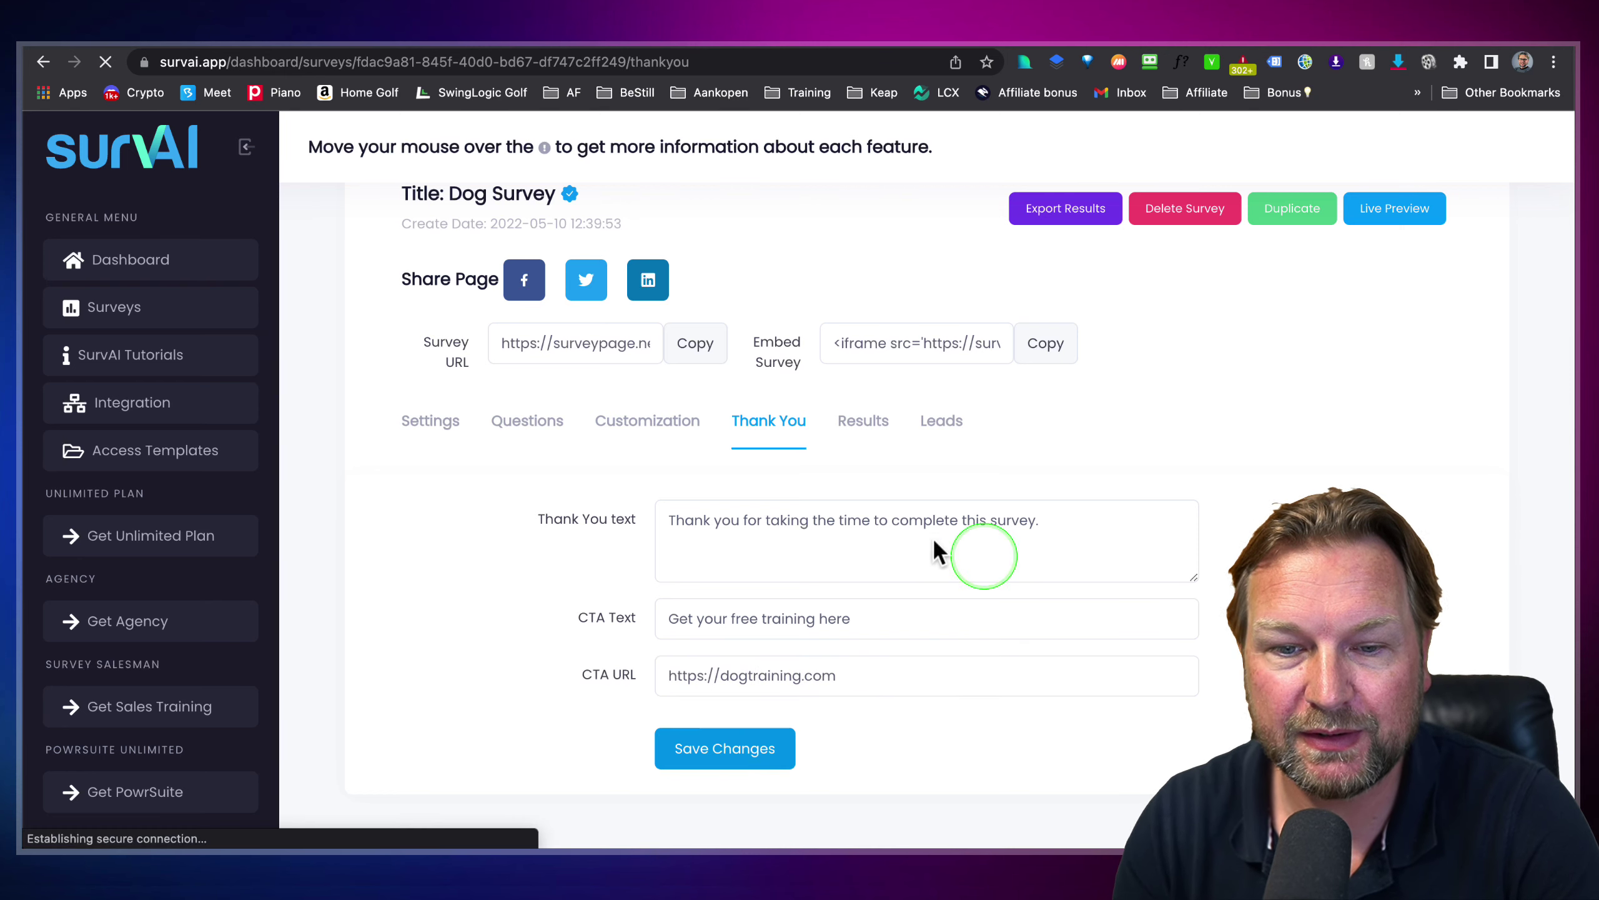
Step: Reopen the public survey and submit it with the answers "eqeqeq", "eqweqwe" and "qweqwe"
click(1087, 49)
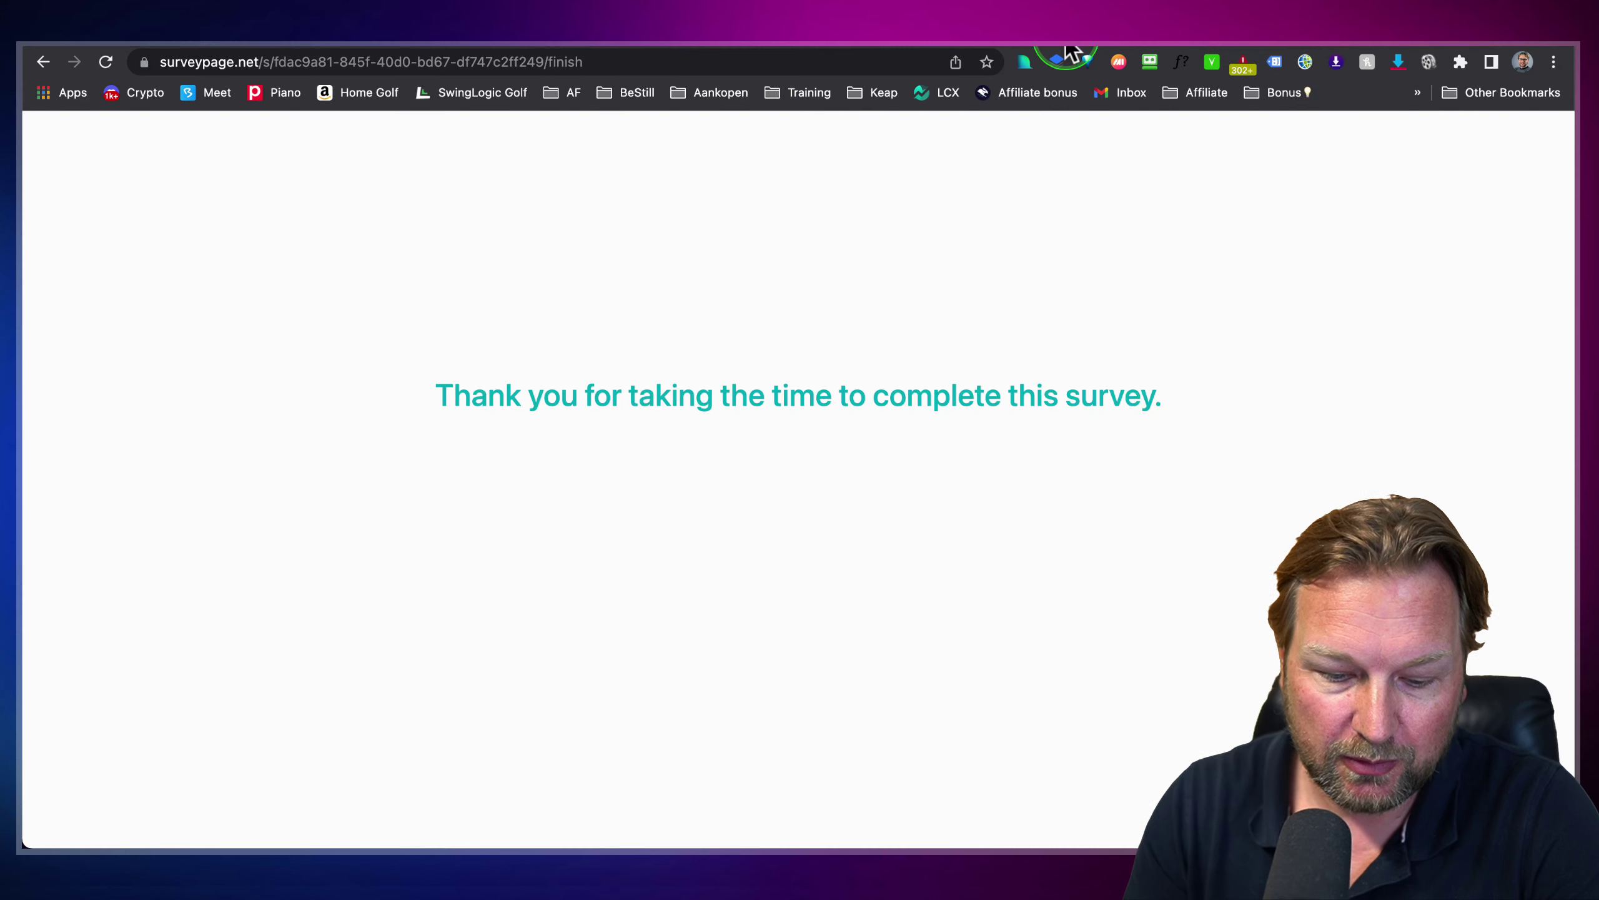
click(819, 219)
click(629, 275)
text(eqeqeq)
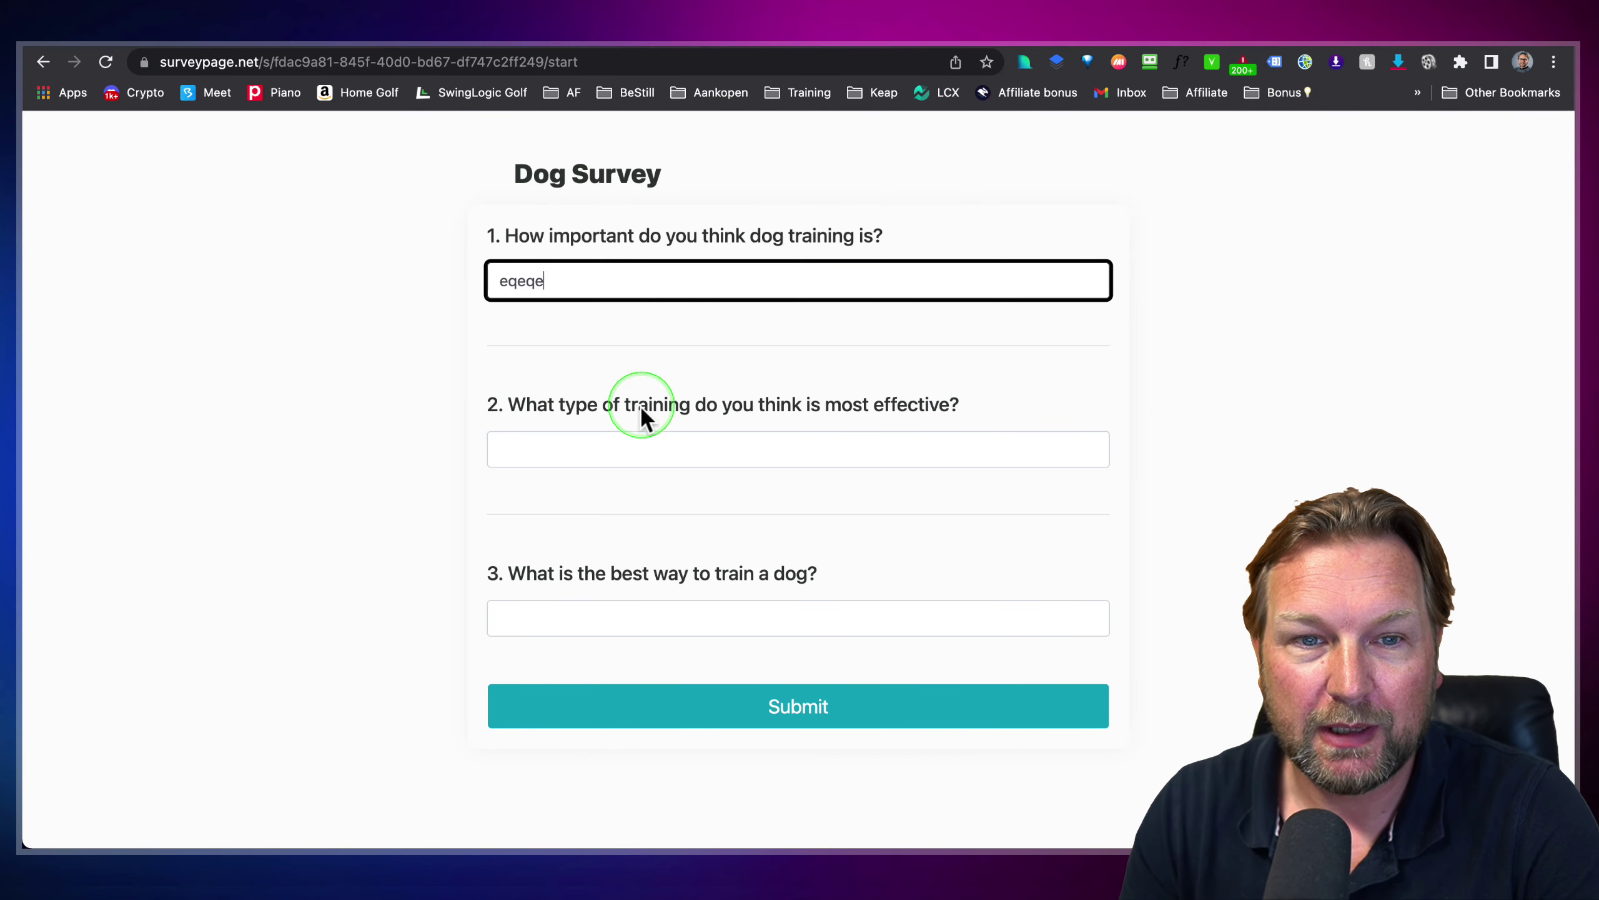
click(628, 443)
text(eqweqwe)
click(673, 605)
text(eqweqwe)
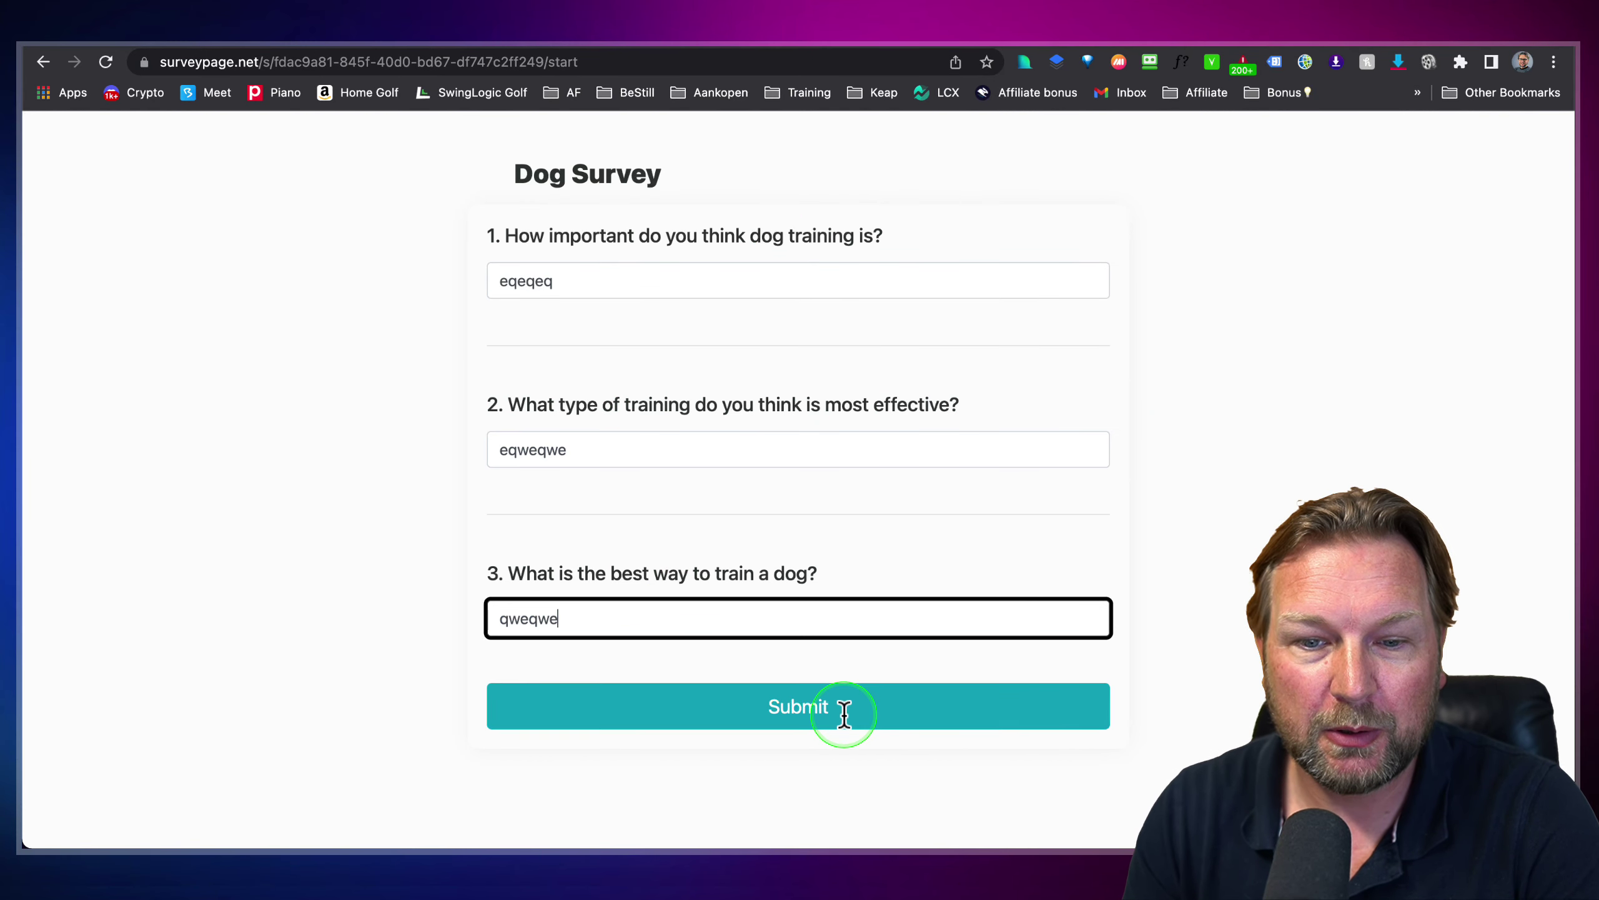
click(835, 715)
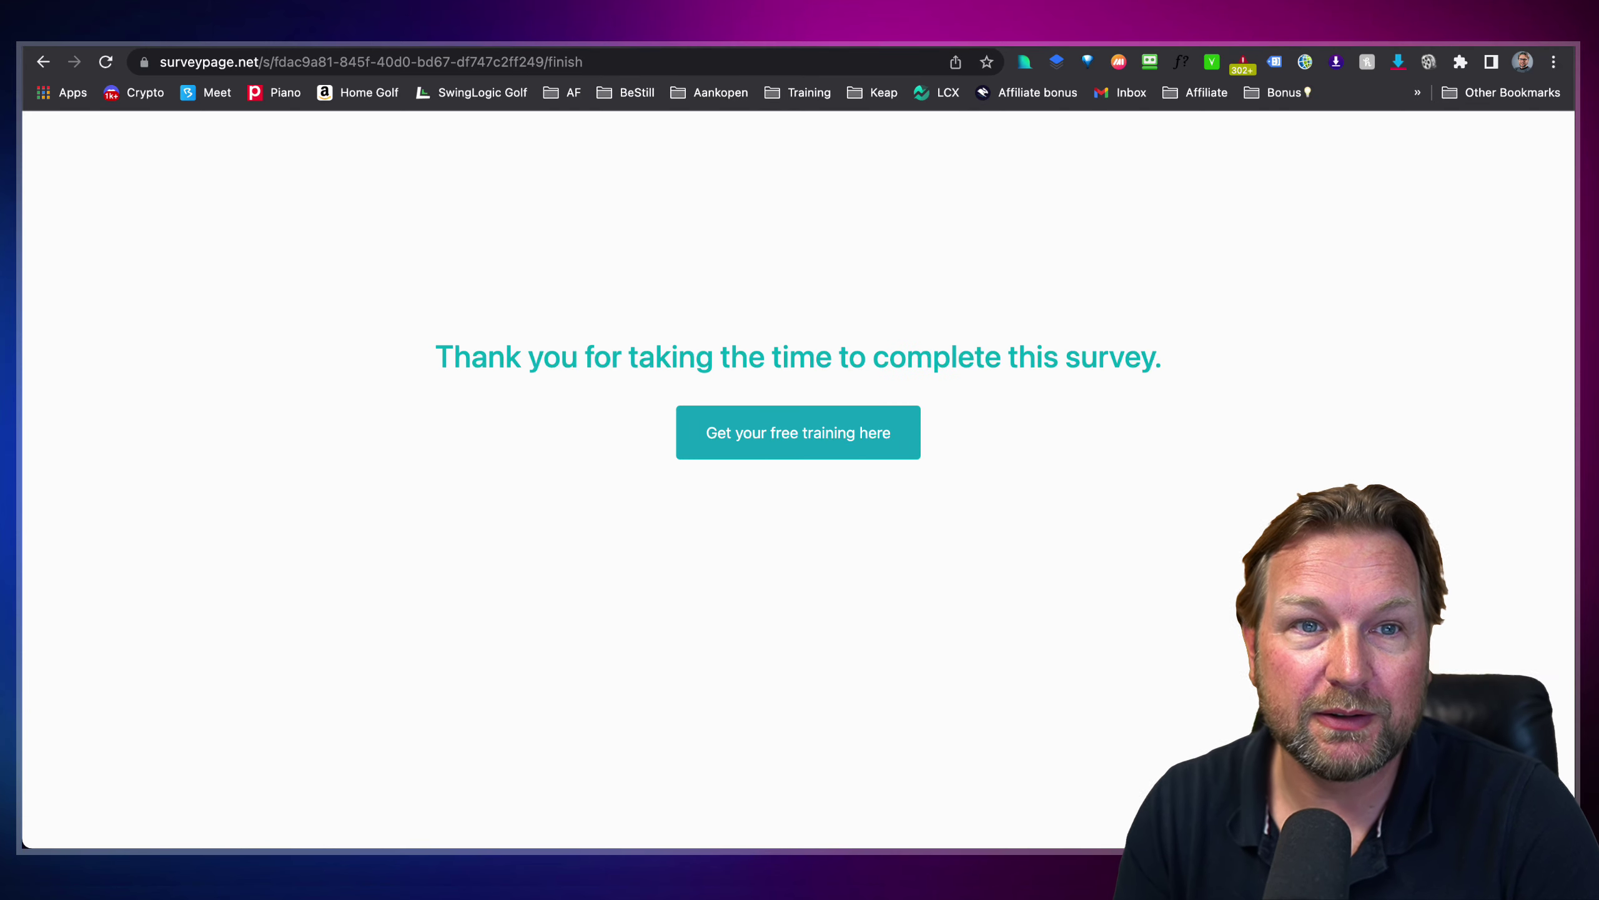
Step: Return to the survey editor and review its general settings, questions and embed code
click(464, 51)
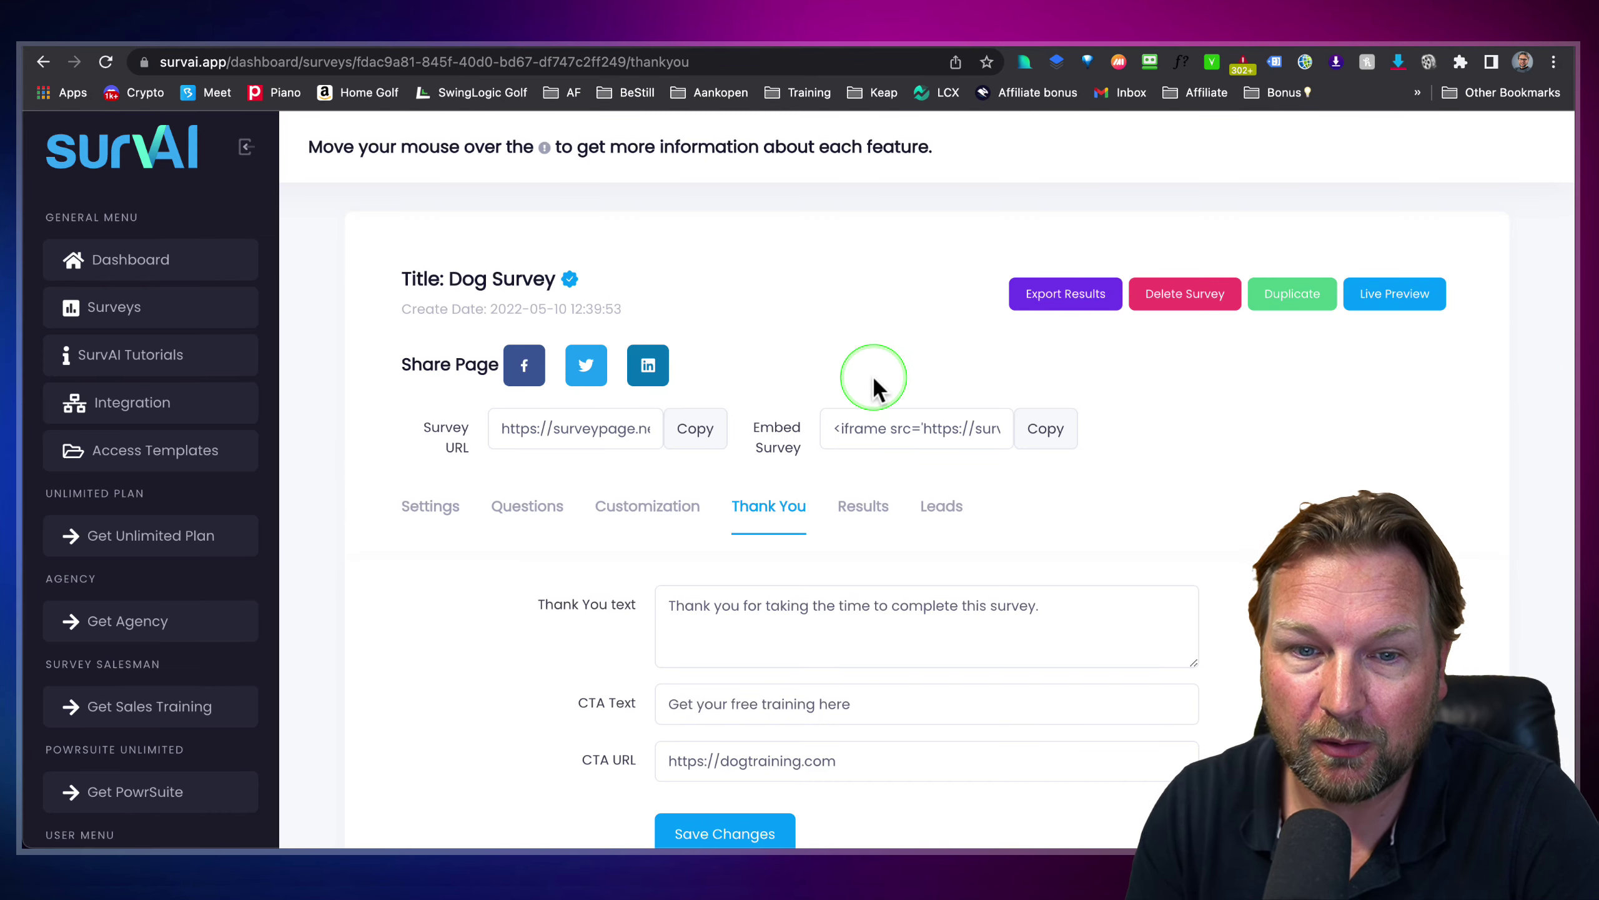
click(432, 418)
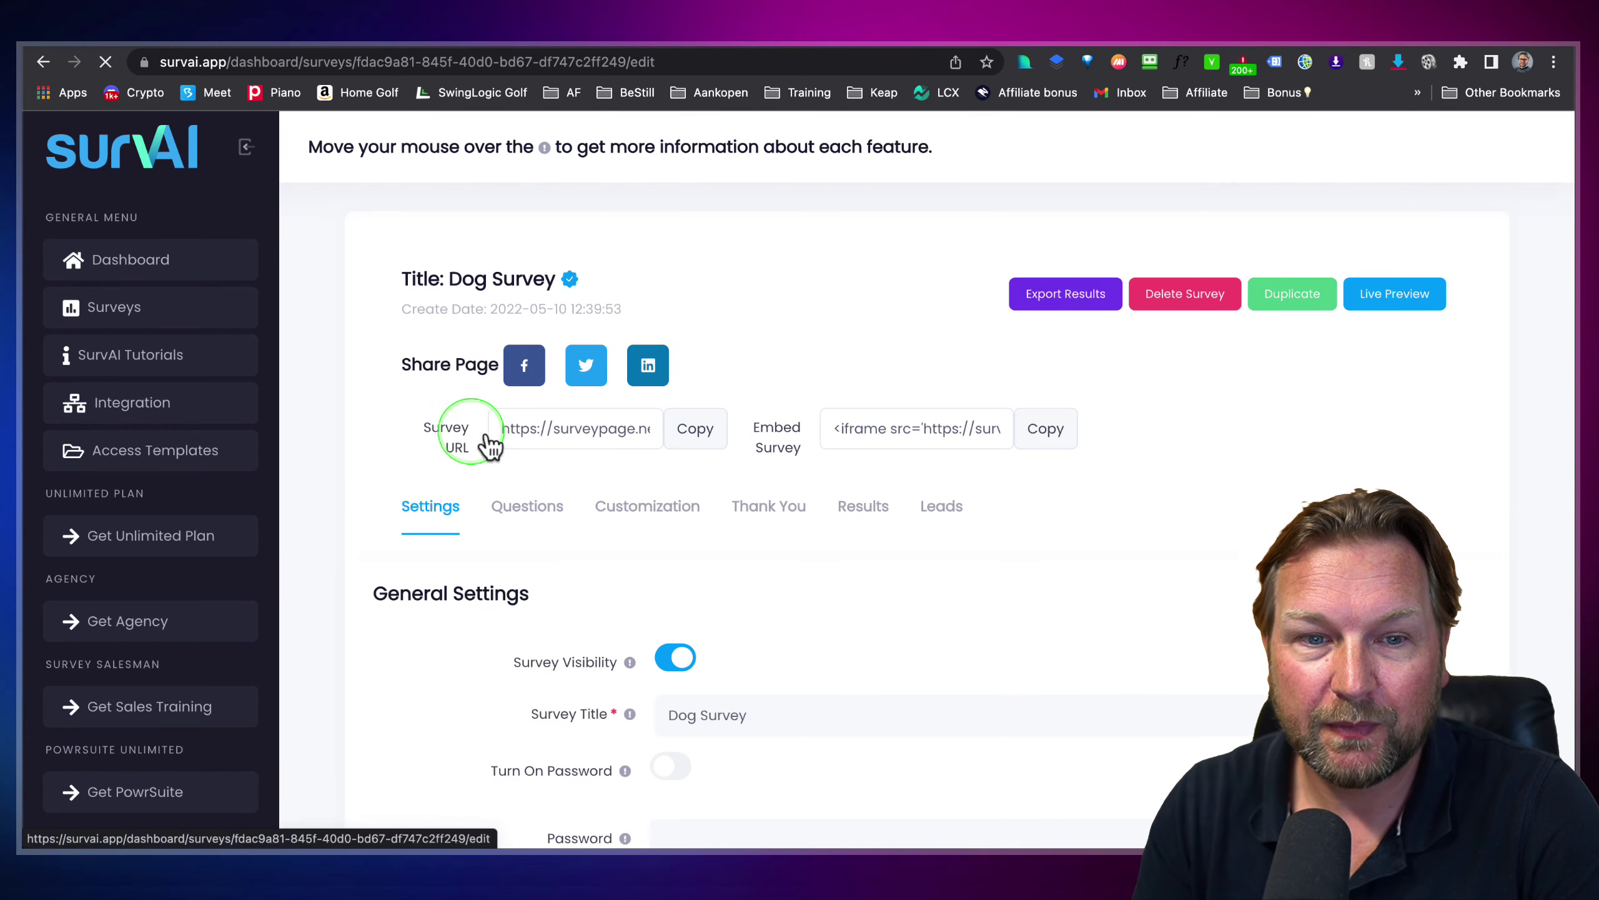
scroll(600, 452, down, 3)
click(528, 321)
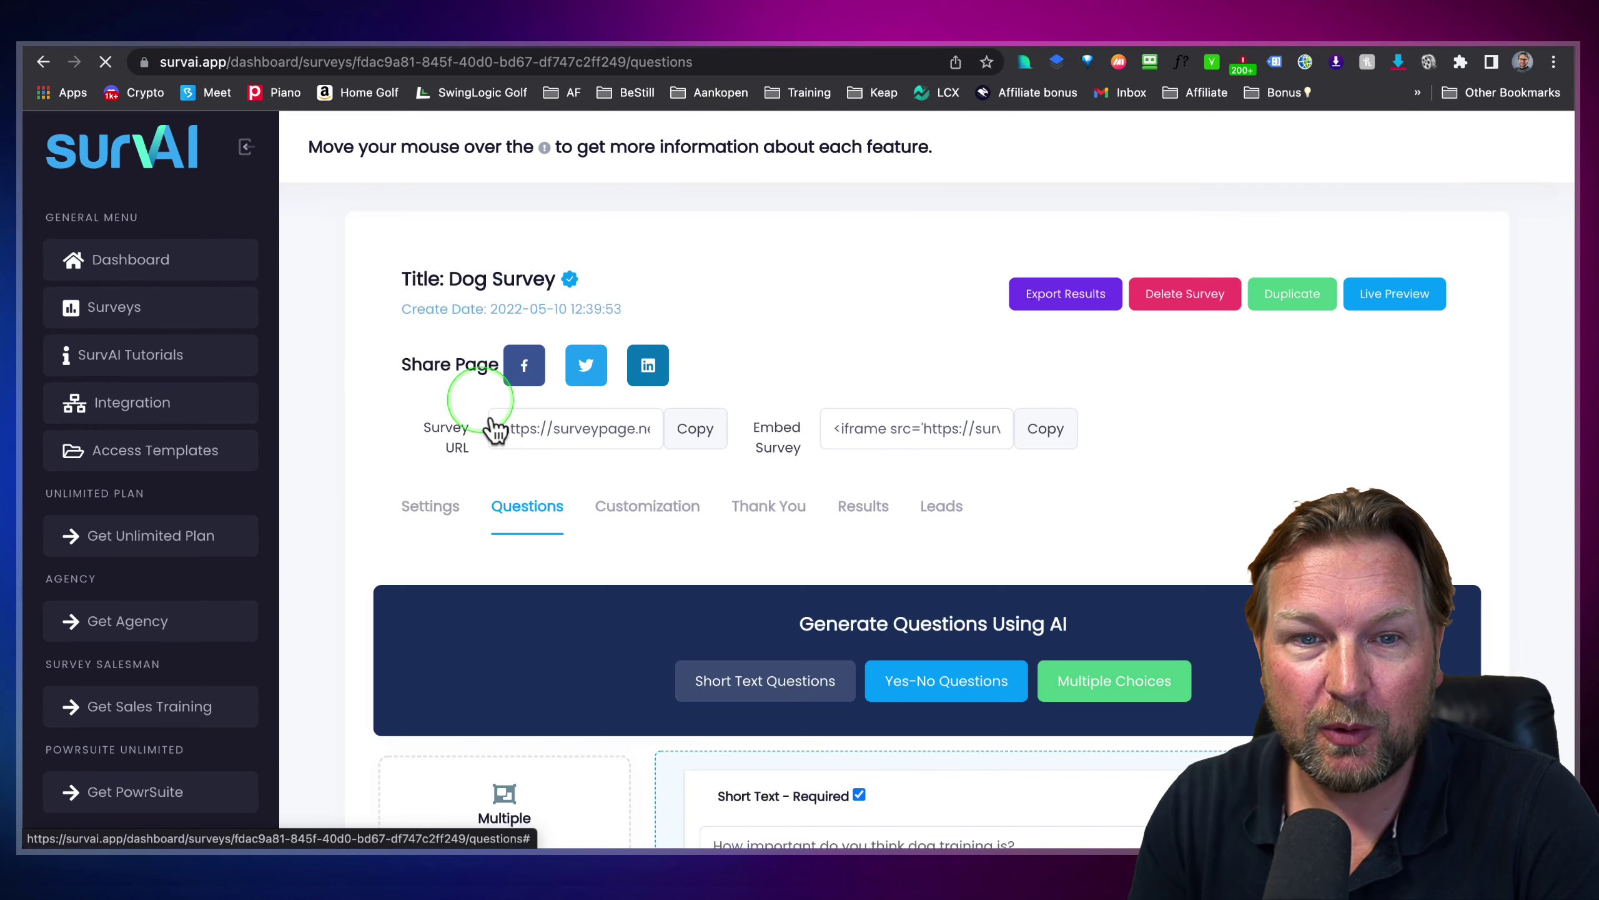
scroll(785, 504, down, 6)
scroll(792, 500, up, 5)
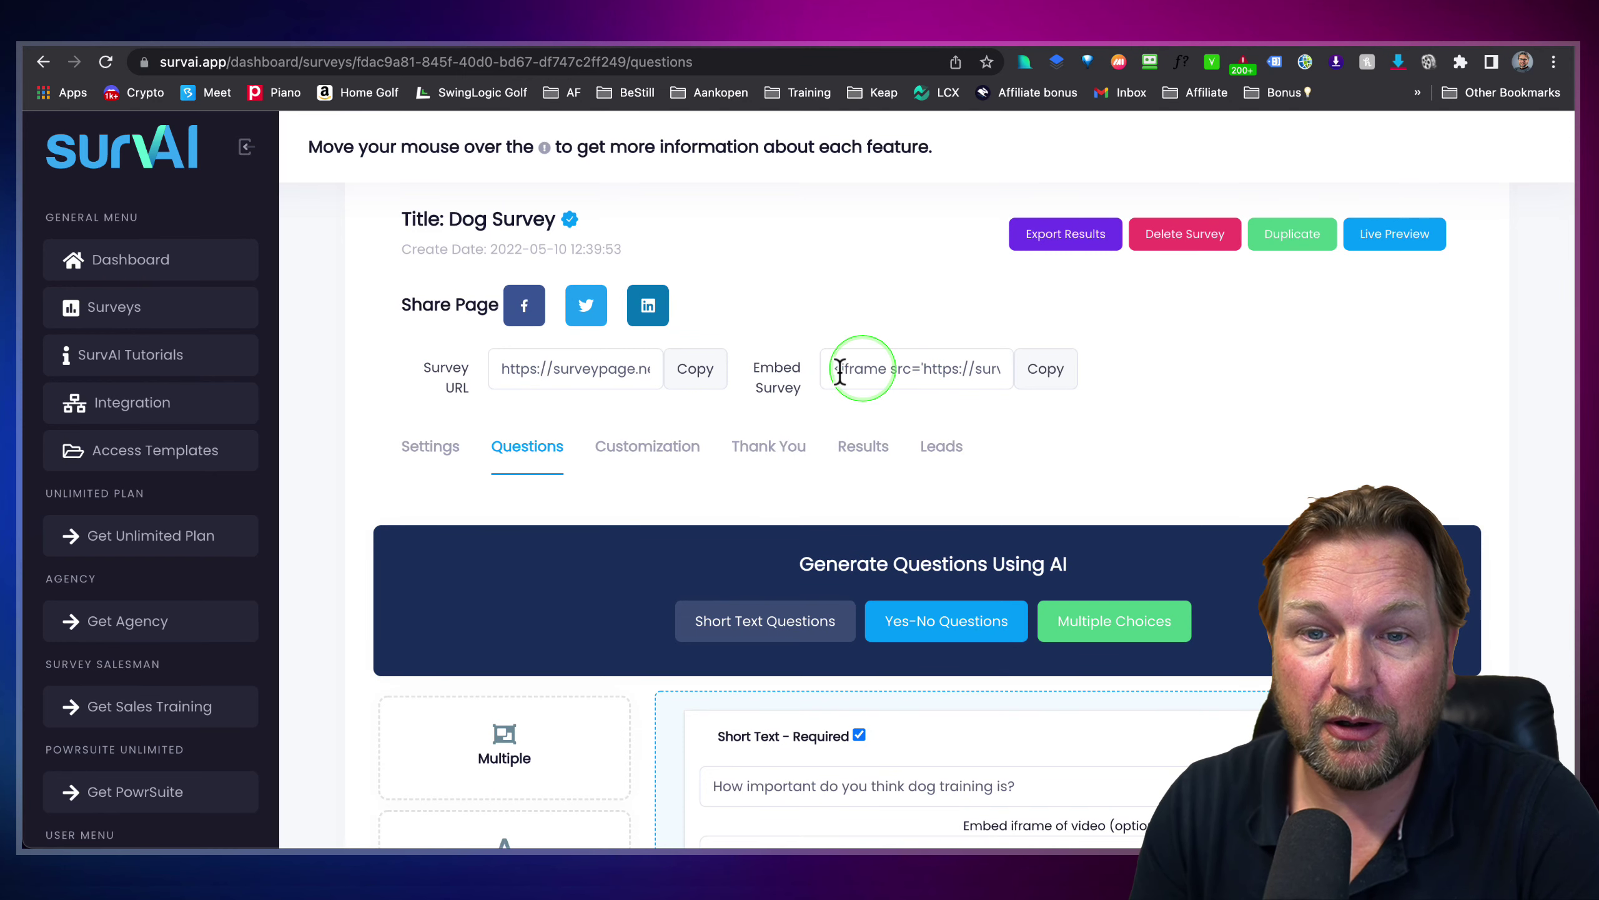
click(964, 372)
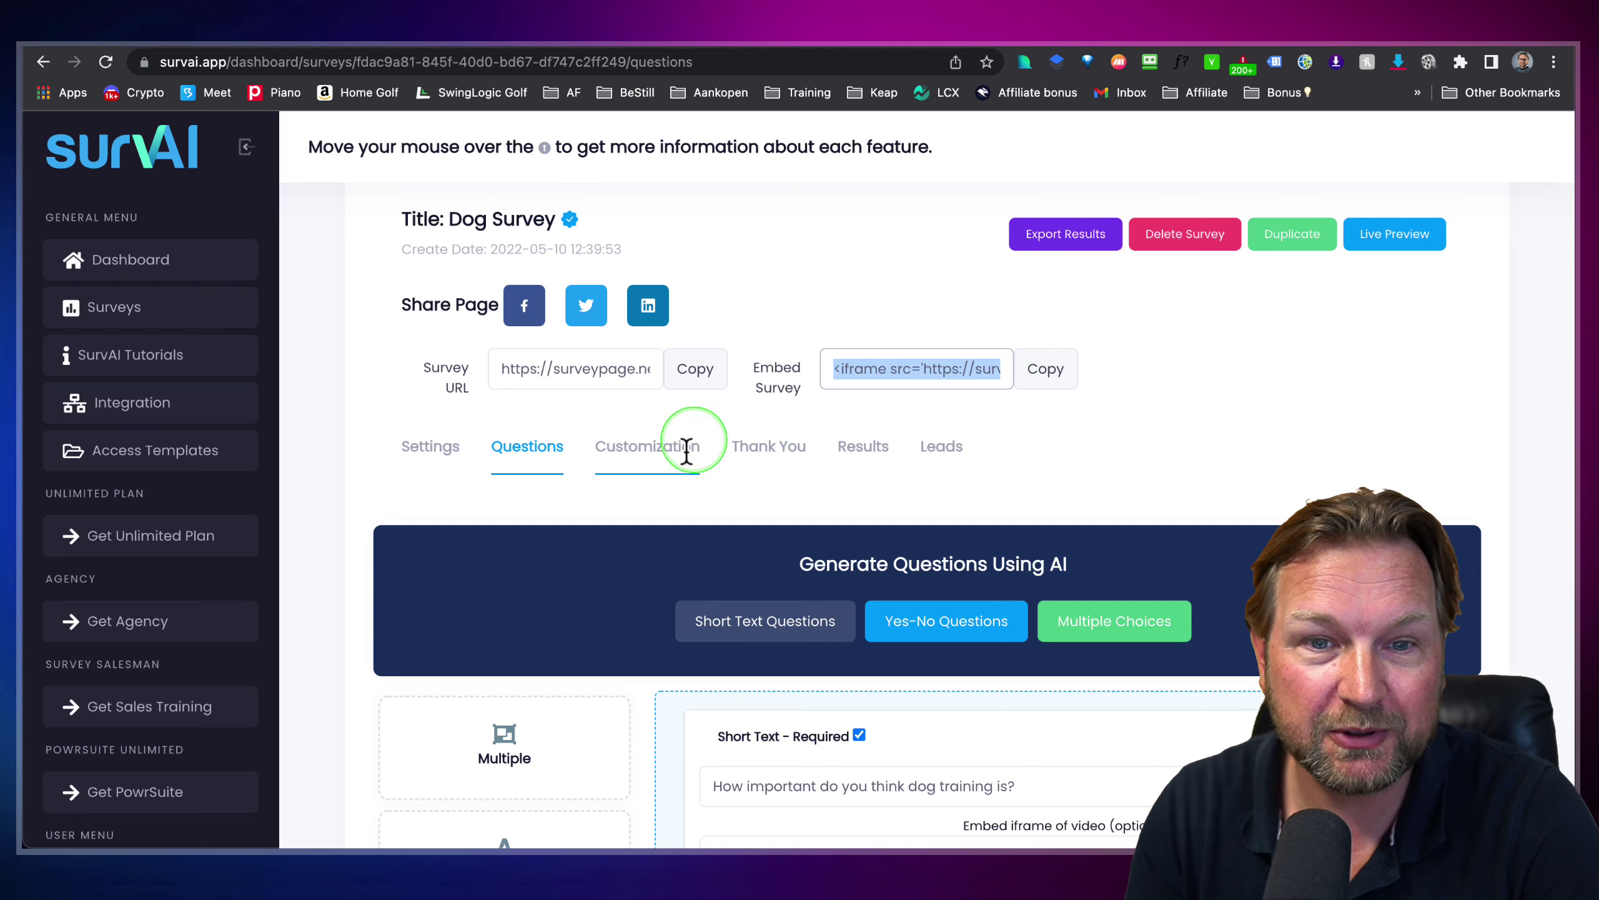
Step: Examine the survey's color and text customization options, including the good bye text
click(655, 456)
scroll(789, 493, down, 5)
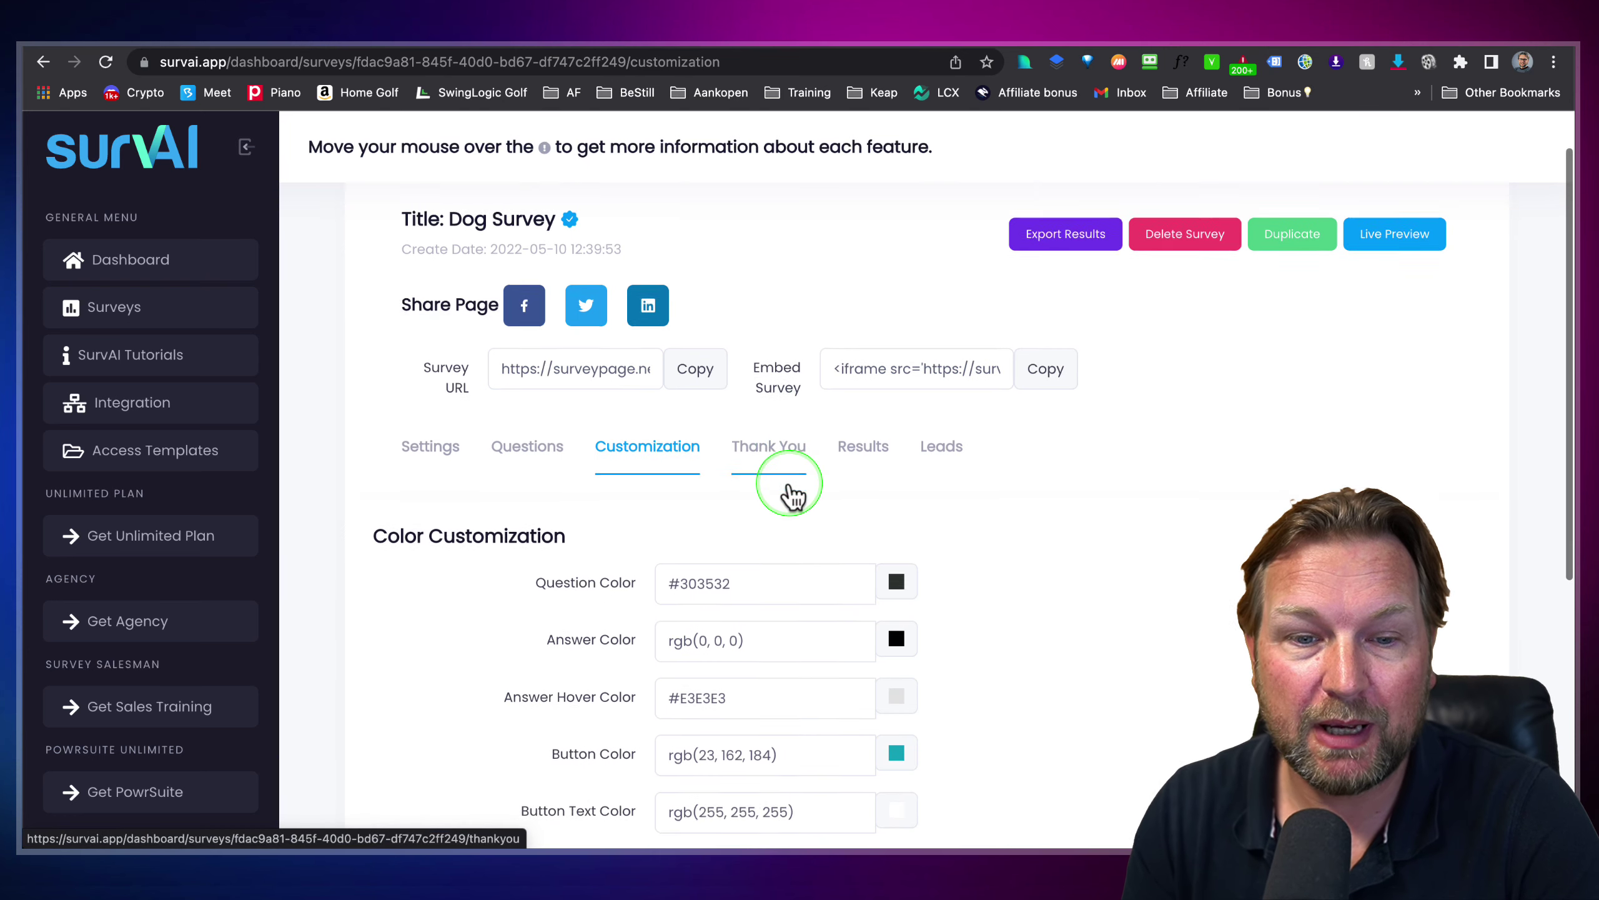
click(663, 367)
click(713, 317)
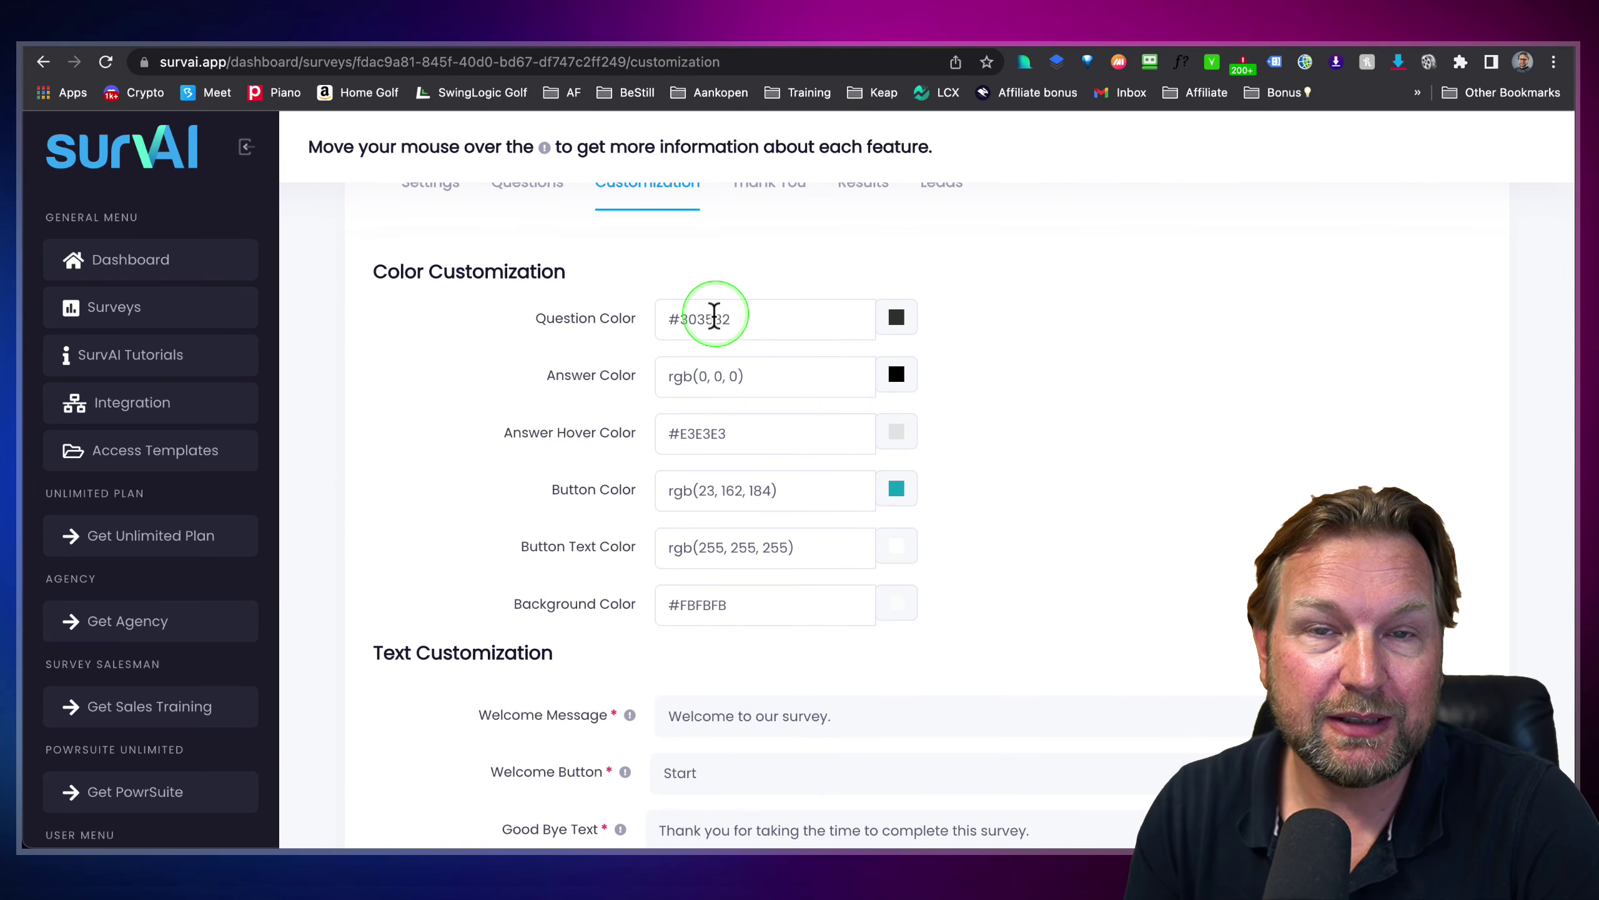
click(633, 410)
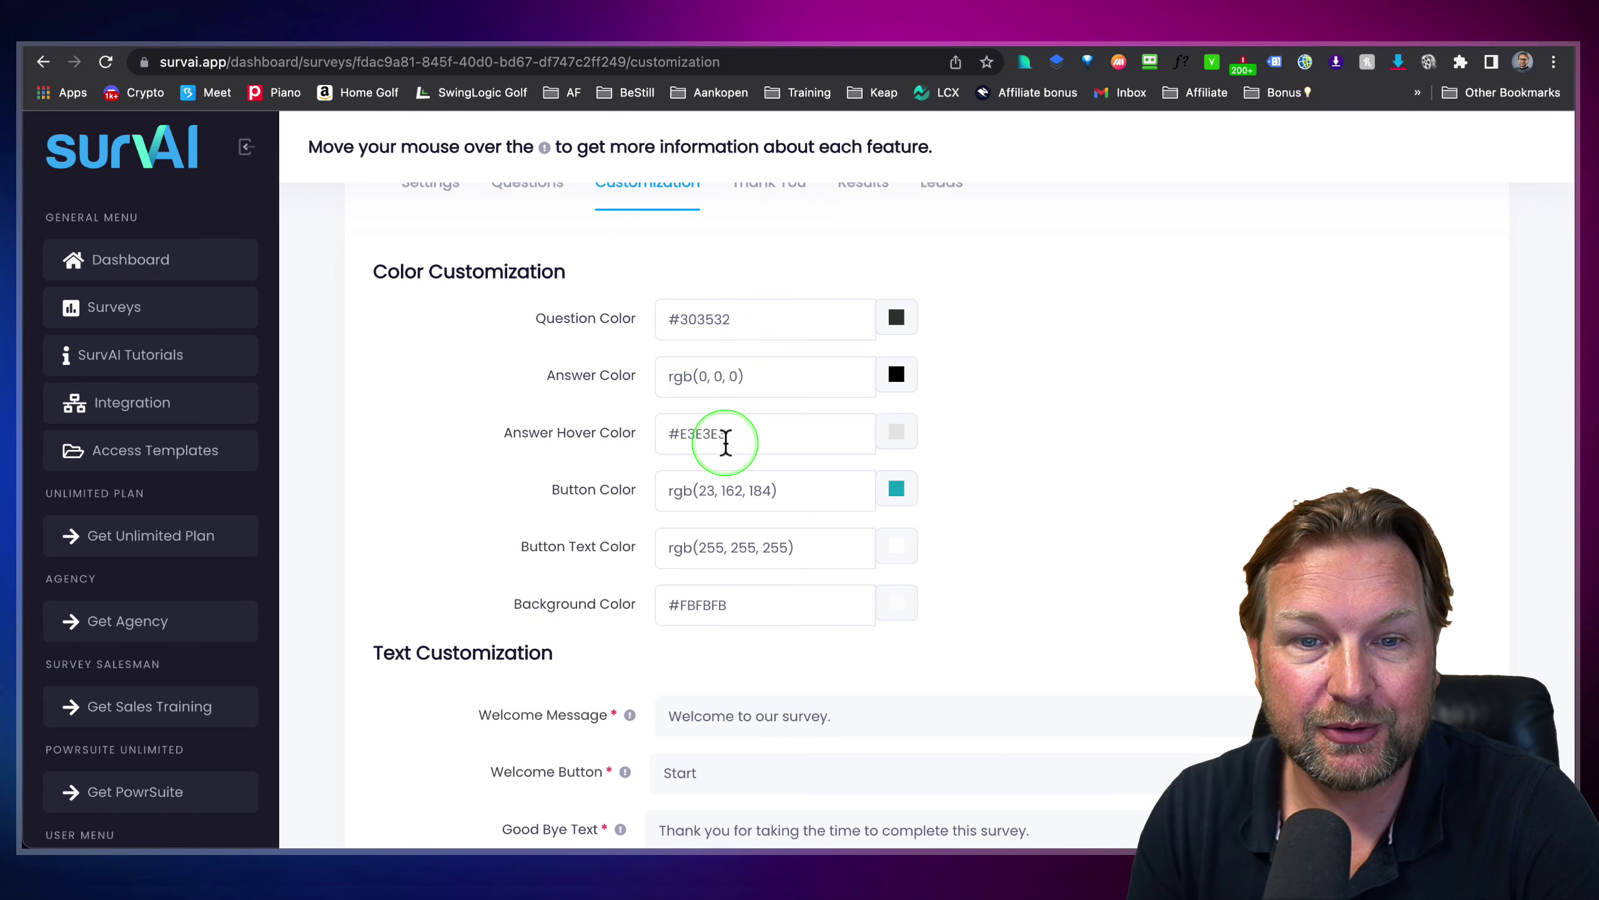
click(771, 425)
scroll(723, 491, down, 3)
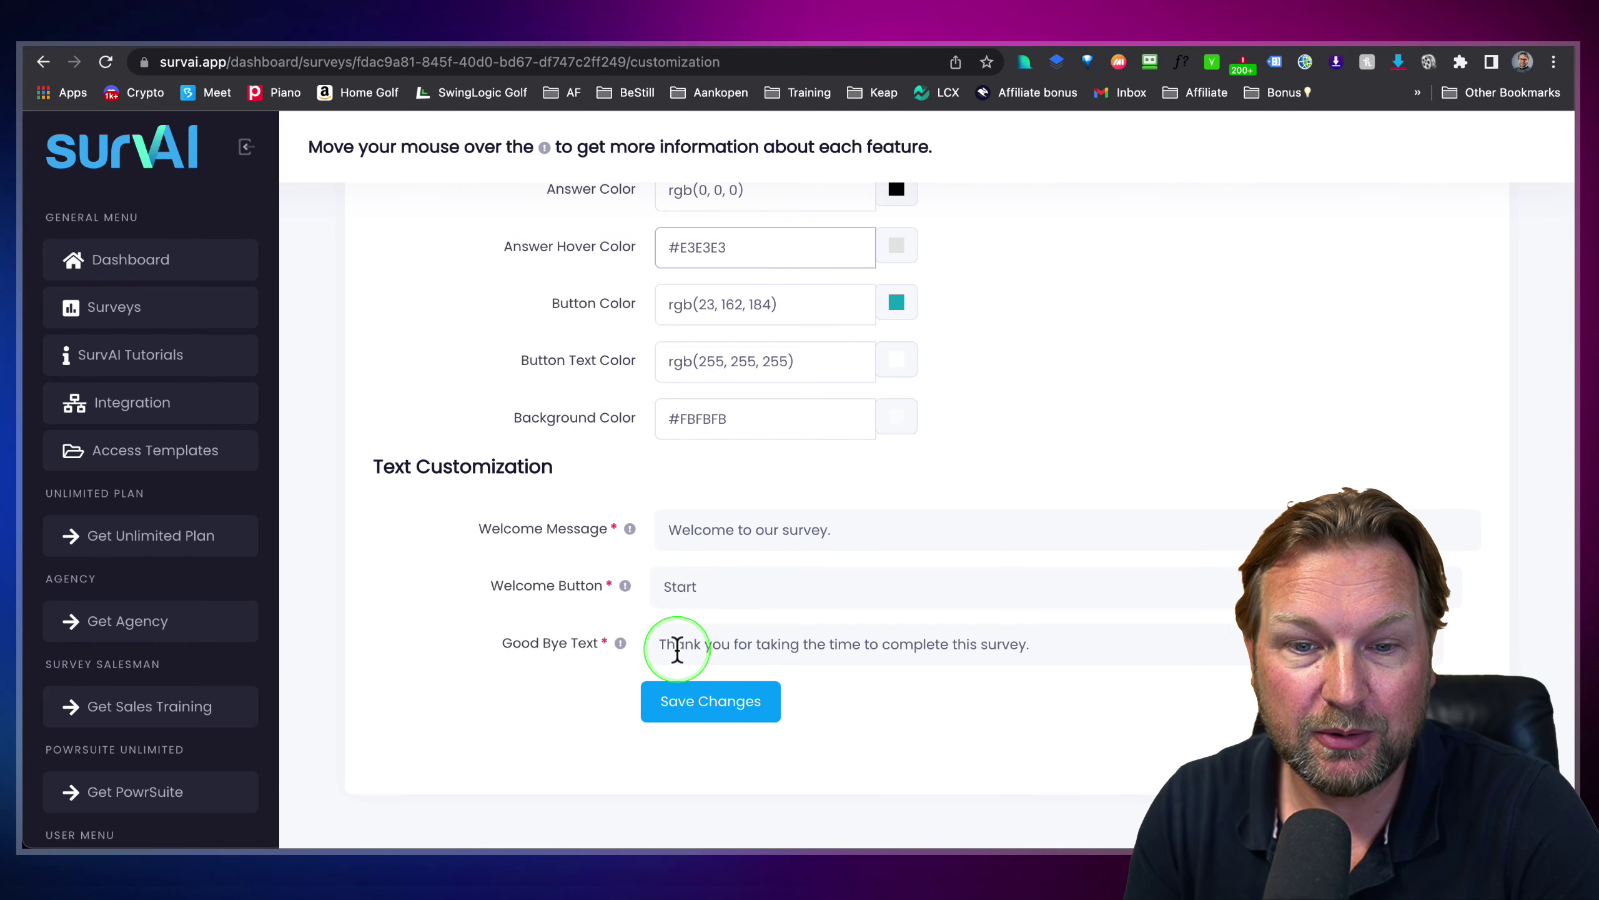
drag(677, 646, 1073, 638)
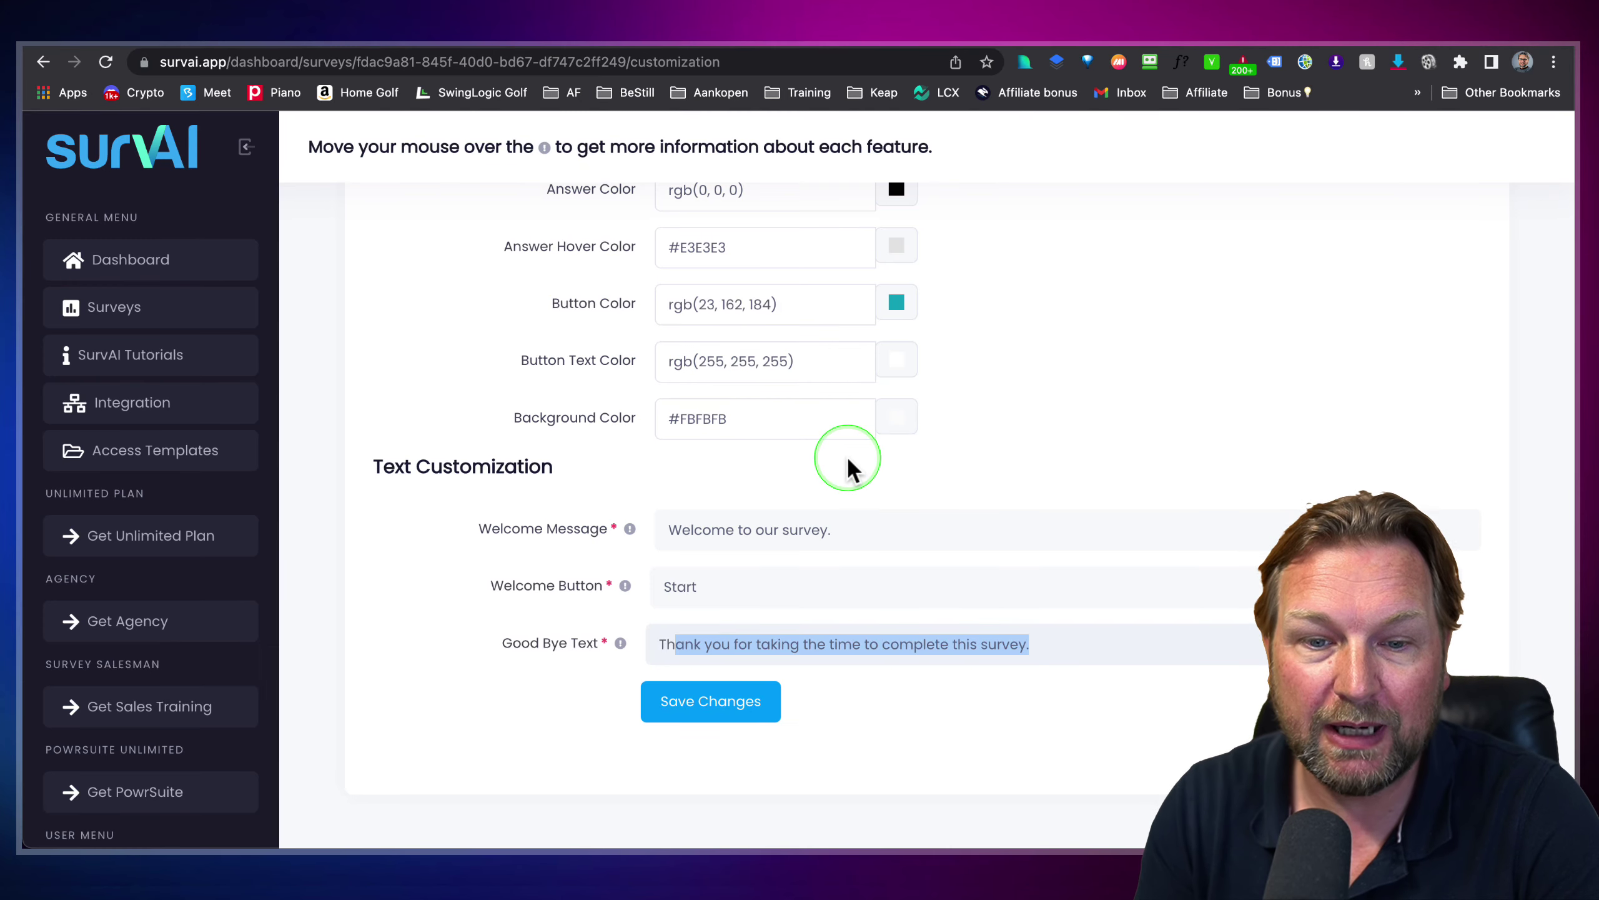
Step: Examine the survey's results, from the respondent and sentiment statistics to the answers given to each question
scroll(720, 593, up, 6)
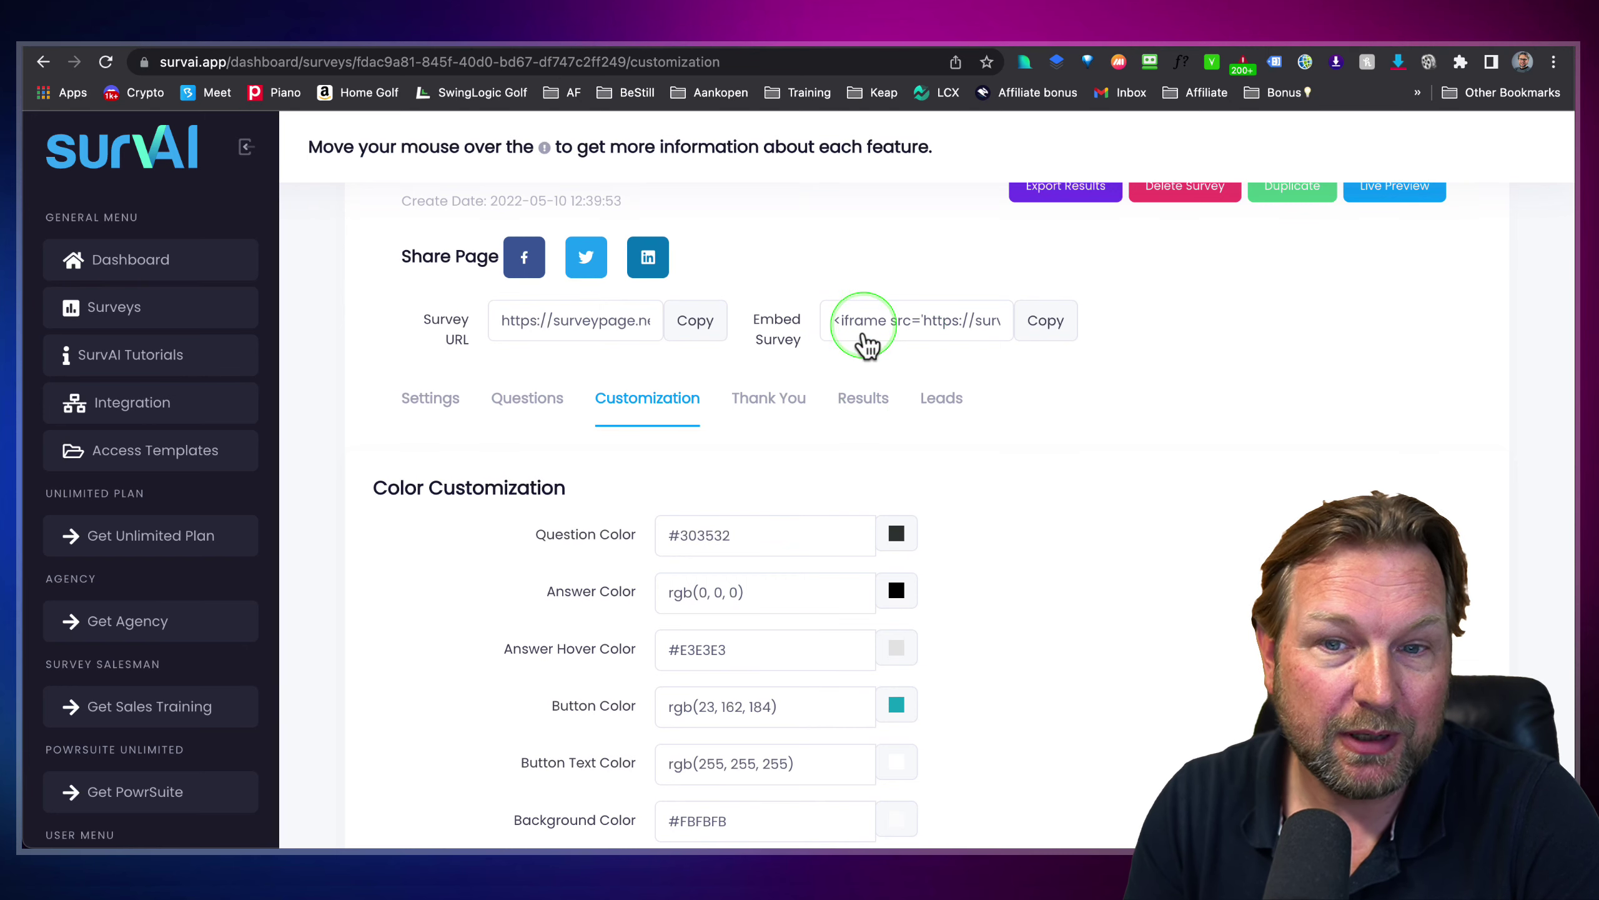
click(888, 416)
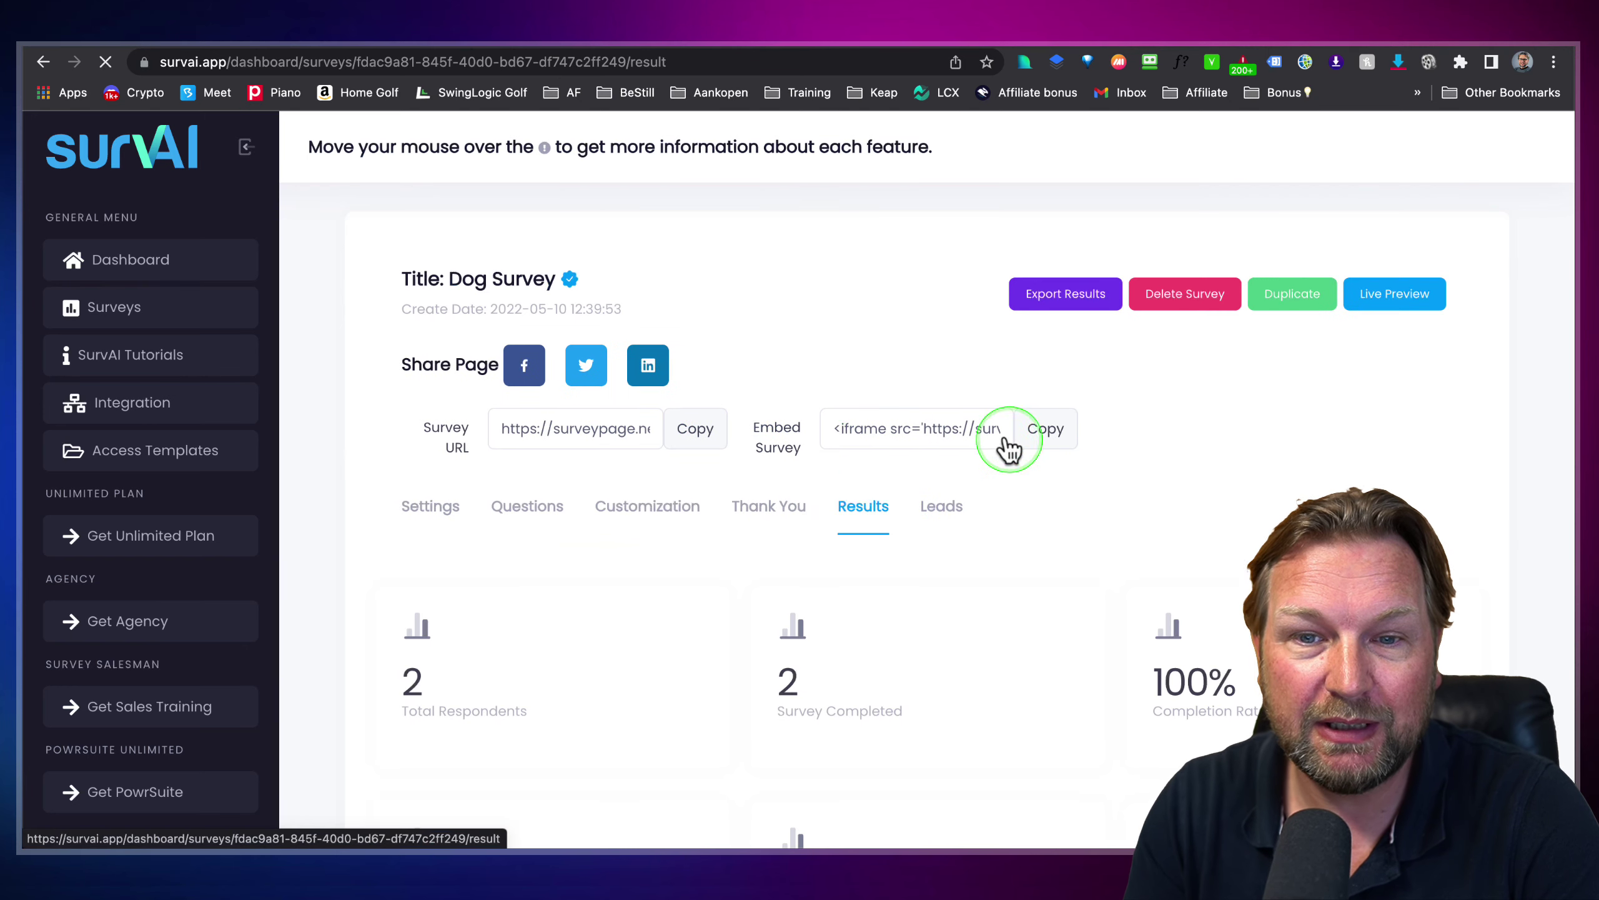
scroll(892, 504, down, 4)
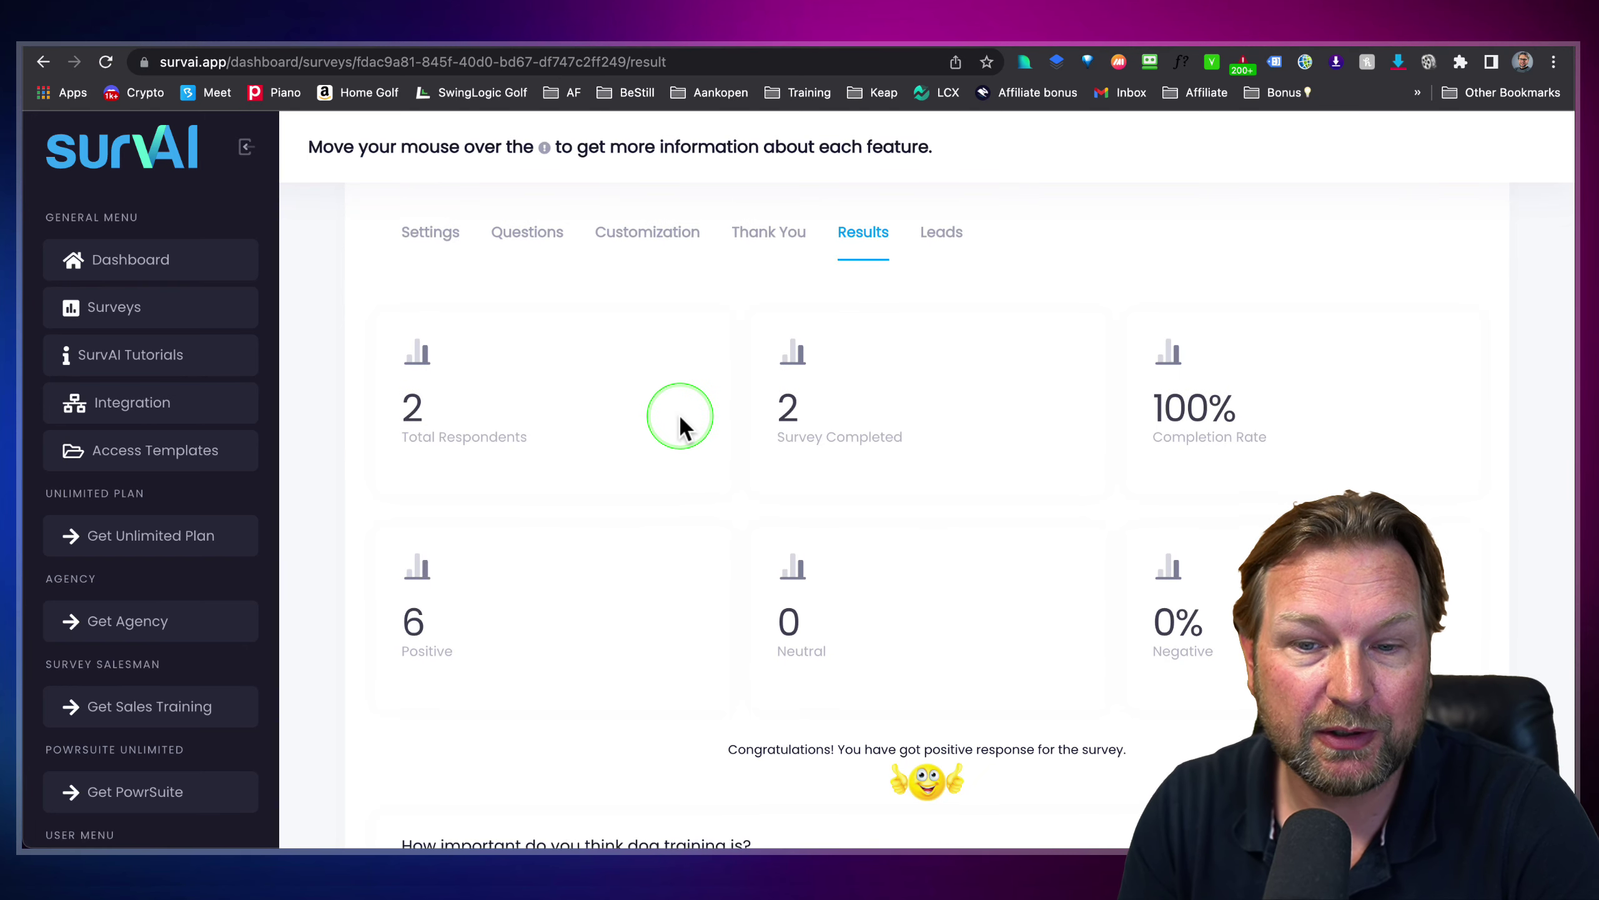
scroll(680, 417, down, 3)
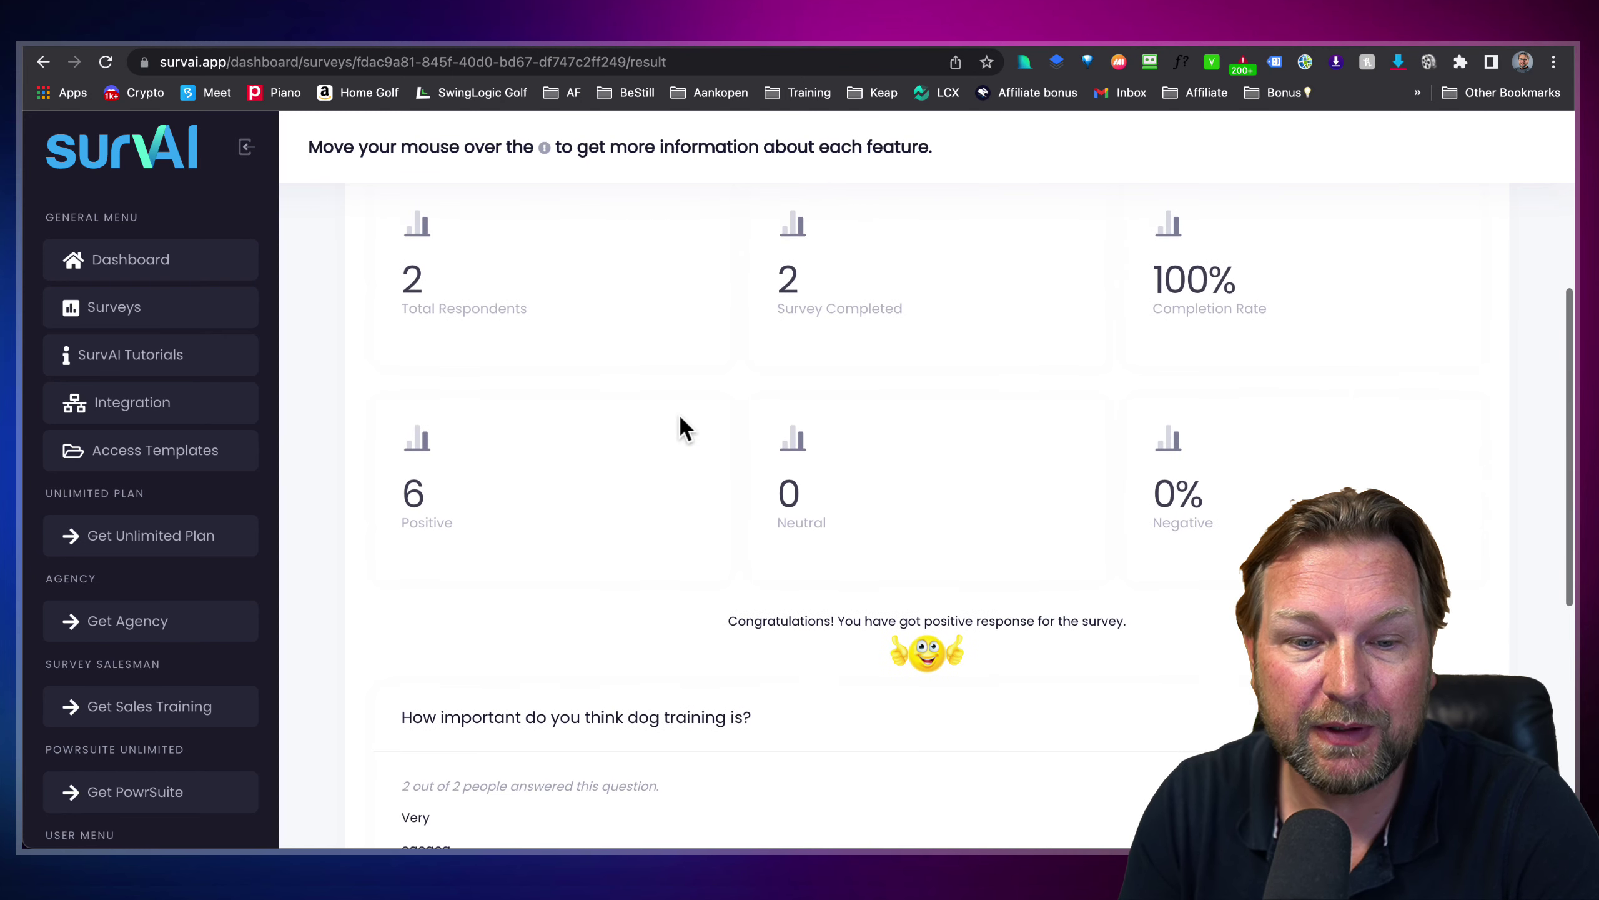
scroll(678, 413, down, 8)
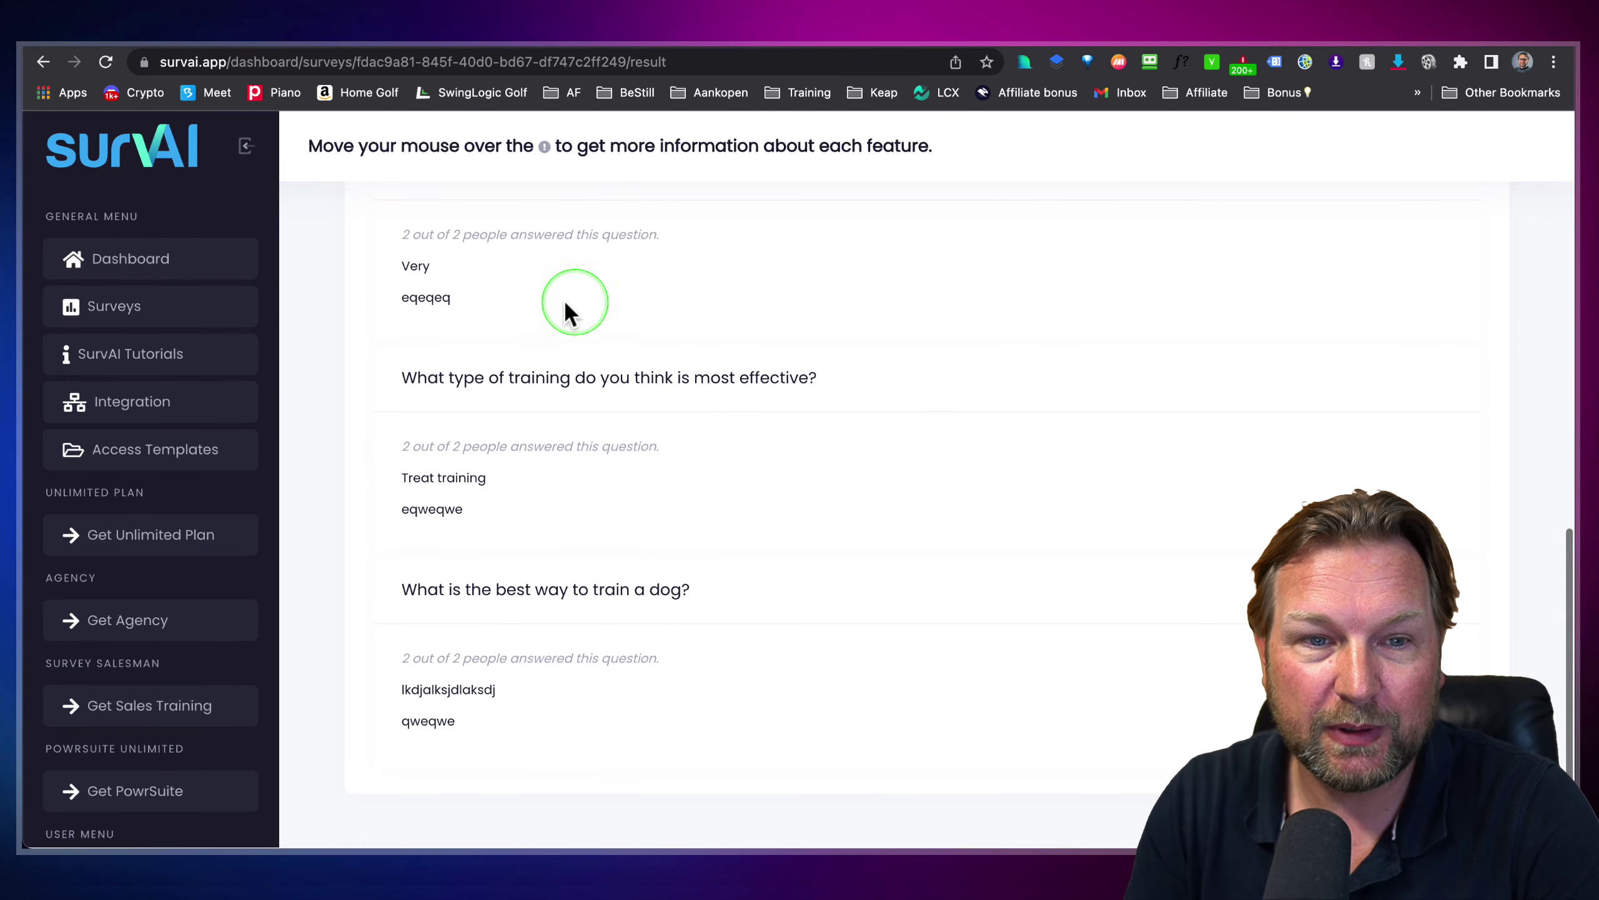
click(445, 308)
drag(404, 263, 530, 325)
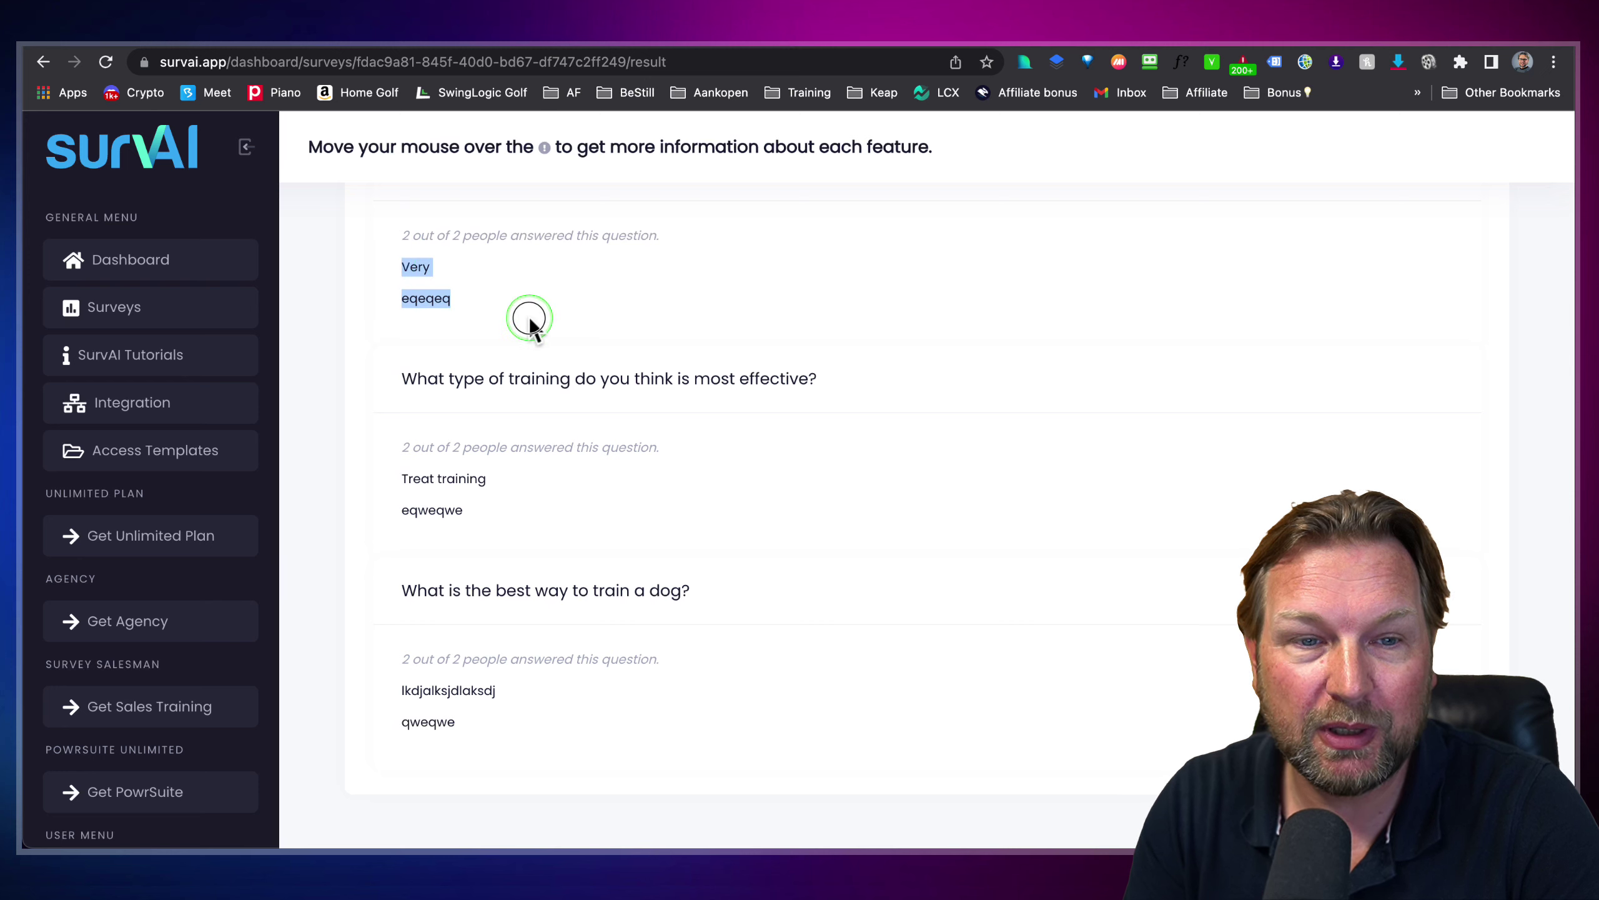
click(597, 341)
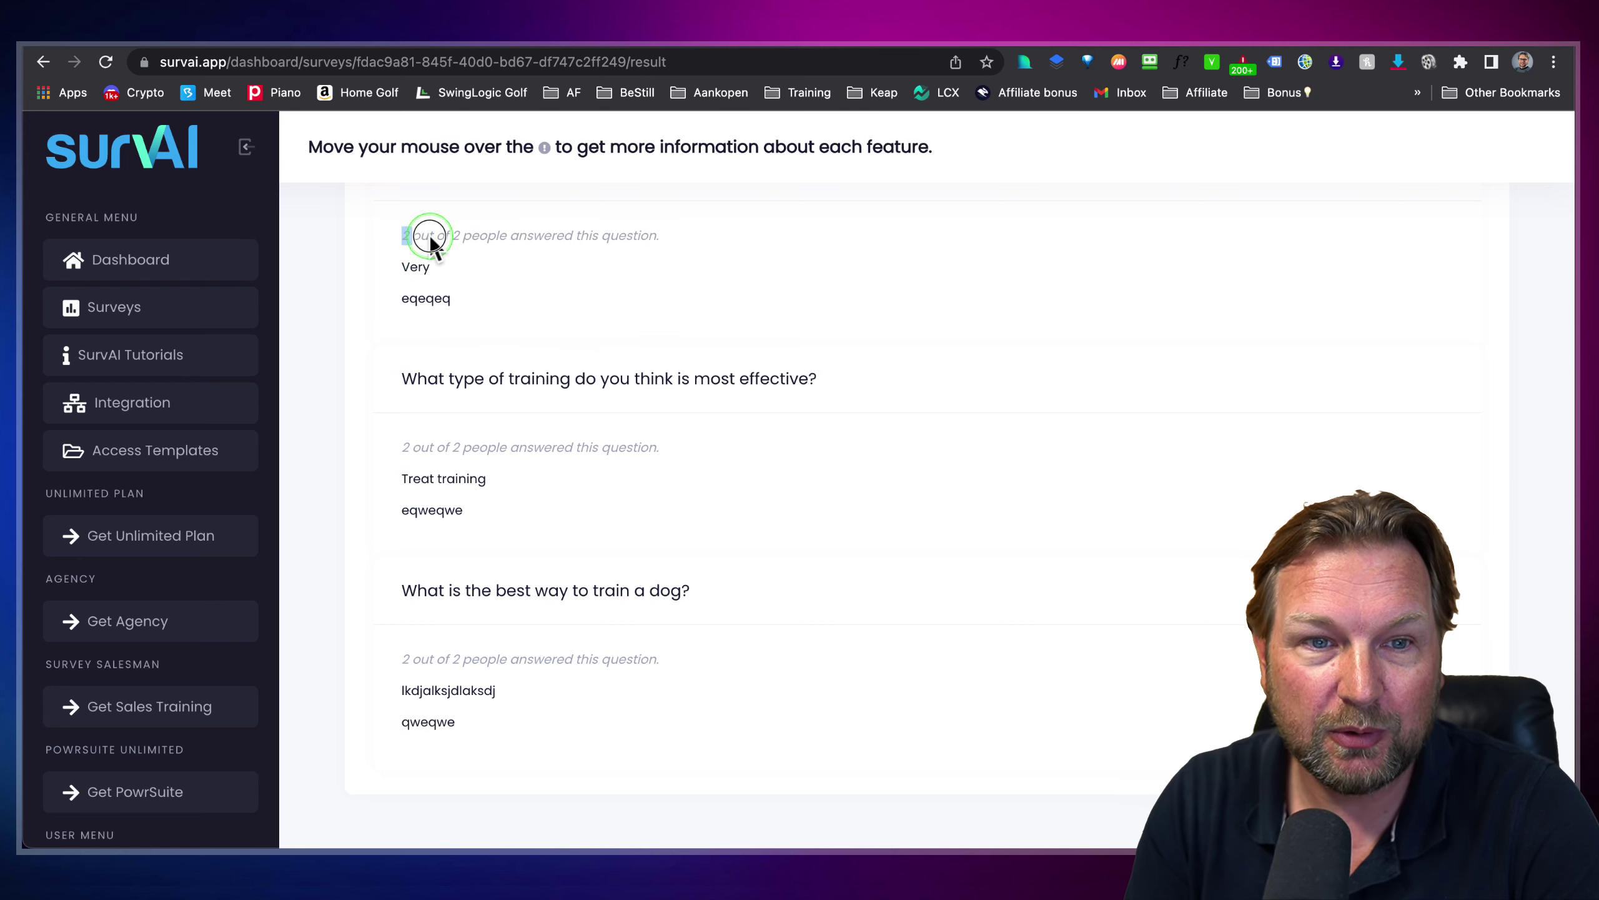
drag(430, 240, 731, 243)
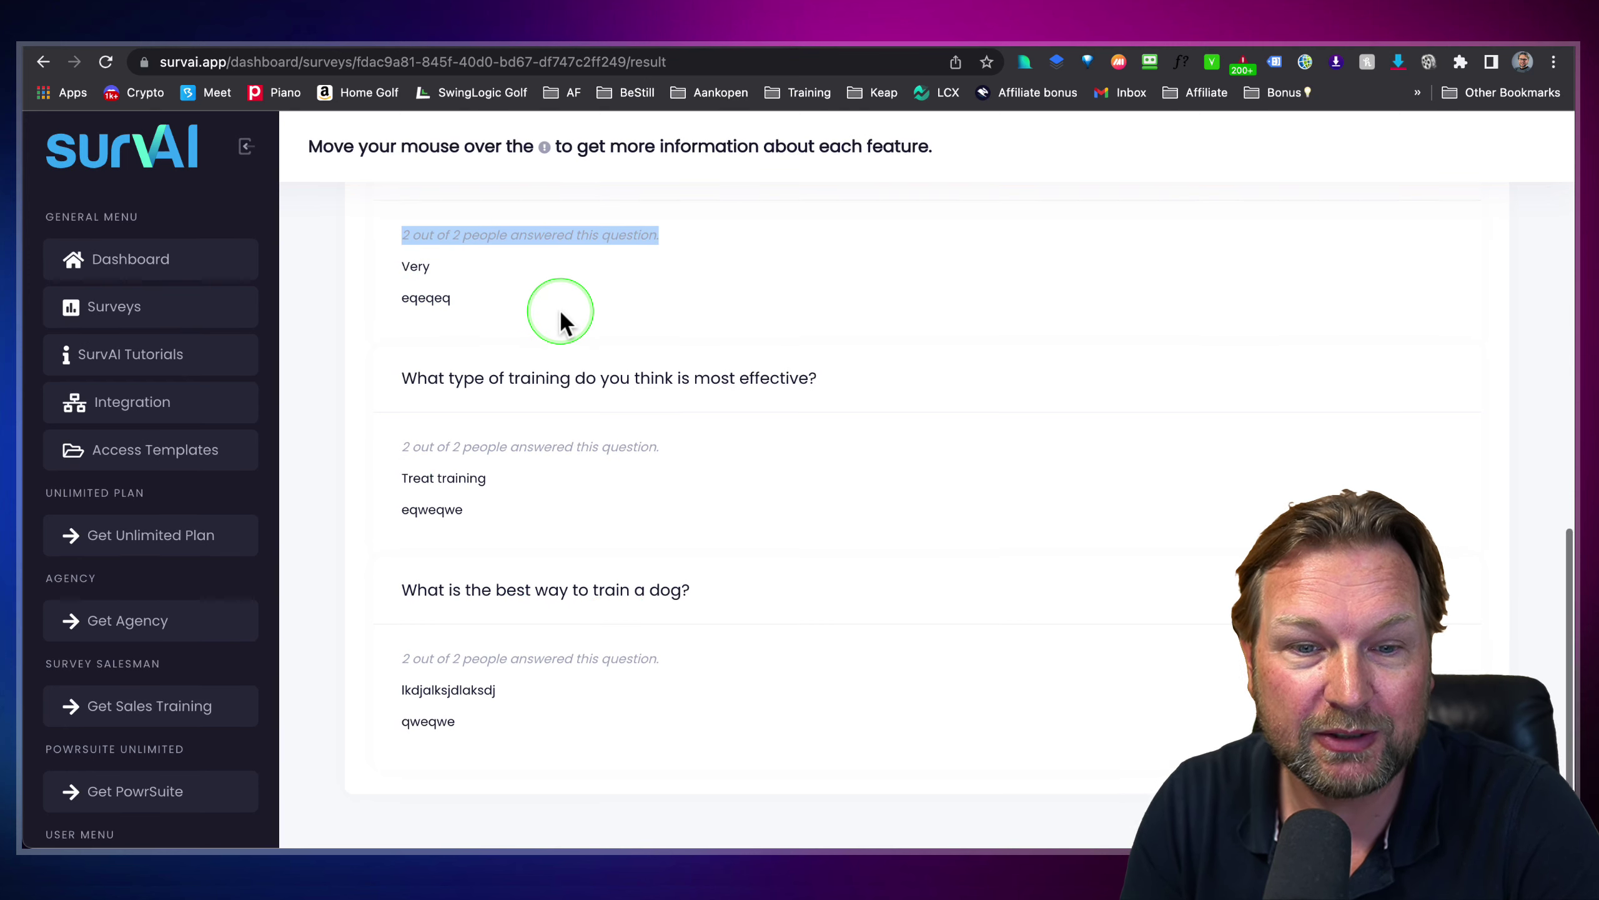
scroll(595, 529, up, 10)
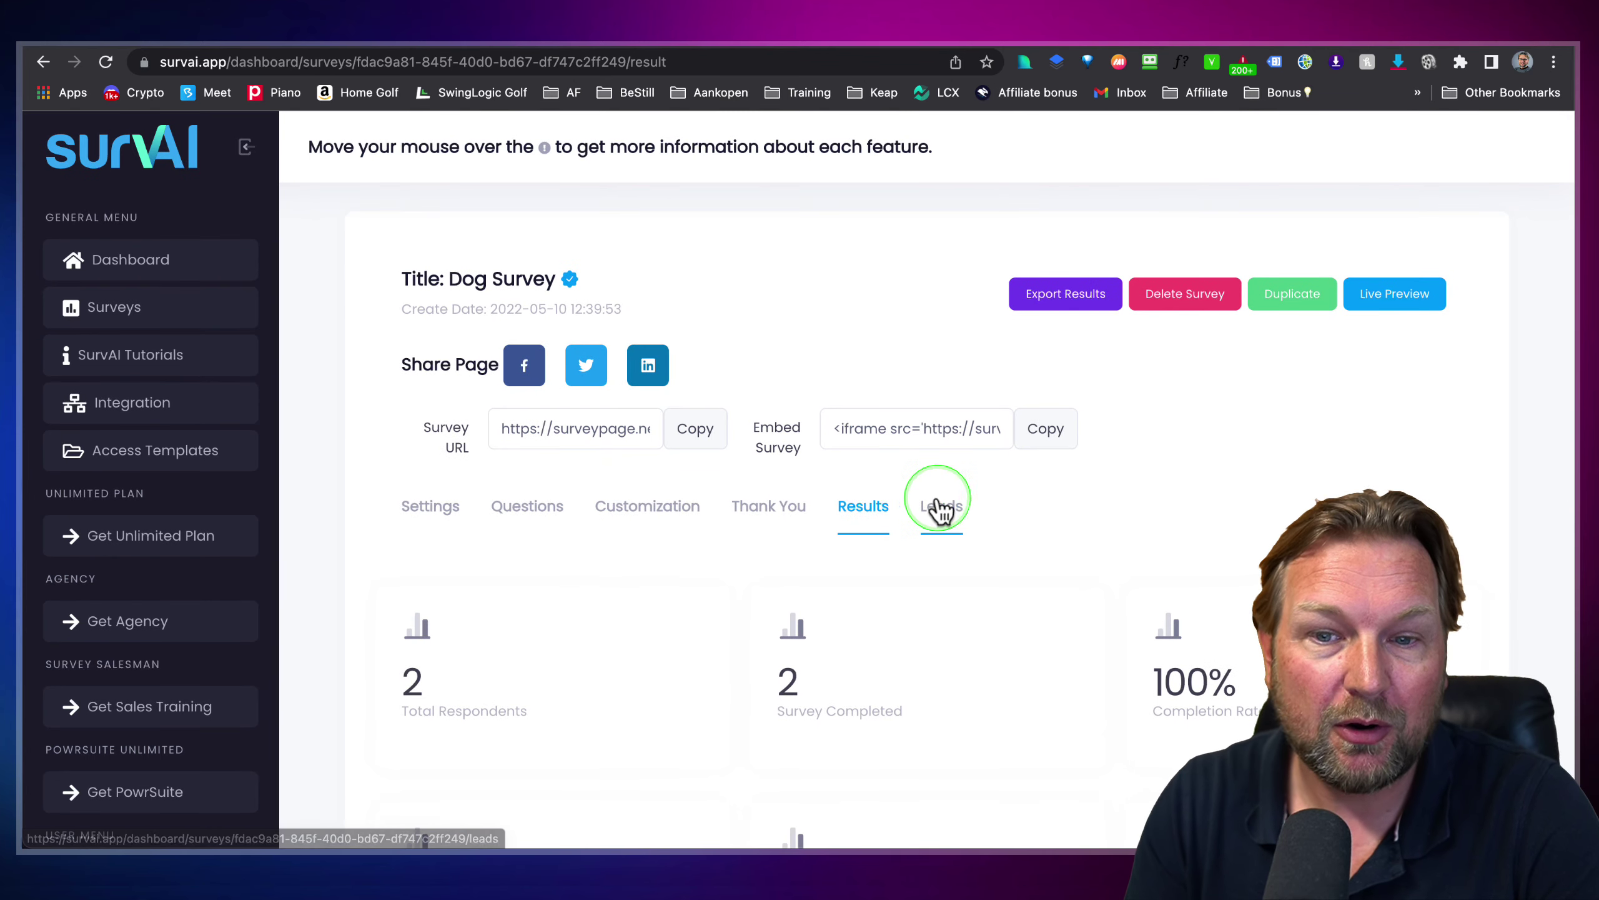
click(938, 506)
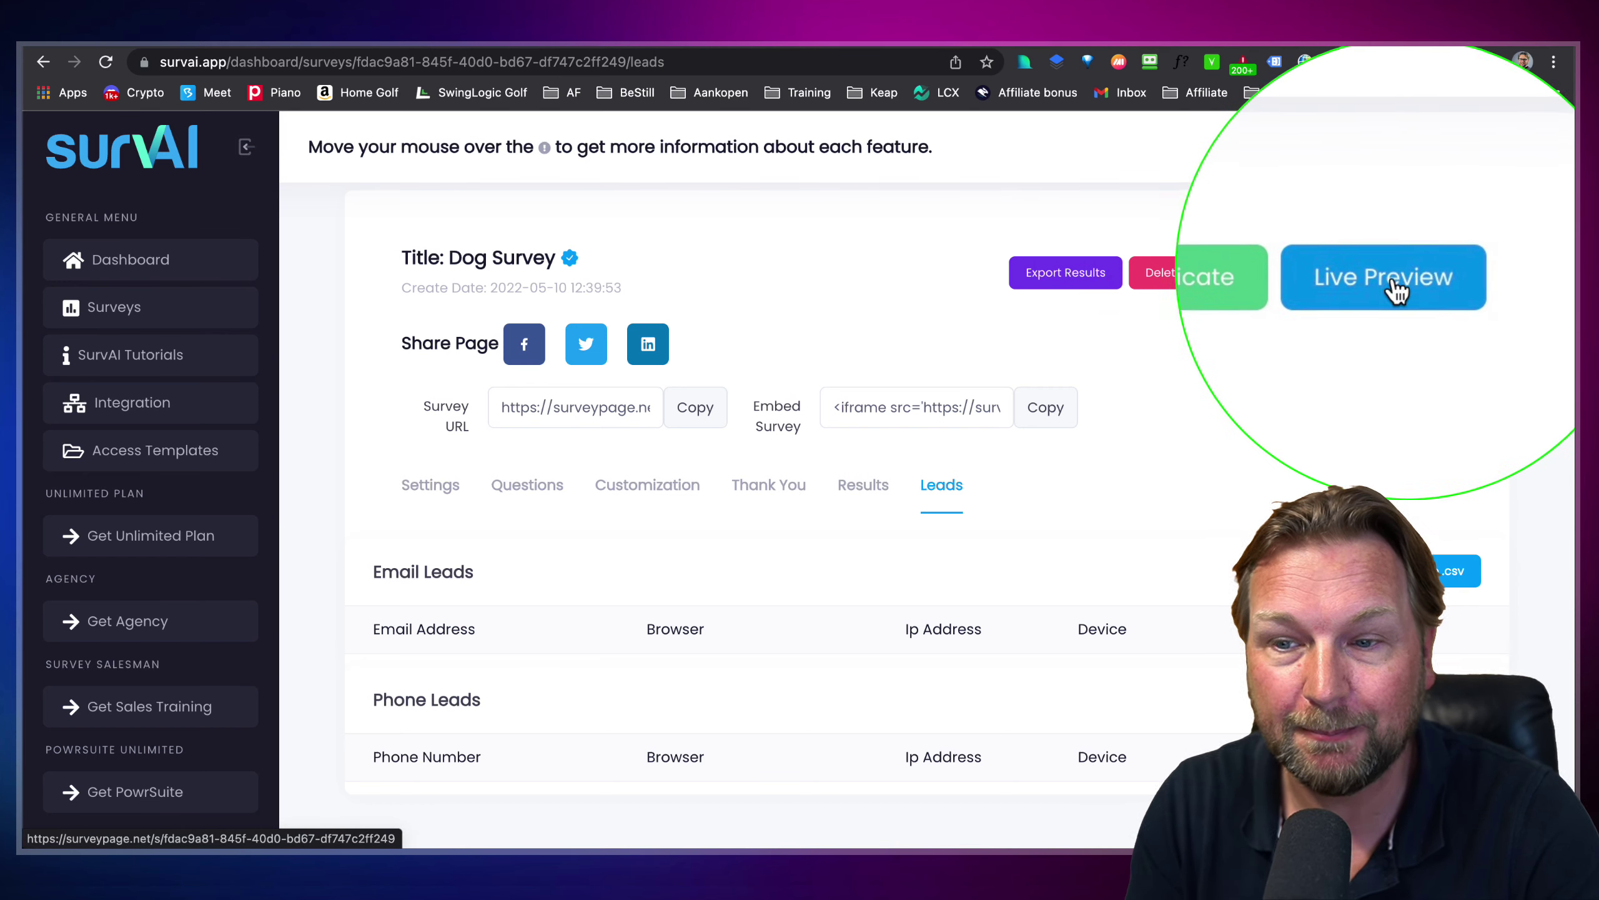
scroll(817, 413, down, 1)
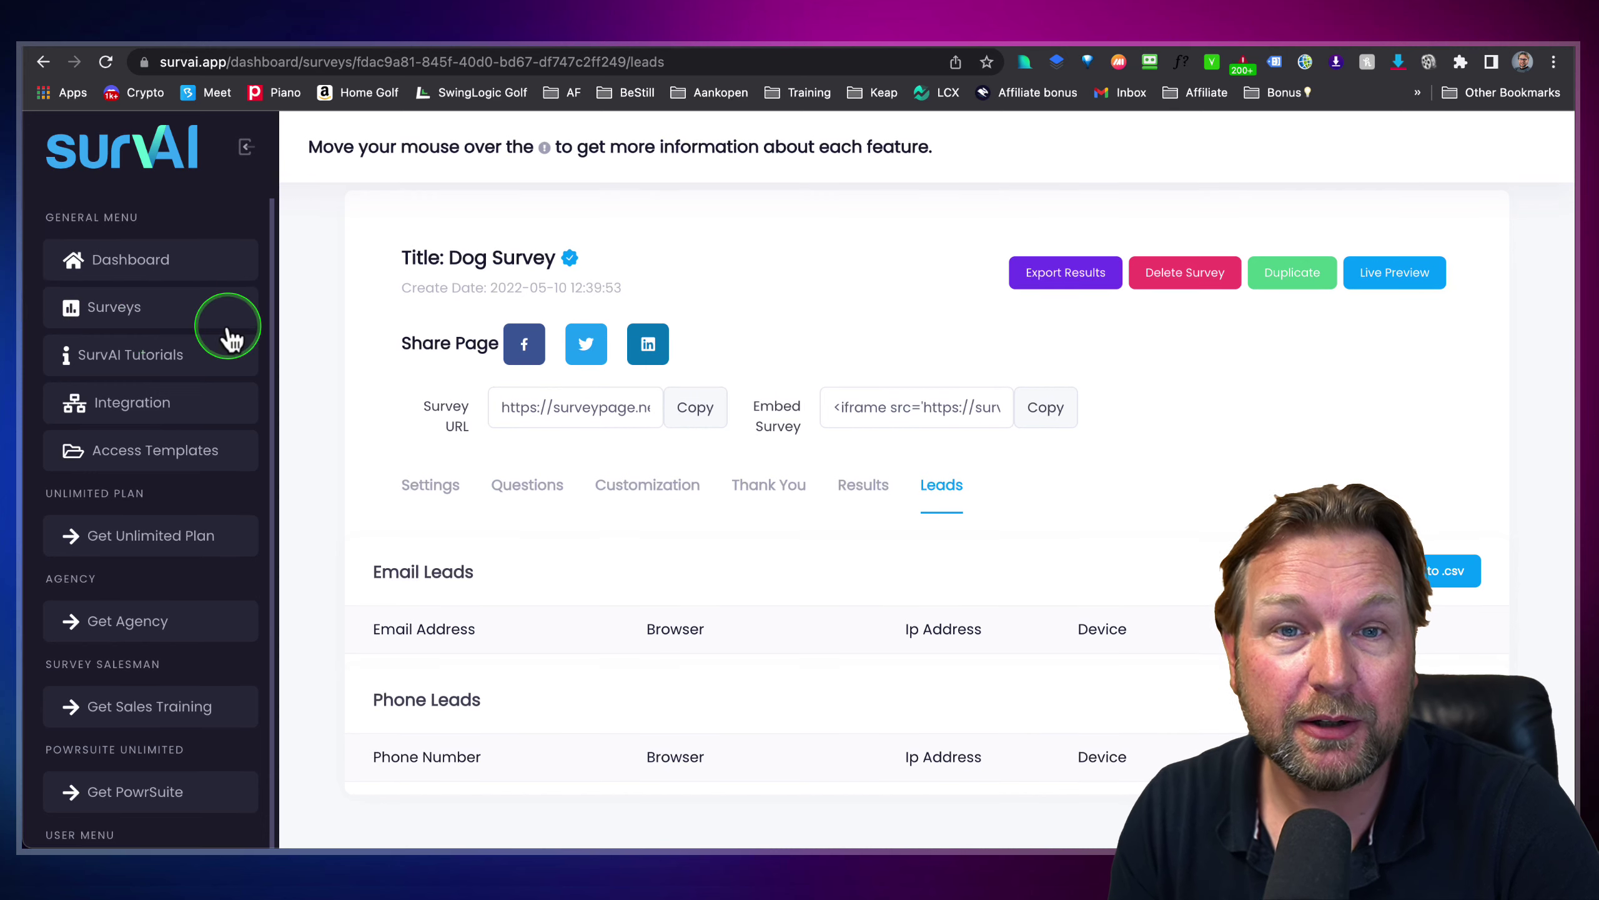
Step: View the available email marketing integrations and browse the standard survey templates
drag(268, 215, 29, 813)
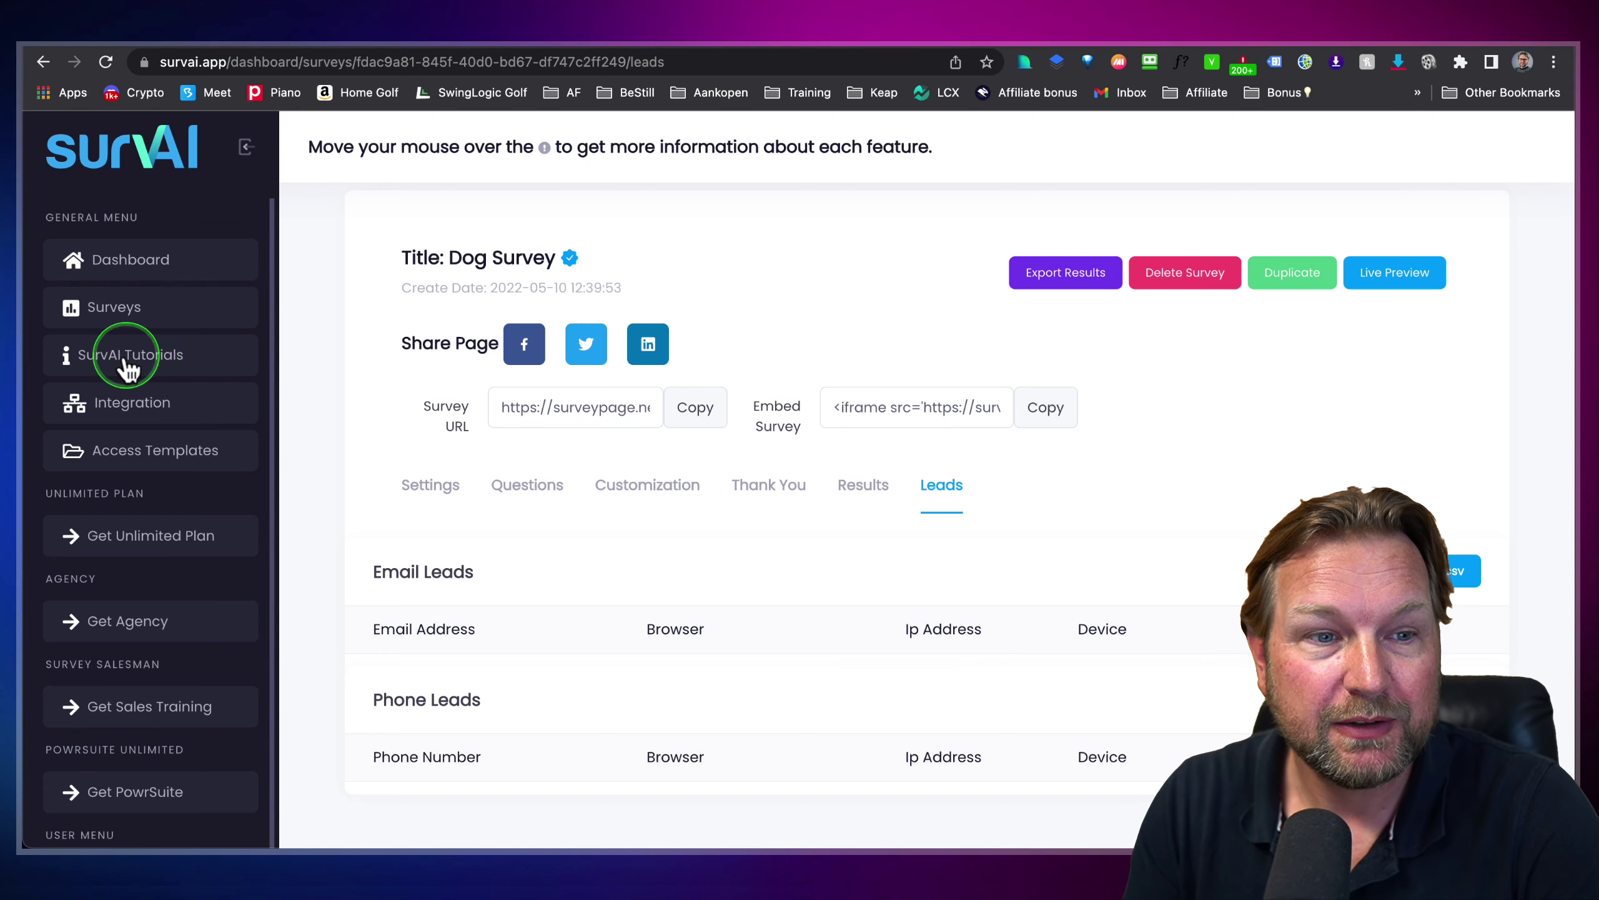
click(137, 402)
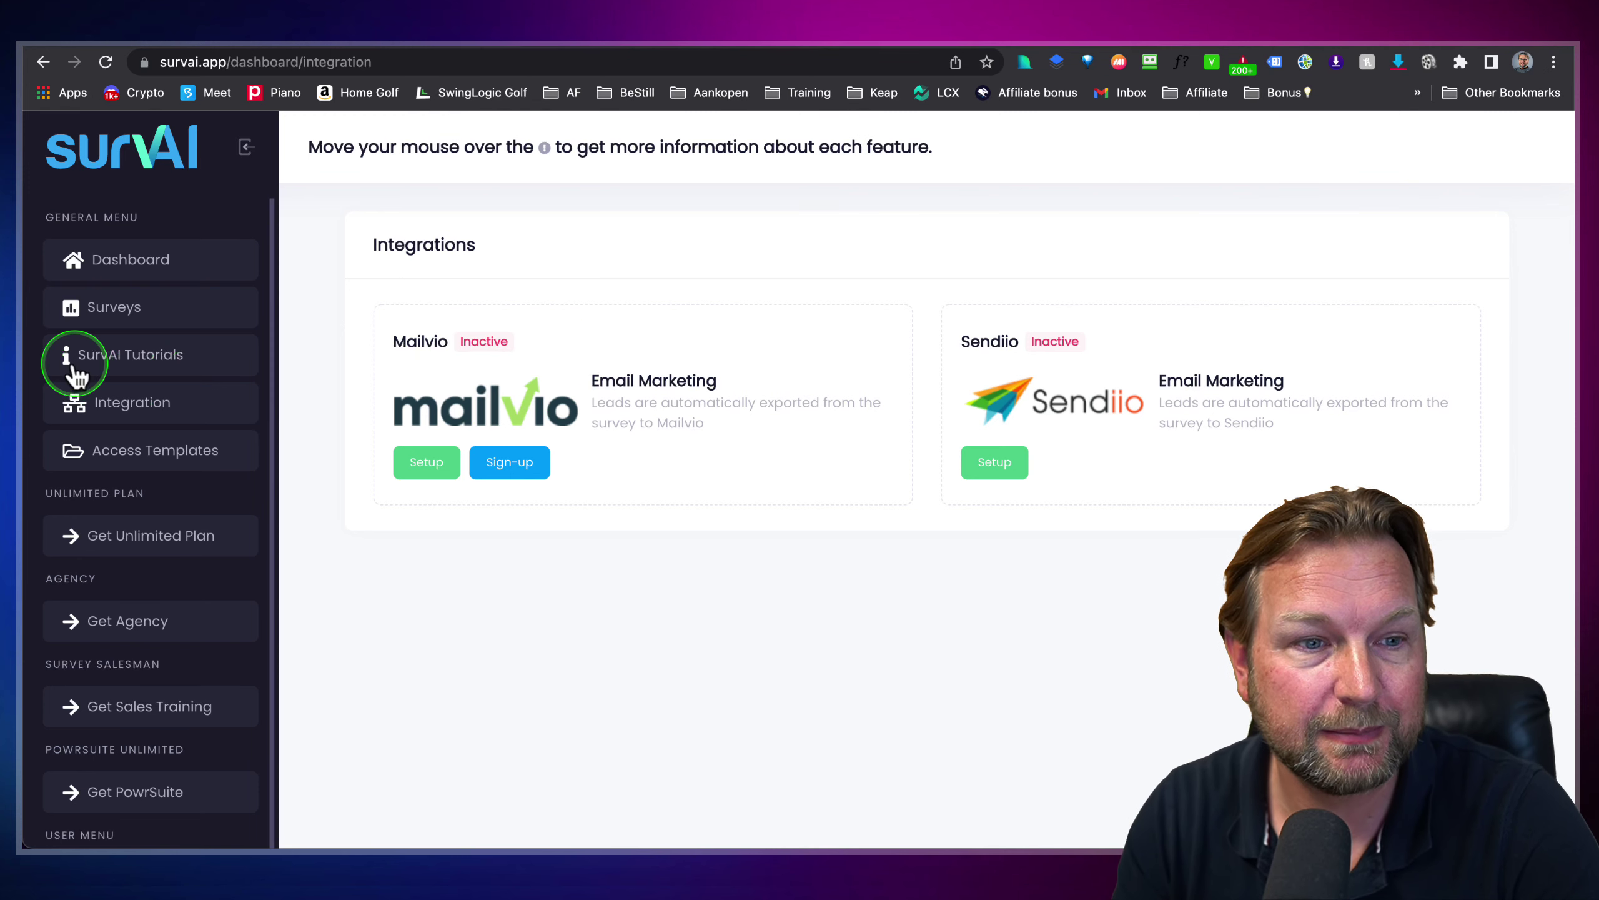
click(170, 454)
scroll(803, 511, down, 3)
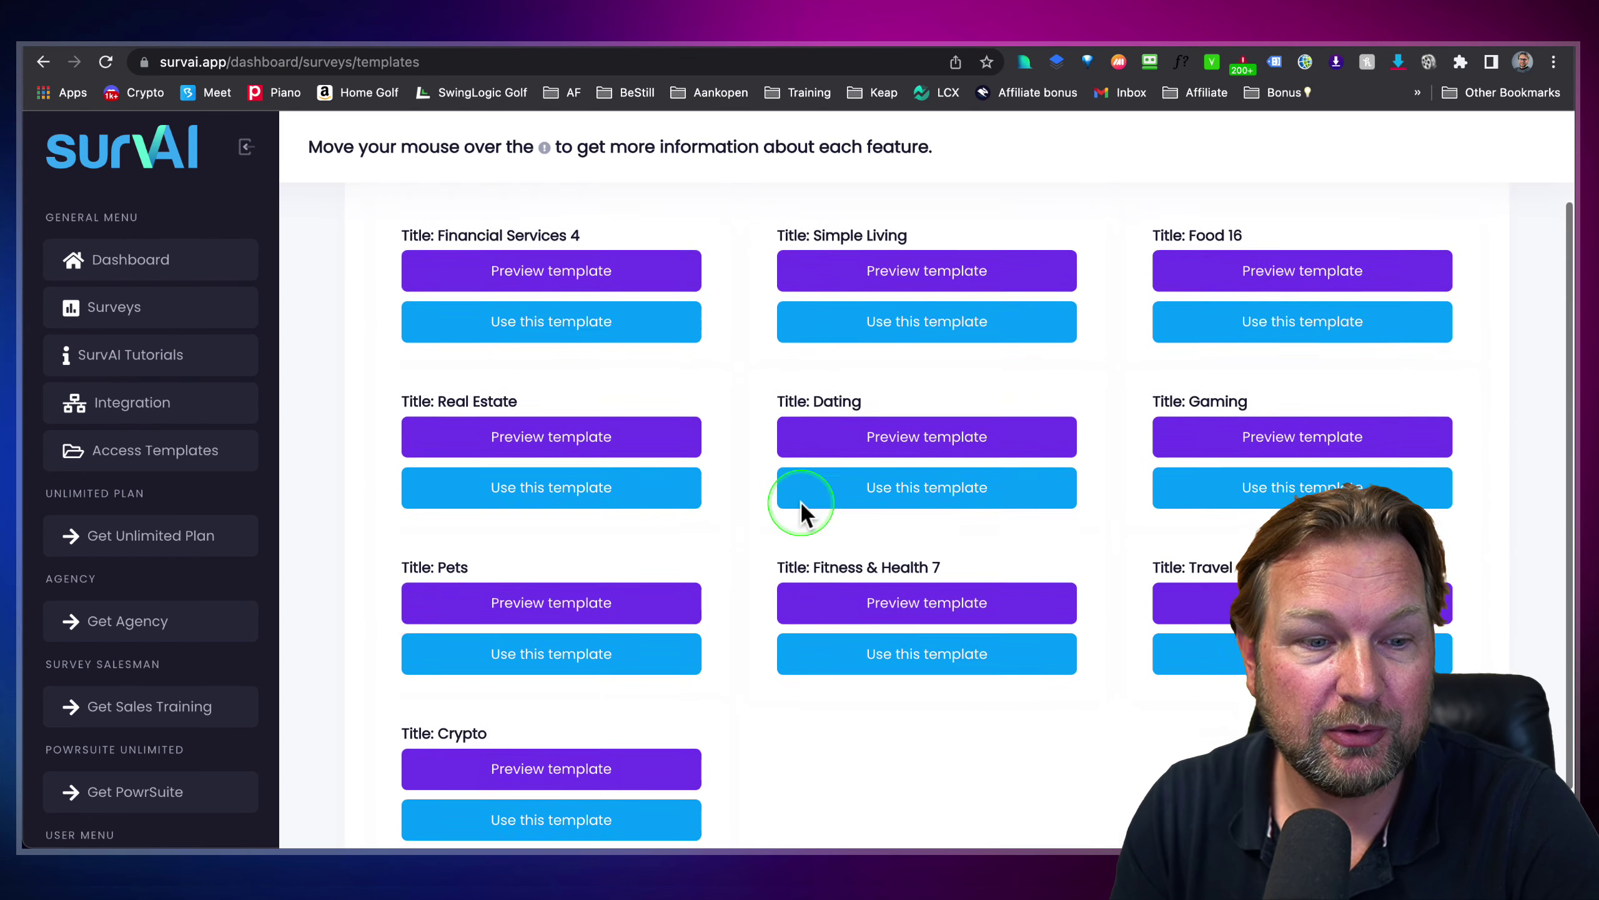
scroll(406, 668, down, 1)
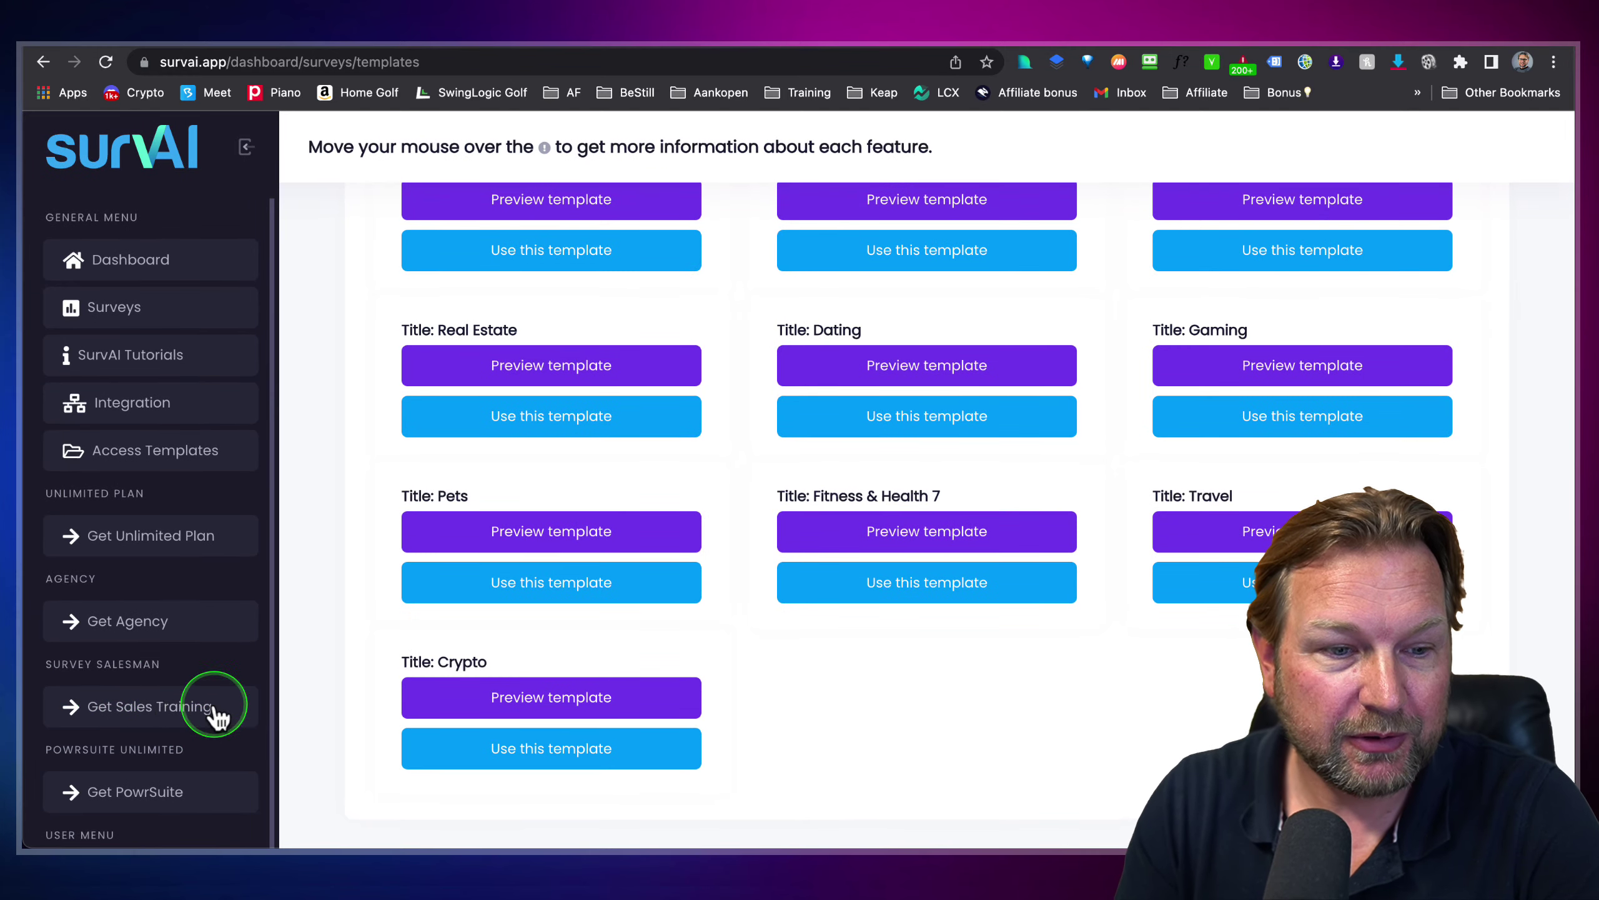
scroll(252, 721, down, 1)
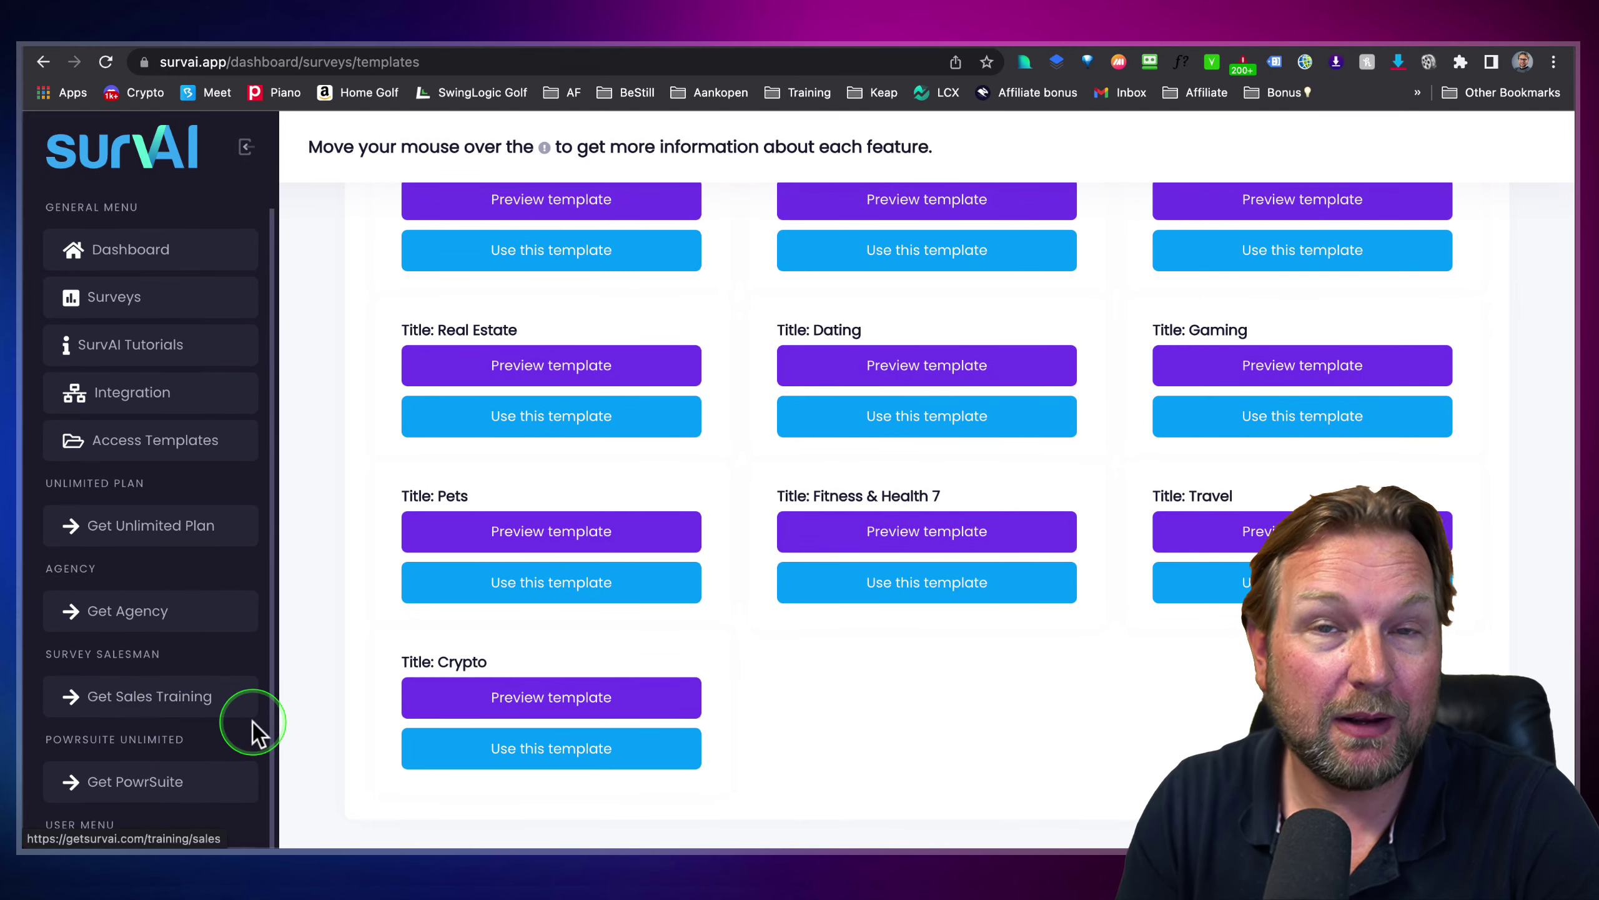
scroll(230, 633, up, 1)
scroll(554, 529, up, 3)
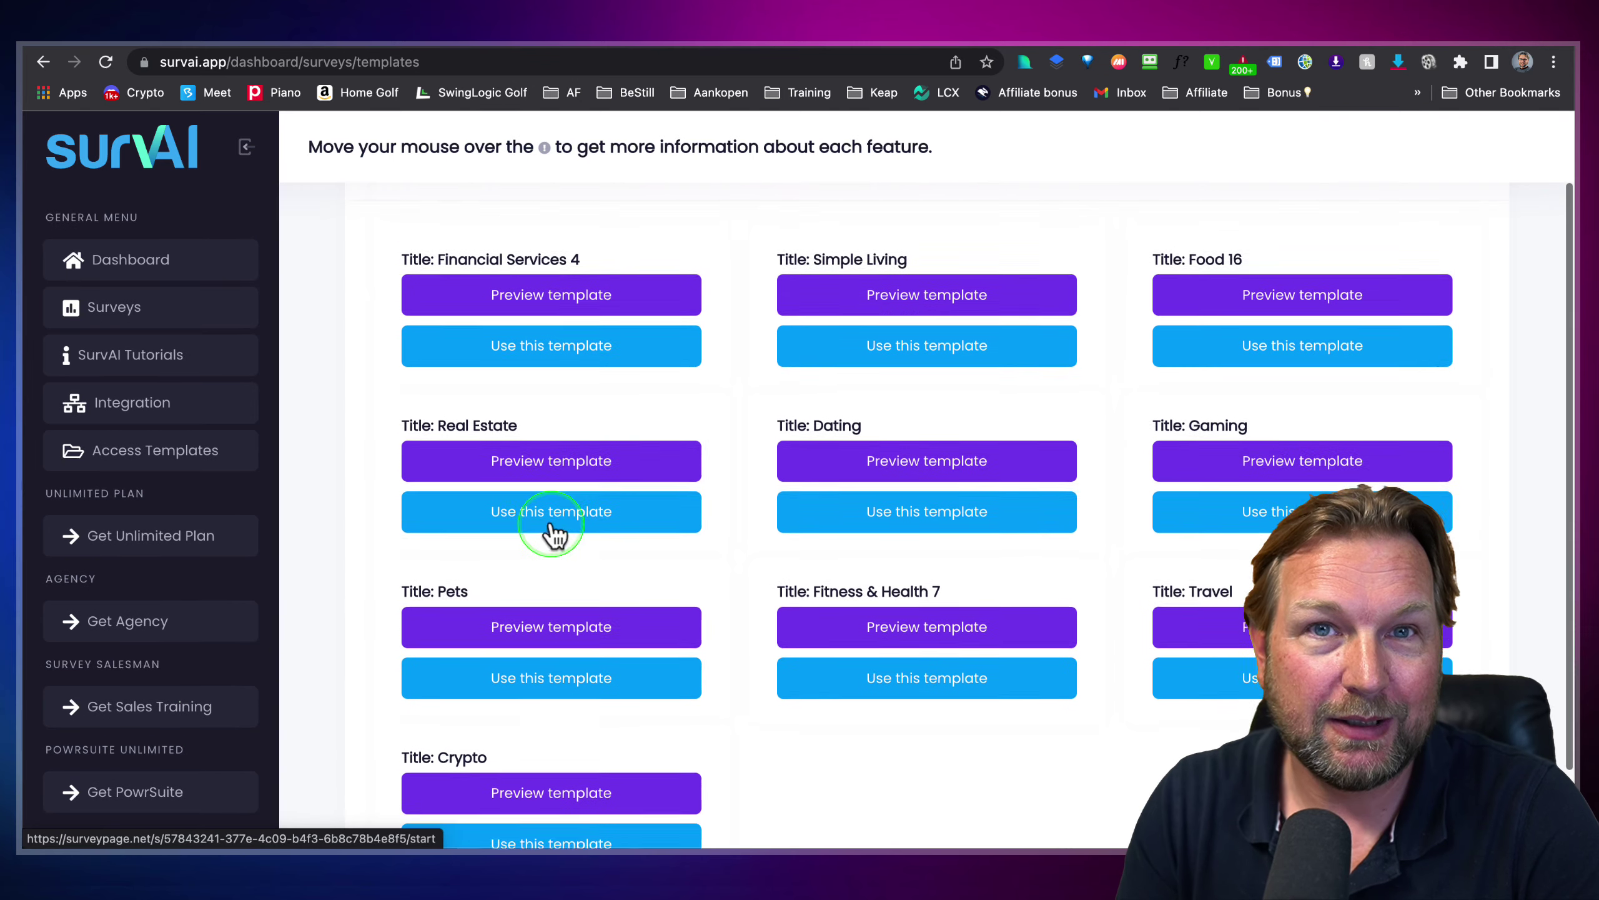
scroll(614, 365, up, 2)
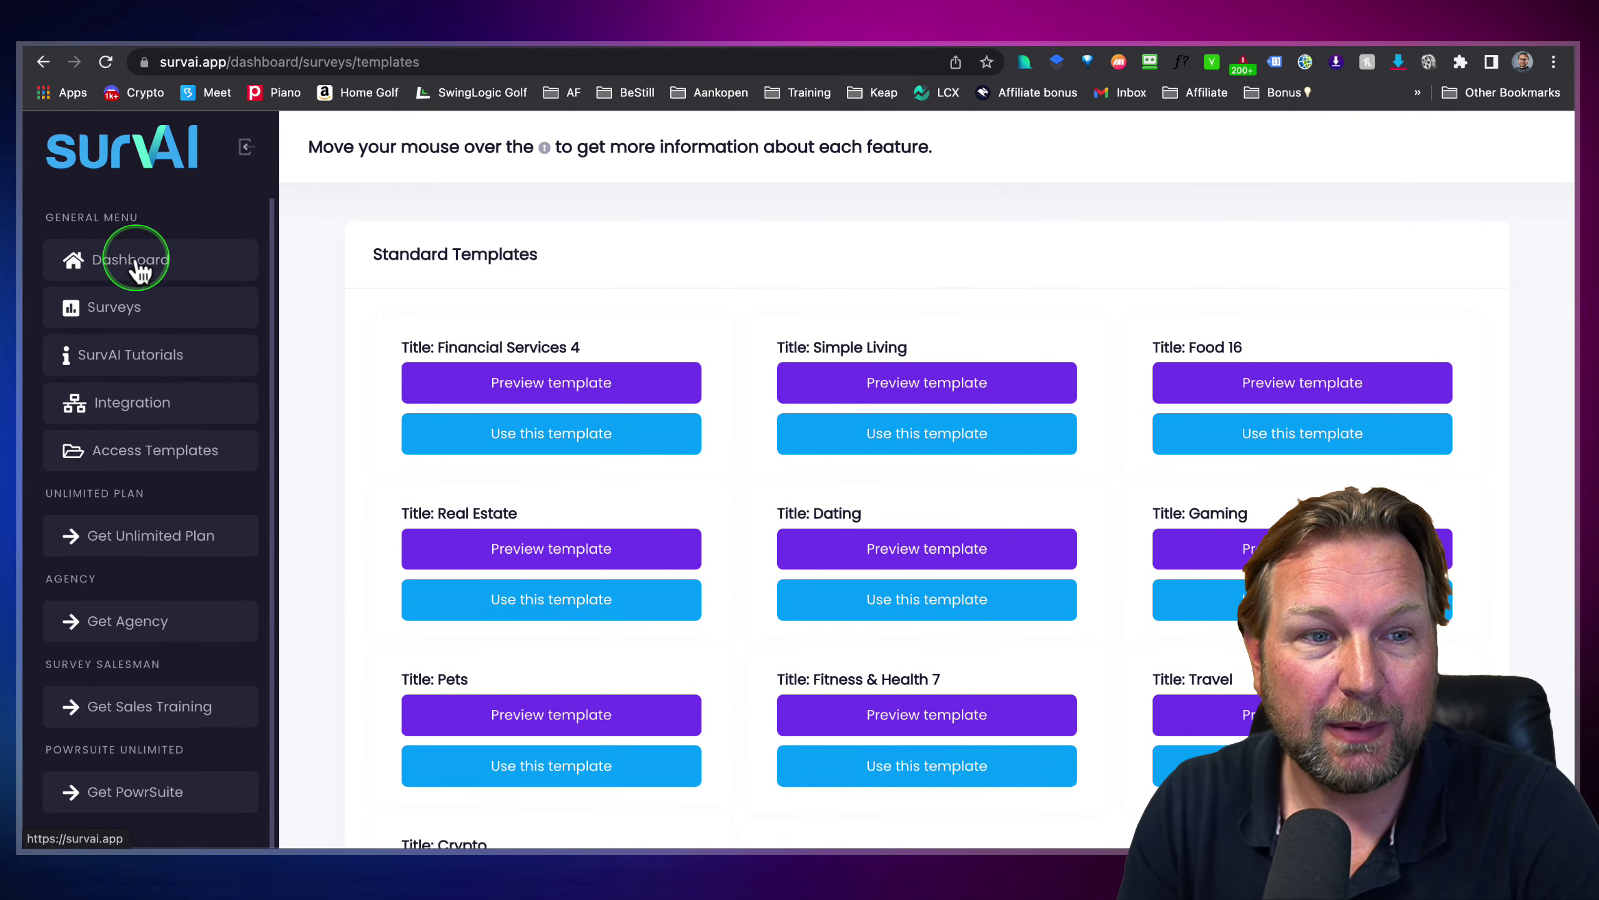
Step: Open the "Welcome To My Survey!" survey from the survey list and examine its results
click(134, 271)
scroll(902, 315, down, 3)
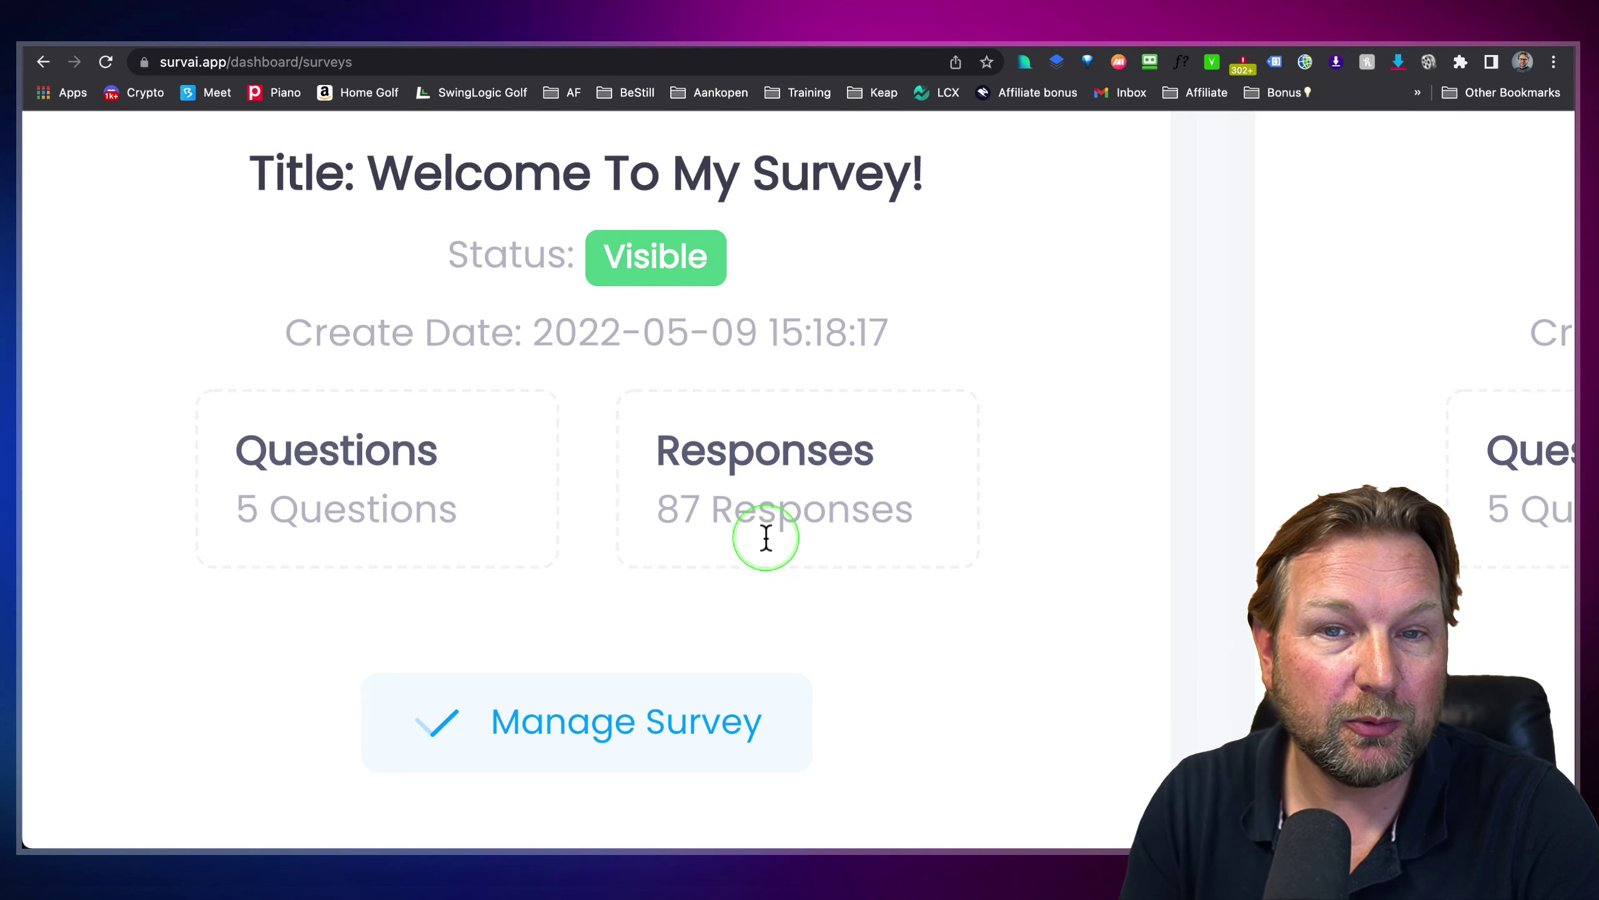
click(582, 717)
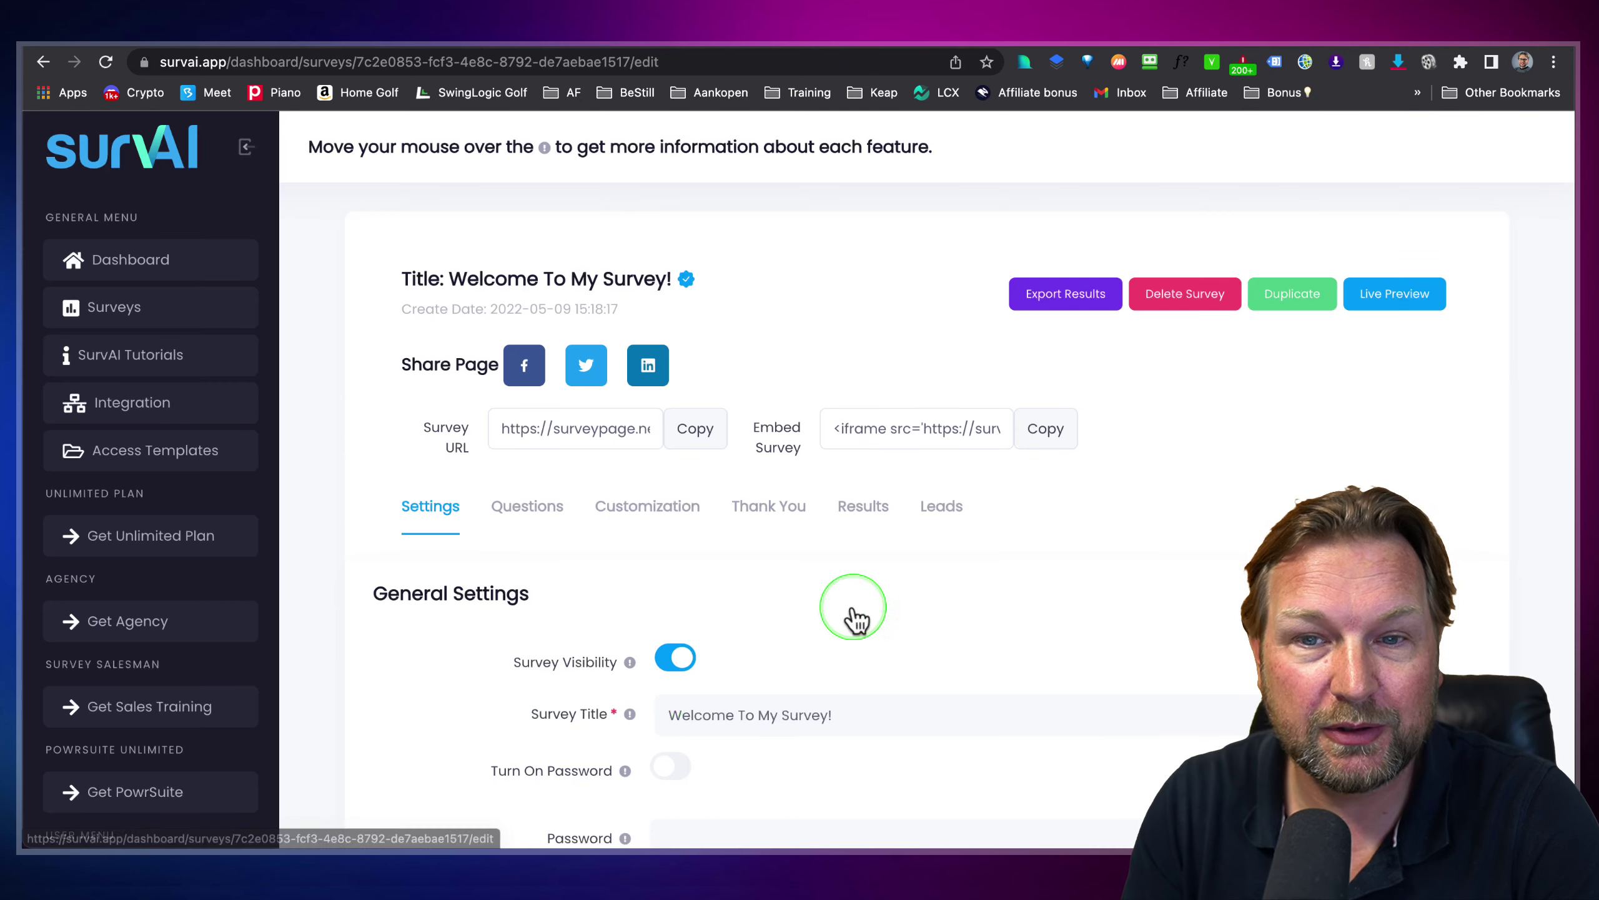
click(872, 513)
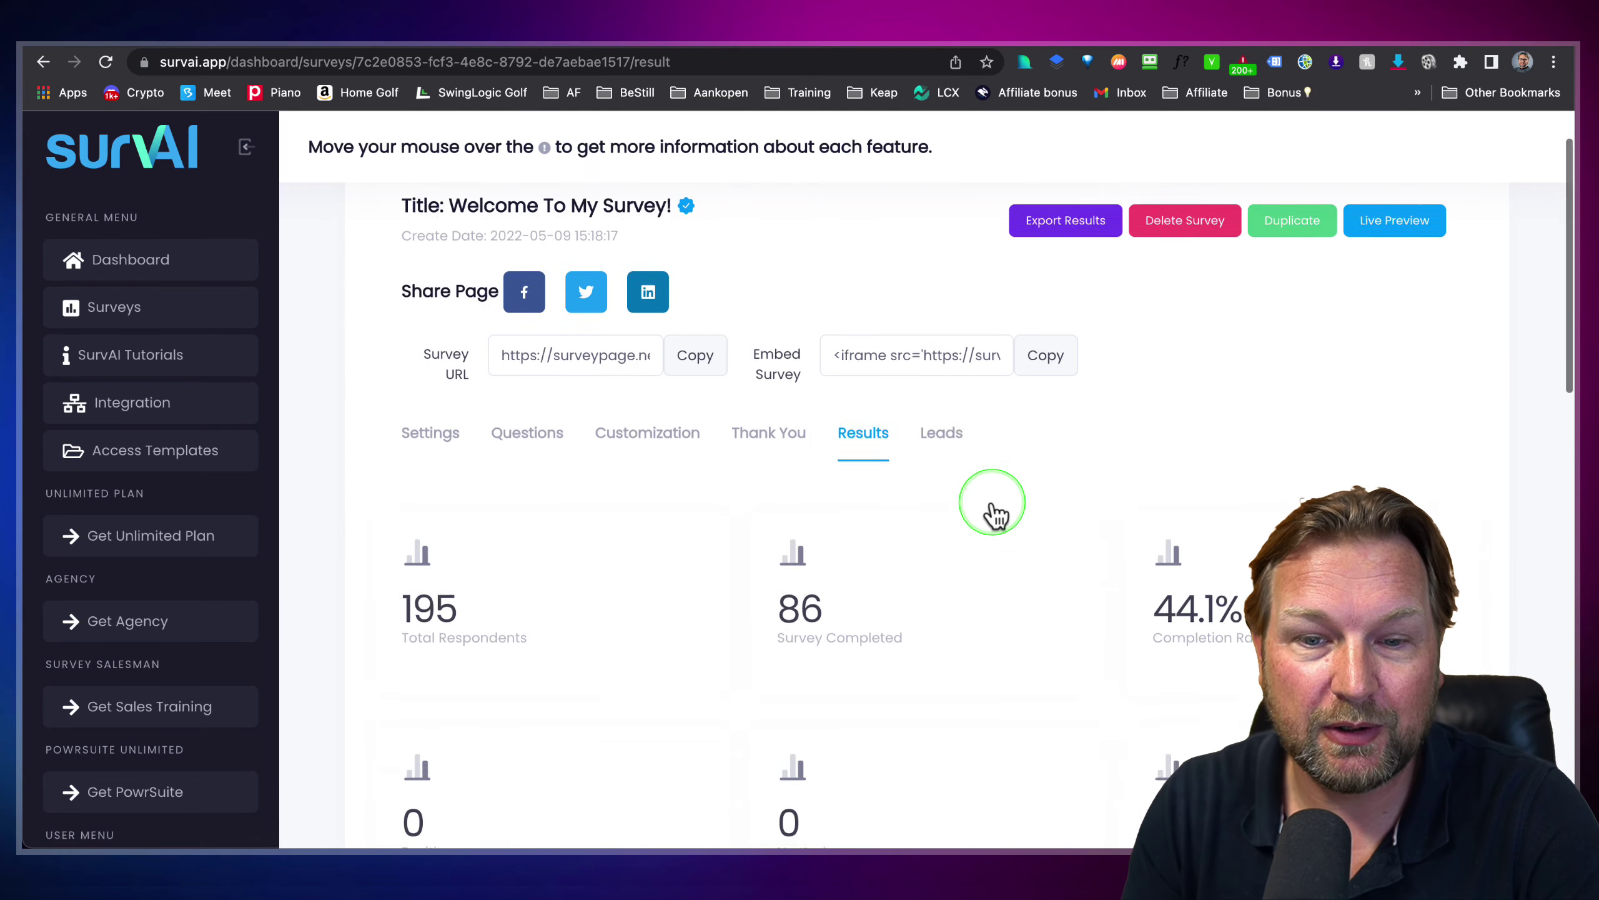
scroll(992, 501, down, 10)
scroll(992, 498, up, 10)
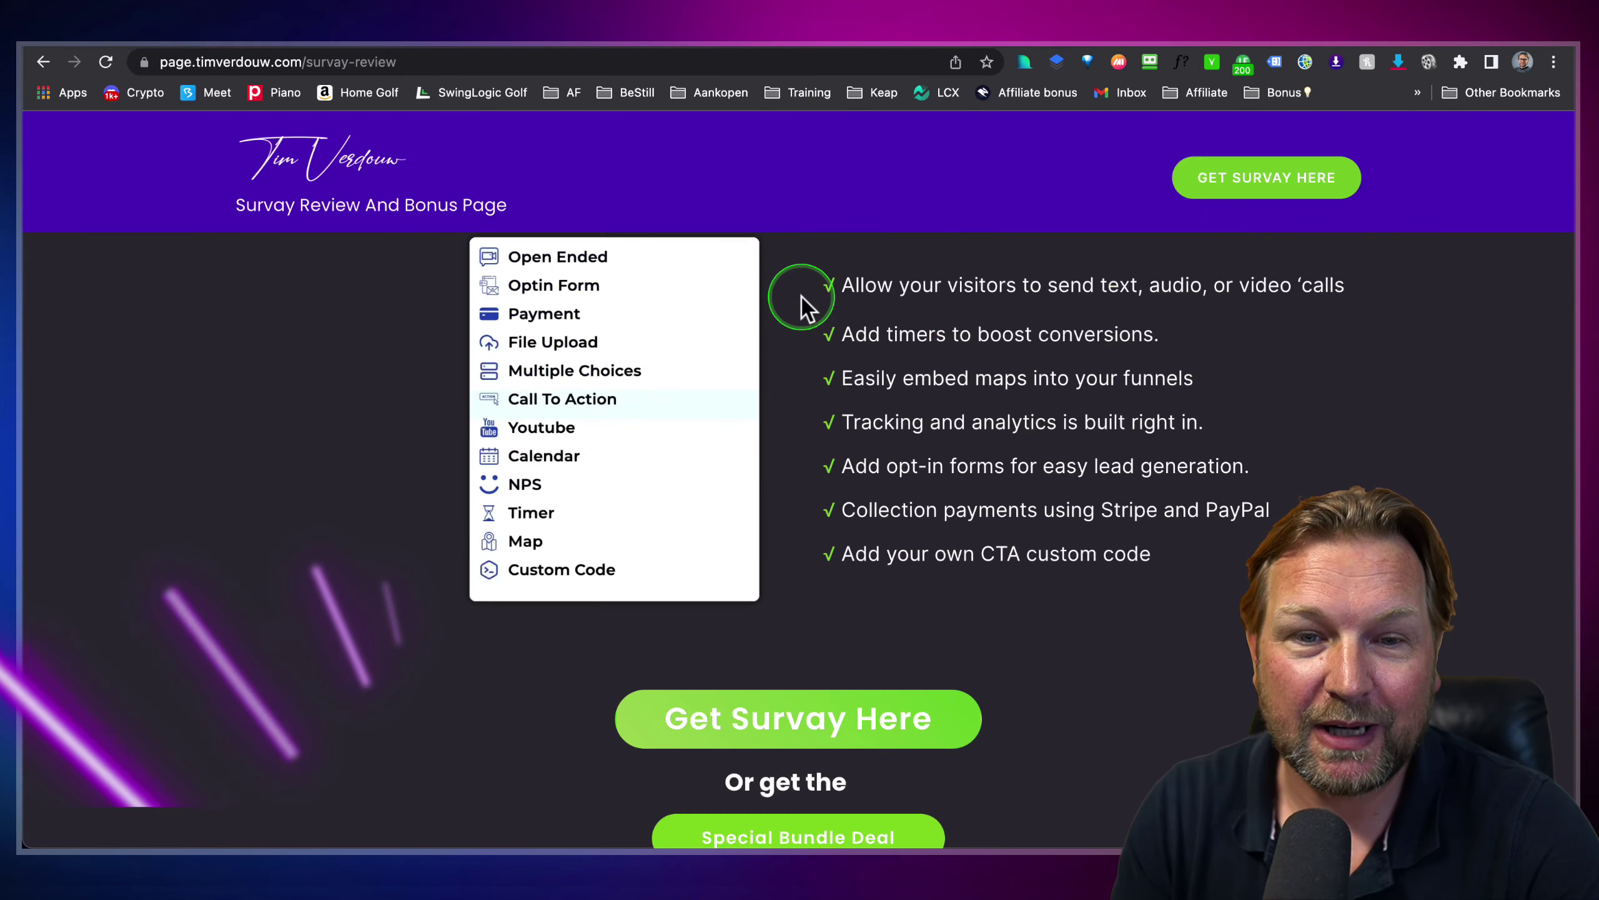
Step: Switch to the Survay review and bonus page and look through its bonuses and SurvAI feature descriptions
scroll(808, 338, down, 8)
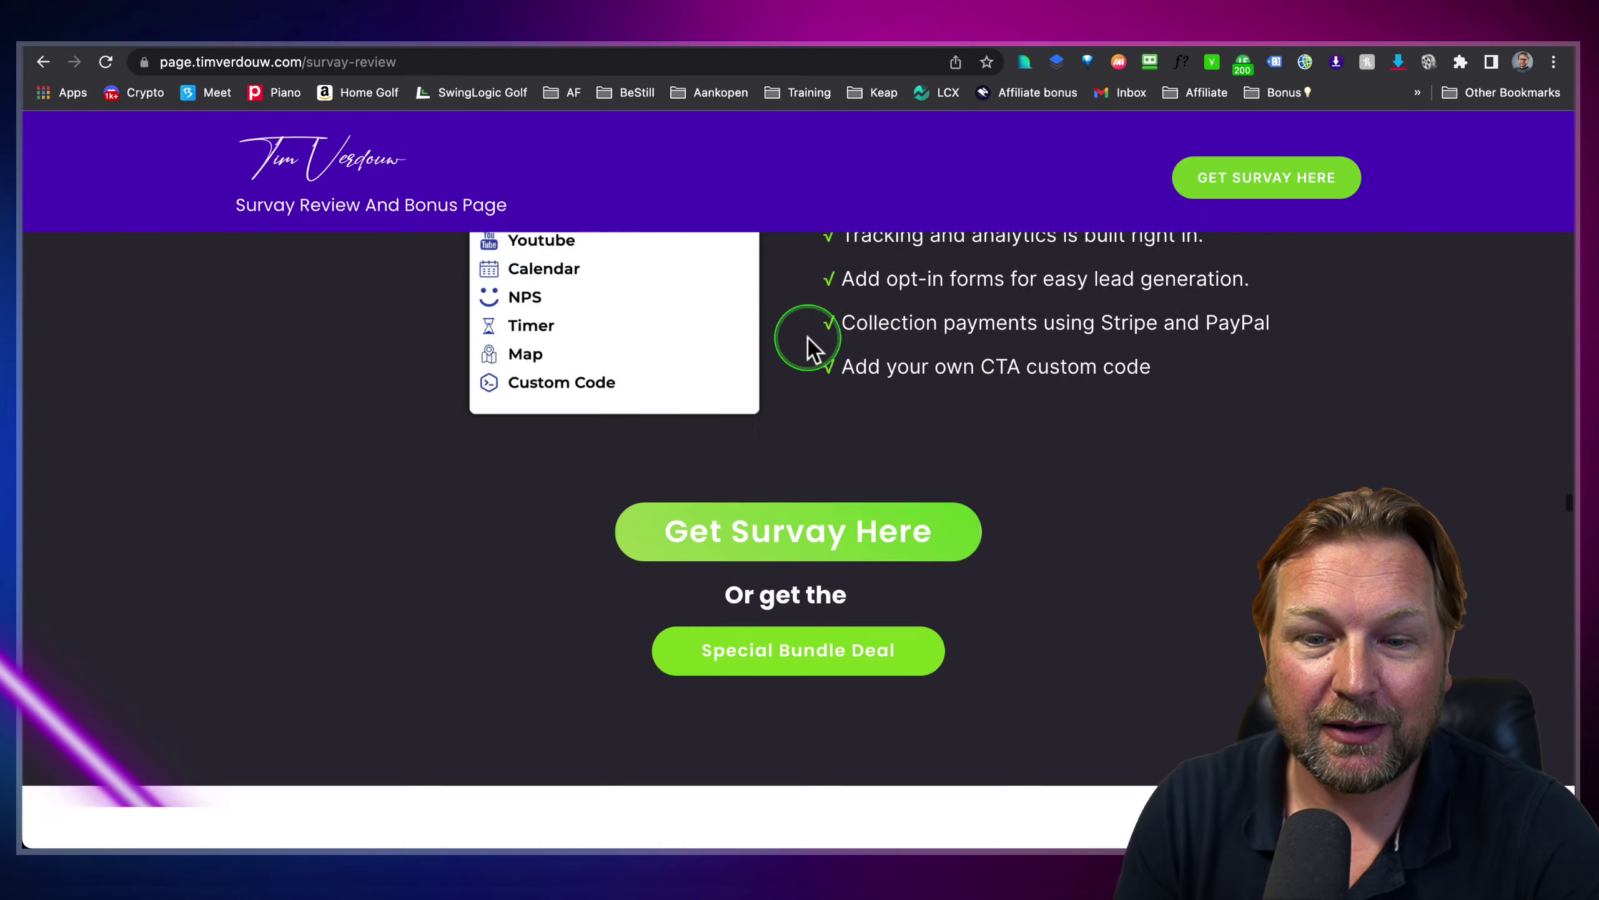
scroll(809, 341, down, 20)
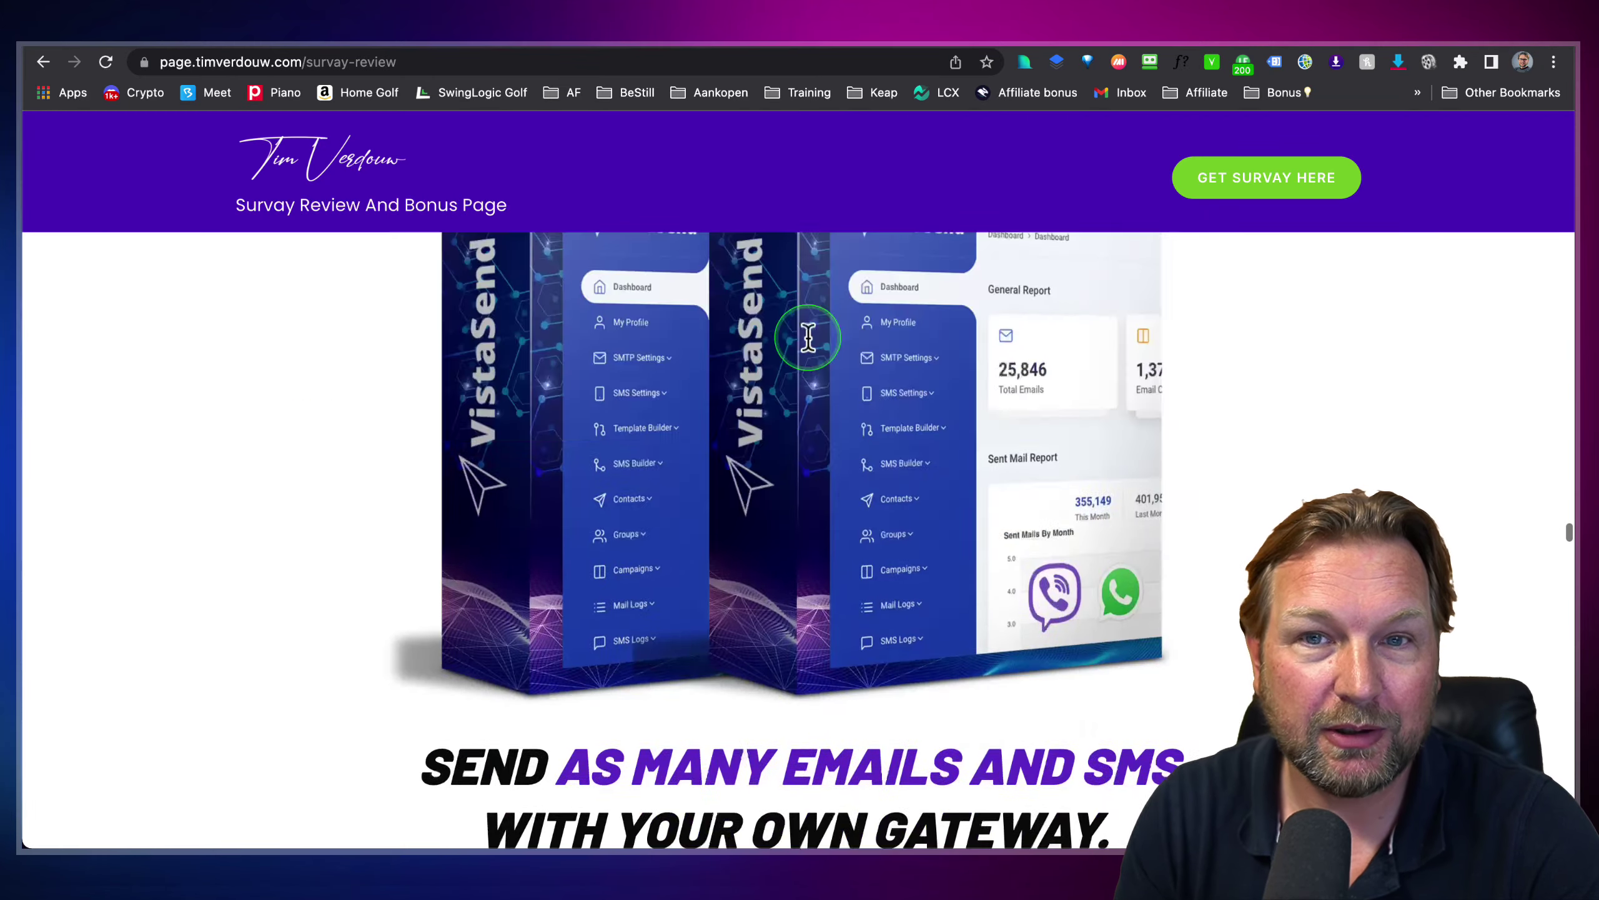
scroll(809, 340, down, 15)
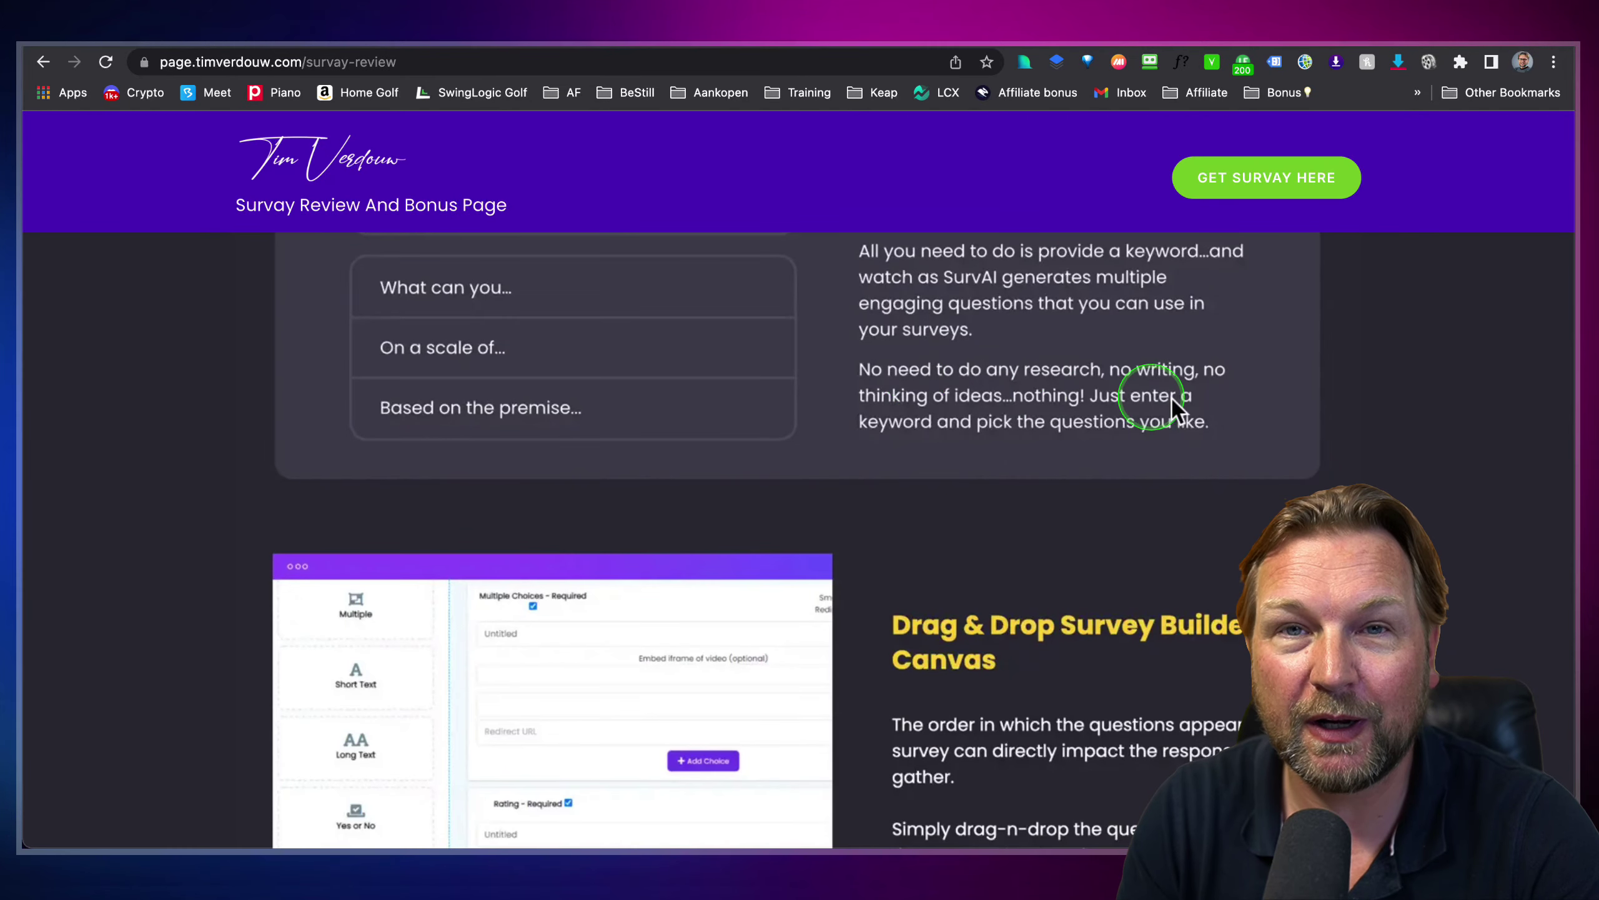
scroll(1013, 397, up, 2)
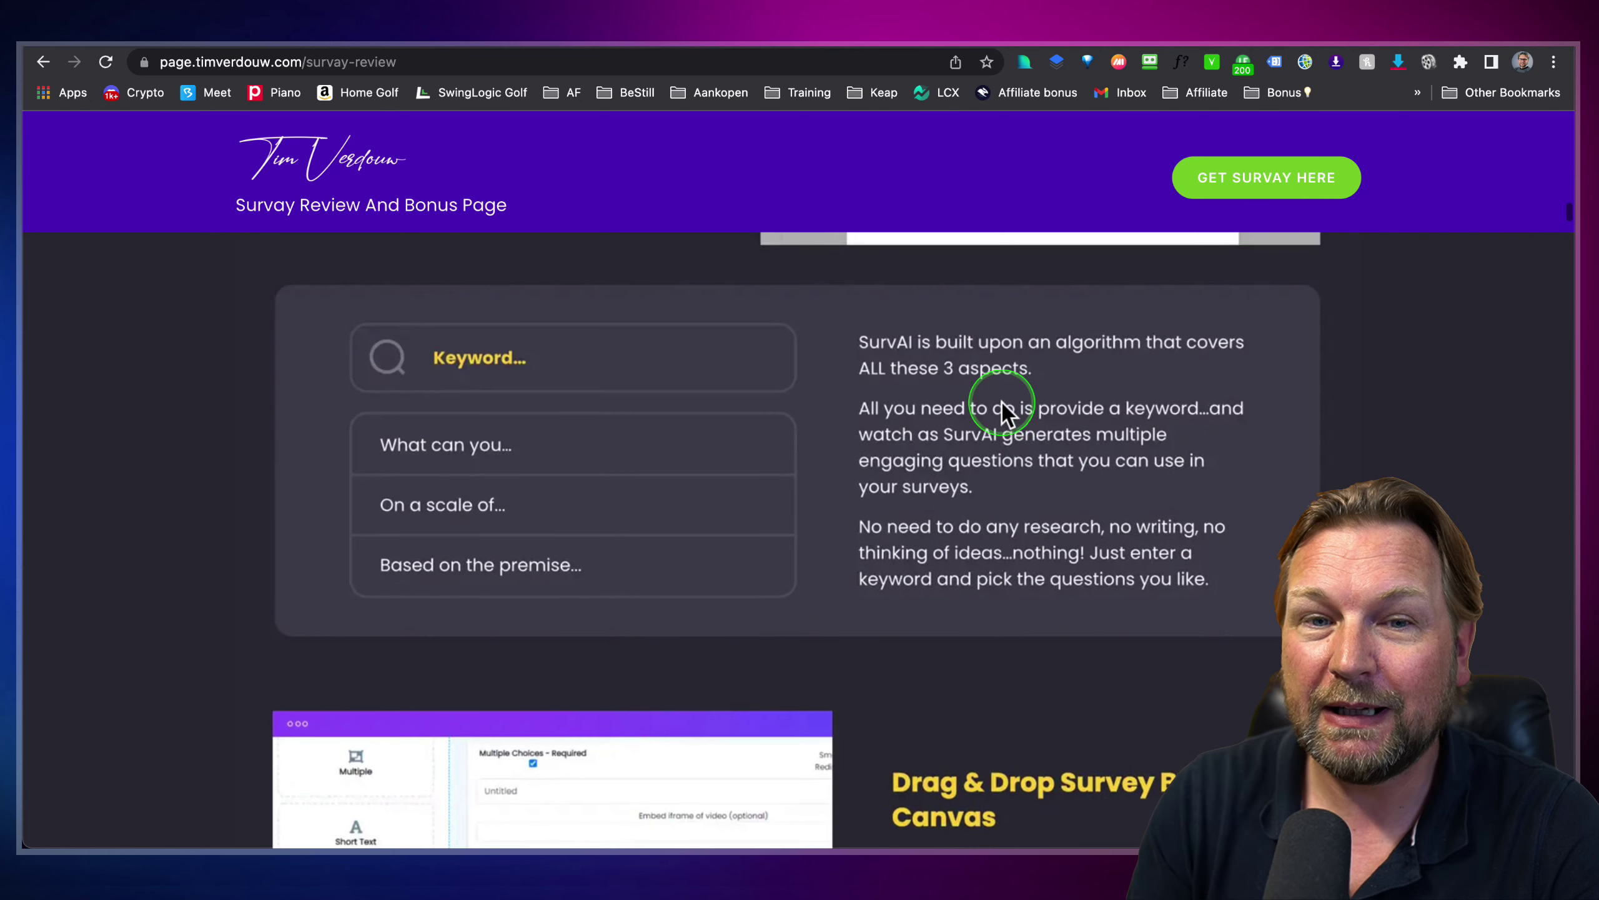